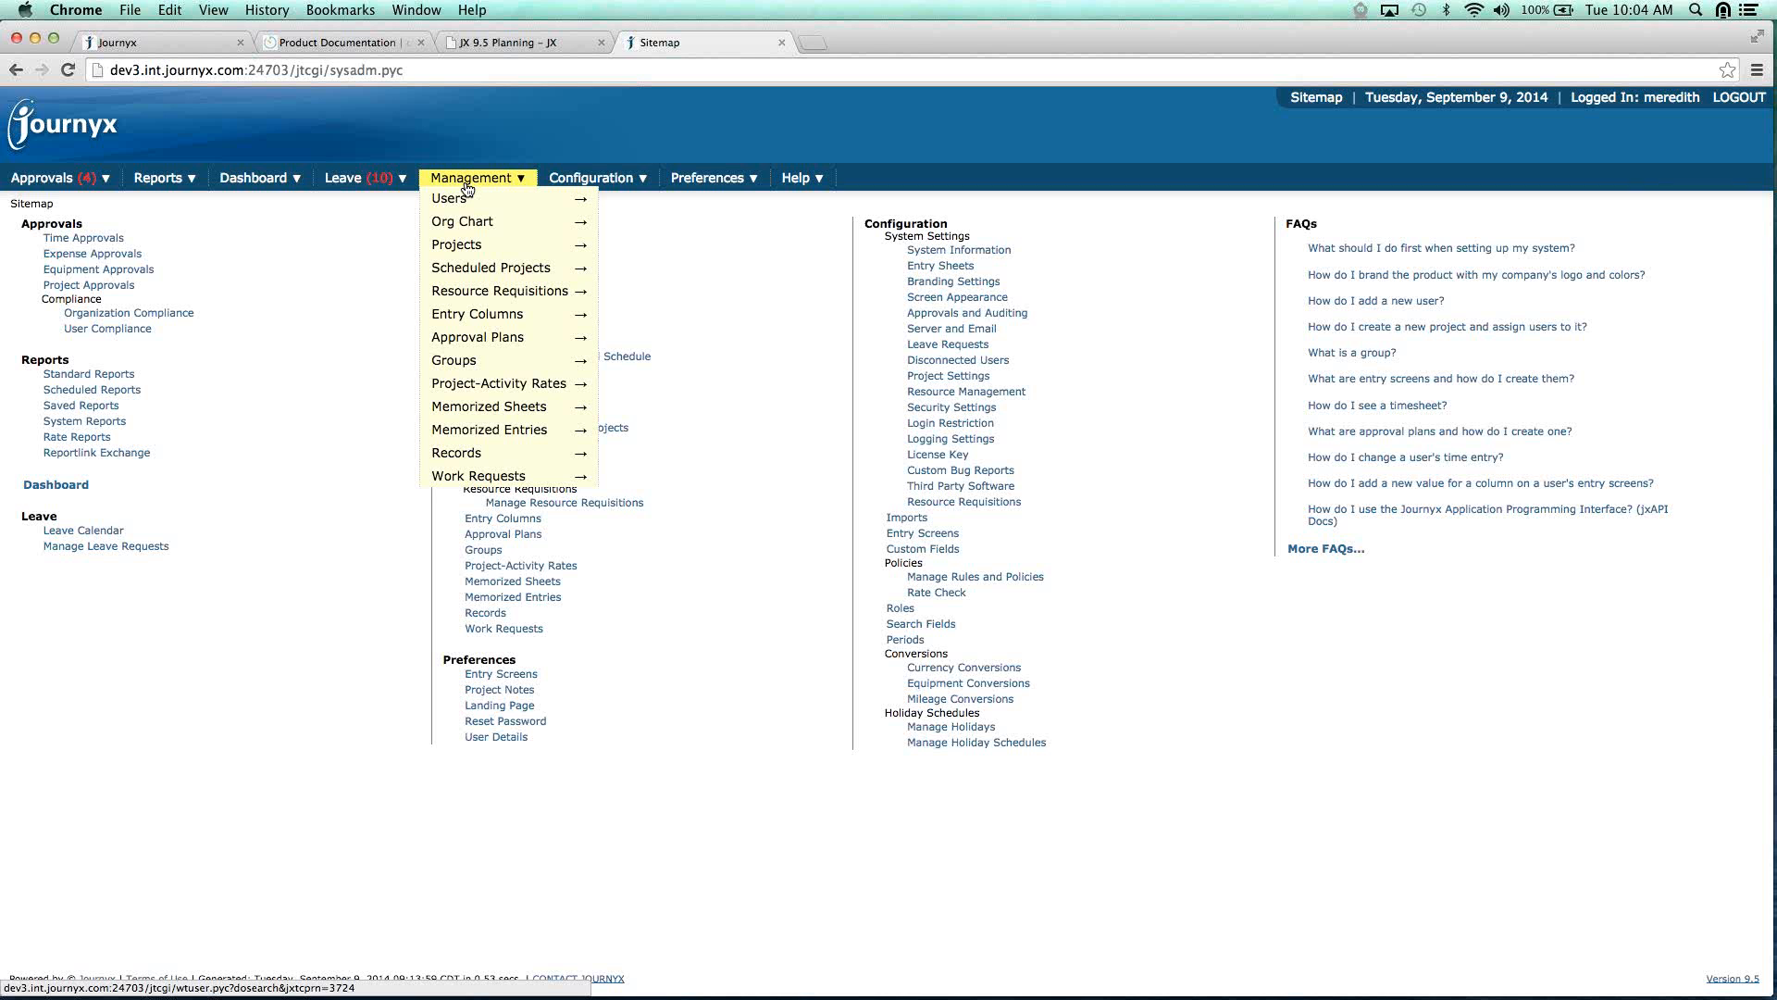
# Go to Management > Manage Project-Activity Rates to list the five existing rates.
pyautogui.moveTo(513, 388)
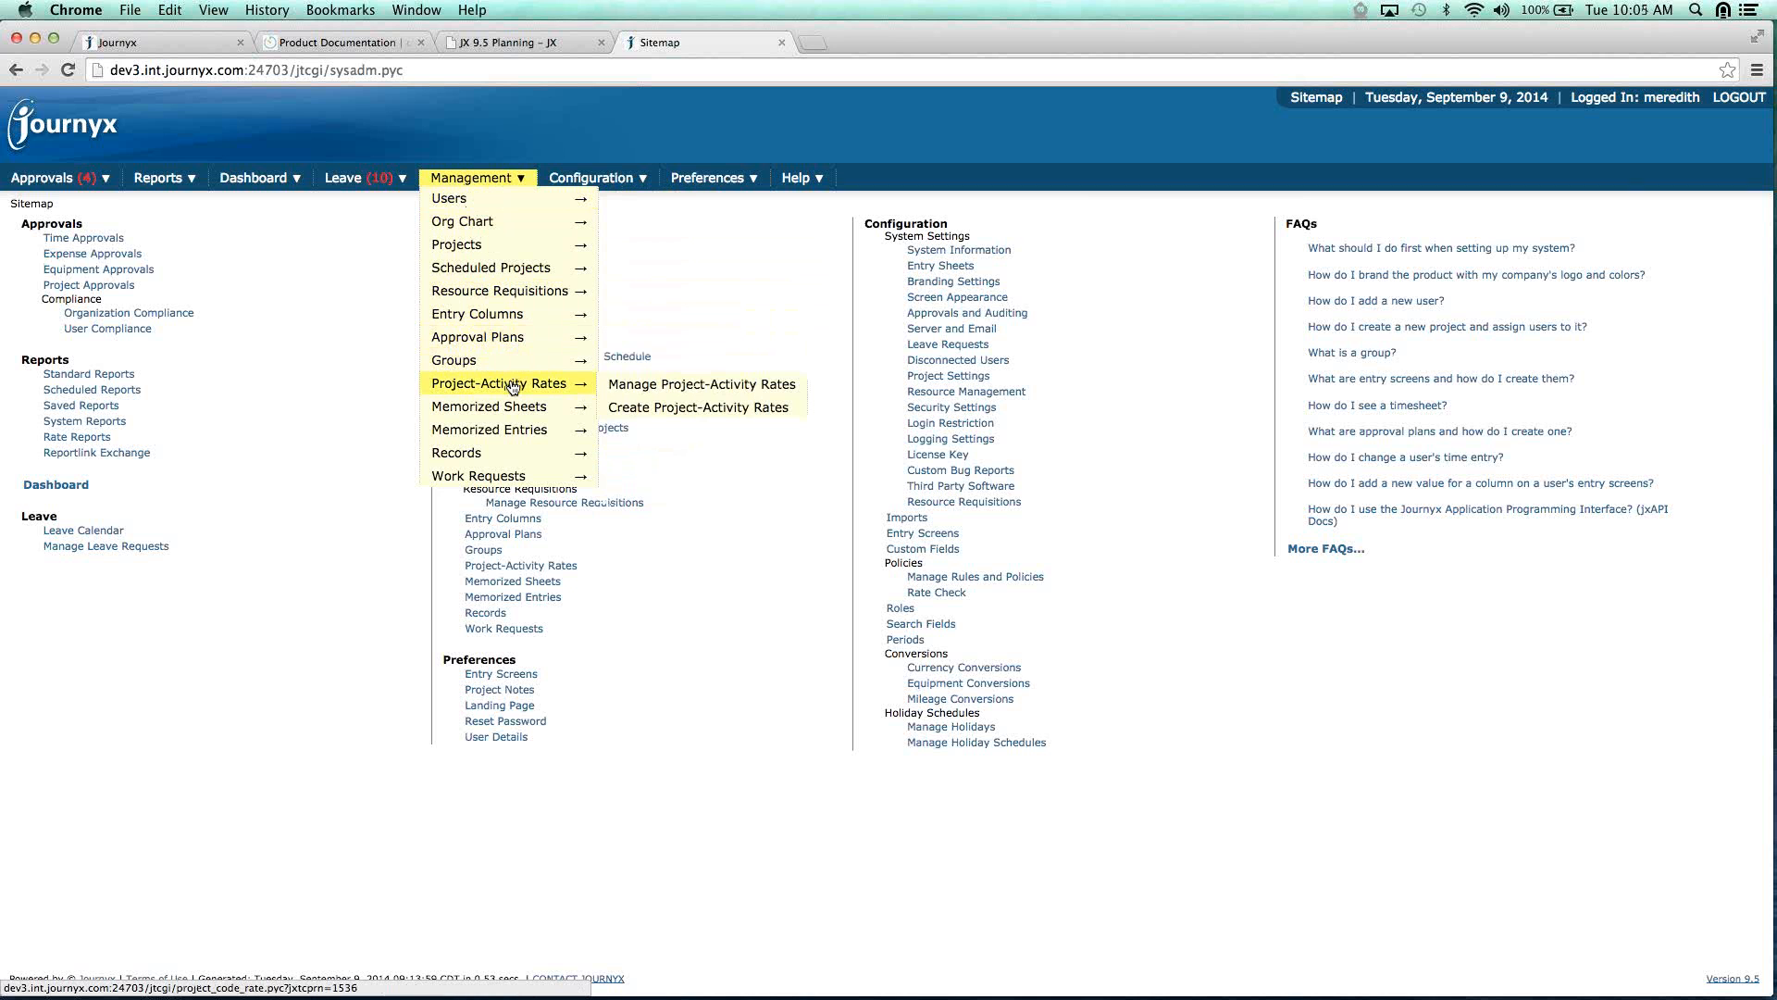
pyautogui.click(645, 390)
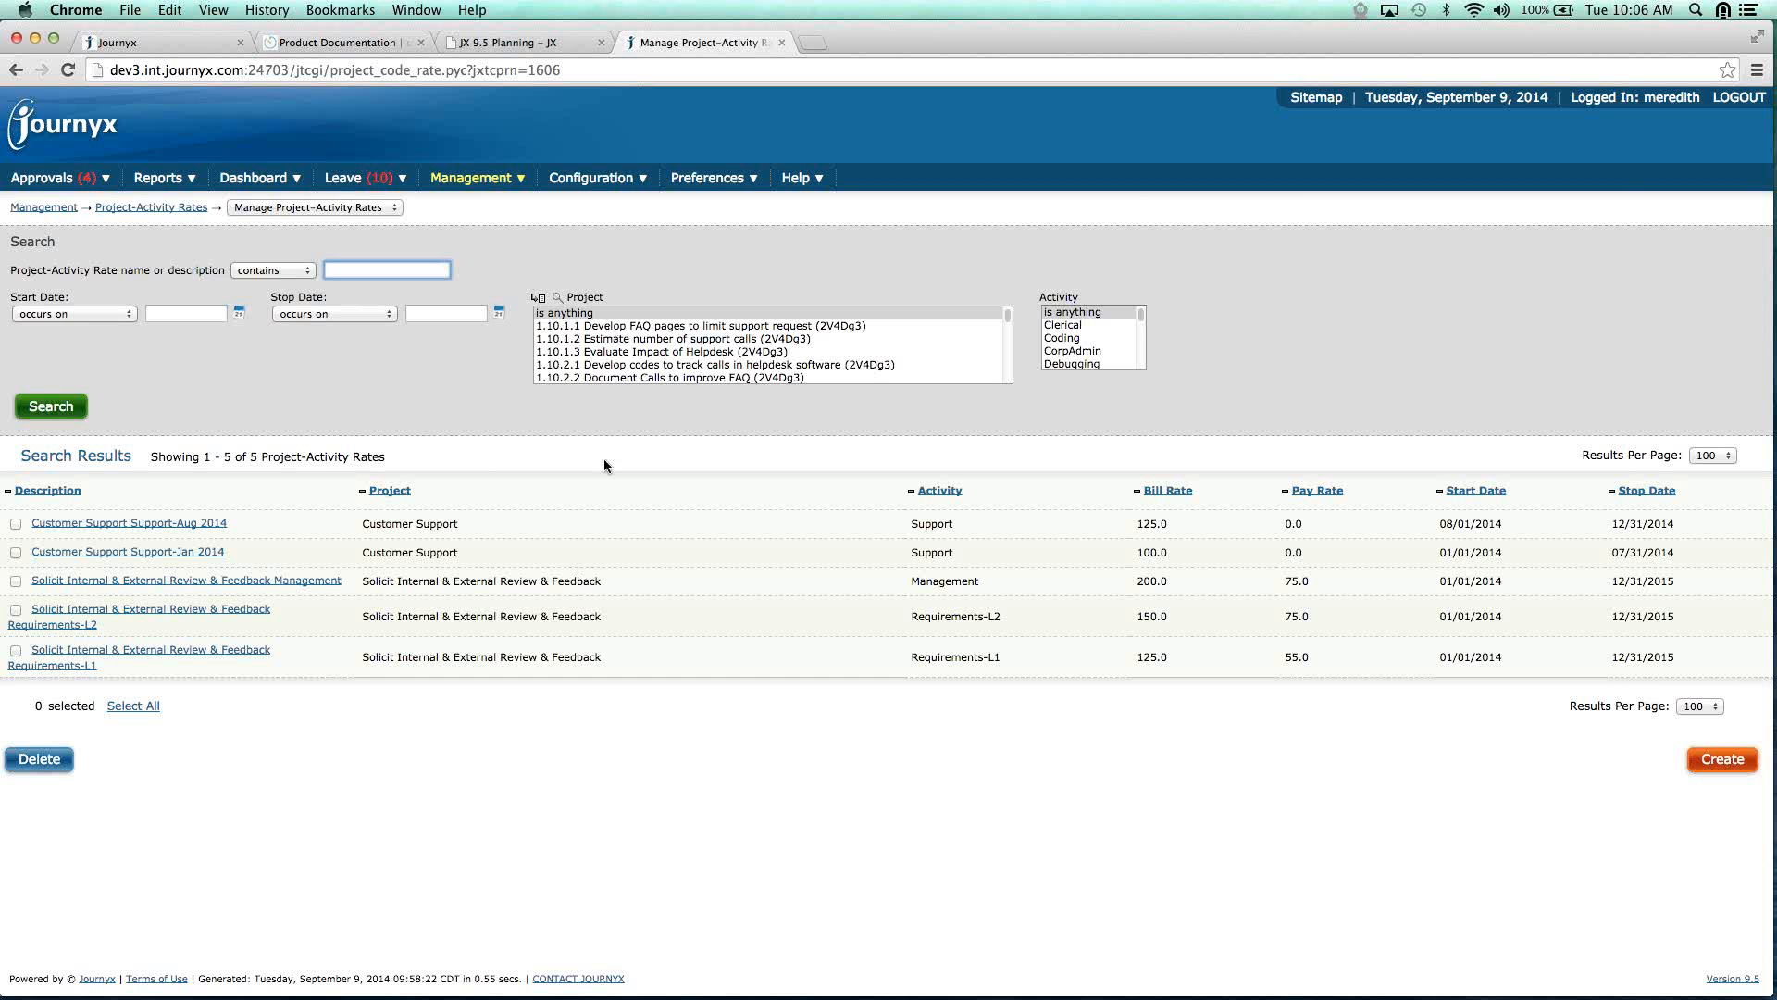
# Create a new rate for project 1.10.1.1 Develop FAQ pages with Meetings as the activity.
pyautogui.click(1722, 759)
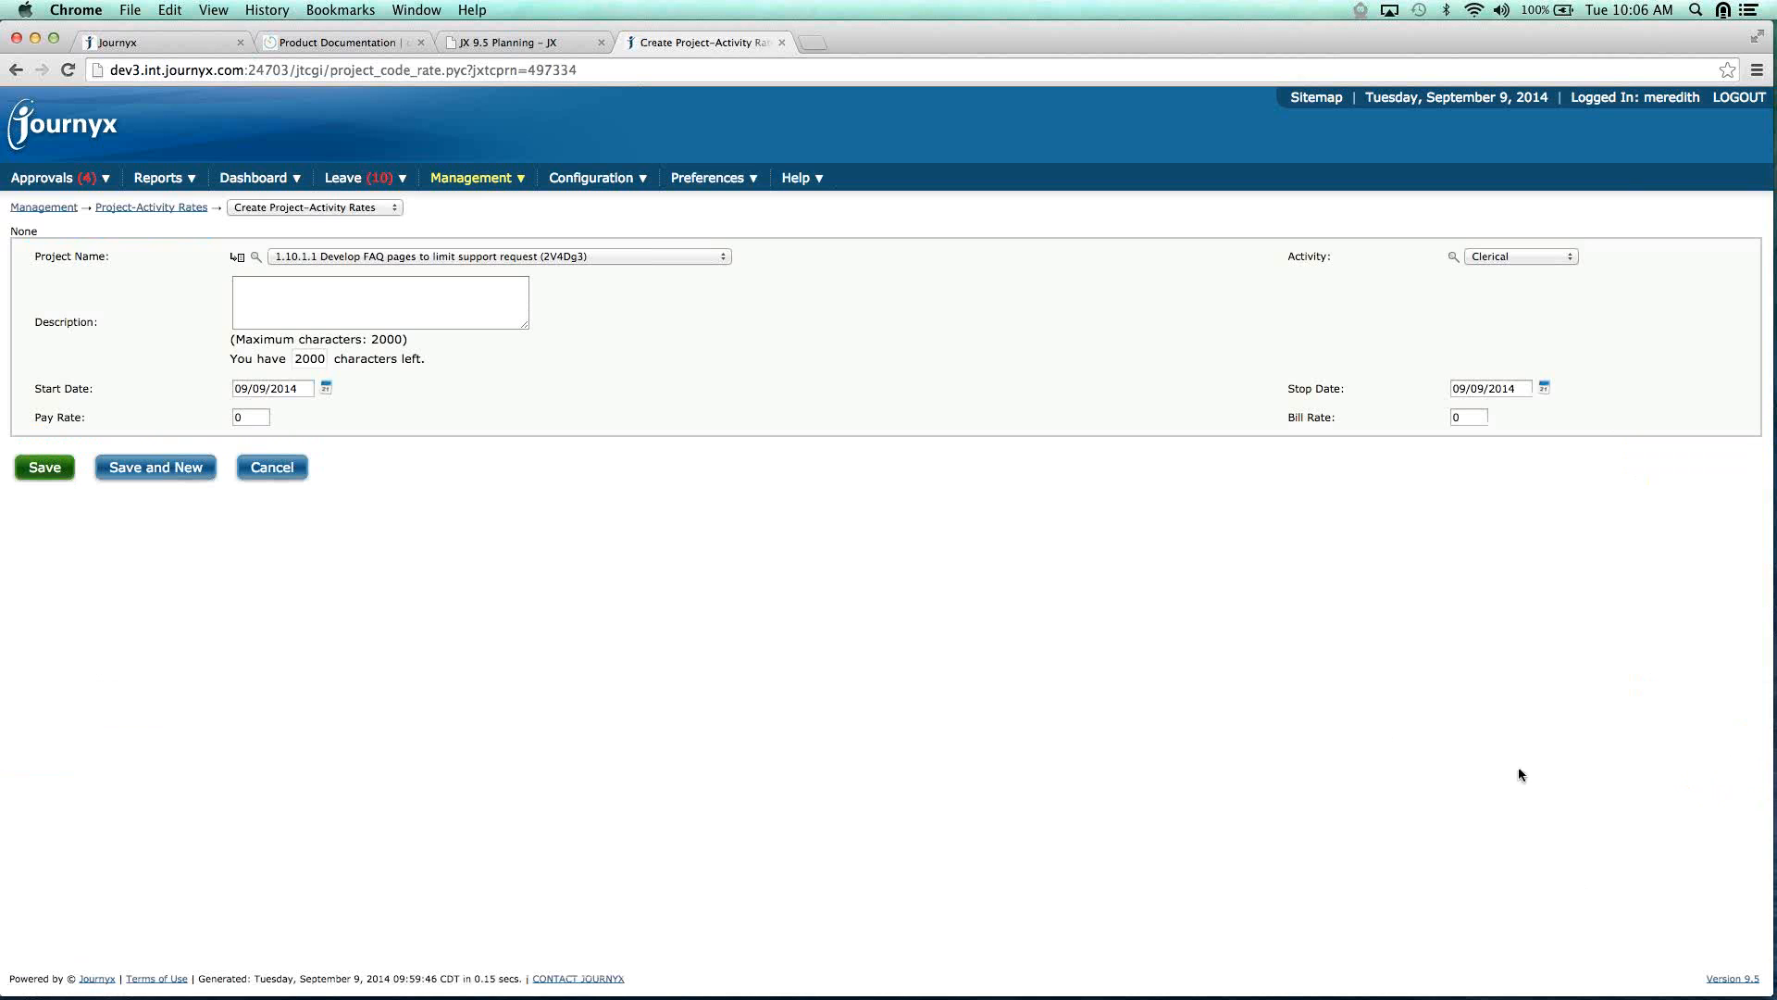
pyautogui.click(720, 263)
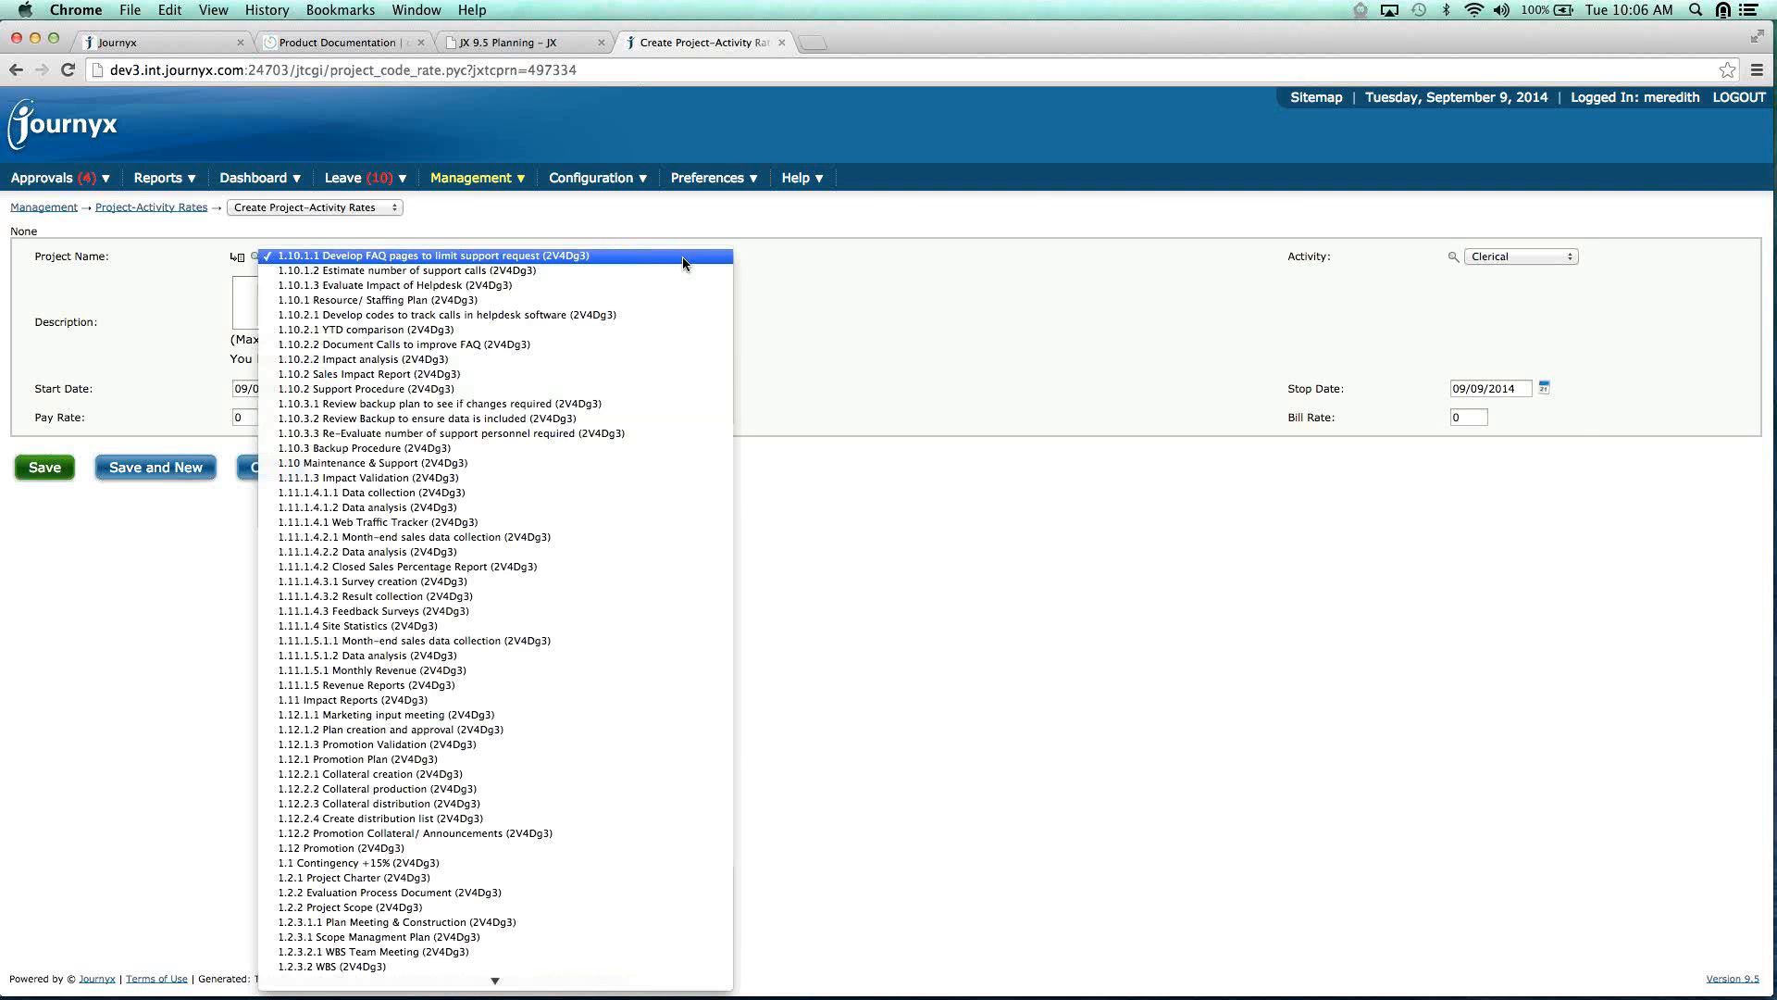
pyautogui.click(681, 258)
pyautogui.click(1562, 259)
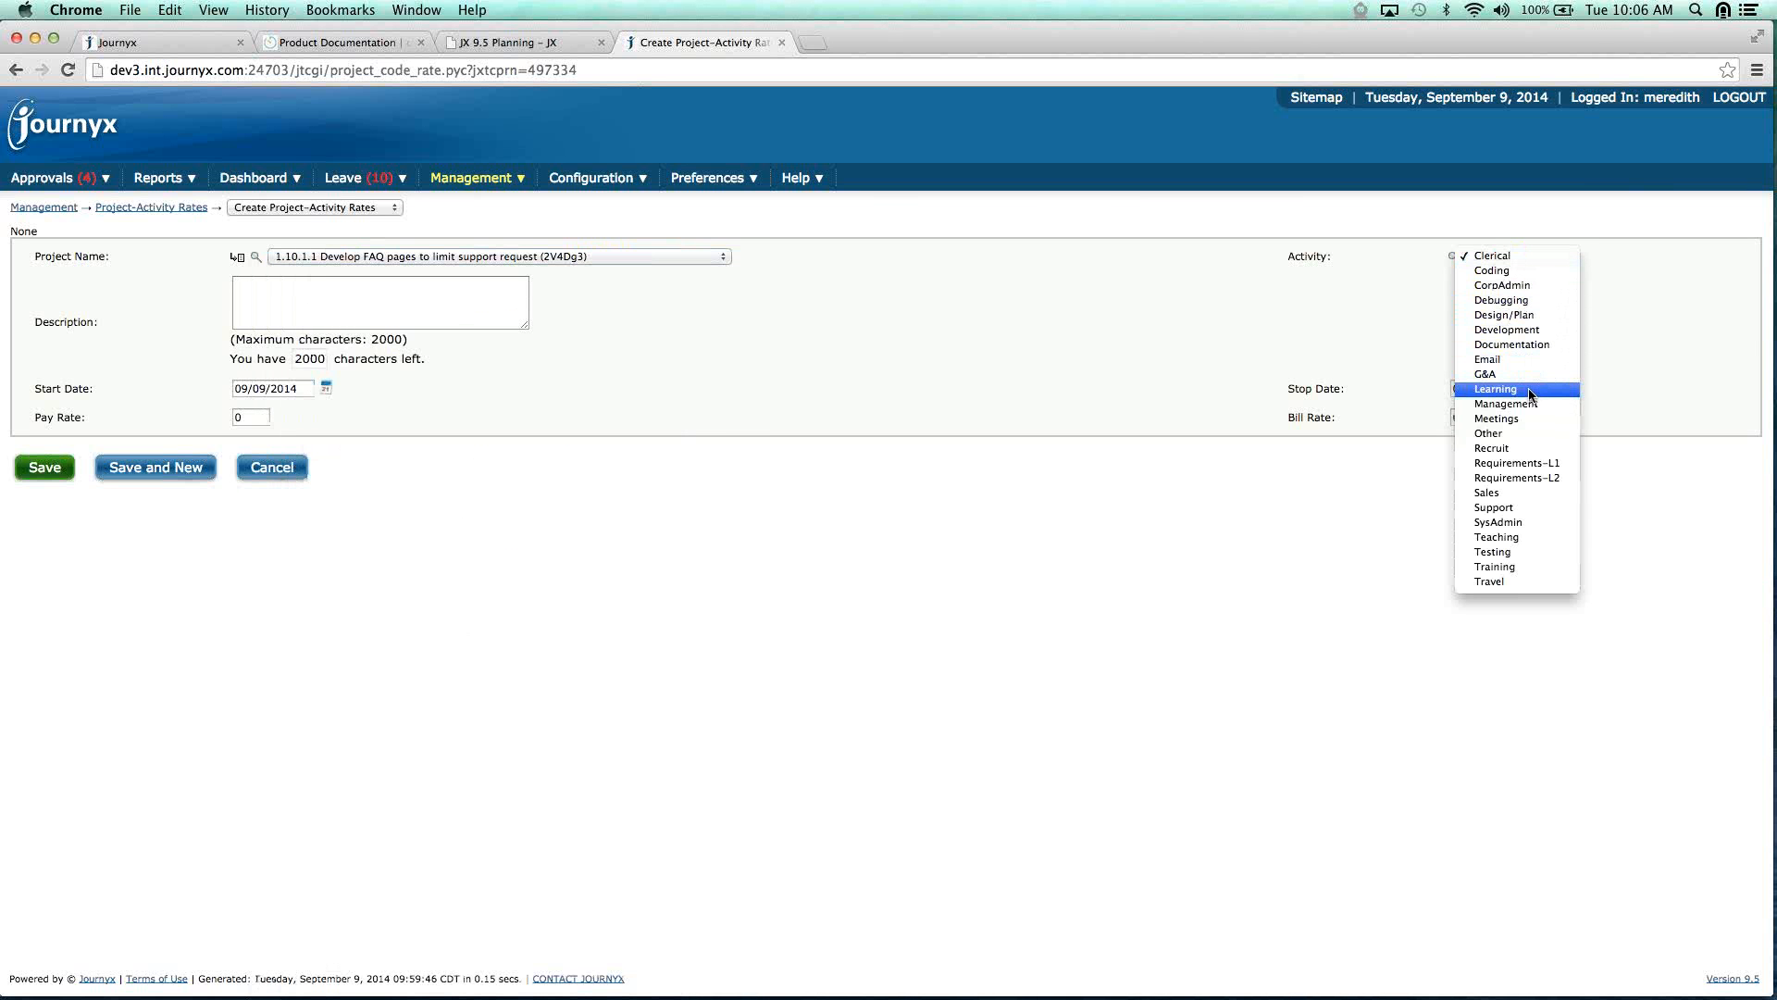
pyautogui.click(1508, 419)
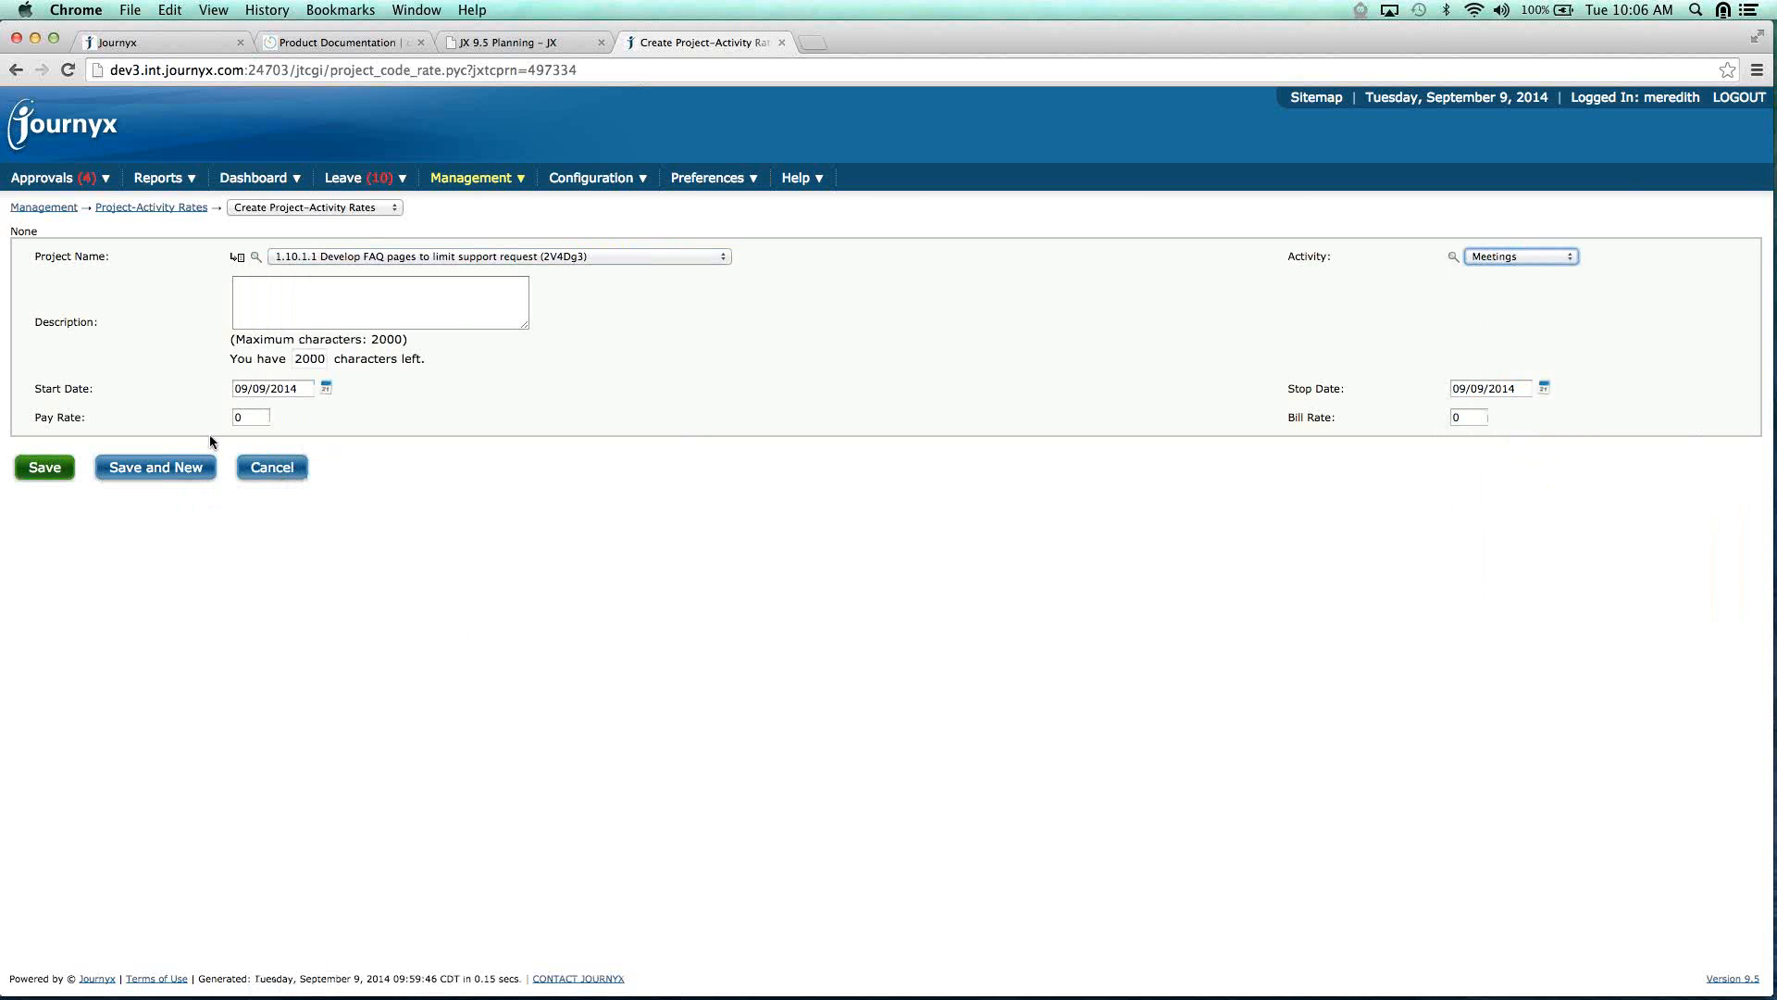
pyautogui.click(295, 303)
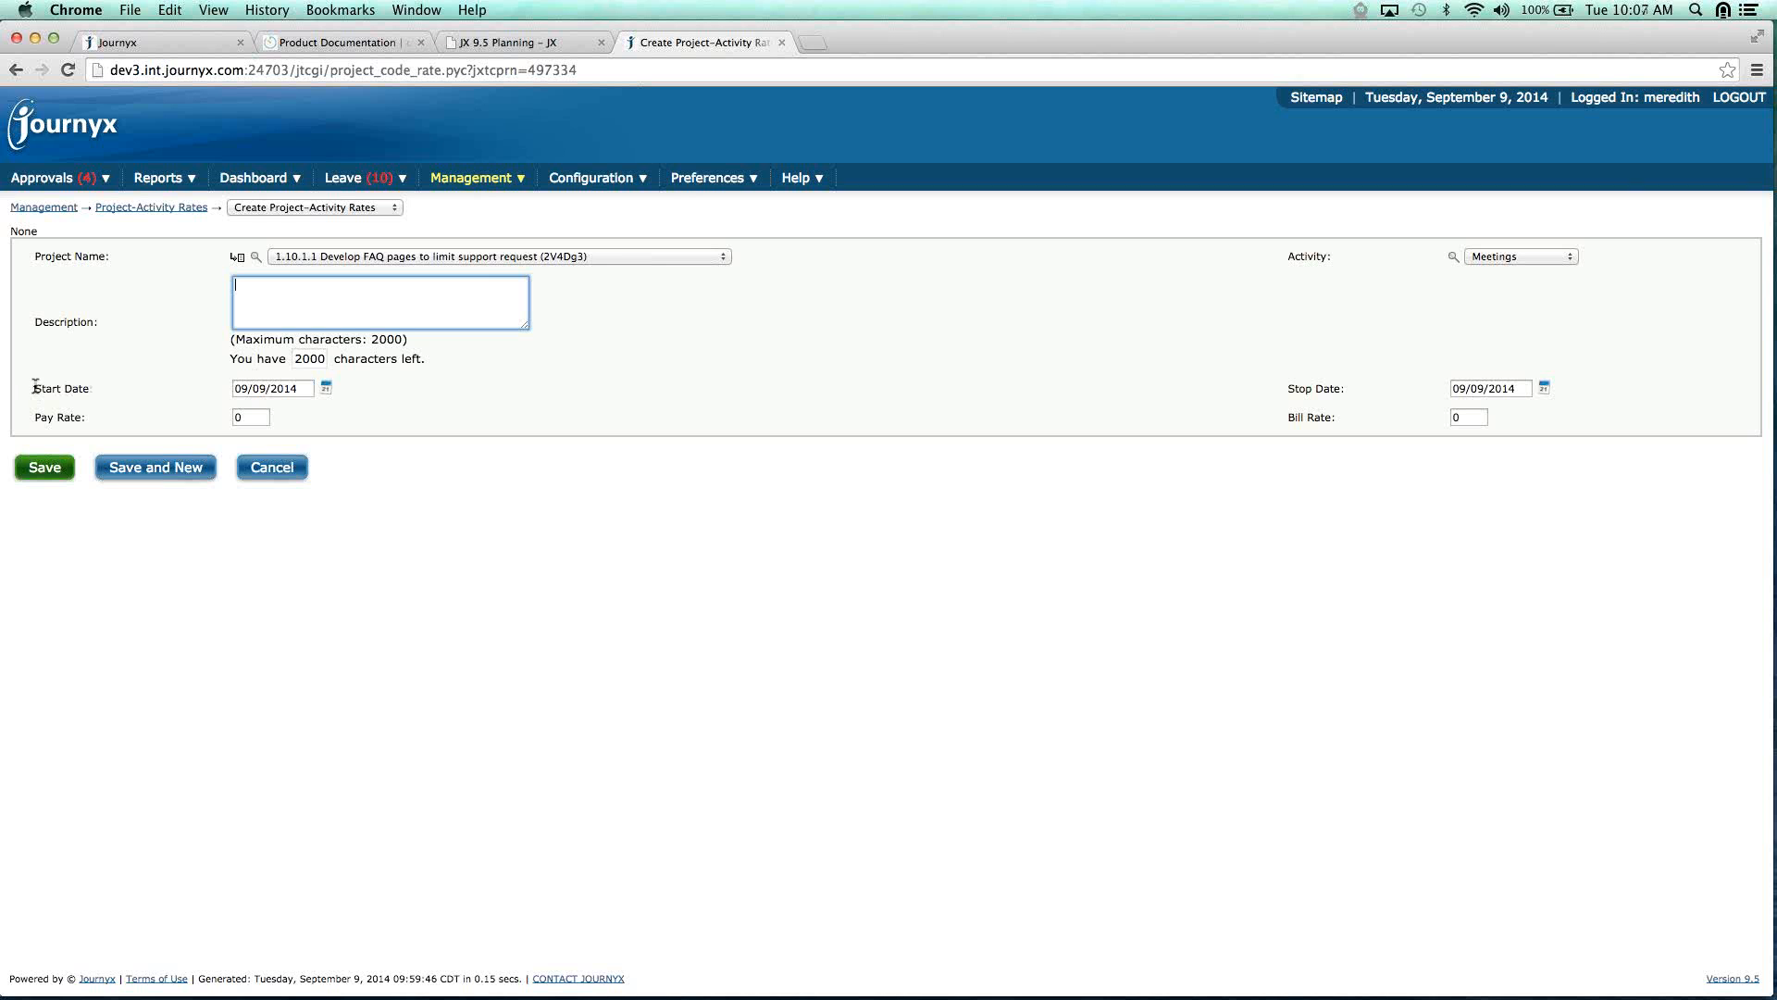
pyautogui.moveTo(34, 388); pyautogui.dragTo(95, 389)
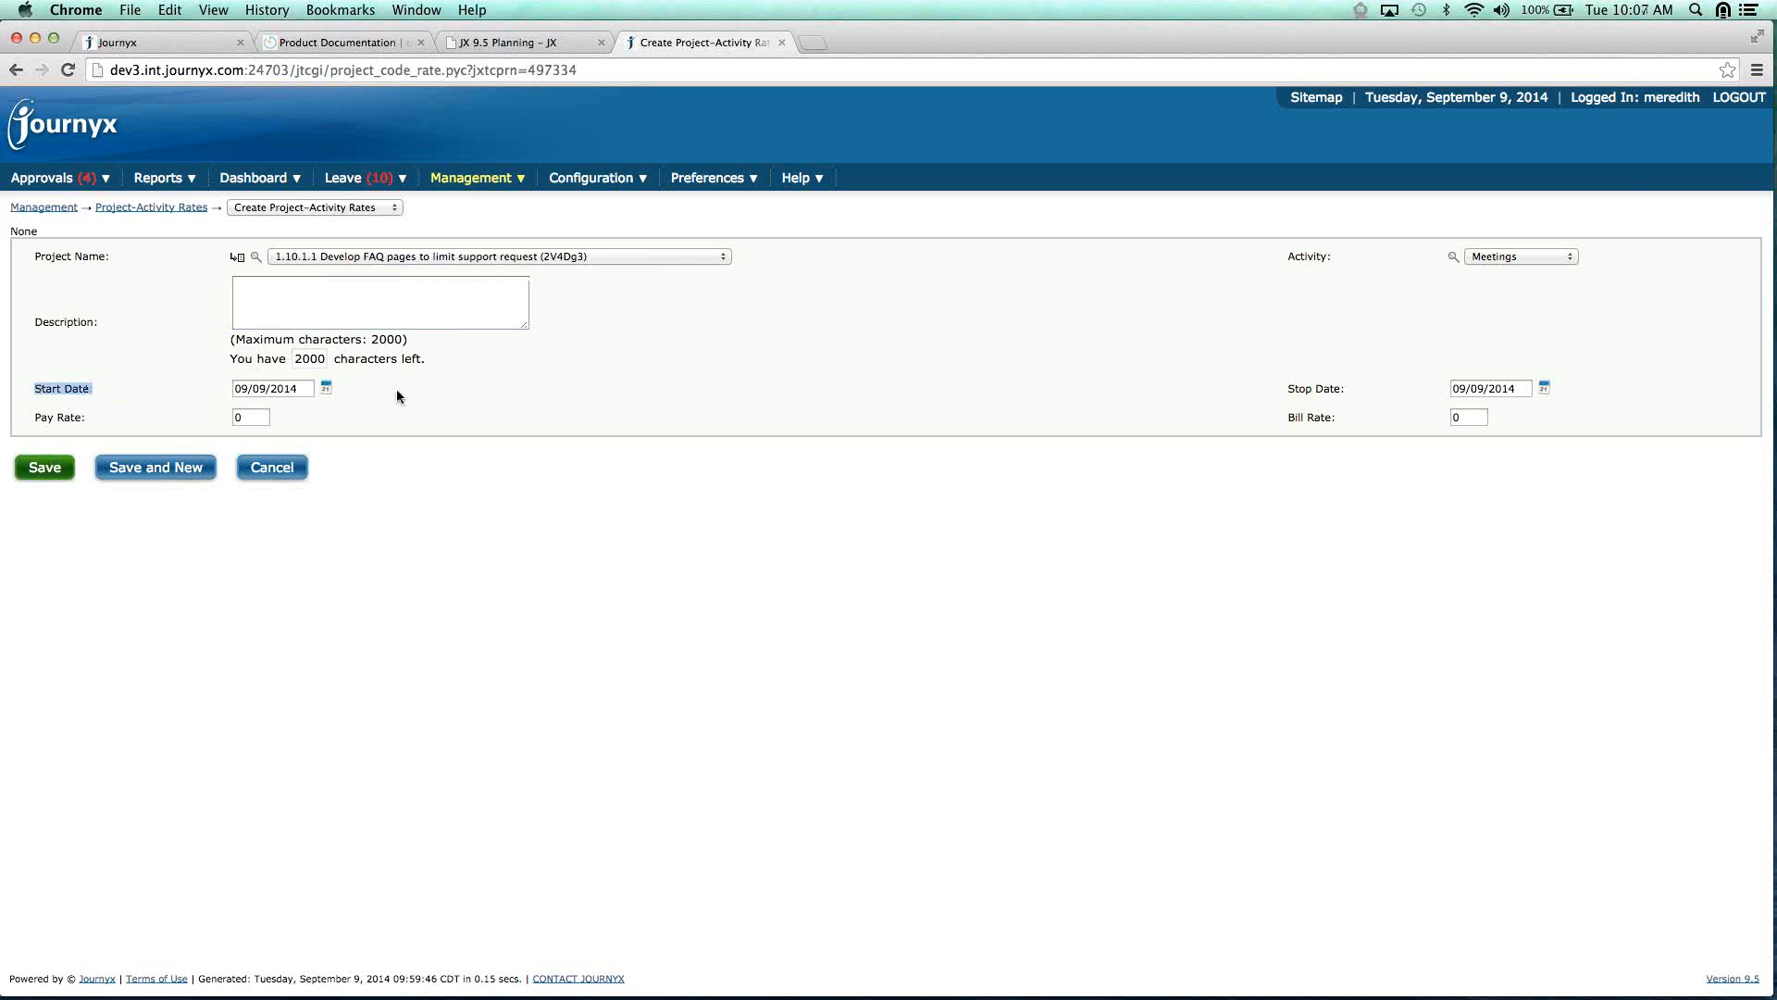
pyautogui.click(358, 310)
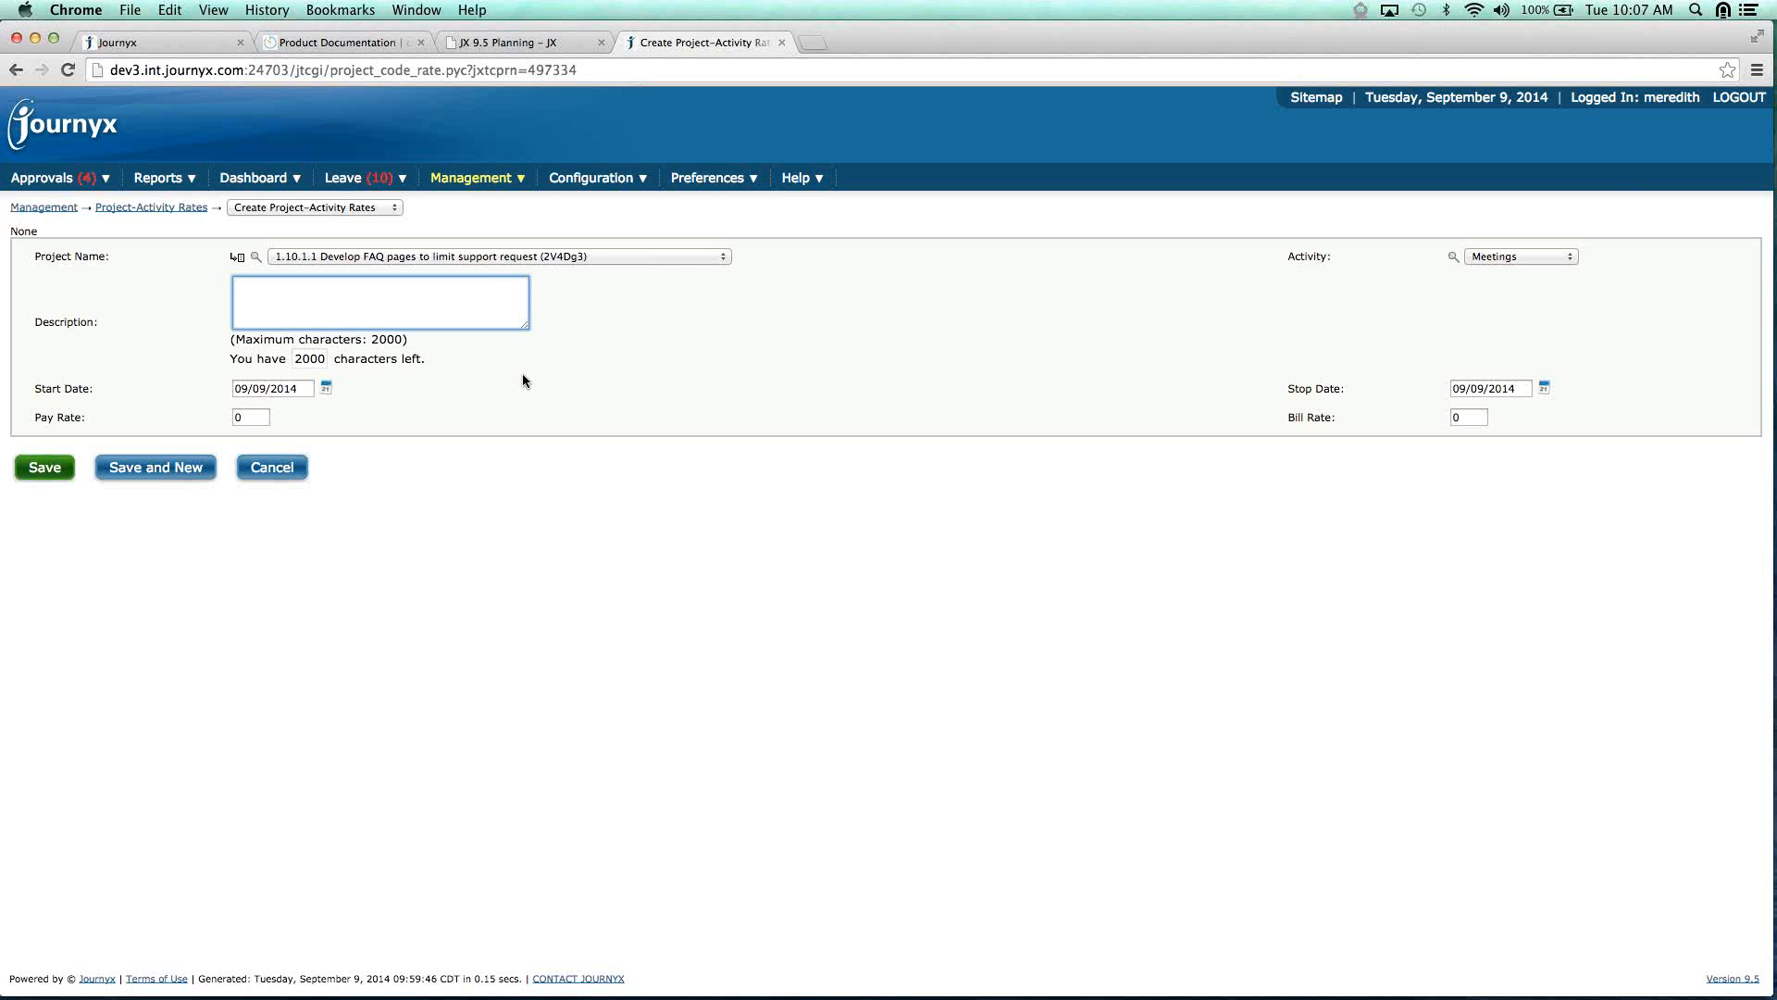
pyautogui.click(307, 392)
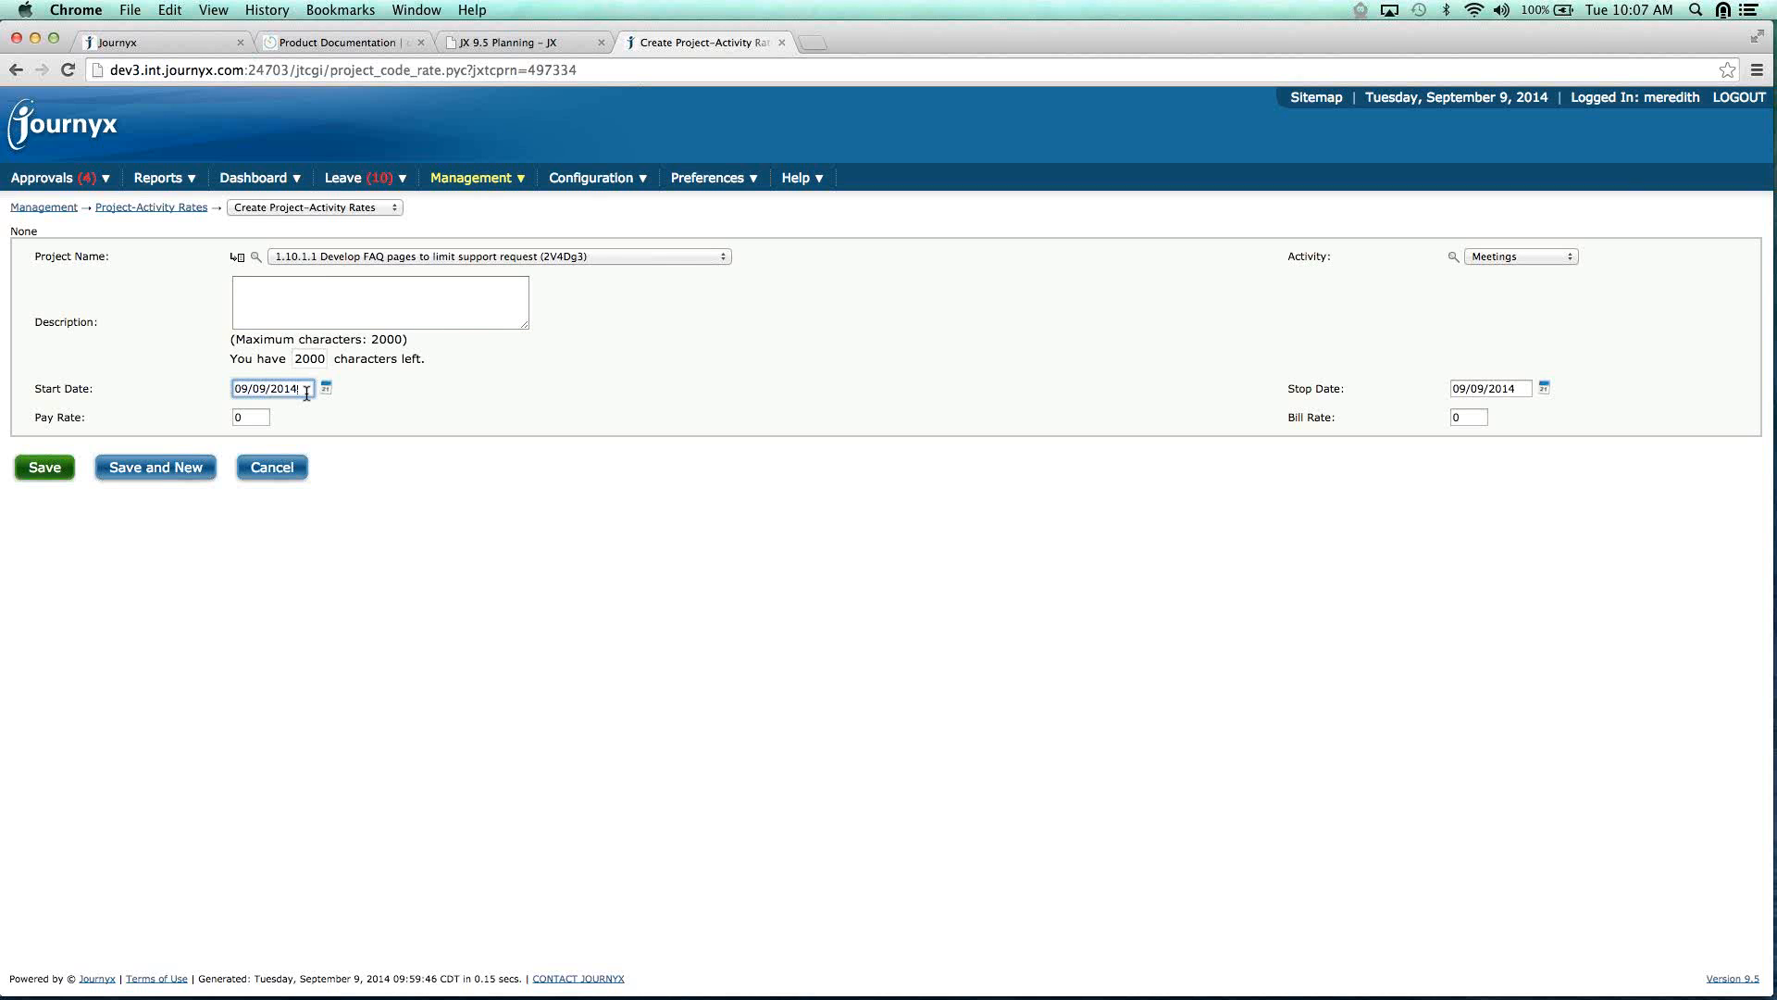
pyautogui.moveTo(34, 389); pyautogui.dragTo(113, 388)
pyautogui.moveTo(313, 389); pyautogui.dragTo(228, 386)
# Set start date 09/01/2014 and stop date 12/31/2014, then select the bill rate value.
pyautogui.click(329, 390)
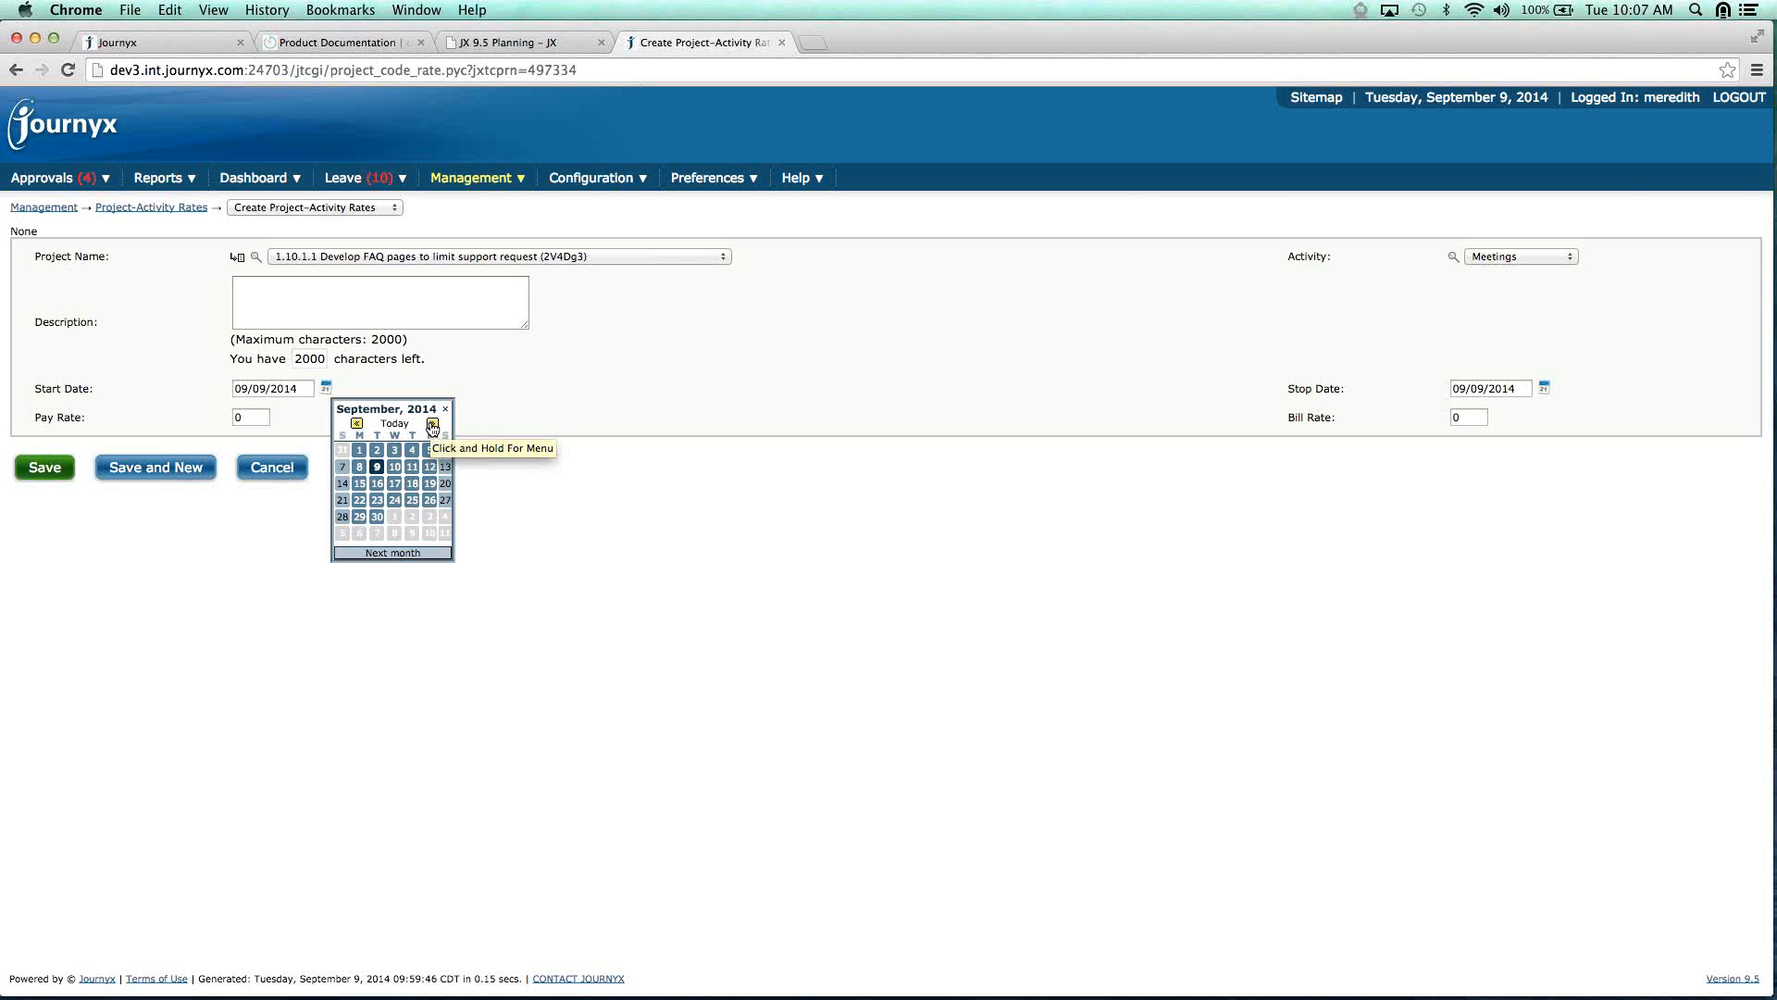
pyautogui.click(359, 450)
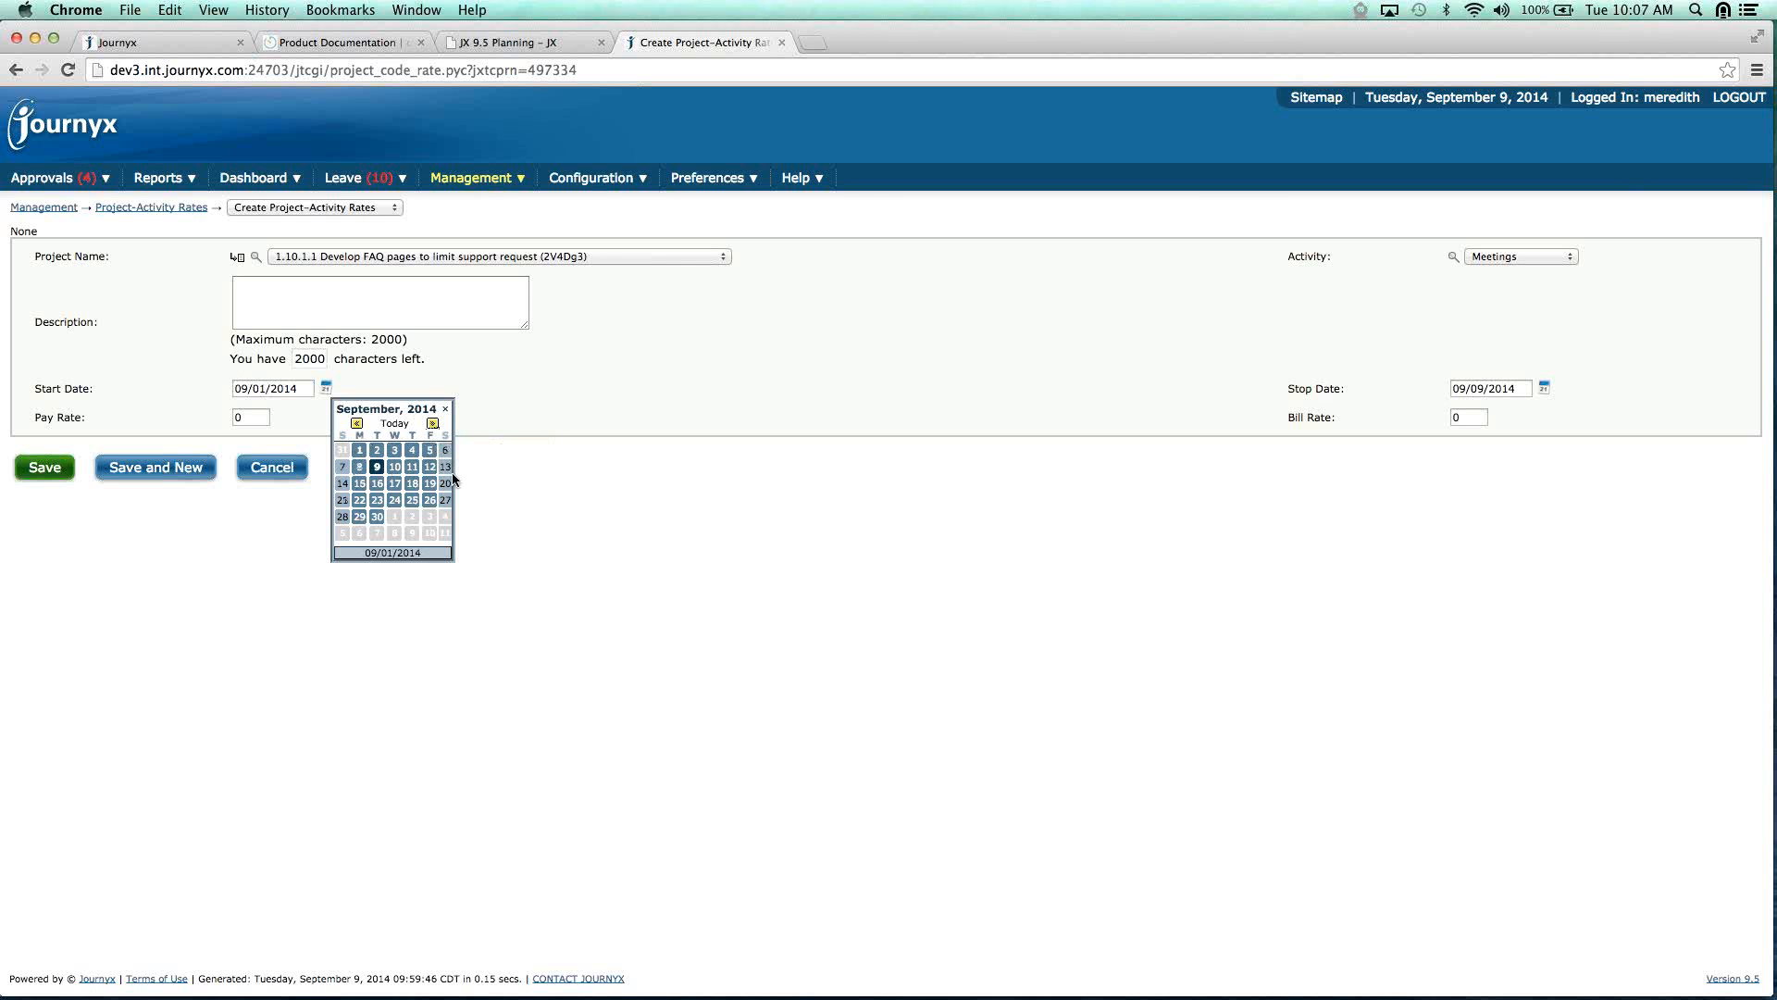
pyautogui.click(445, 408)
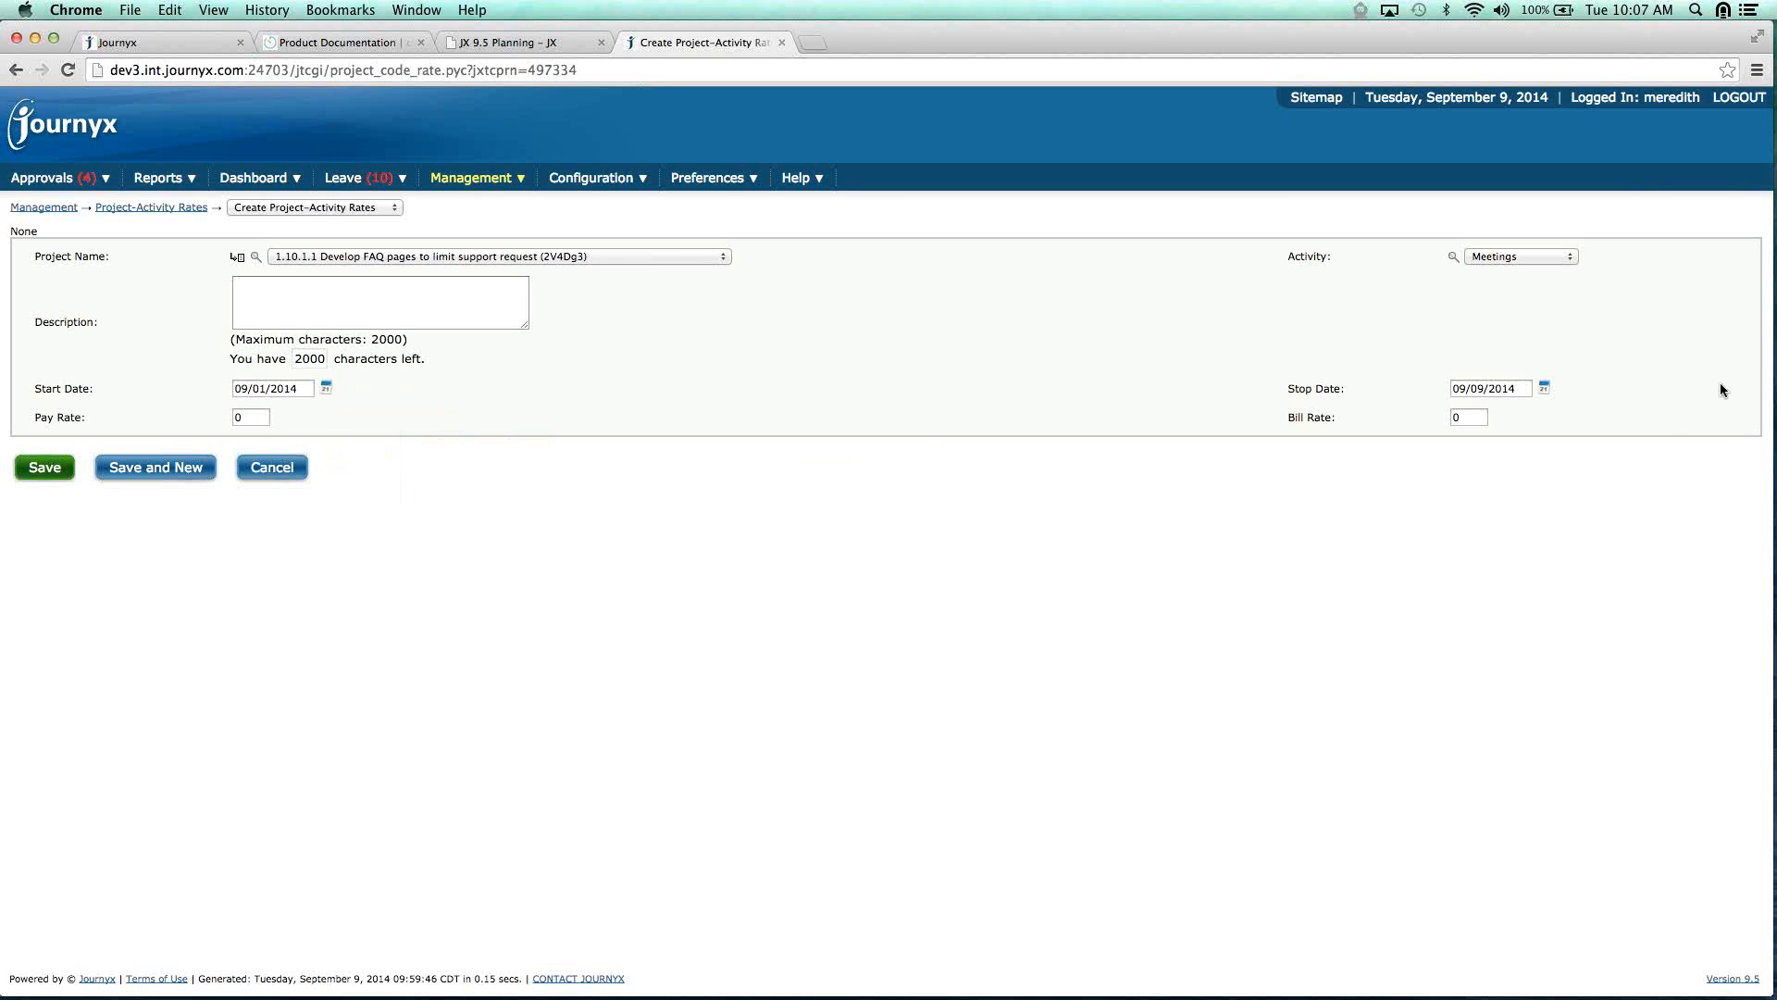
pyautogui.click(1543, 389)
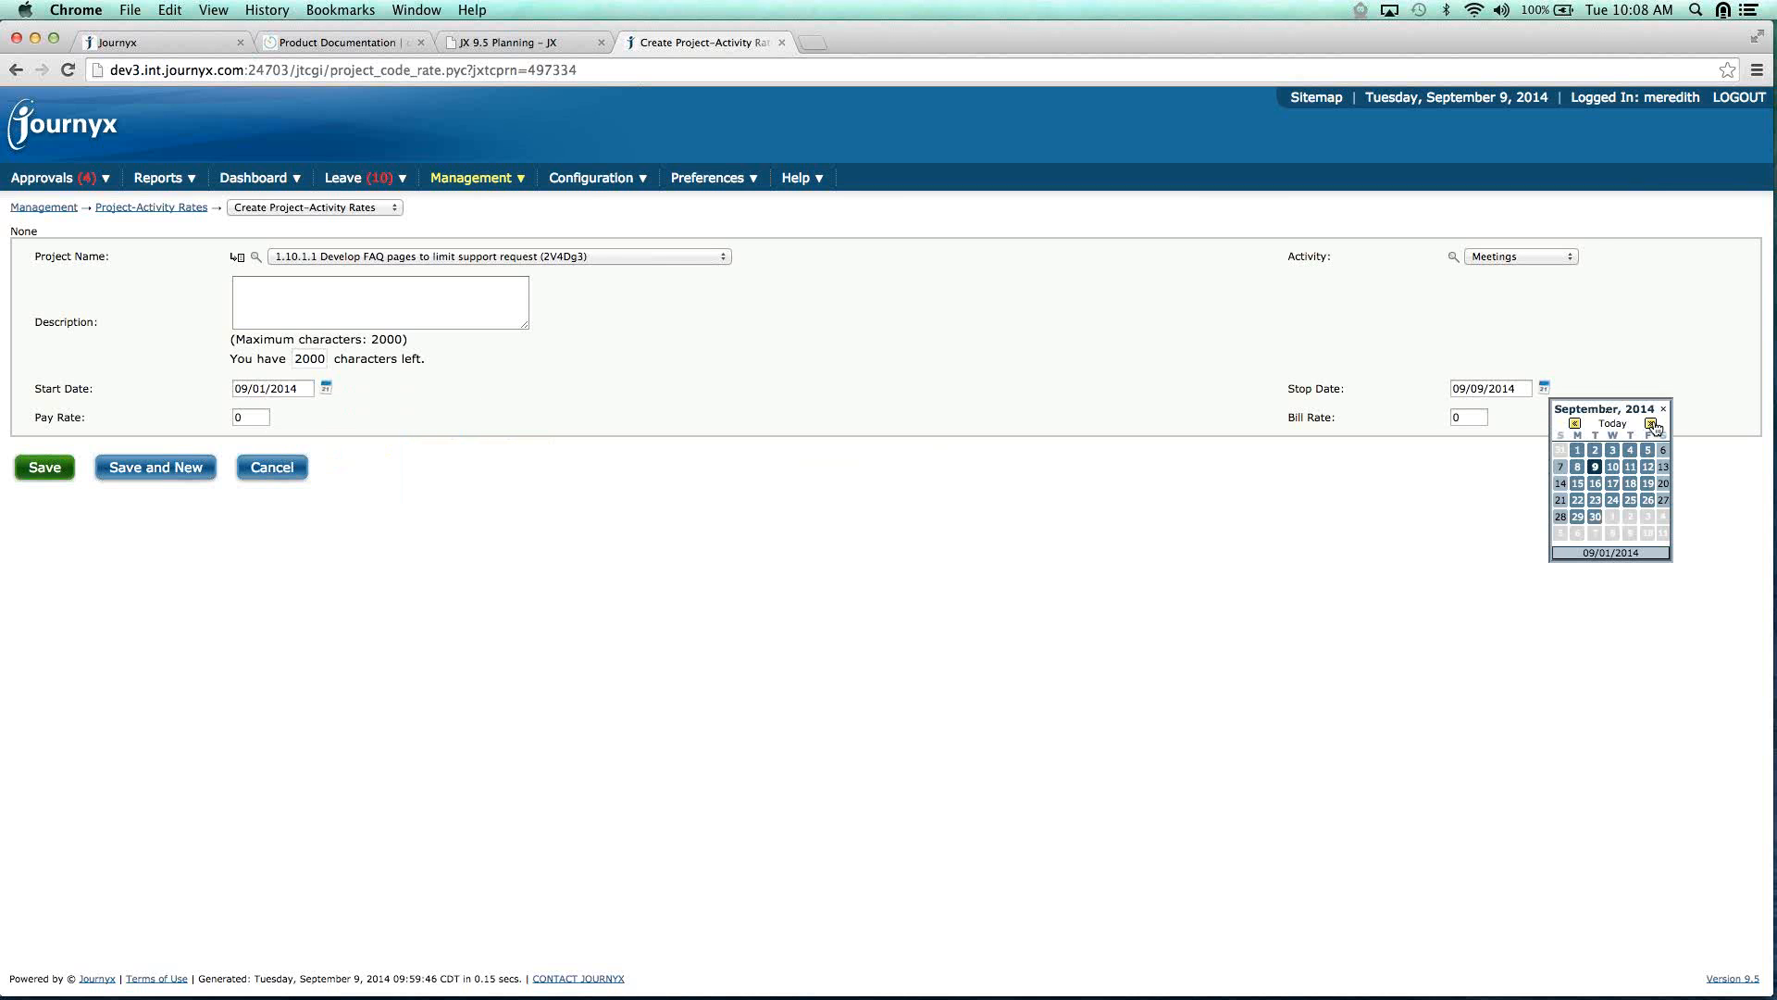
pyautogui.click(1652, 425)
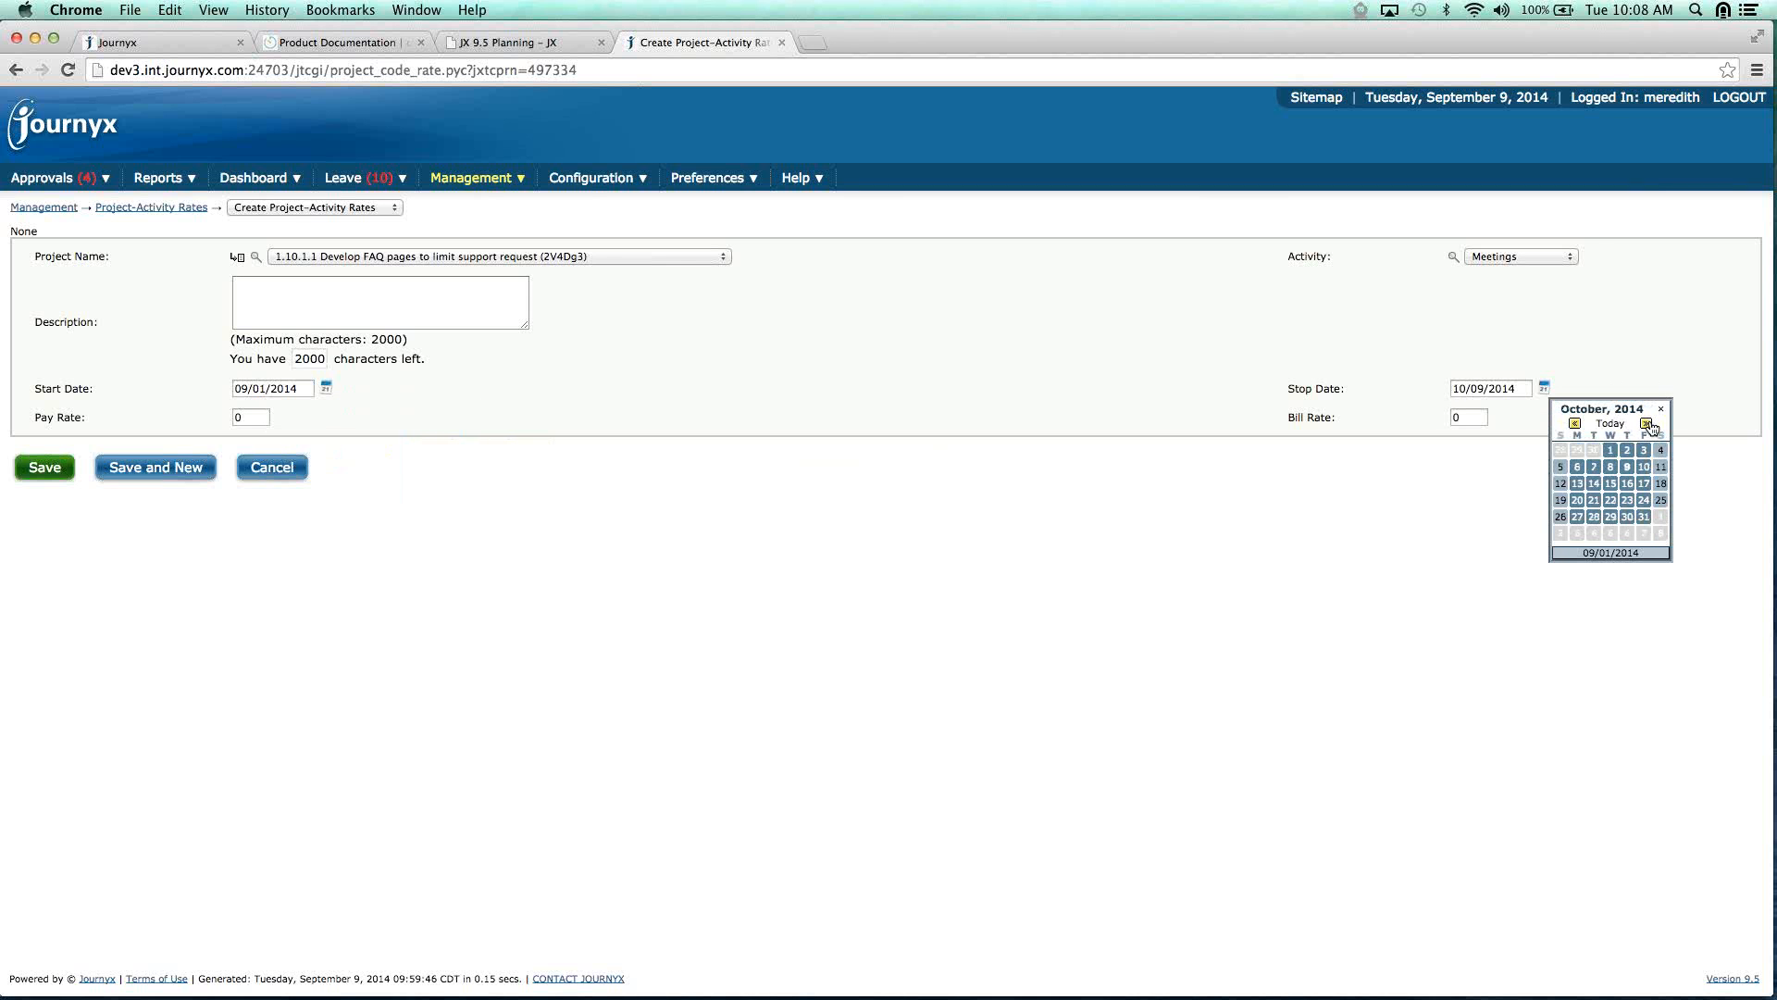
pyautogui.click(1652, 425)
pyautogui.click(1652, 425)
pyautogui.click(1610, 516)
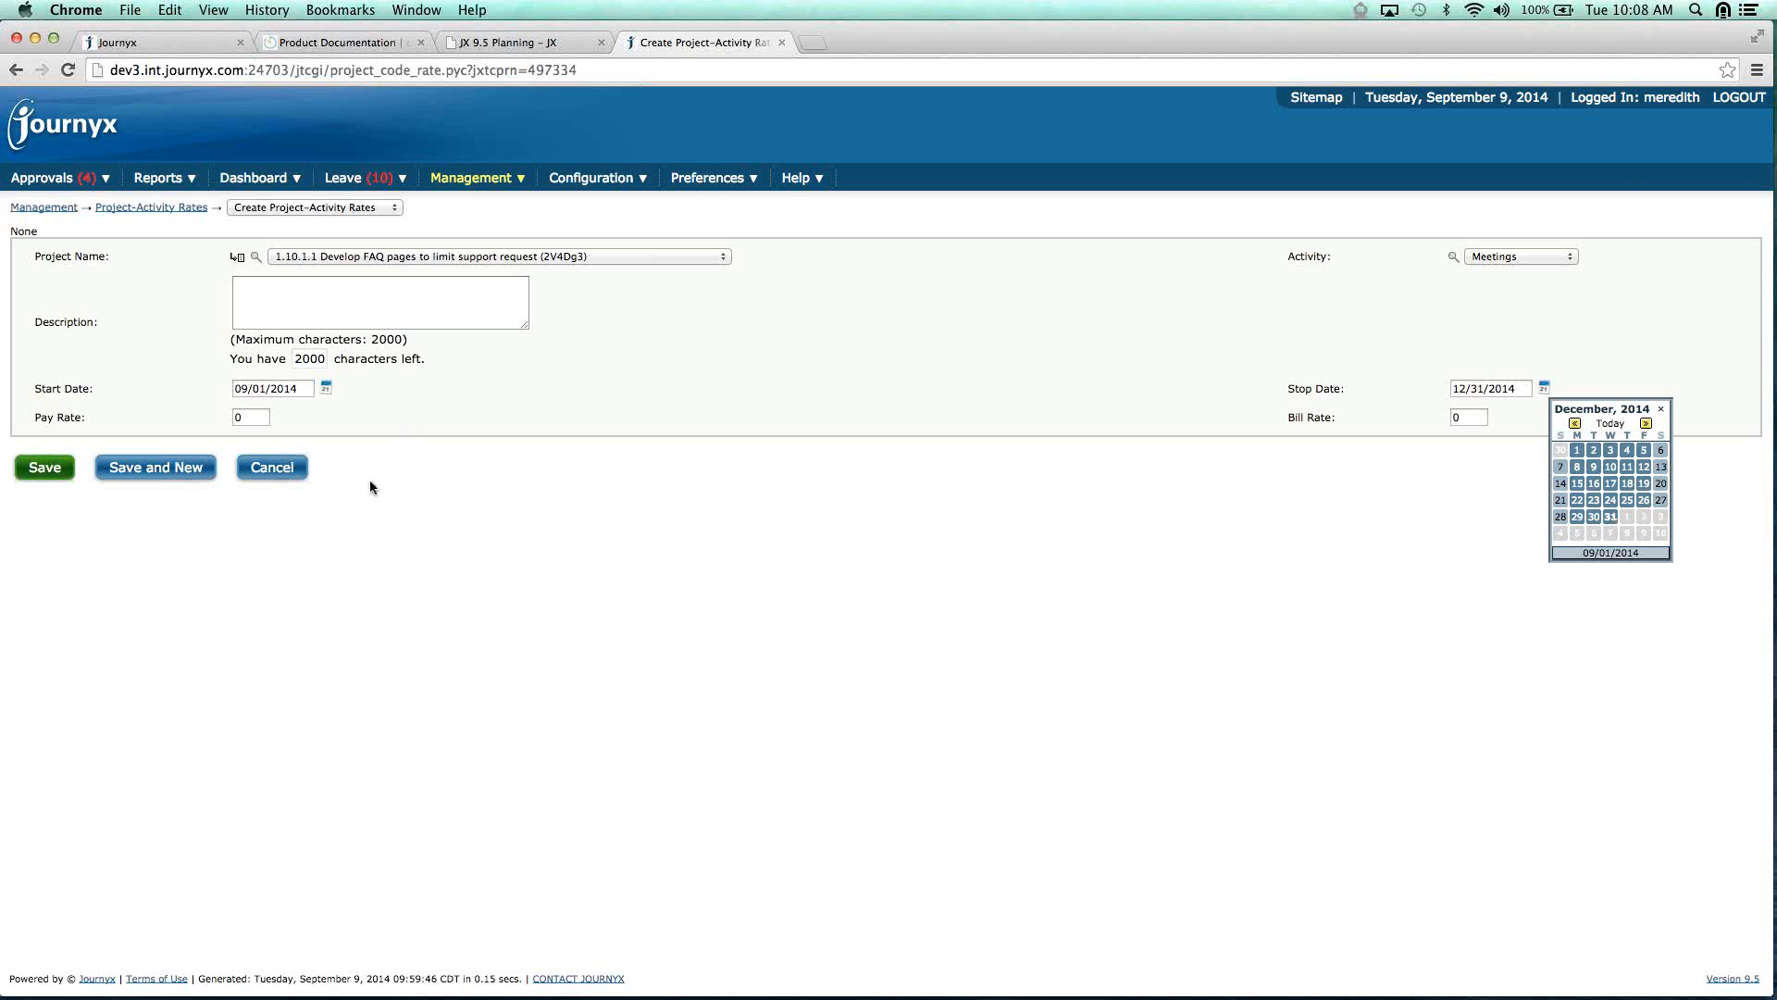
pyautogui.click(246, 420)
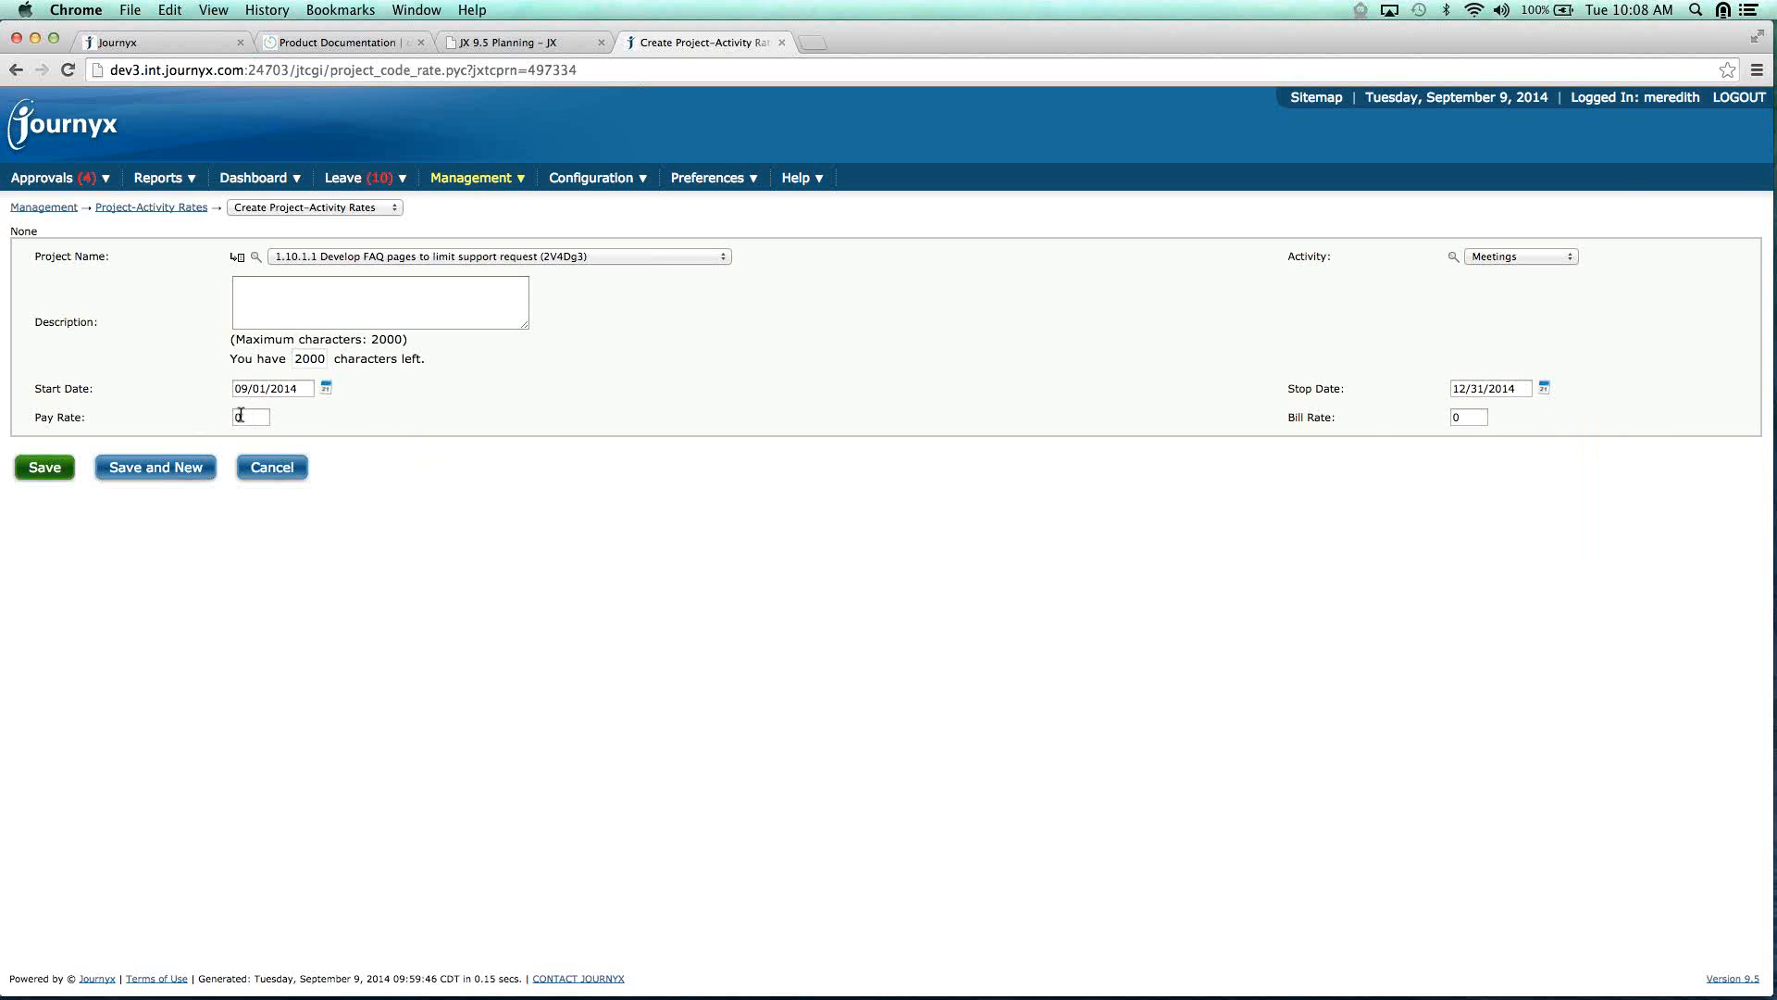
pyautogui.doubleClick(241, 419)
pyautogui.doubleClick(1458, 421)
# Enter a bill rate of 150, save the Meetings rate, and return to the rate list.
pyautogui.write('150')
pyautogui.click(54, 469)
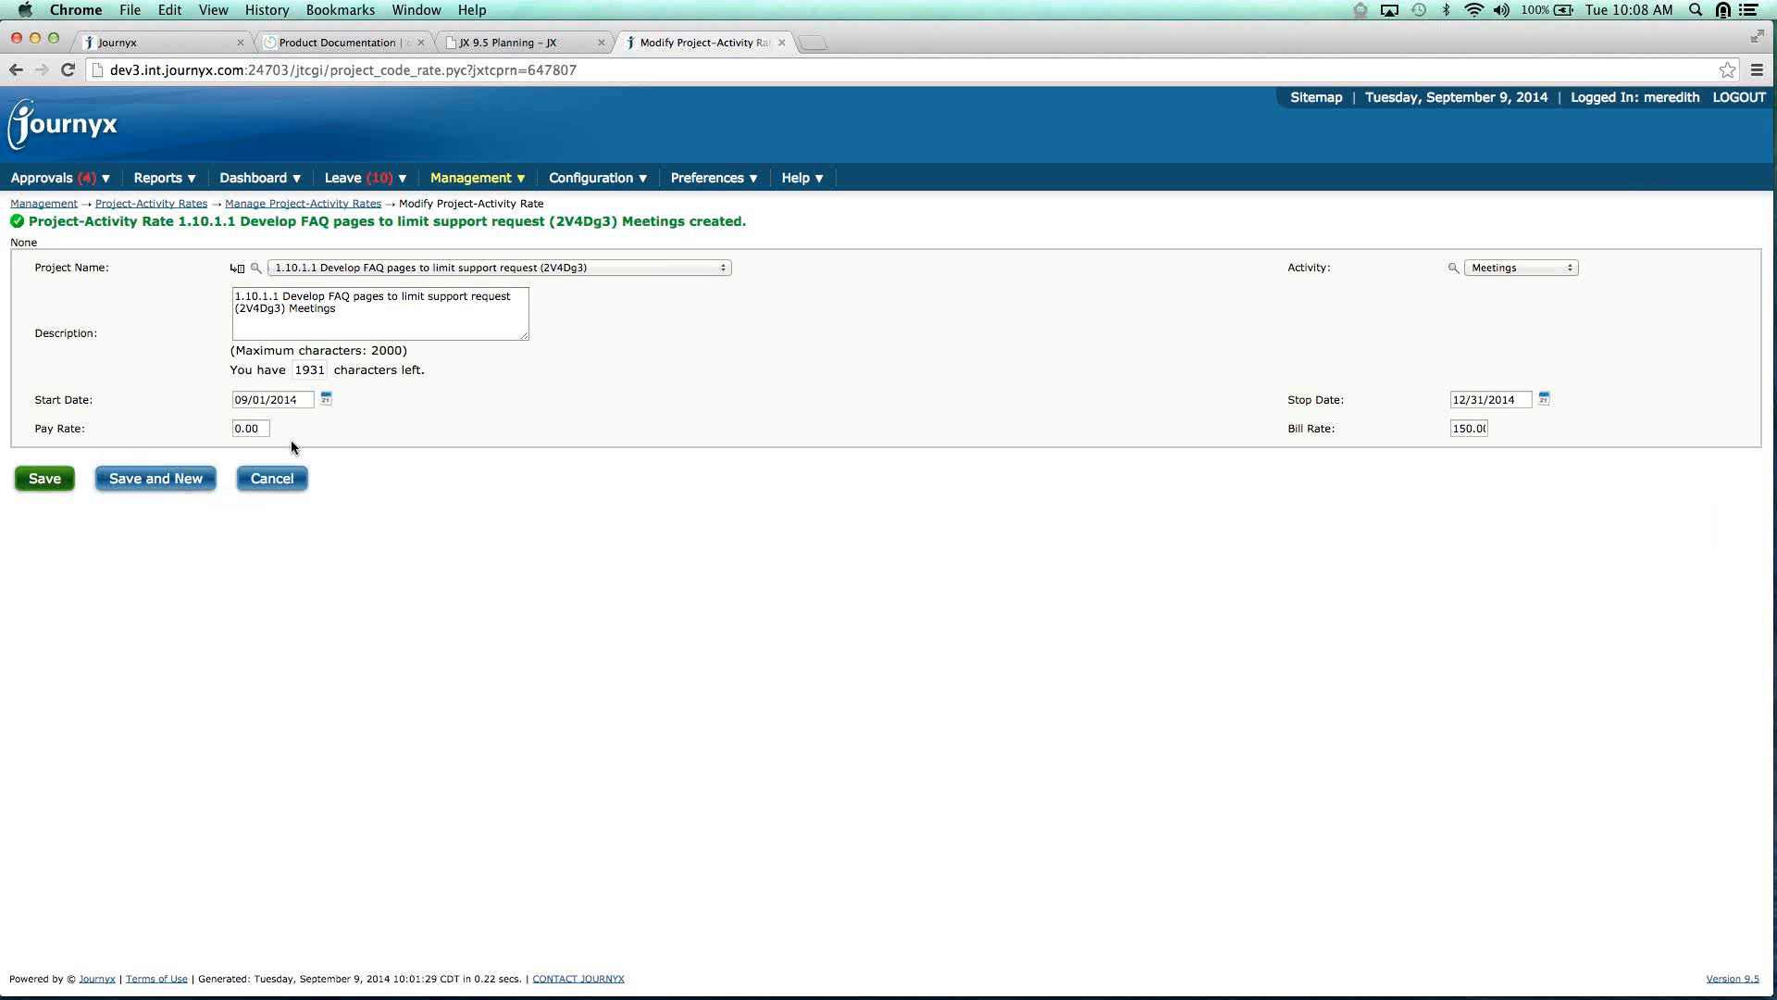
pyautogui.click(274, 479)
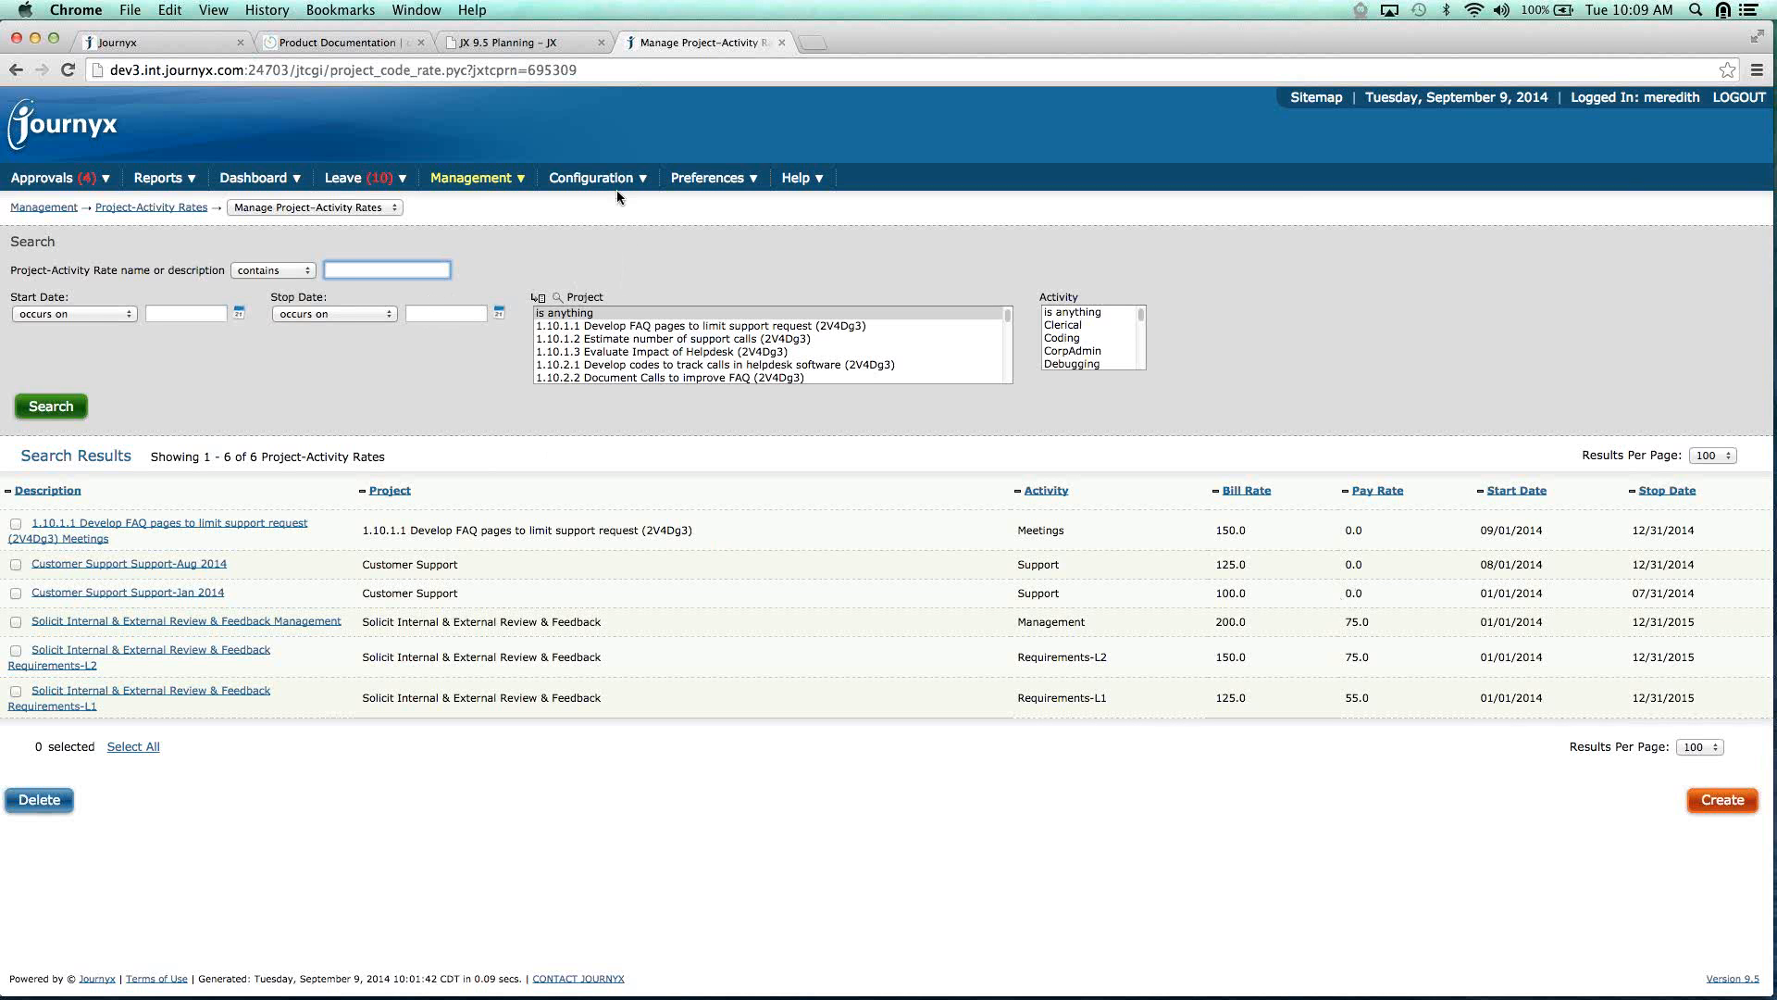
# Bring up the Configuration menu in the top navigation bar.
pyautogui.moveTo(618, 190)
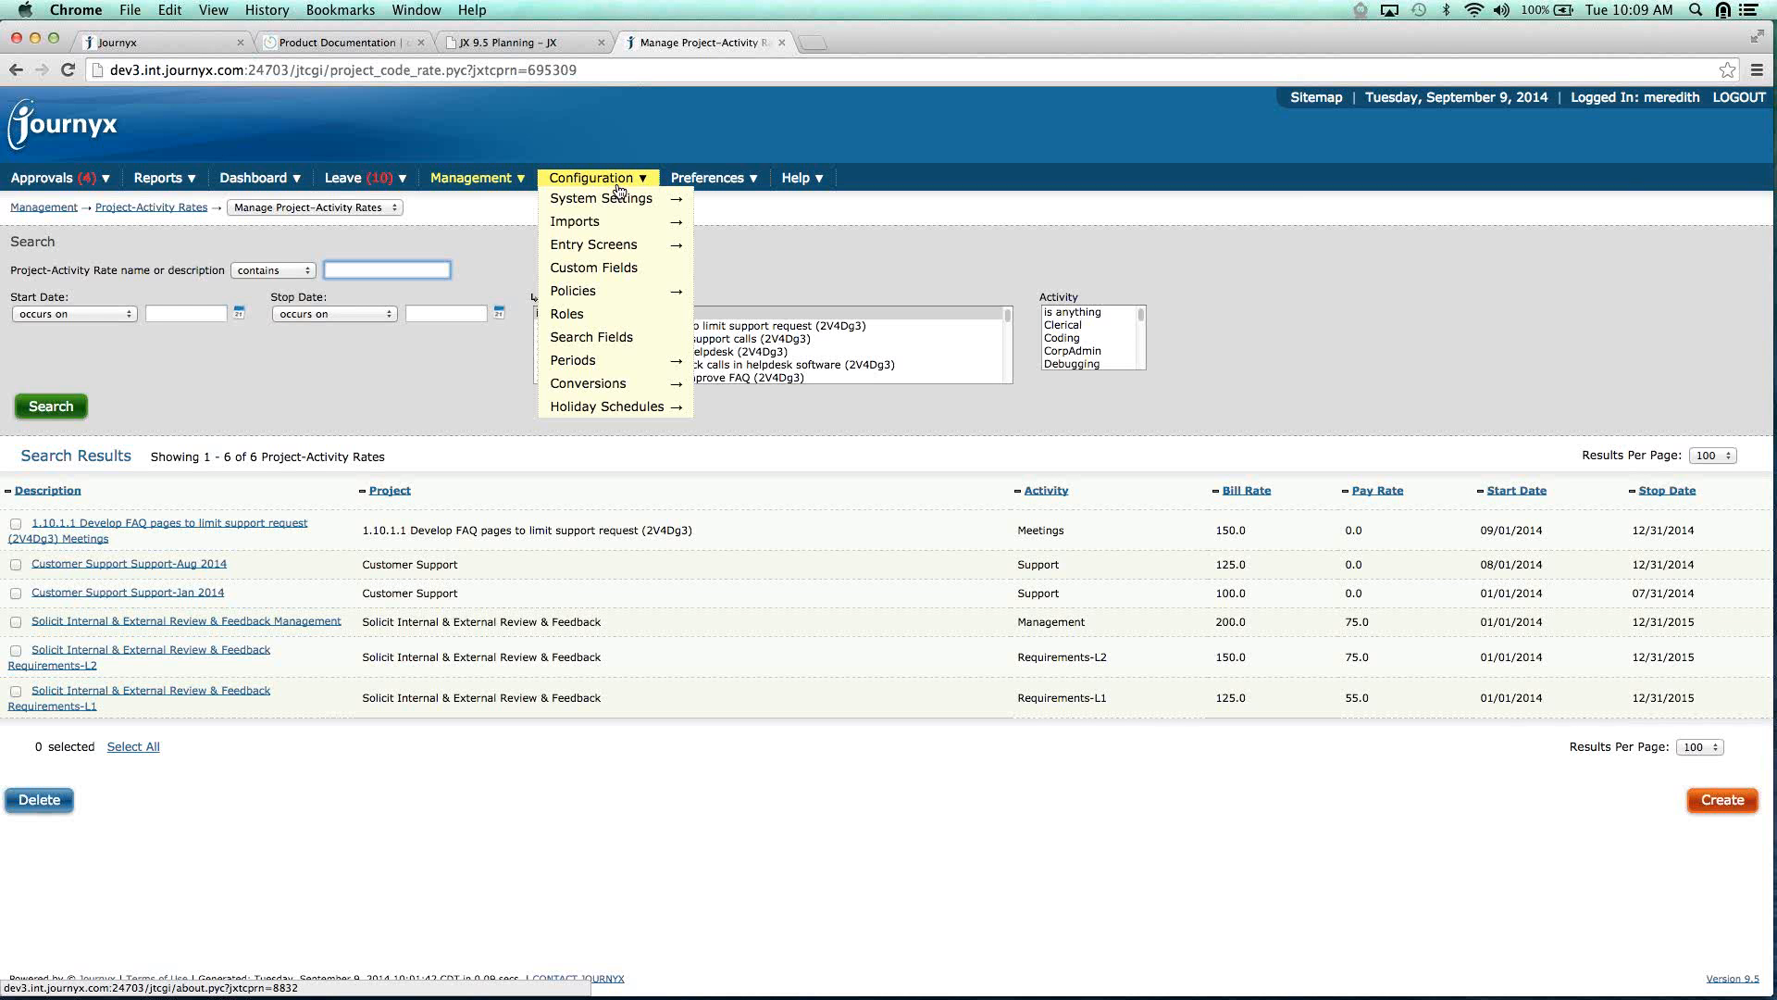
# On Custom Fields, filter by Assignment Fields and search to list the five assignment fields.
pyautogui.click(611, 270)
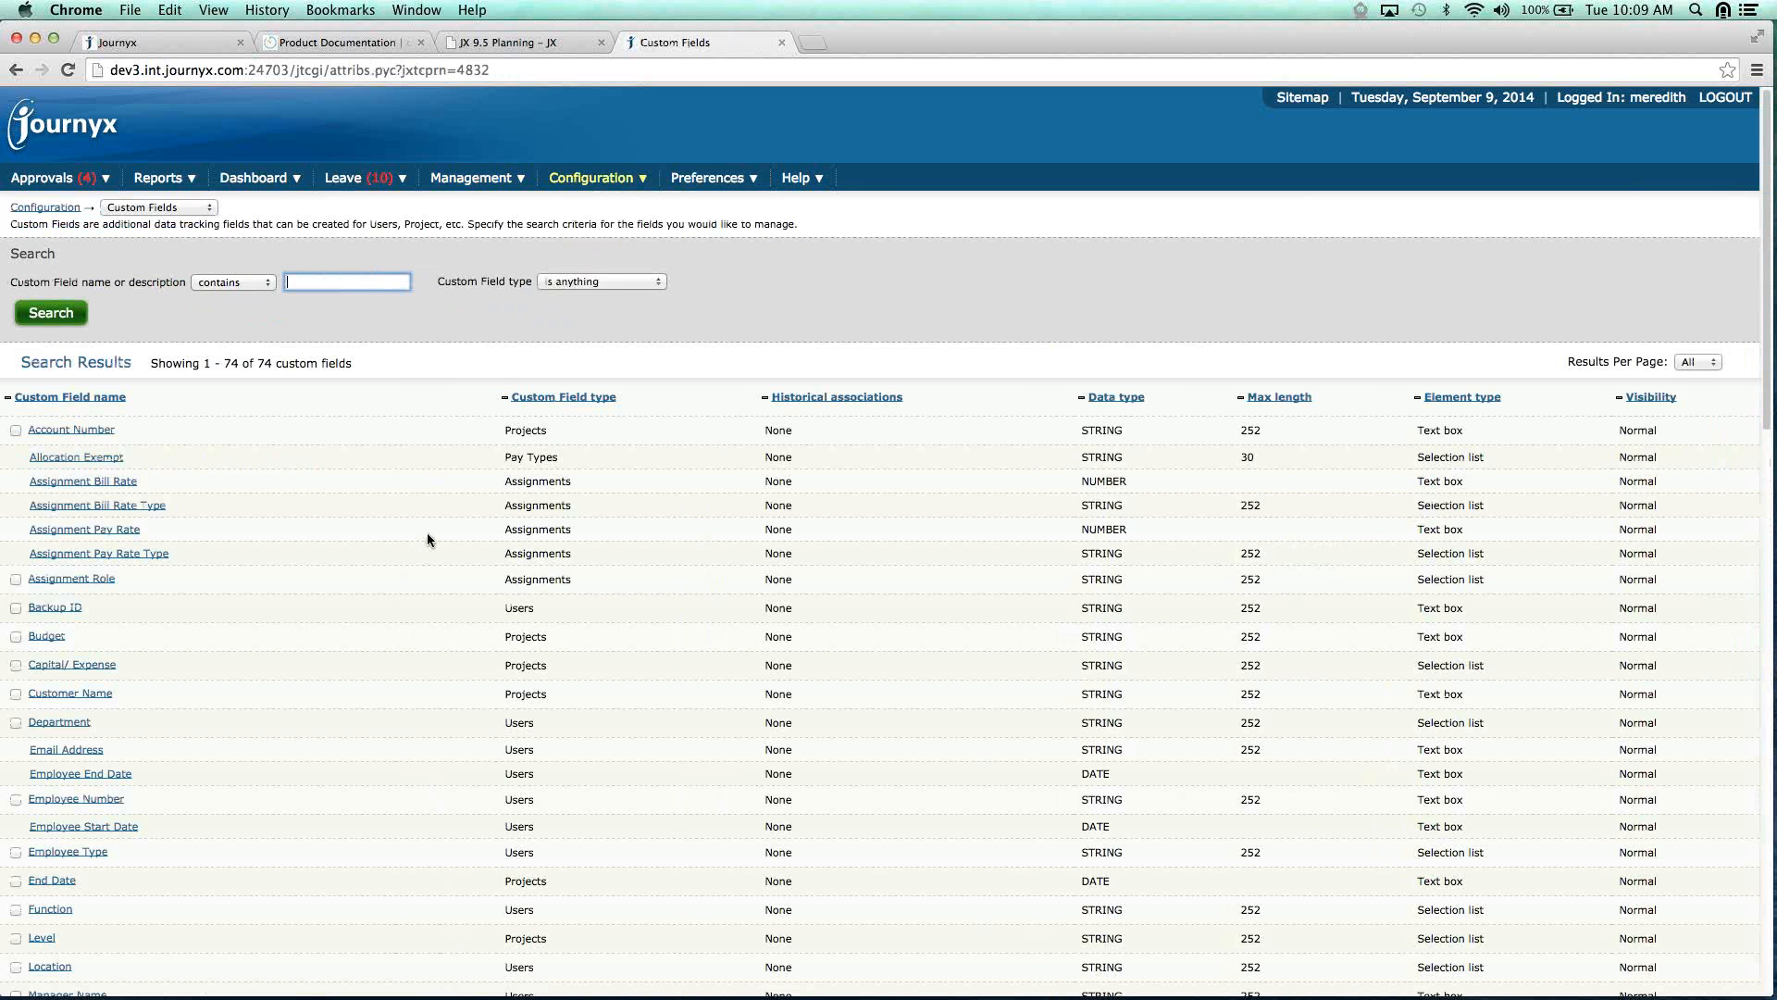
pyautogui.click(661, 281)
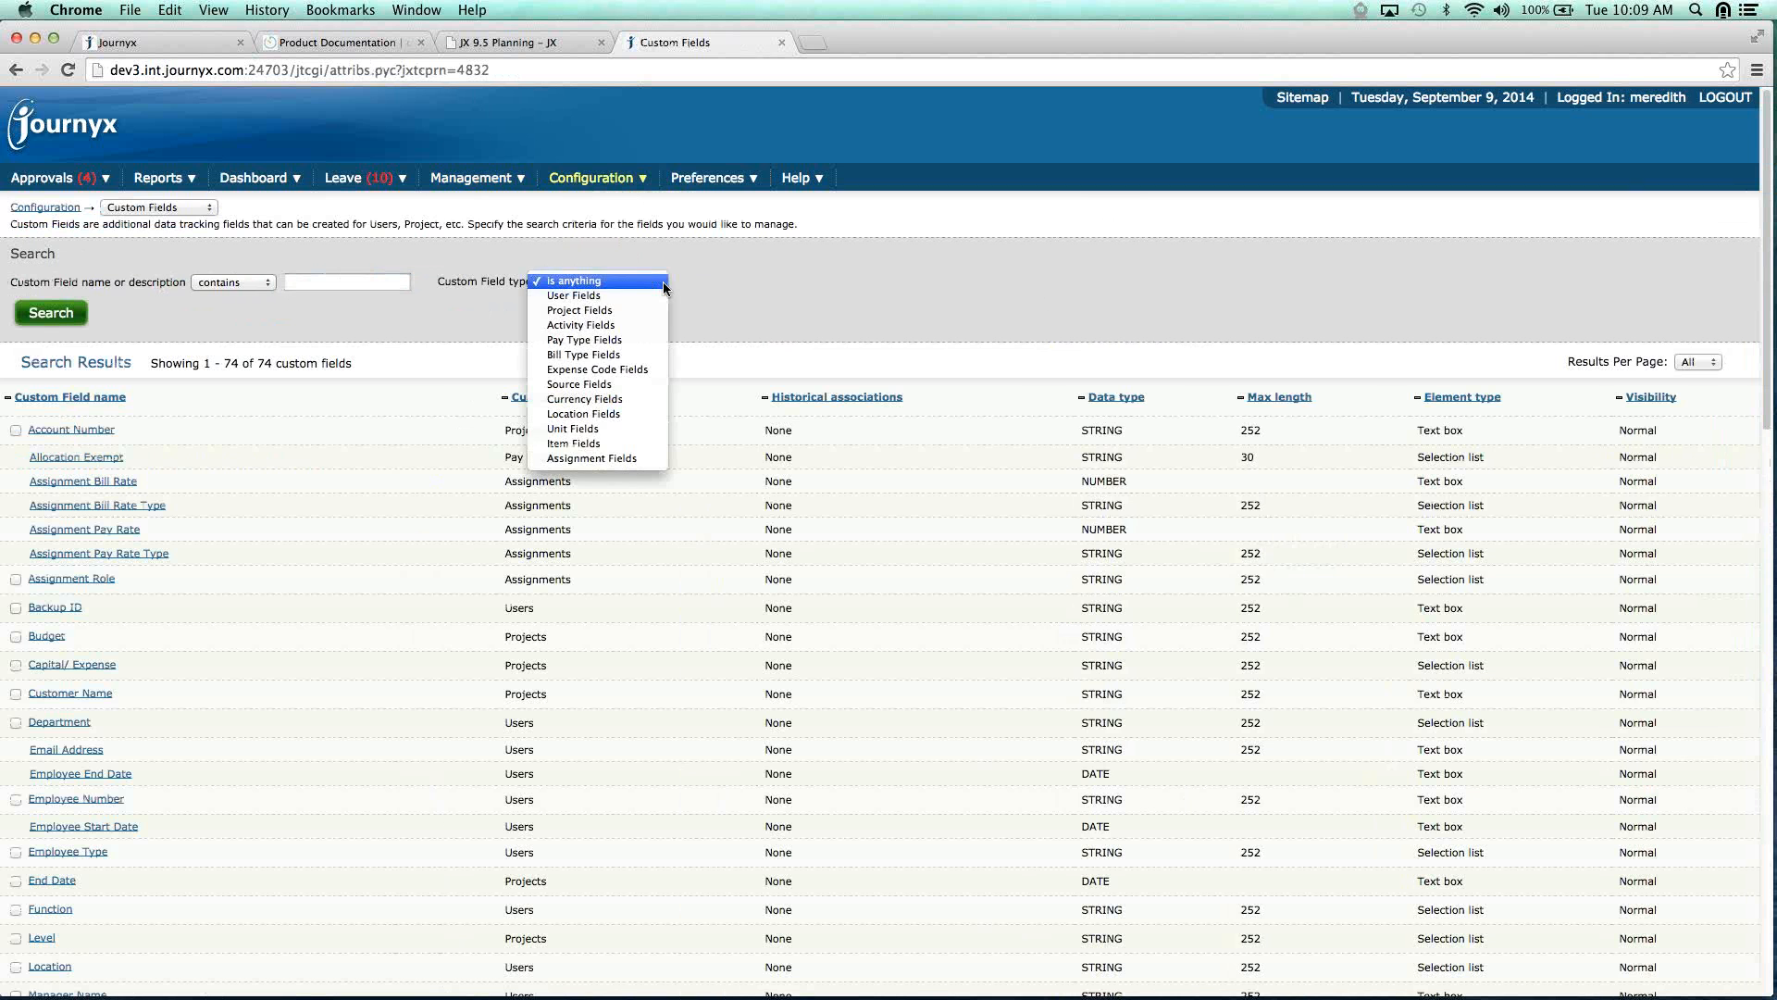
pyautogui.click(628, 459)
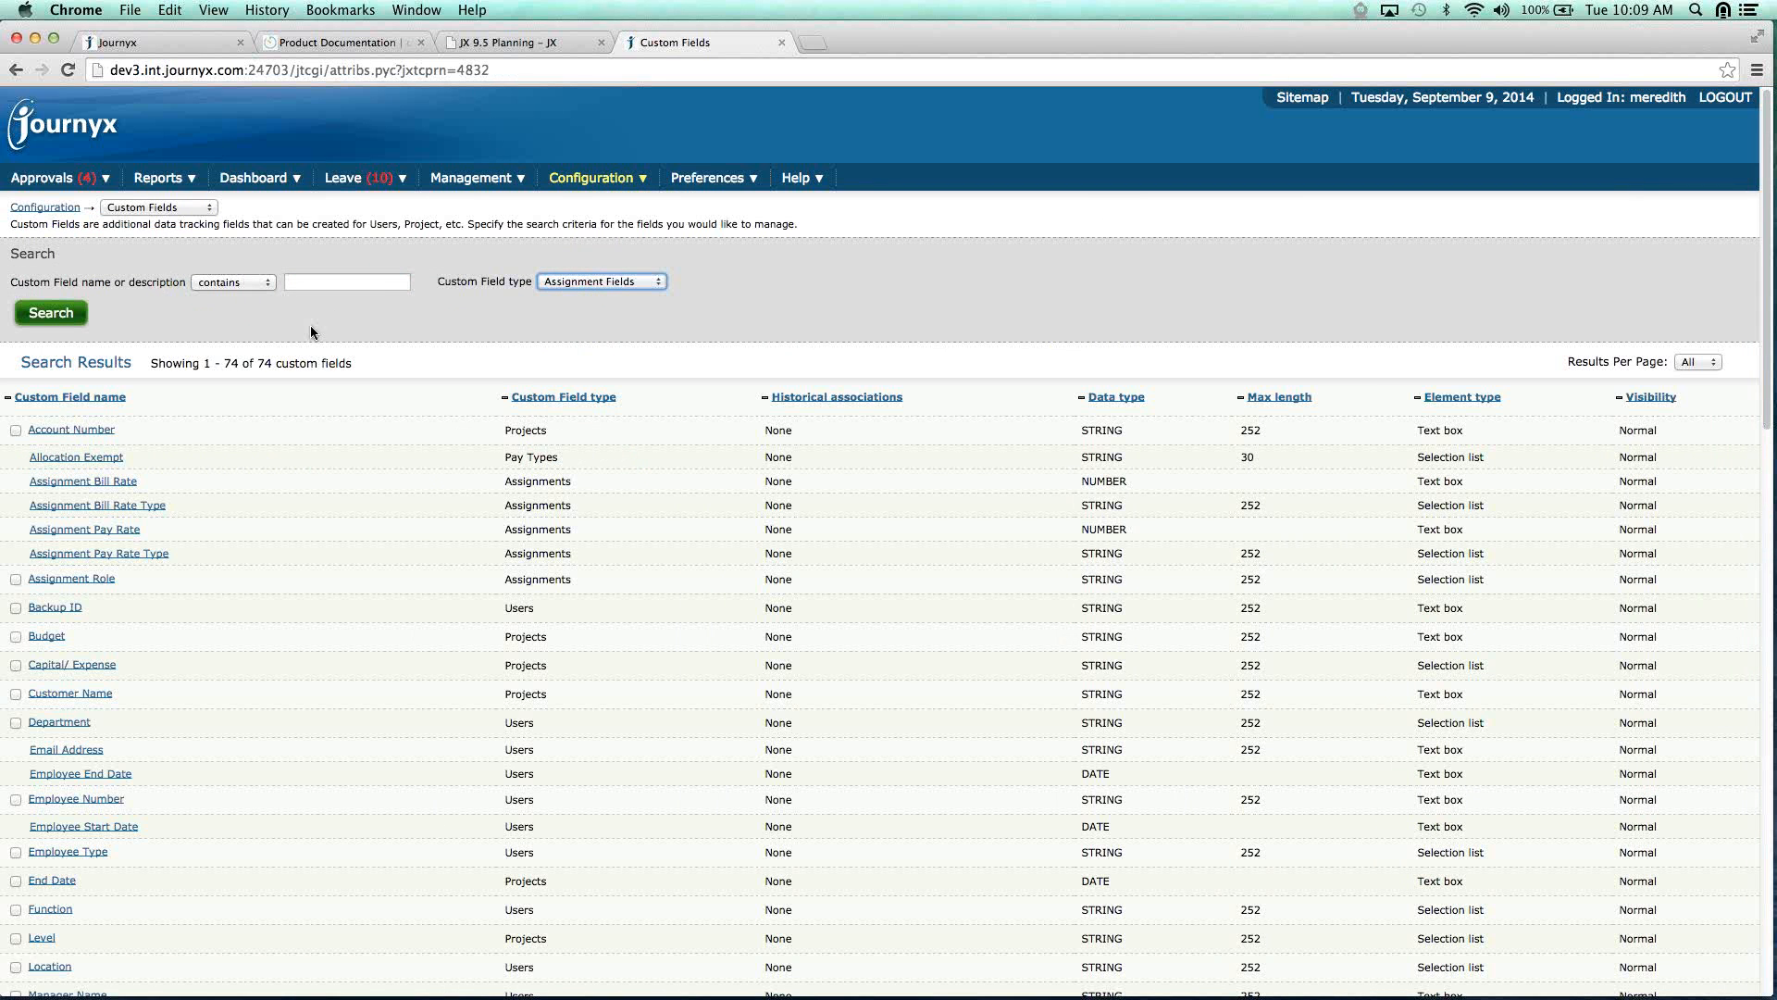
pyautogui.click(55, 318)
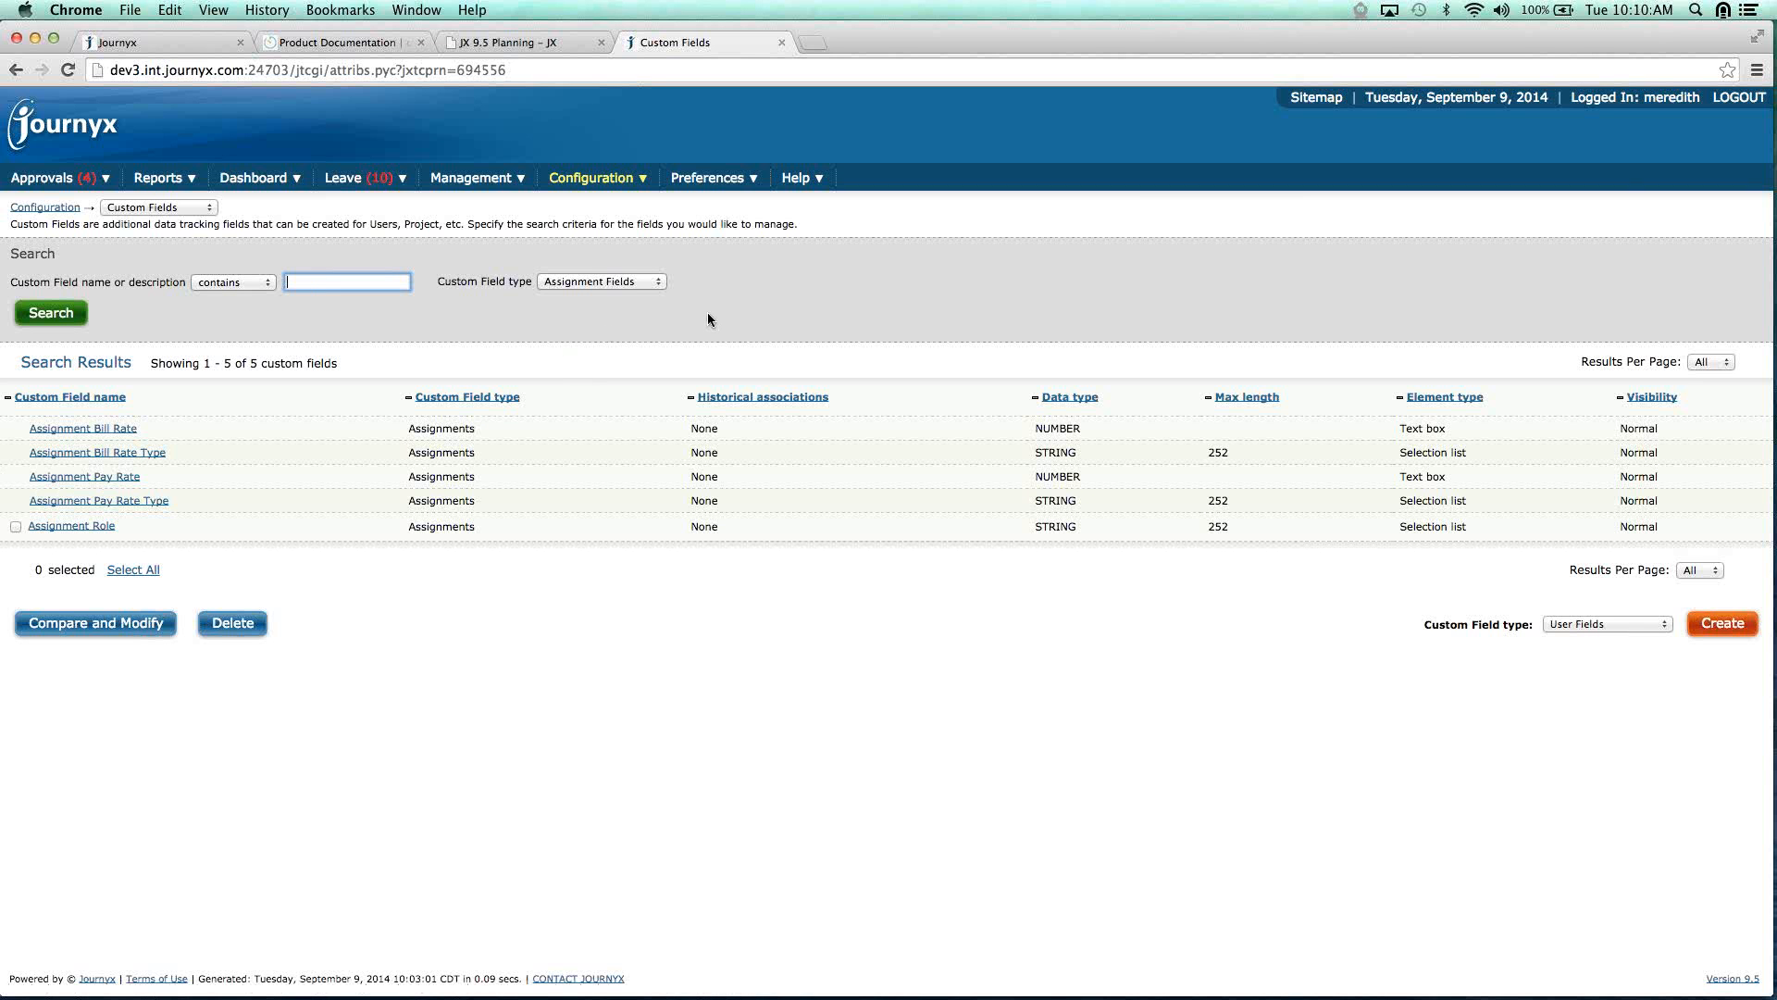
# Open the Assignment Role field, review its 8 selection values, and close that window.
pyautogui.click(81, 527)
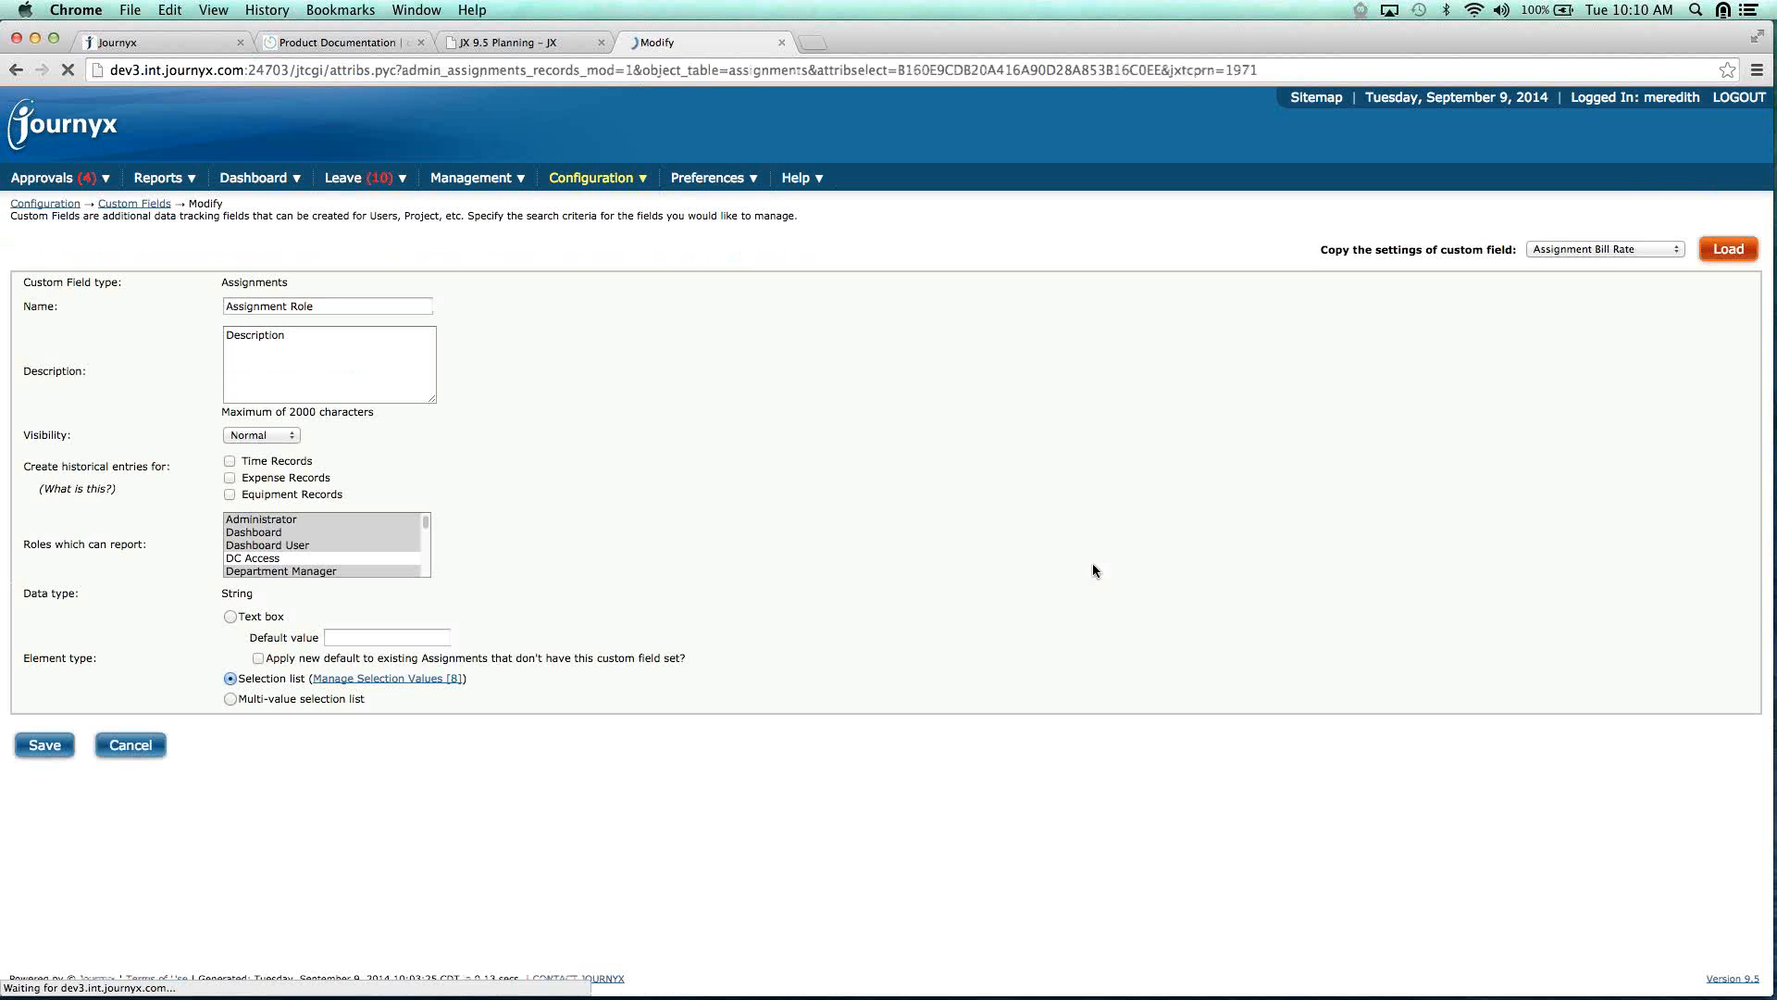
pyautogui.click(398, 678)
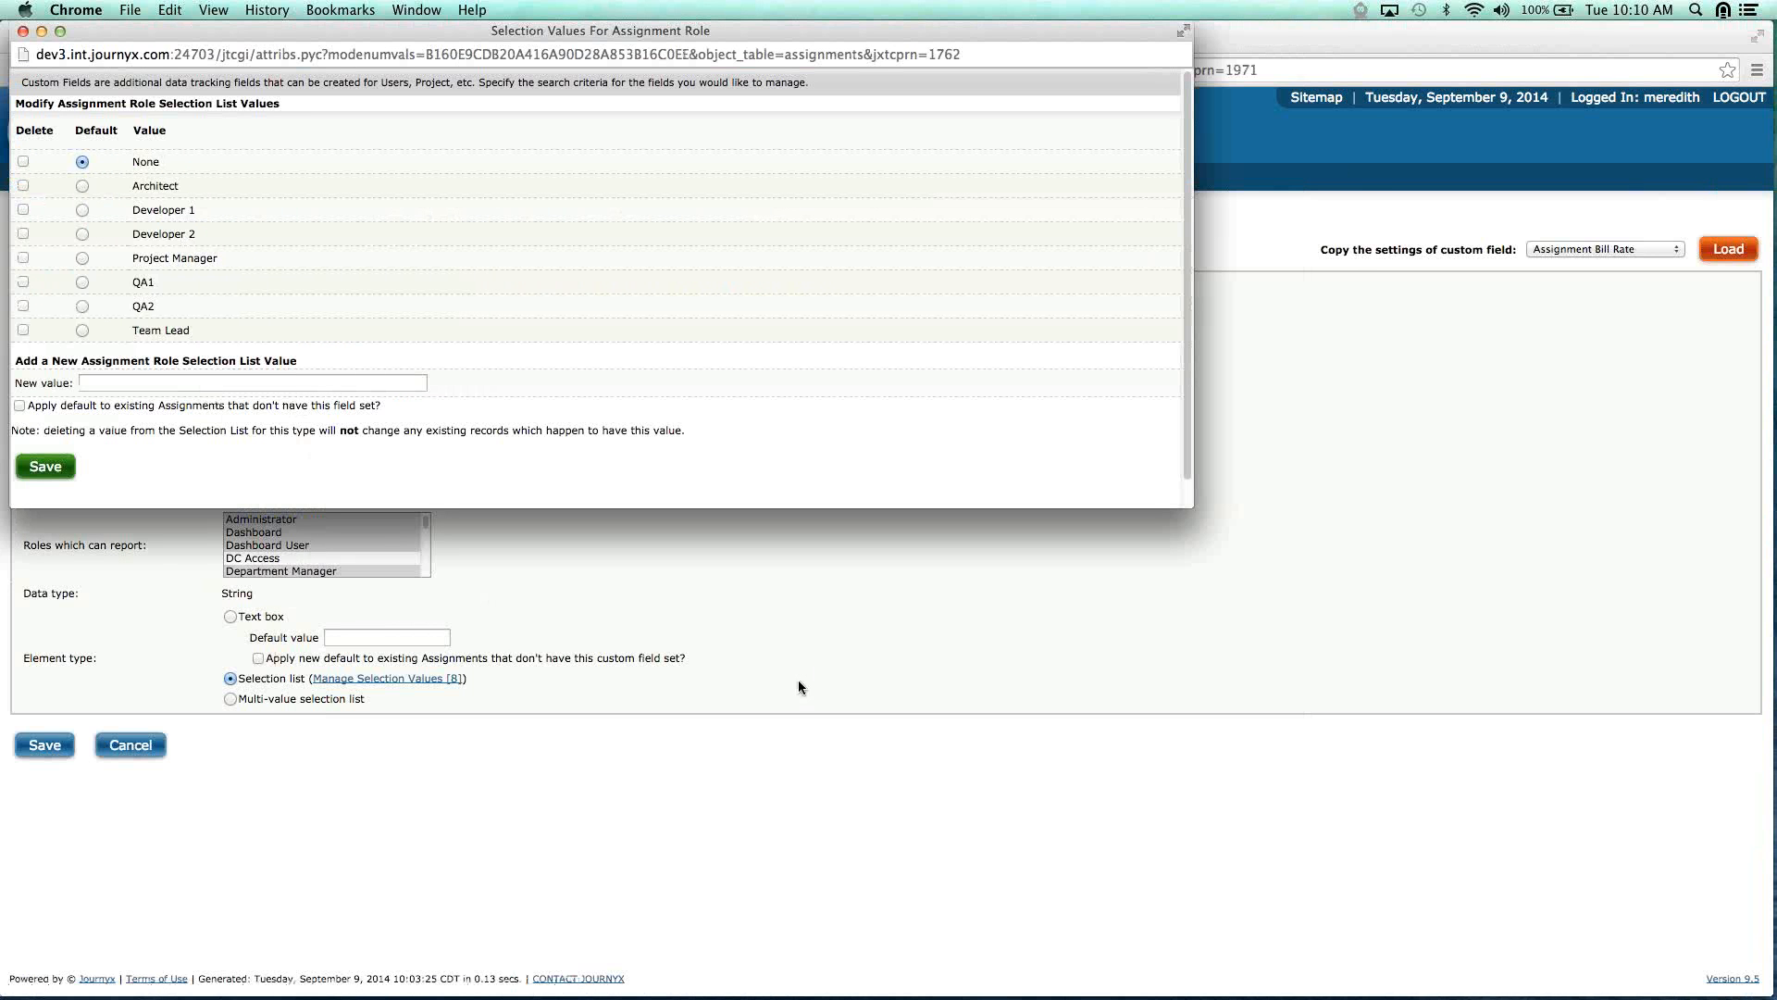
pyautogui.click(22, 32)
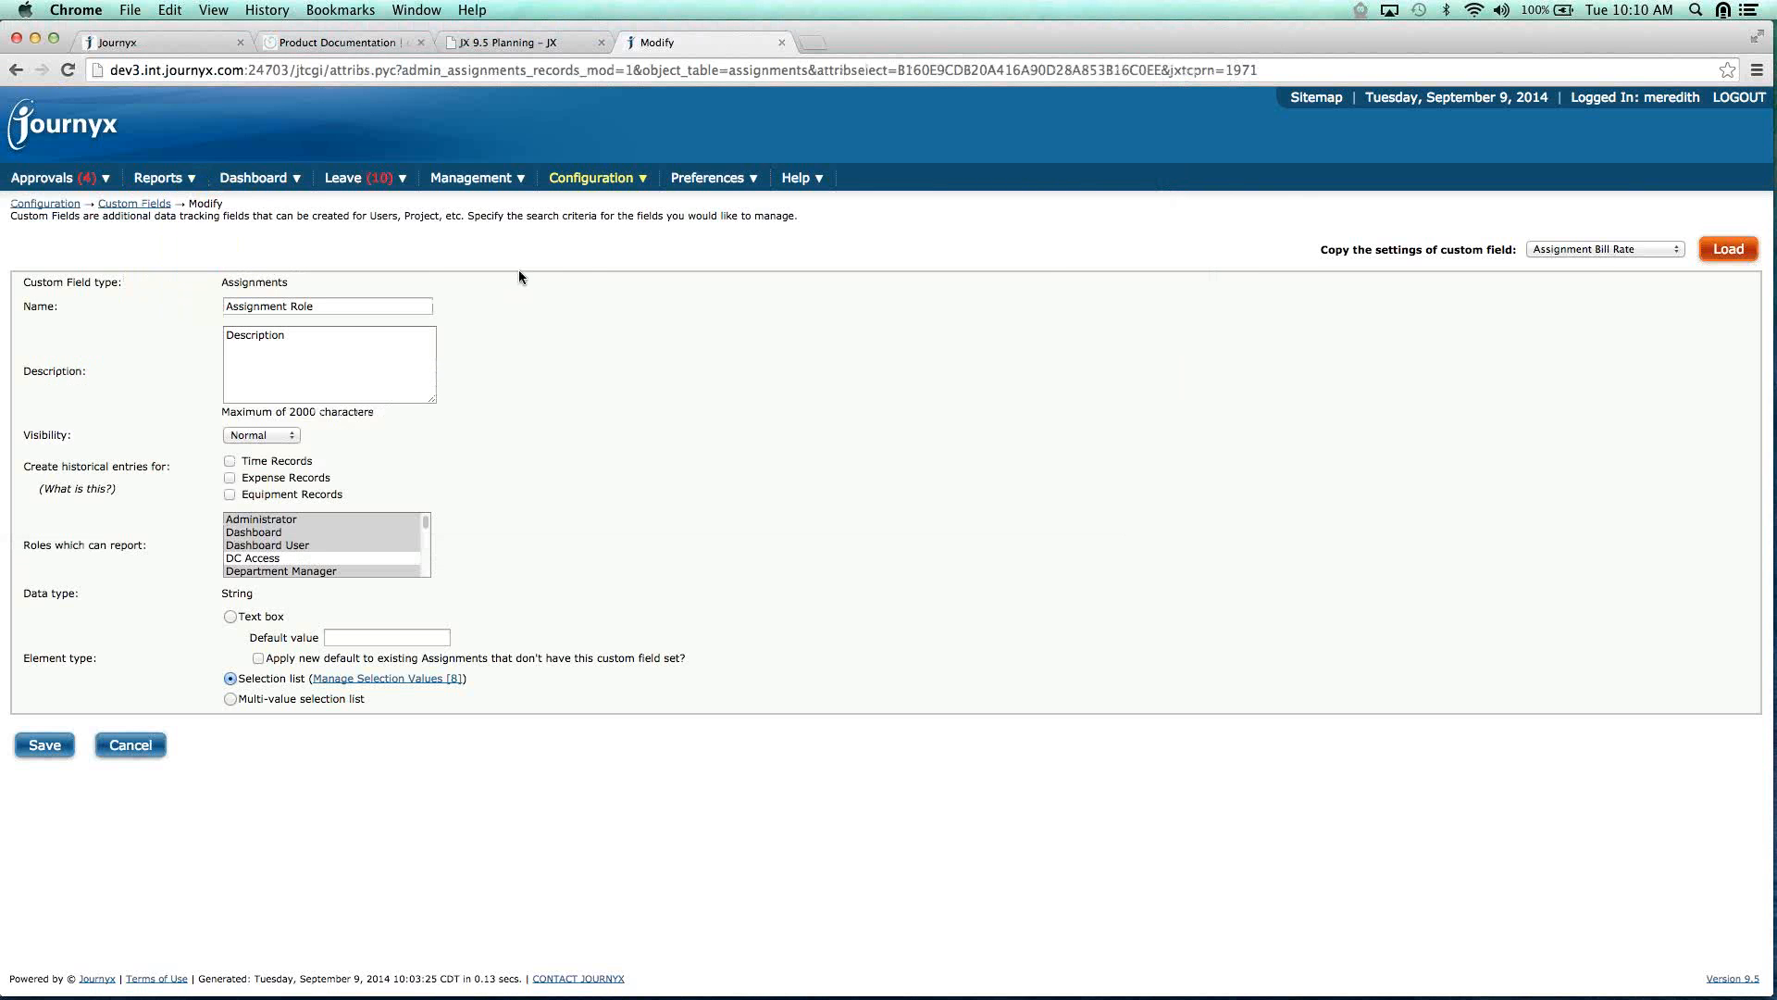
# From Scheduled Projects, select Customer 00135 - Project 0021 and view its assignment loads.
pyautogui.moveTo(472, 179)
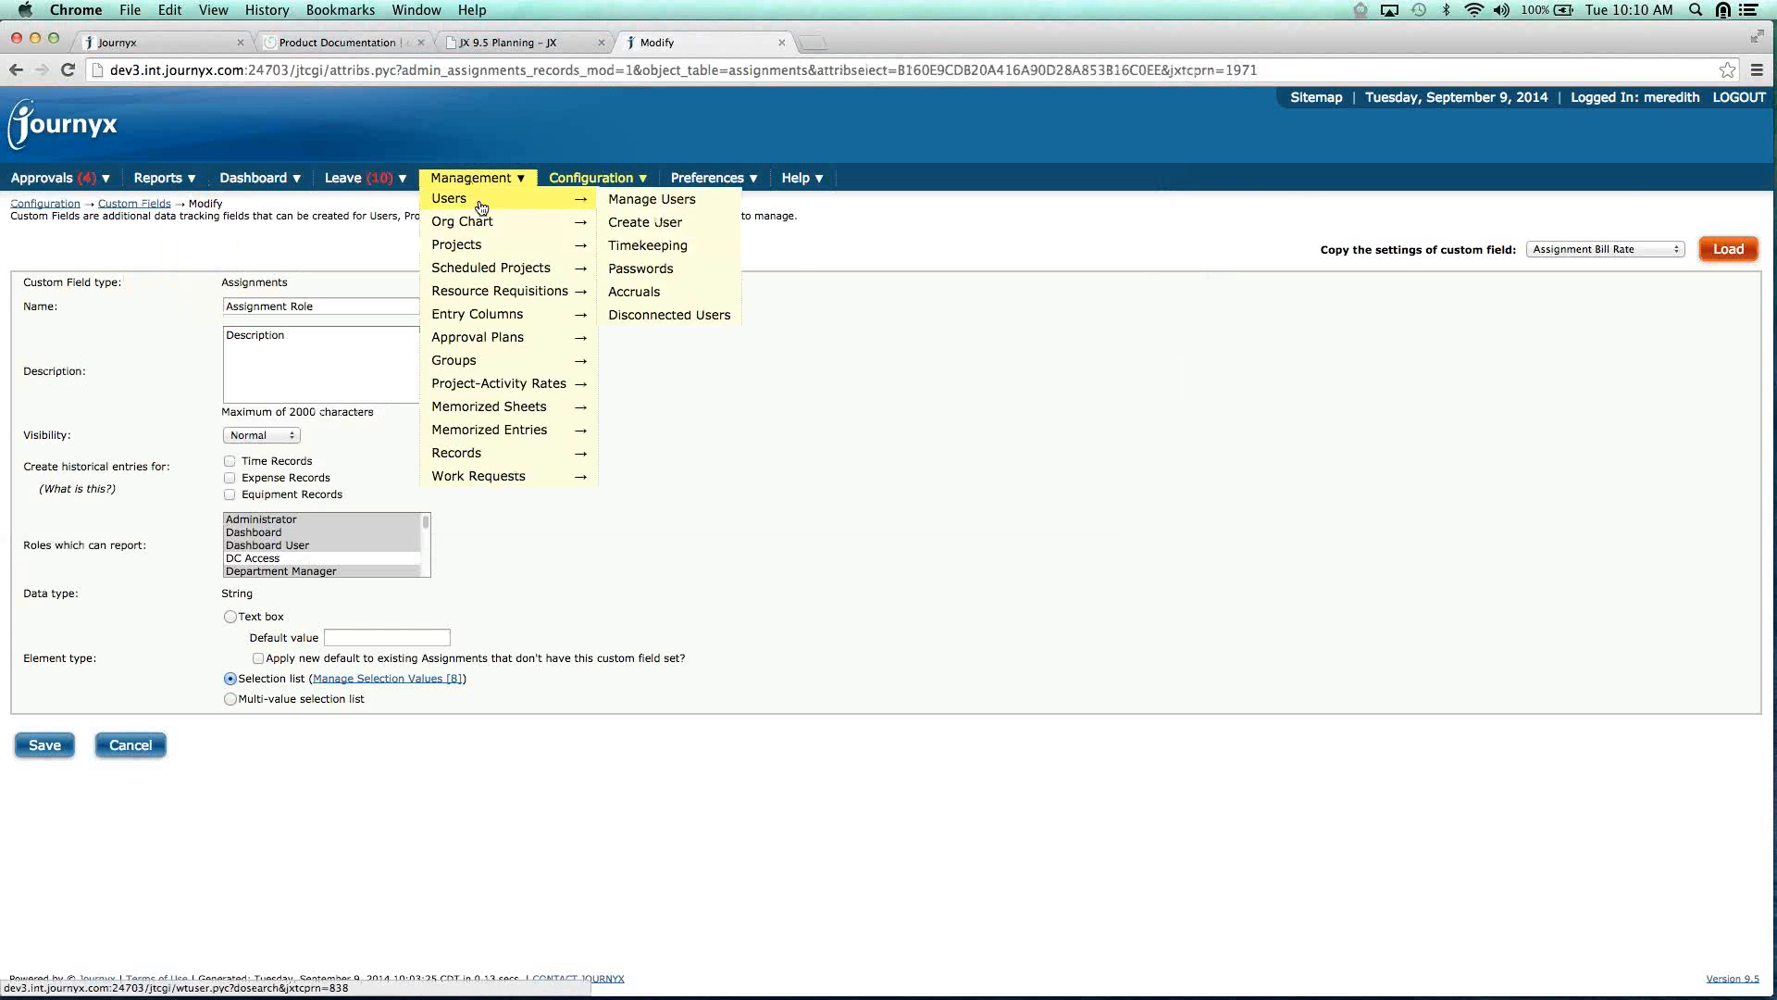
pyautogui.click(493, 267)
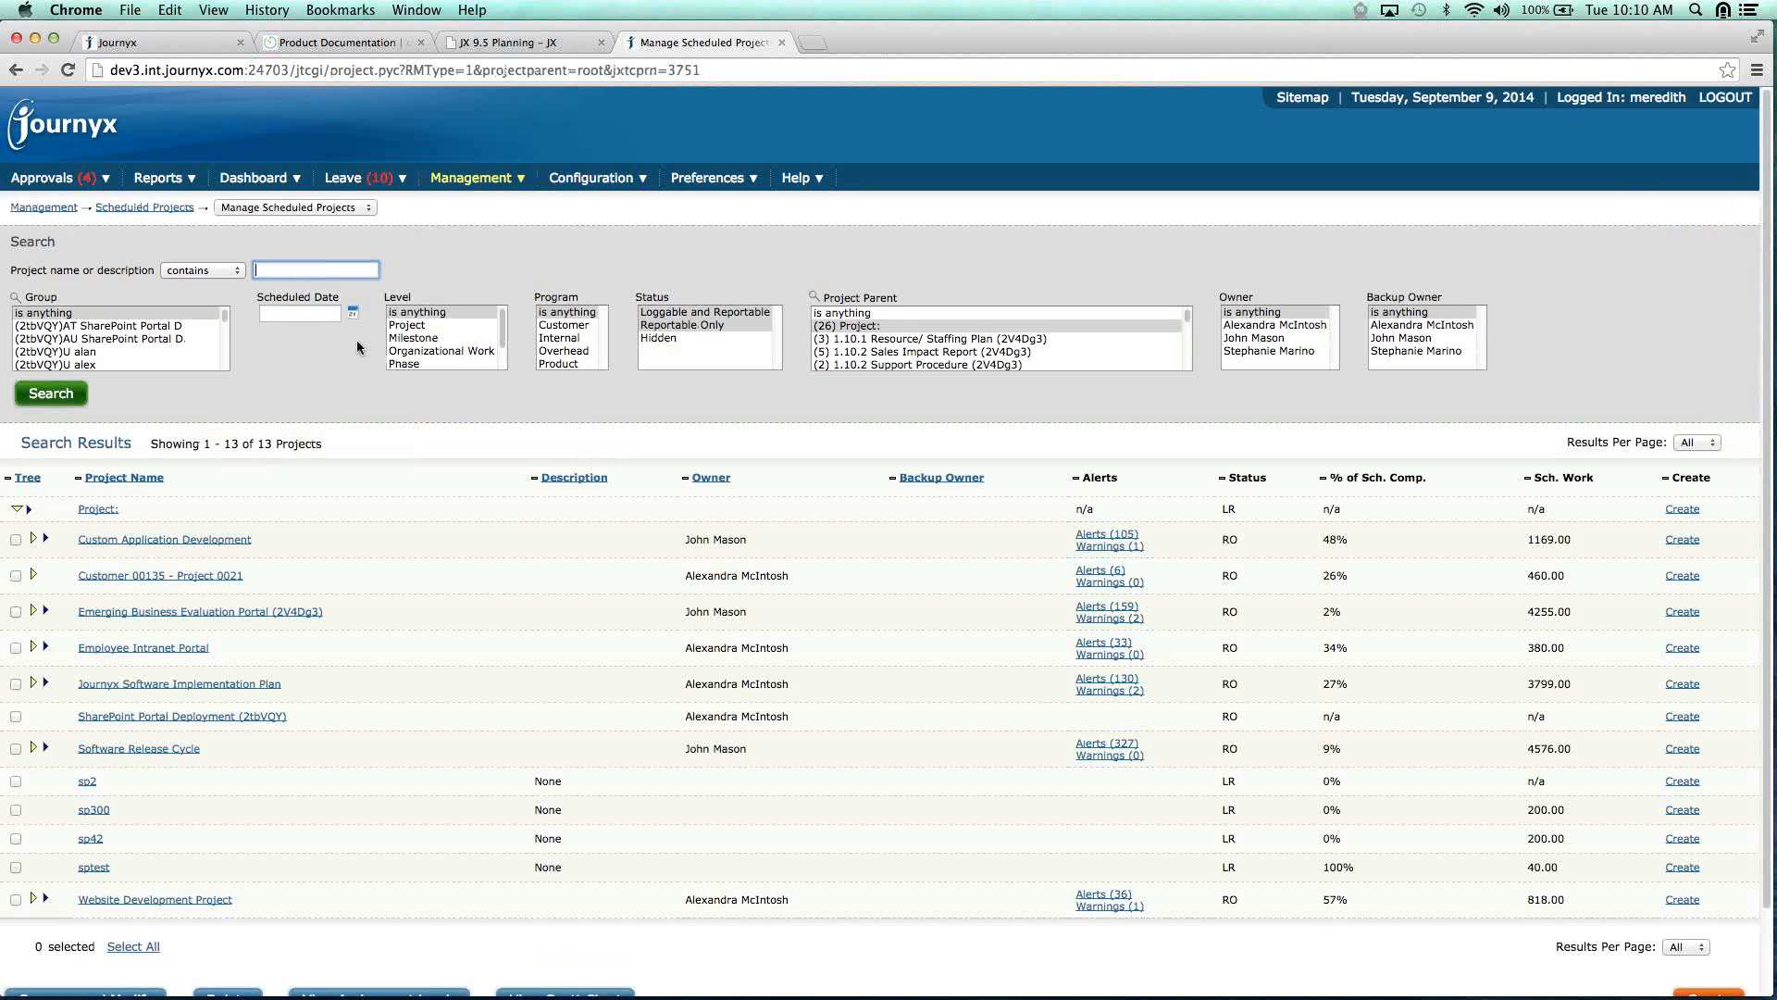
pyautogui.click(15, 575)
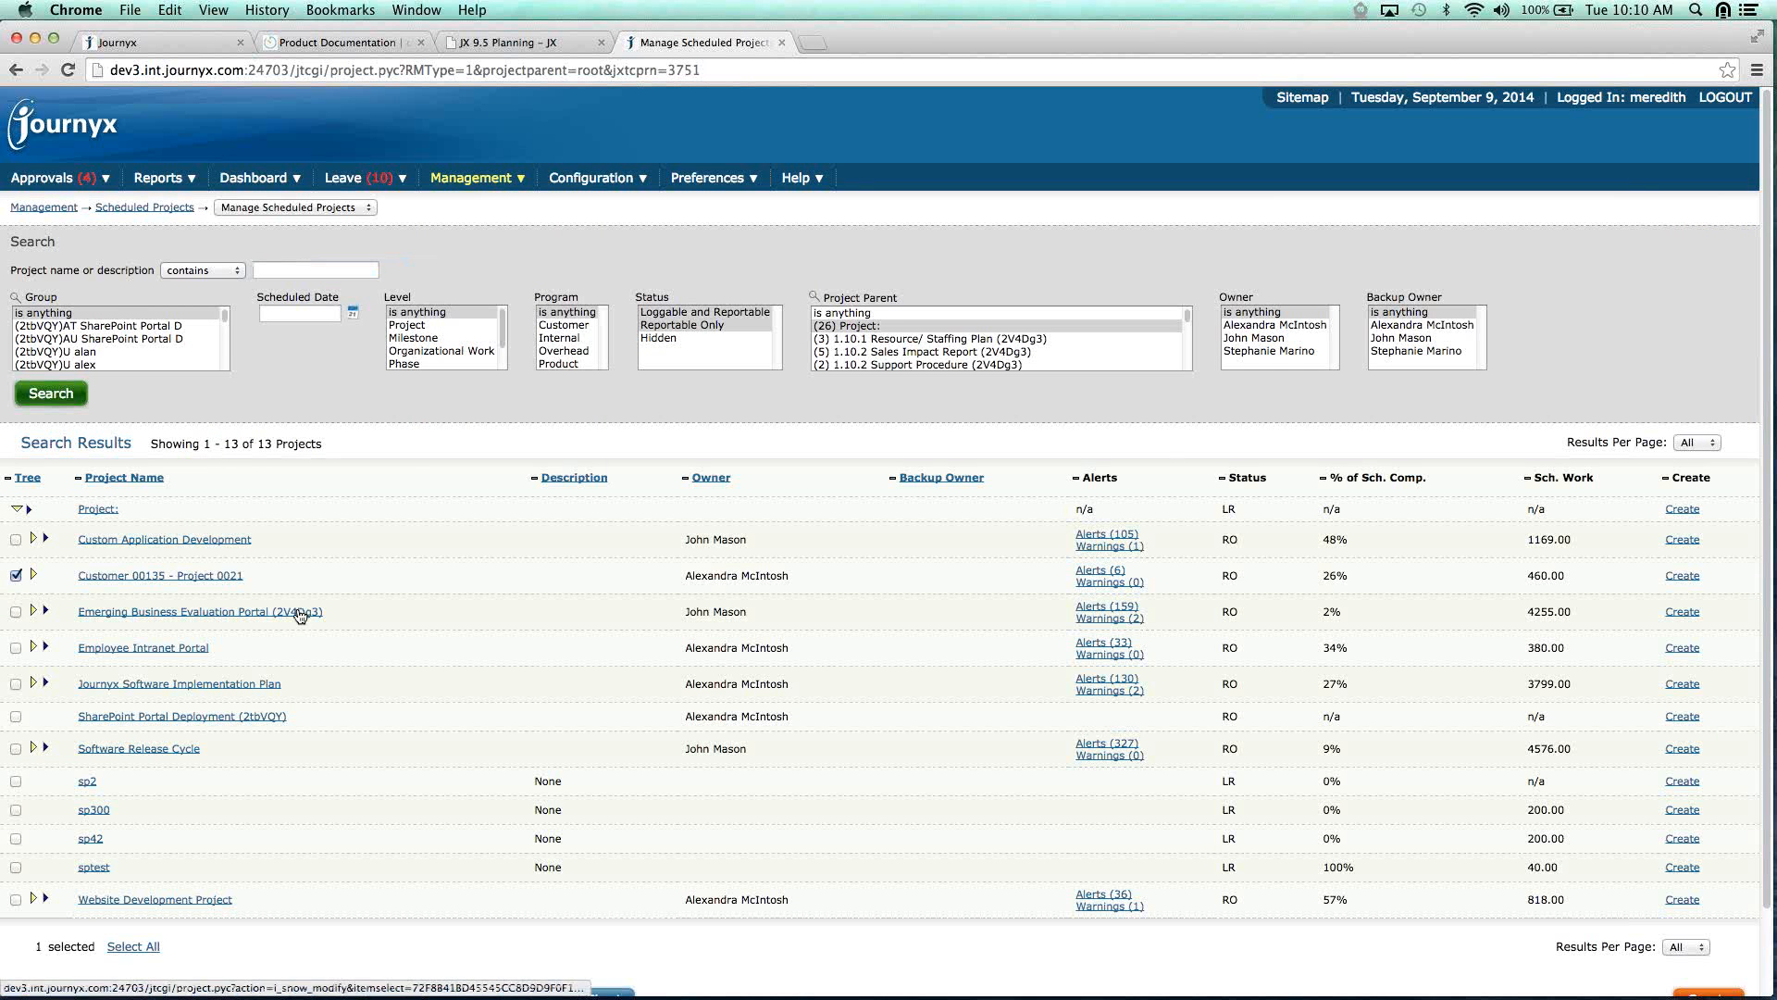
pyautogui.scroll(-3, 300, 616)
pyautogui.click(392, 907)
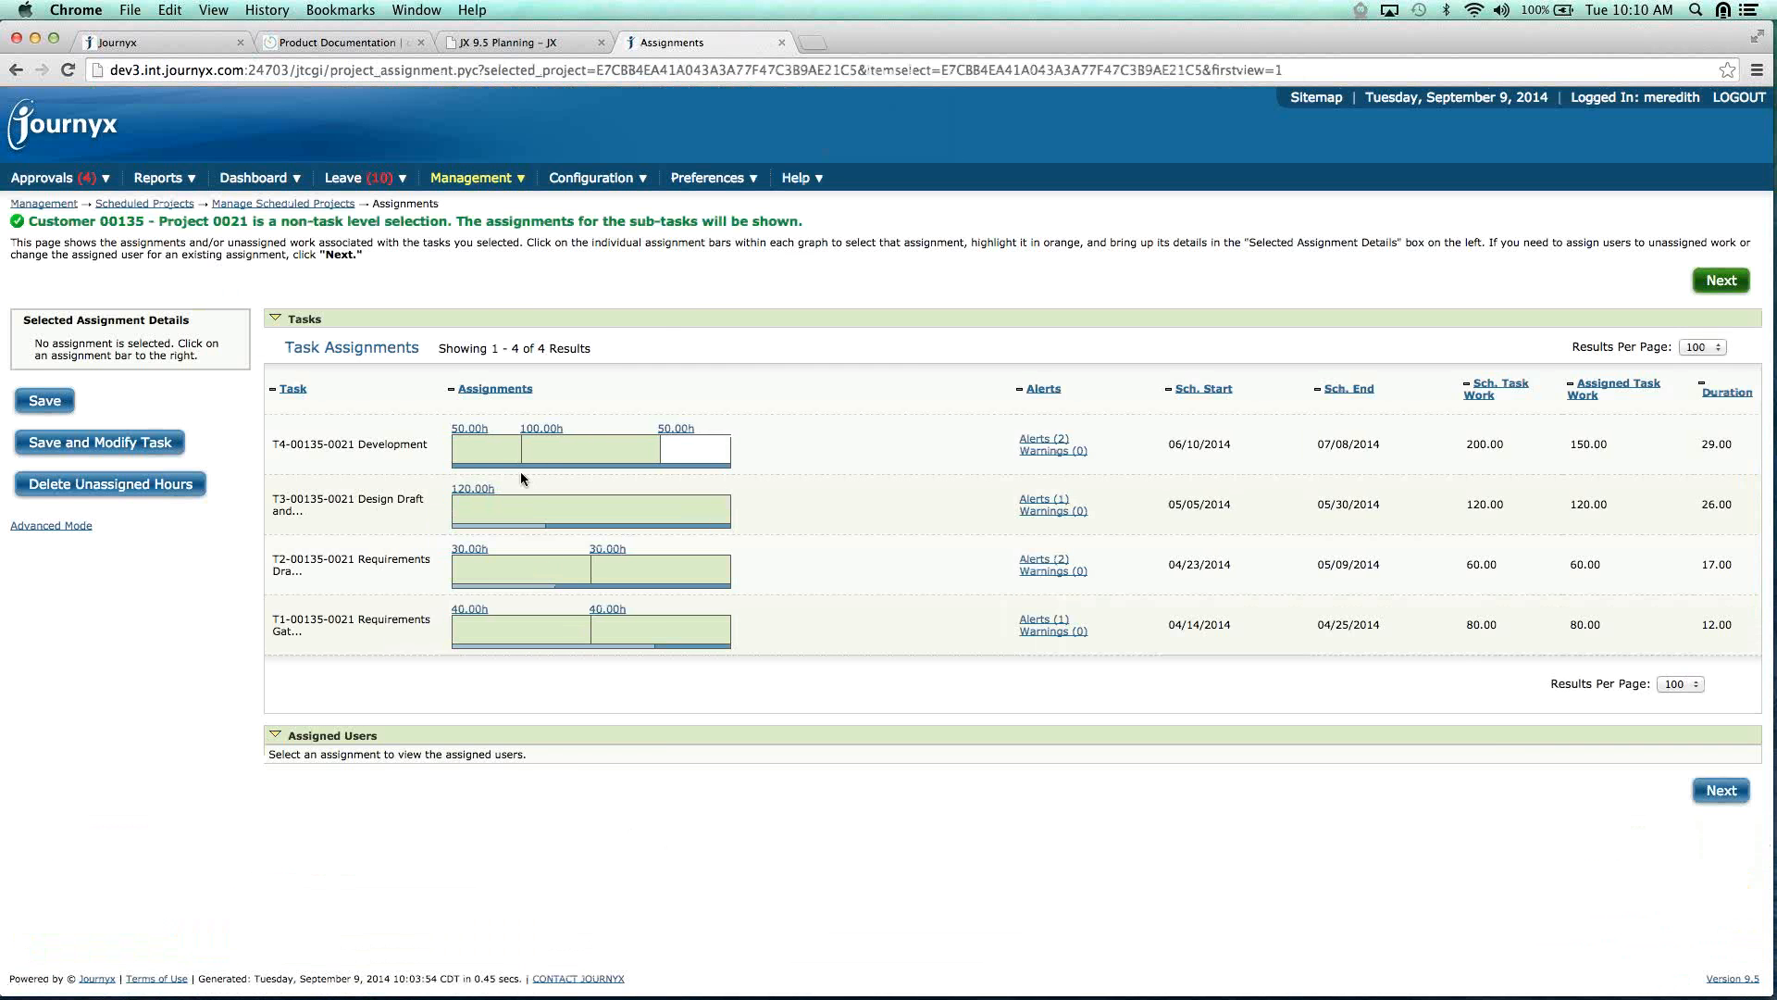
# Inspect the T4 Development assignments, ending on the 100-hour one: bill 200.0, pay 55.0.
pyautogui.click(485, 450)
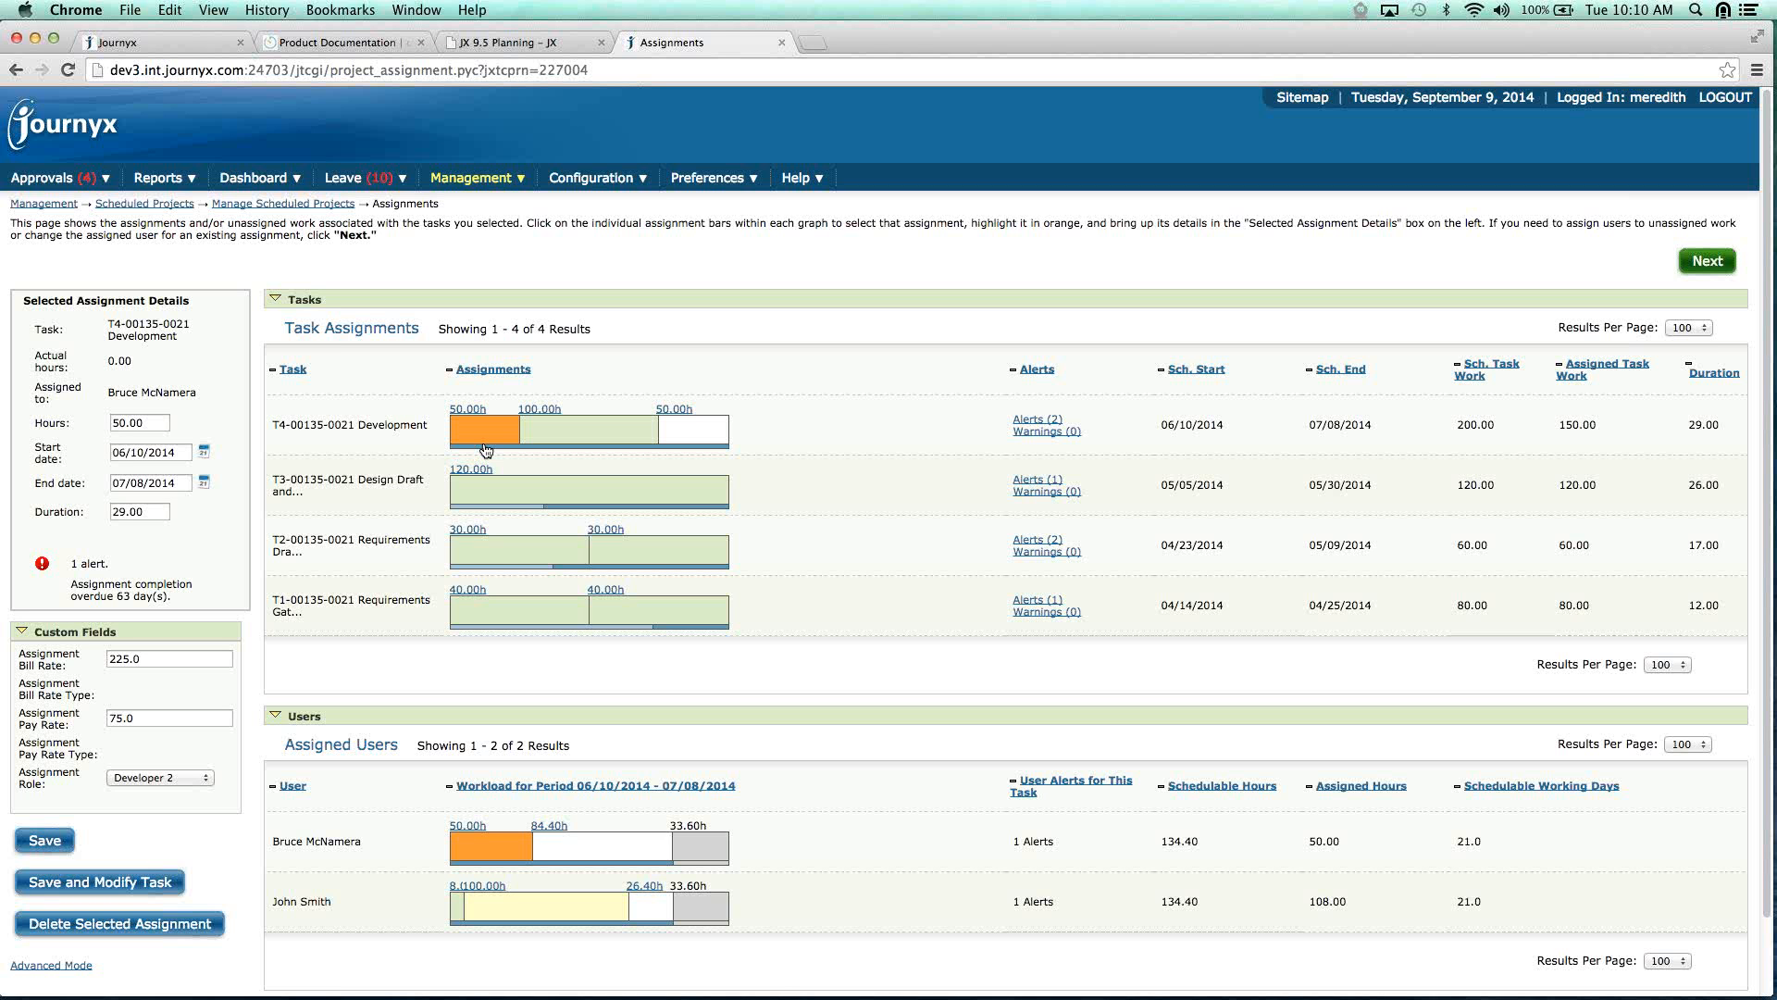
pyautogui.click(485, 450)
pyautogui.click(494, 432)
pyautogui.click(564, 443)
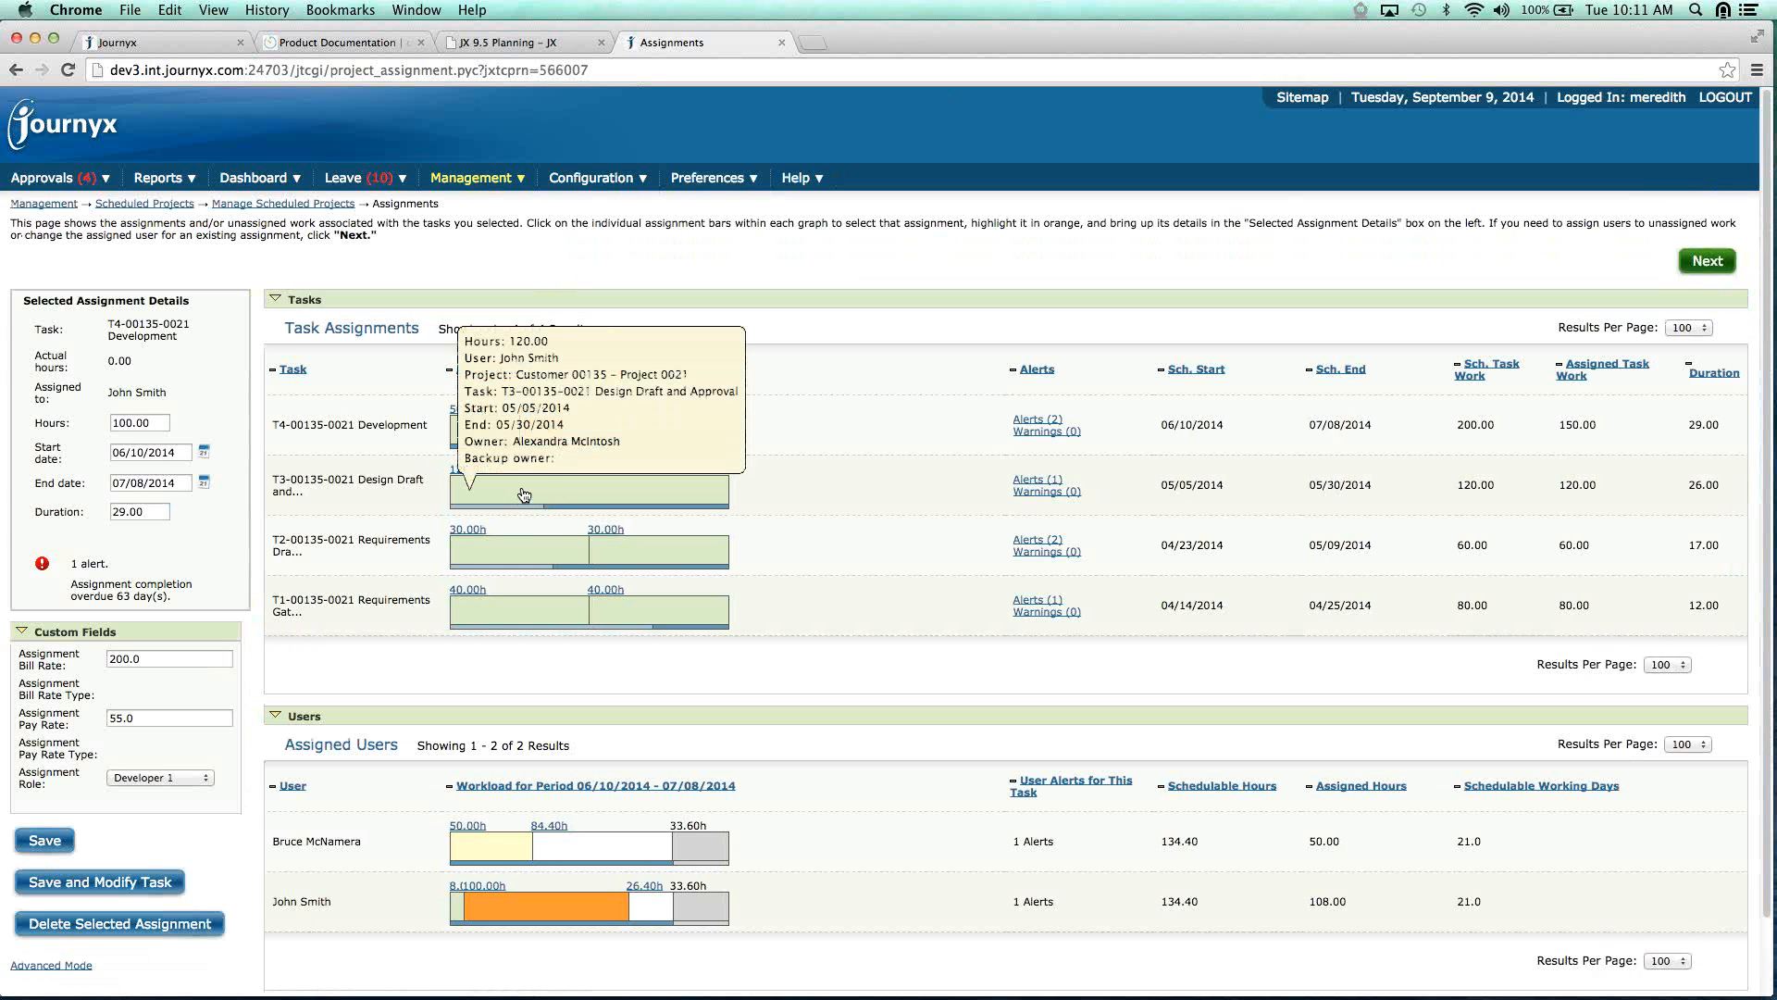
pyautogui.click(492, 183)
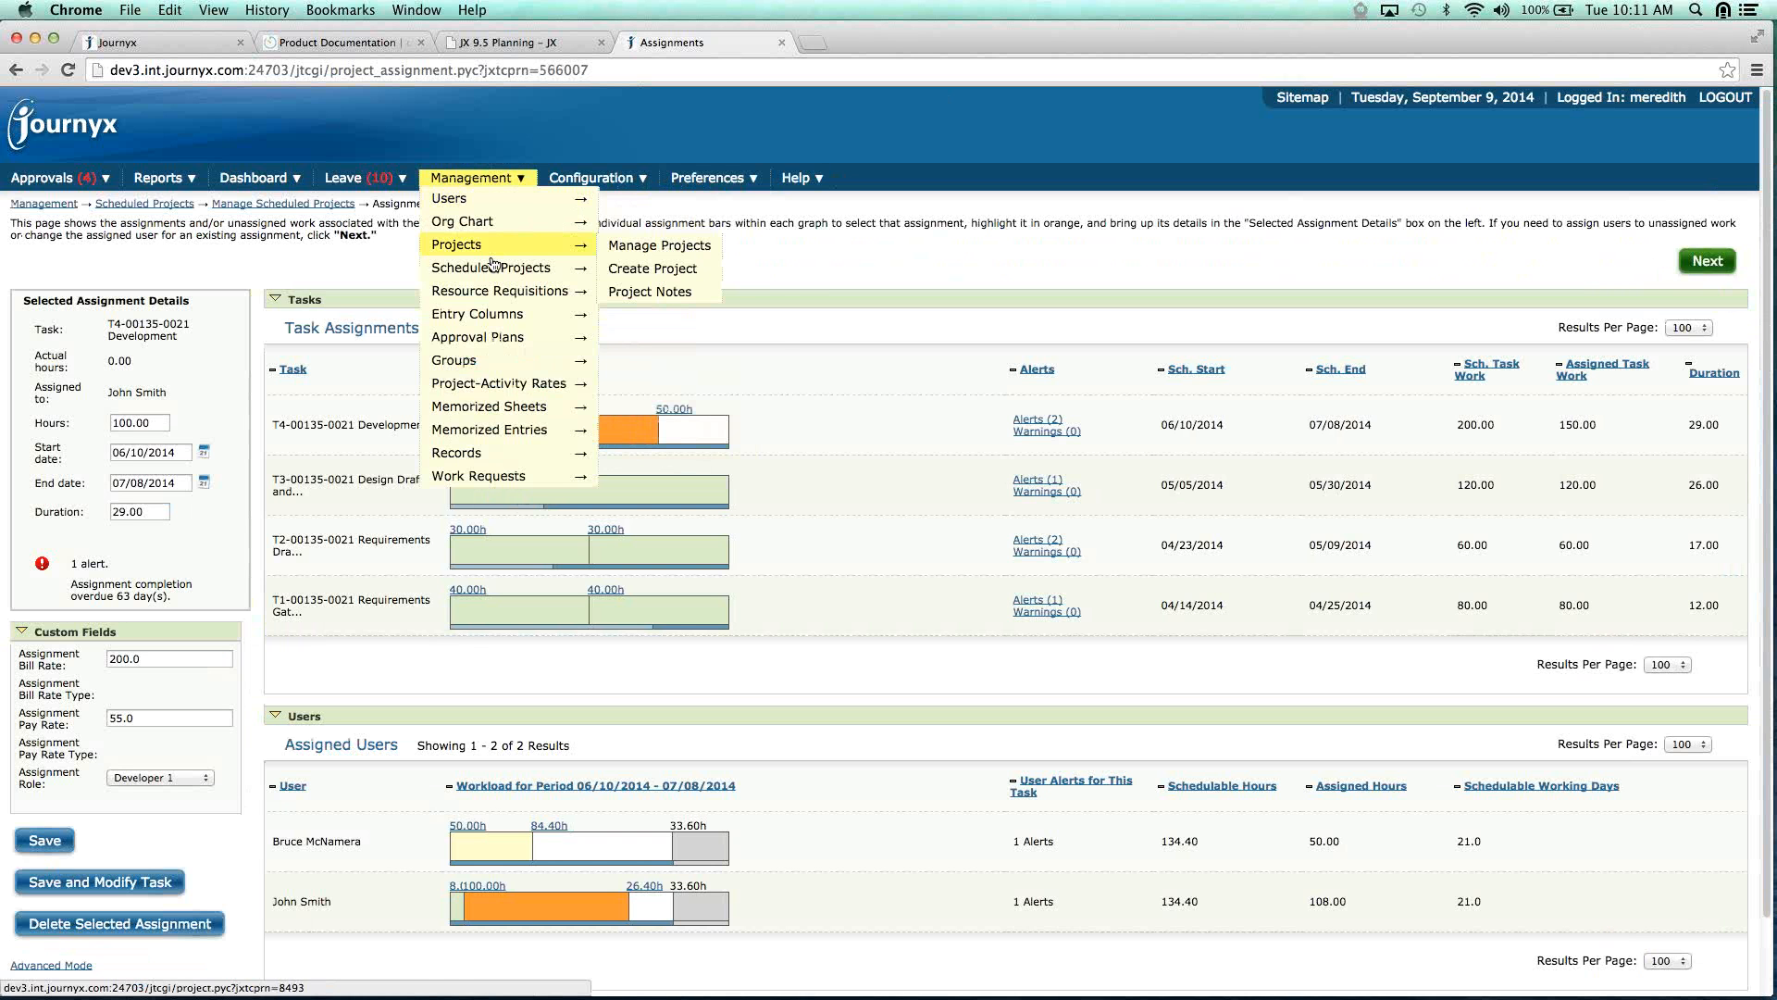
# Select the first three Develop FAQ pages assignments and open them in Compare and Modify.
pyautogui.moveTo(494, 269)
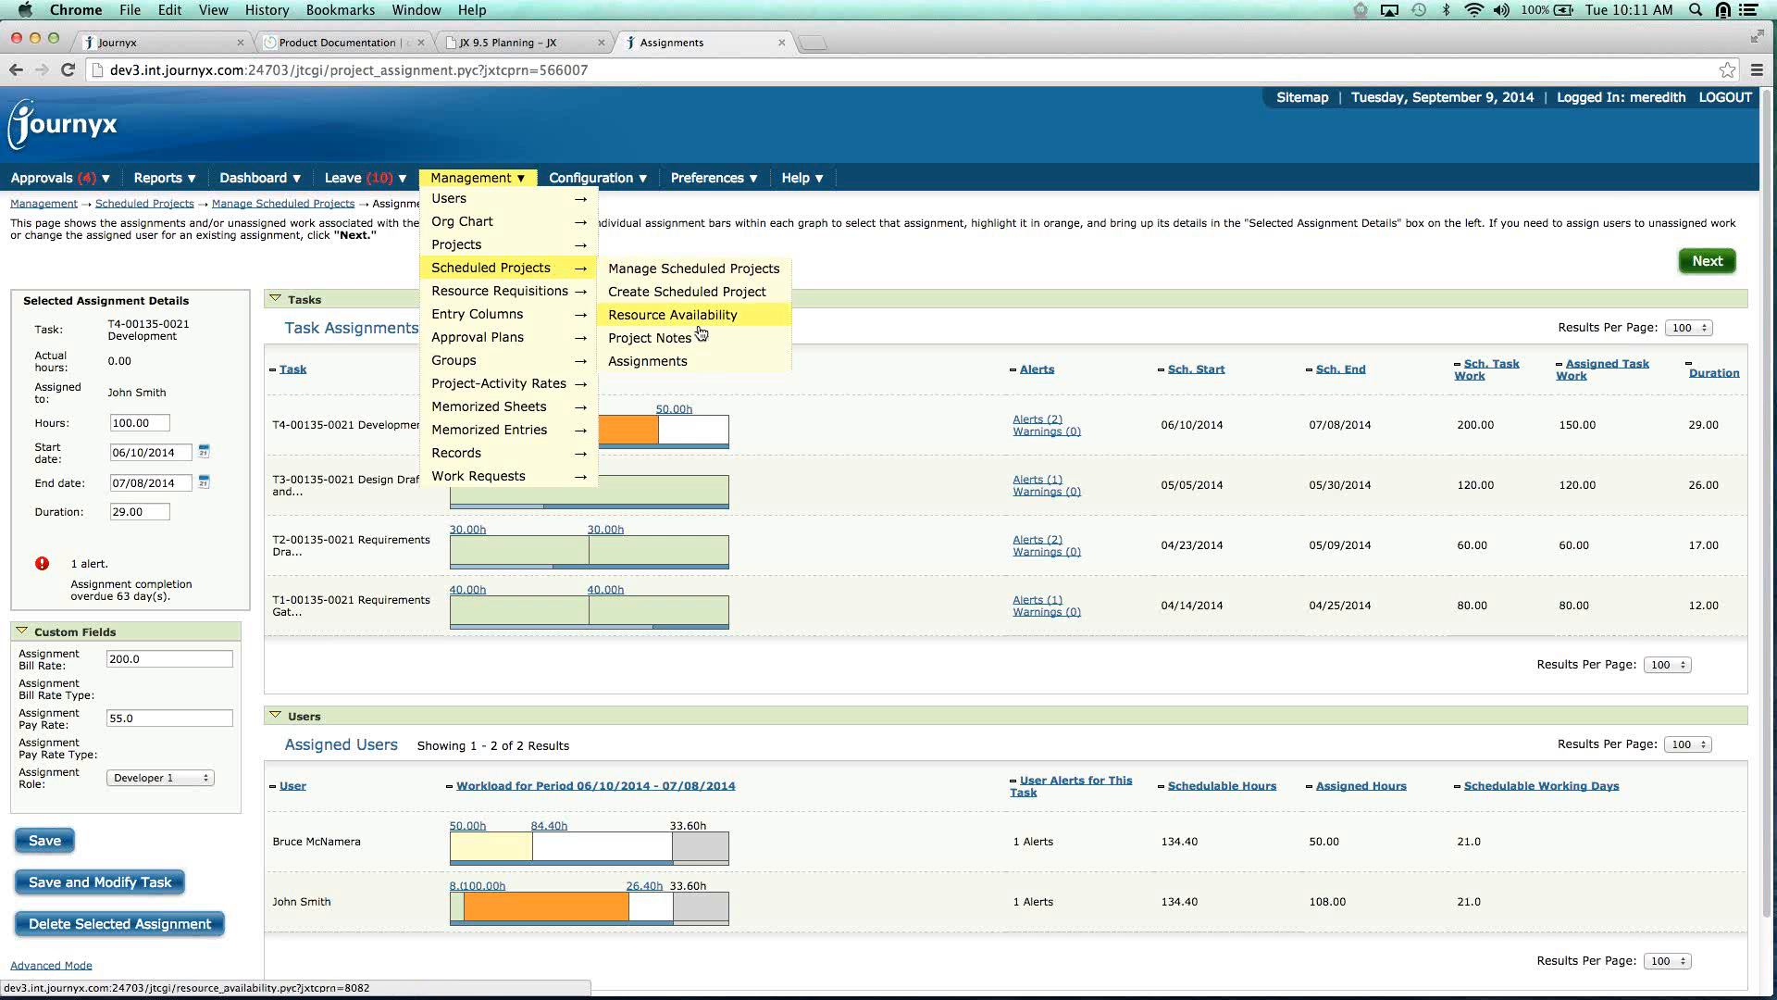
pyautogui.click(648, 361)
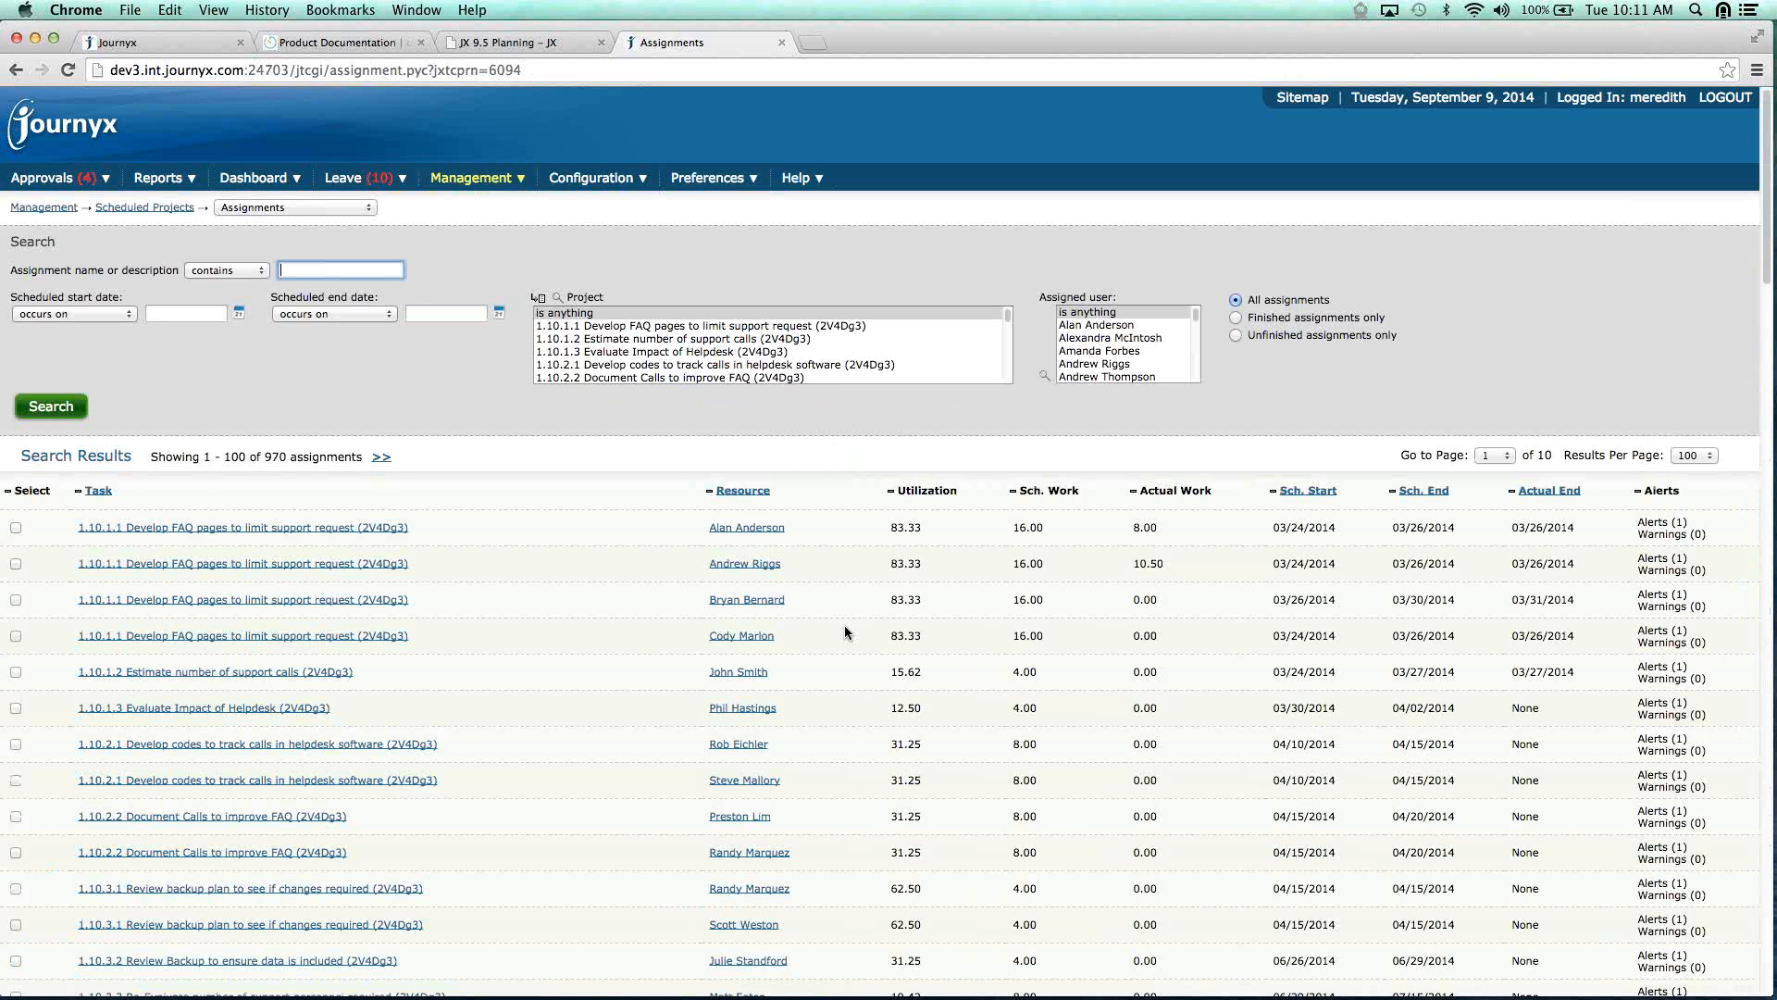
pyautogui.scroll(-3, 844, 632)
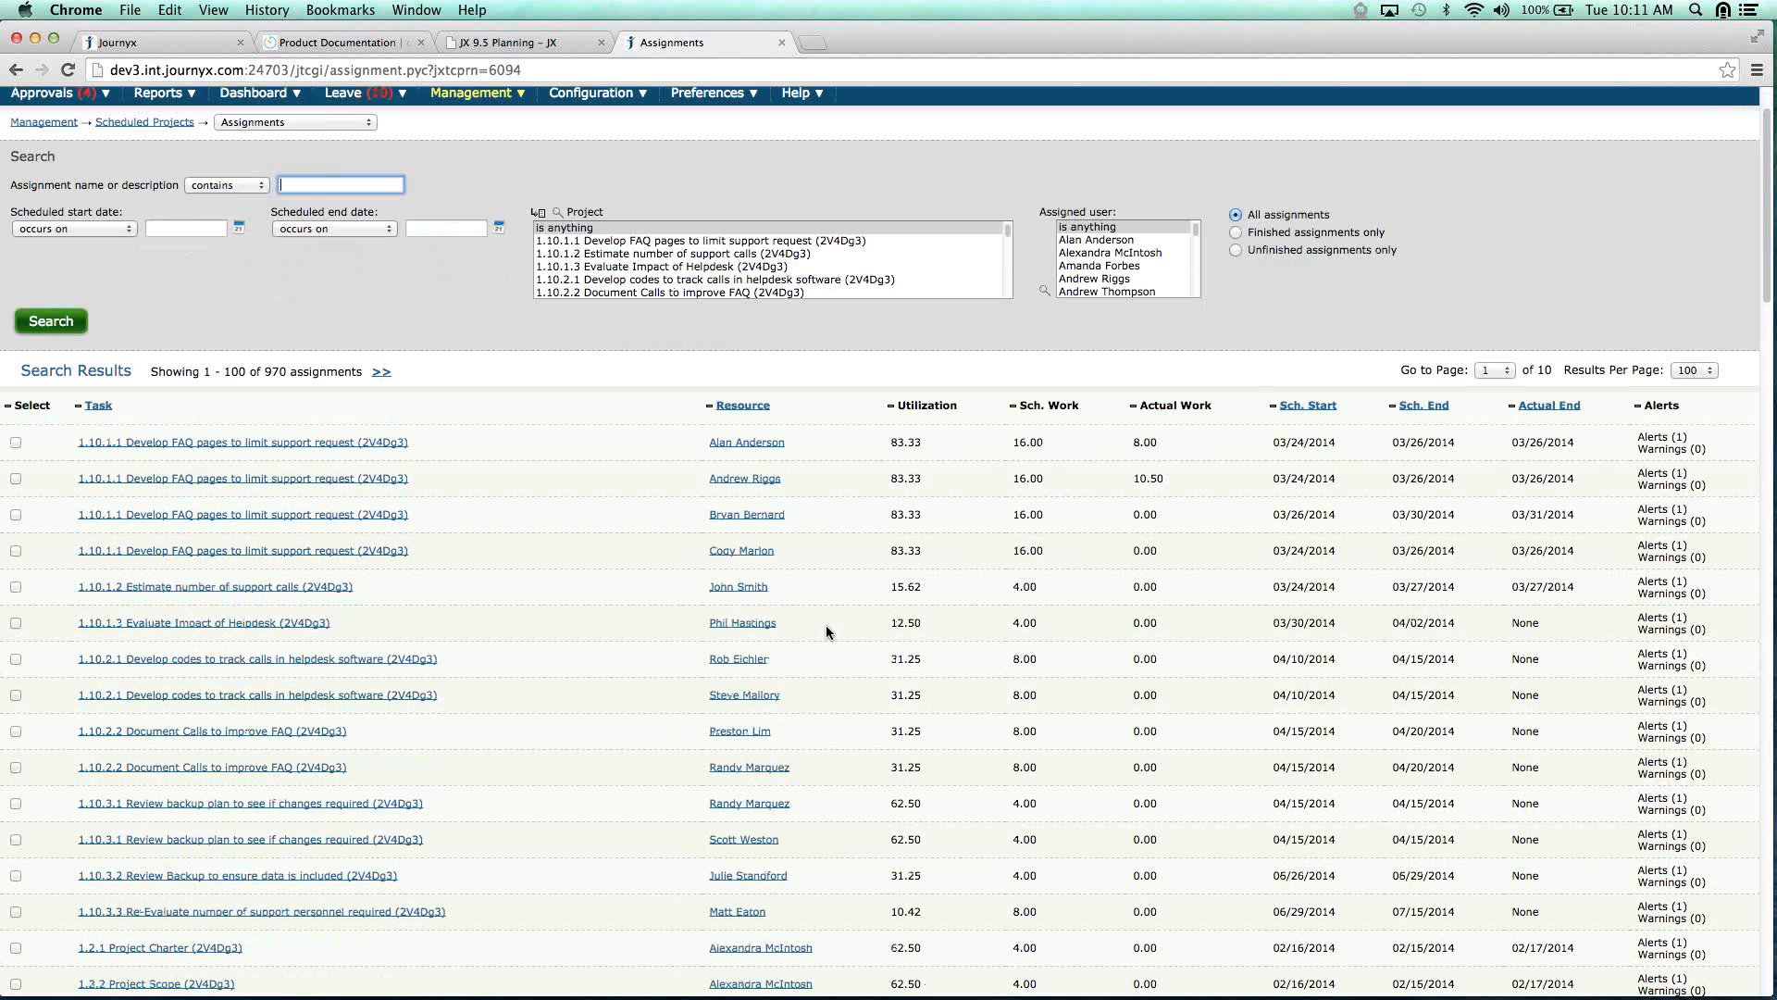
pyautogui.scroll(-5, 825, 625)
pyautogui.click(16, 311)
pyautogui.click(16, 348)
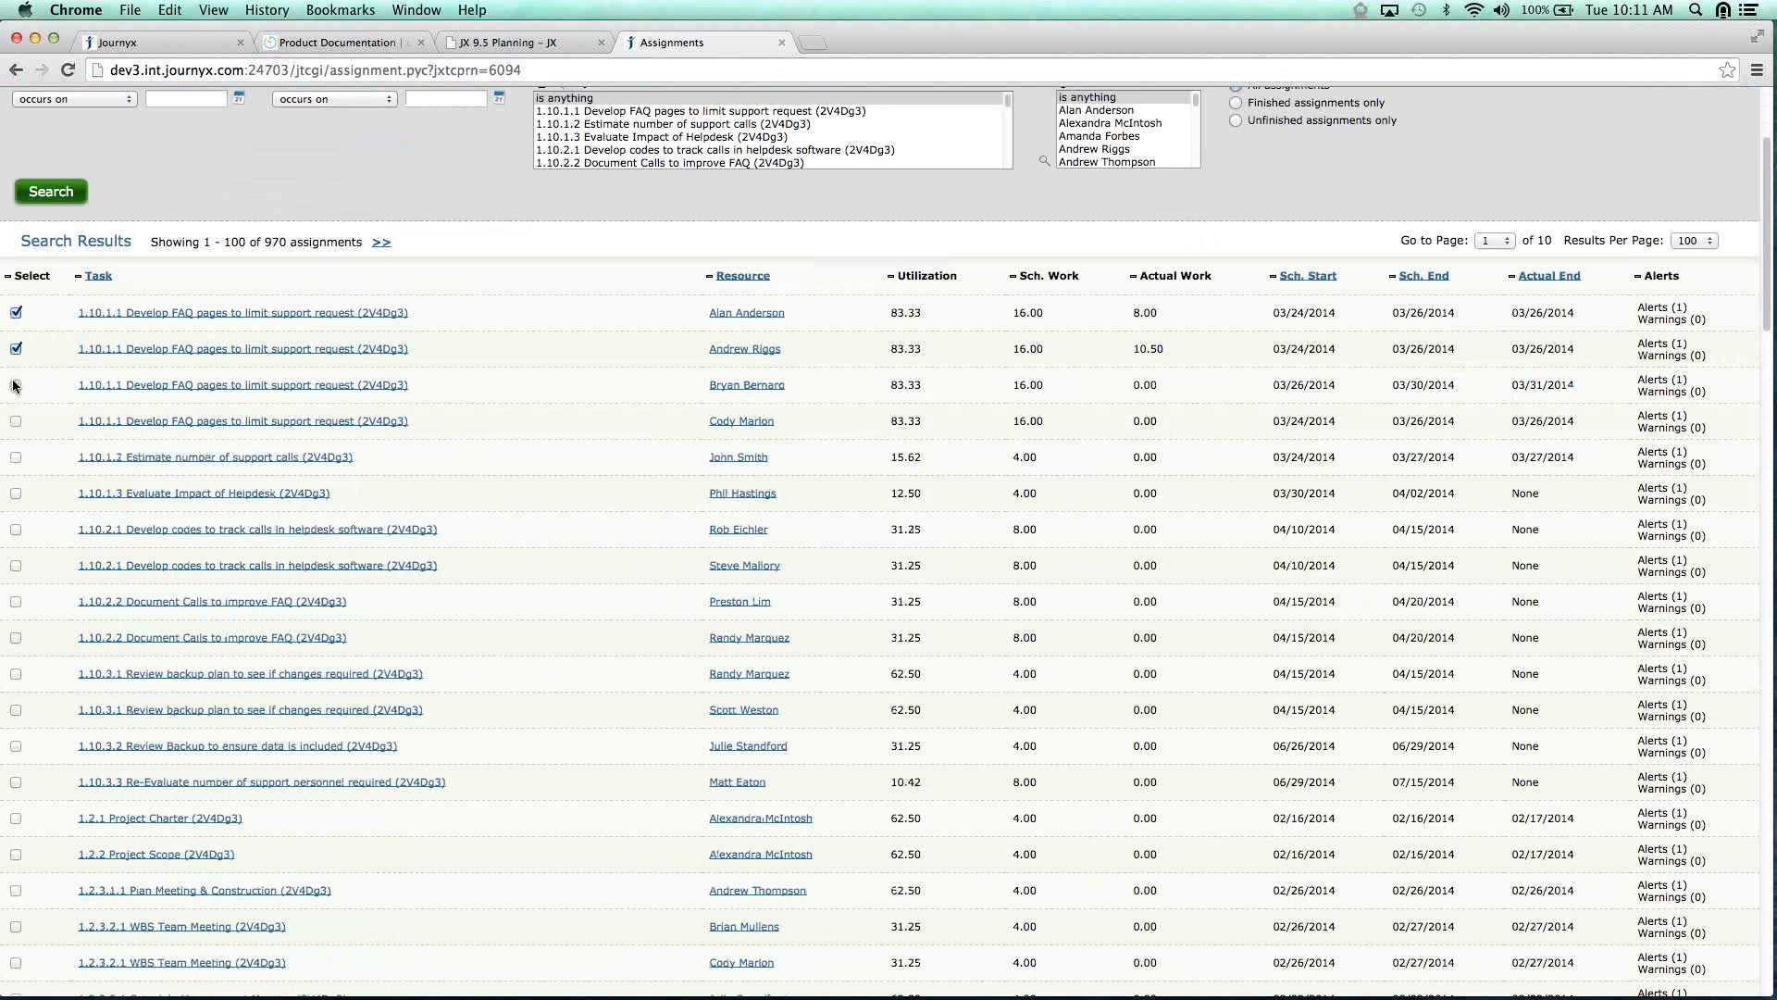
pyautogui.click(14, 385)
pyautogui.scroll(-20, 469, 555)
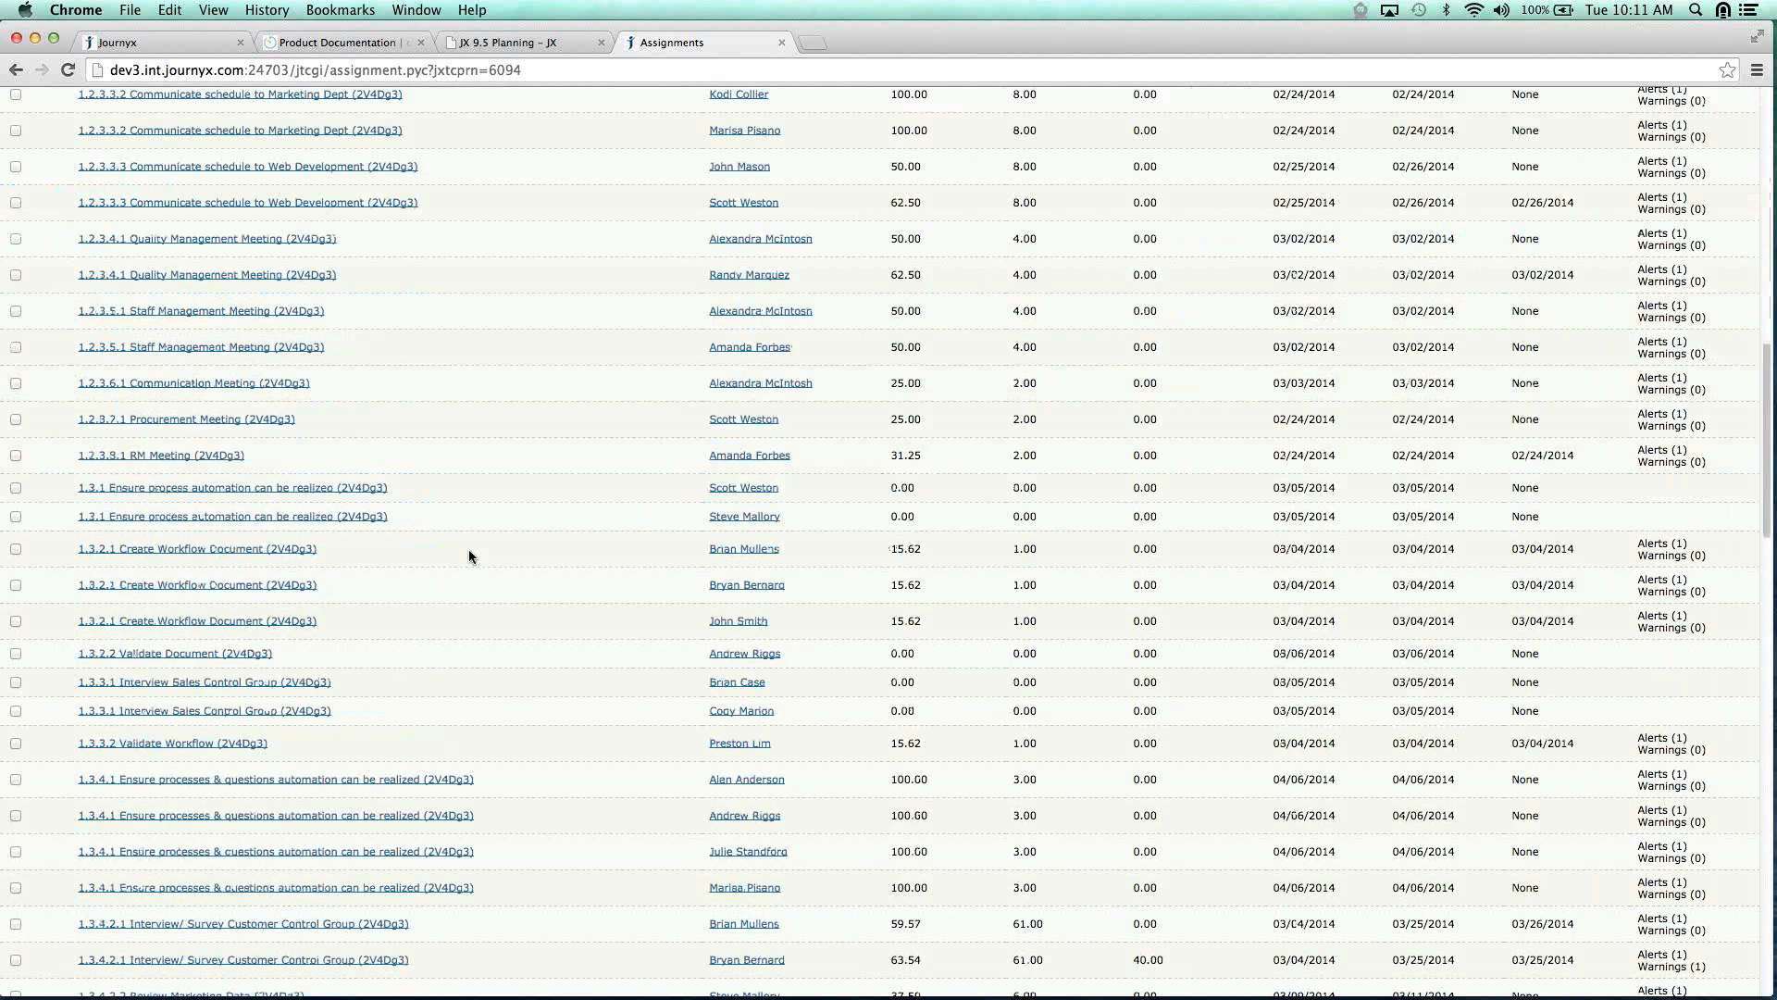
pyautogui.click(116, 937)
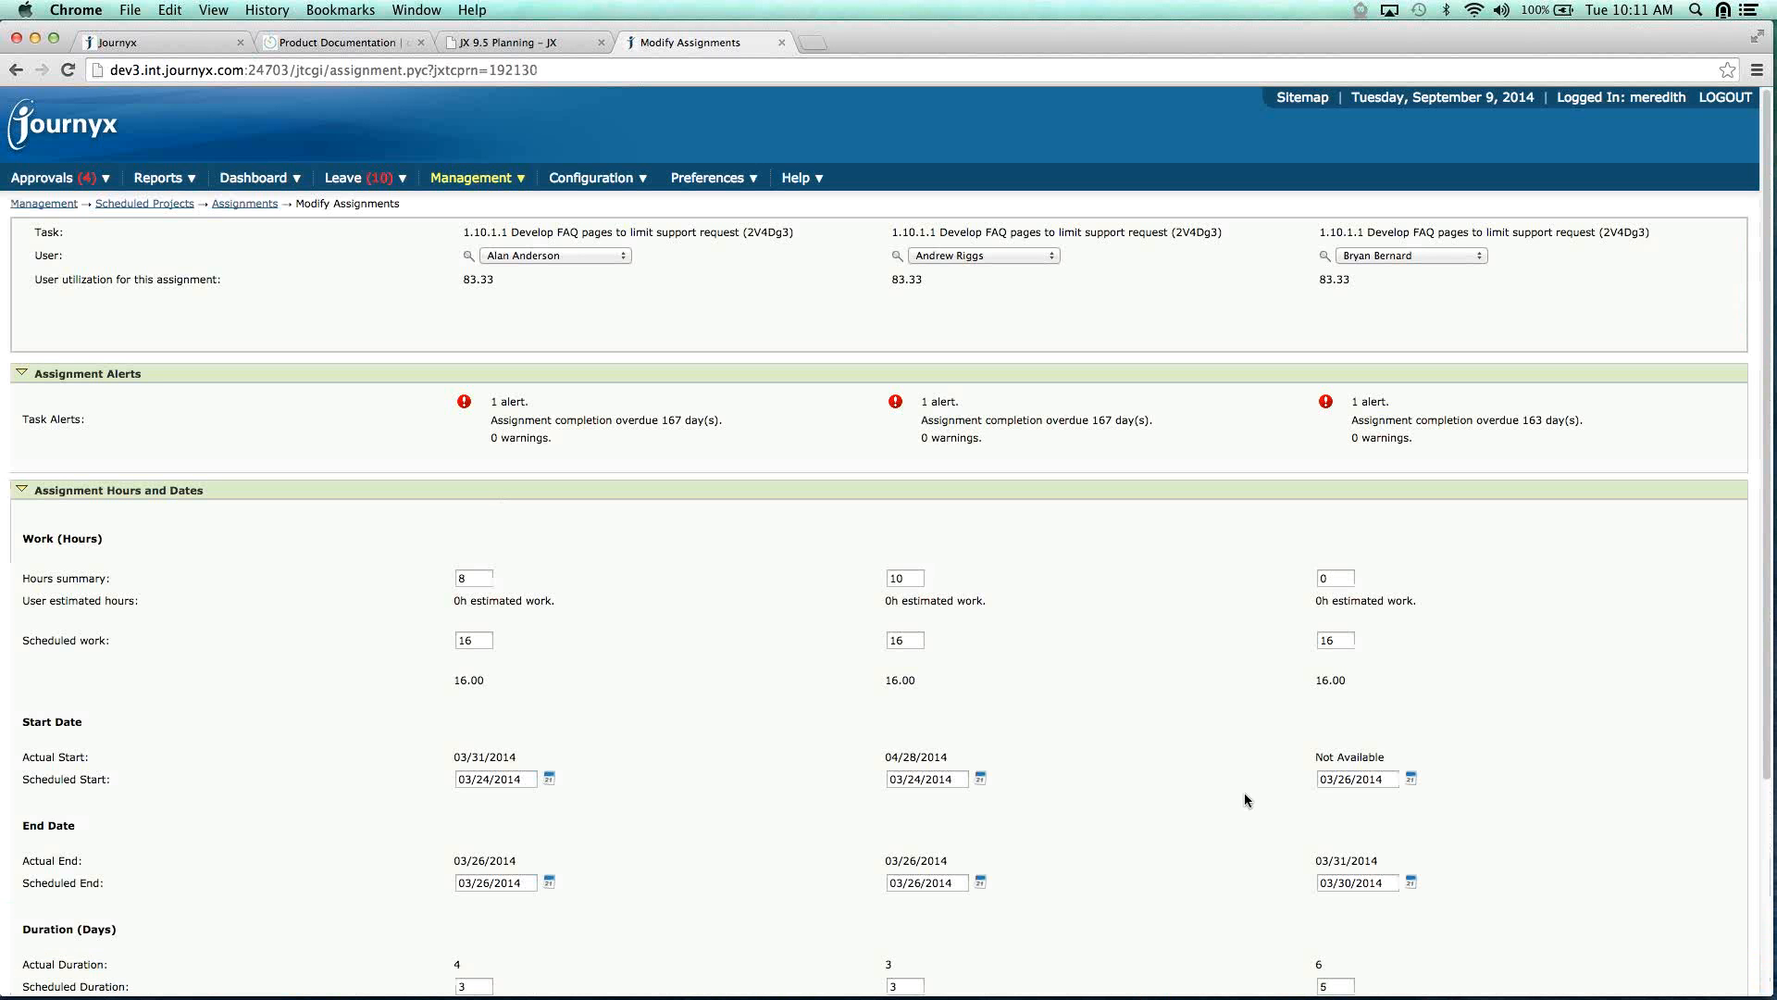
pyautogui.scroll(-5, 1244, 799)
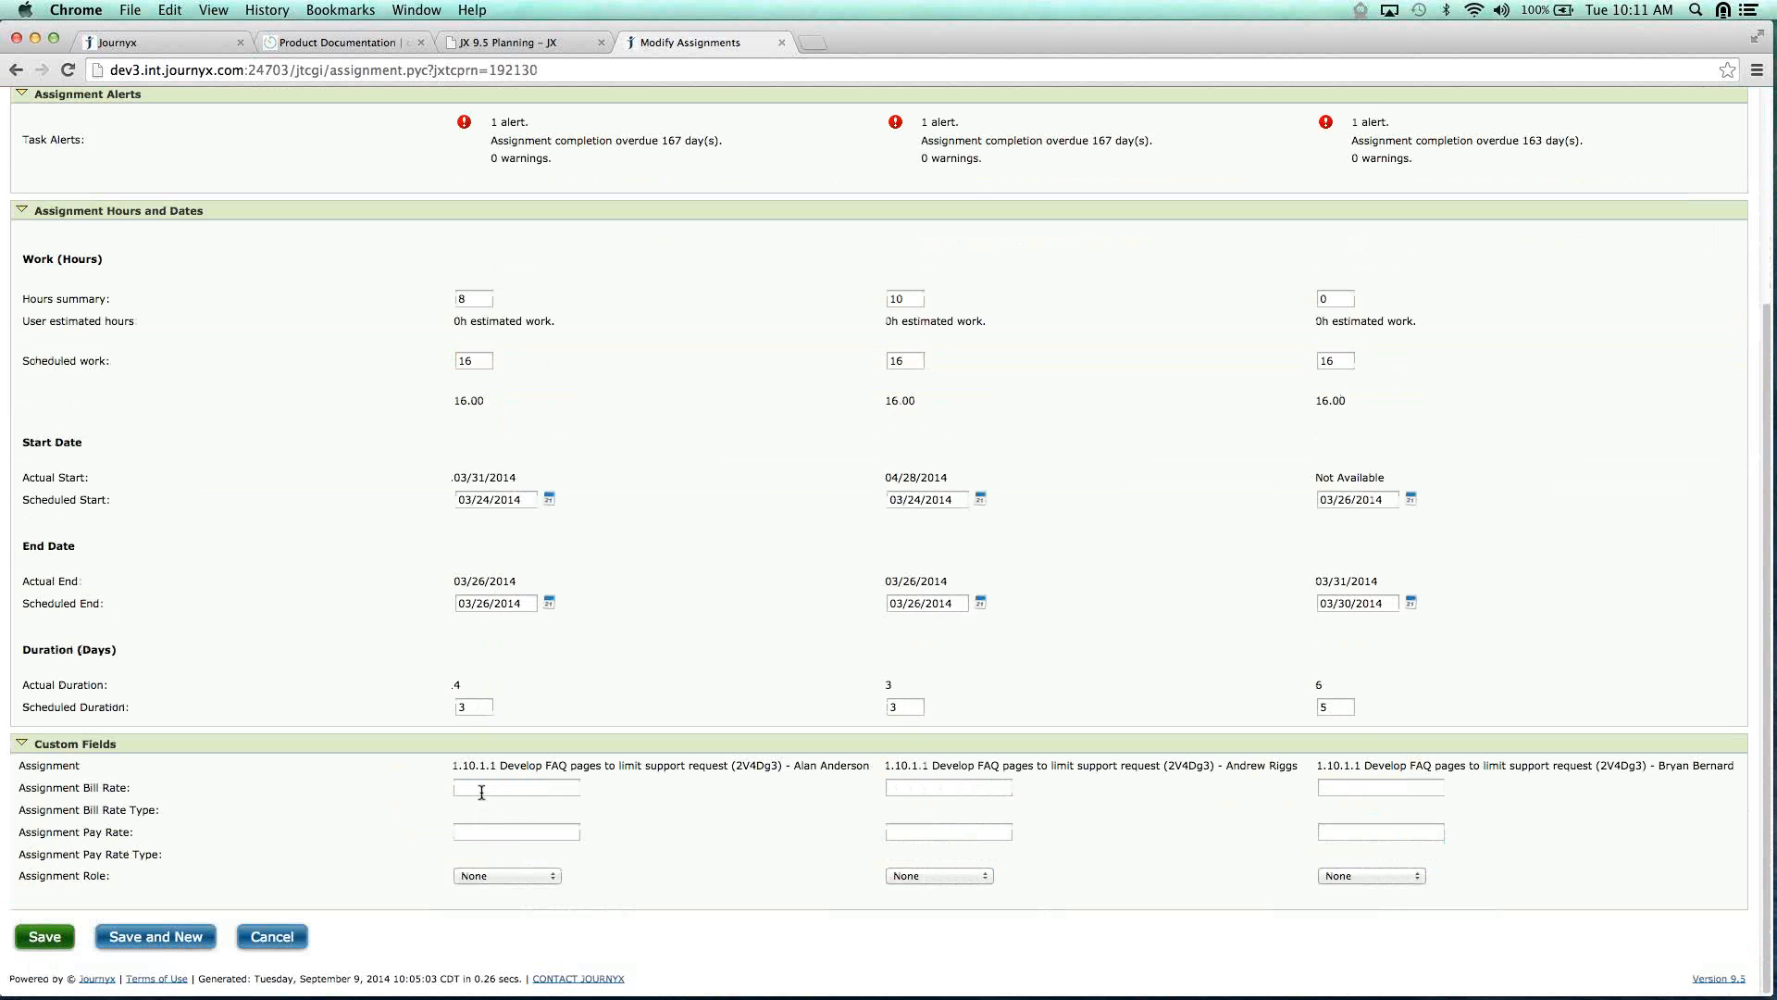
pyautogui.click(481, 791)
pyautogui.click(986, 786)
pyautogui.click(1370, 787)
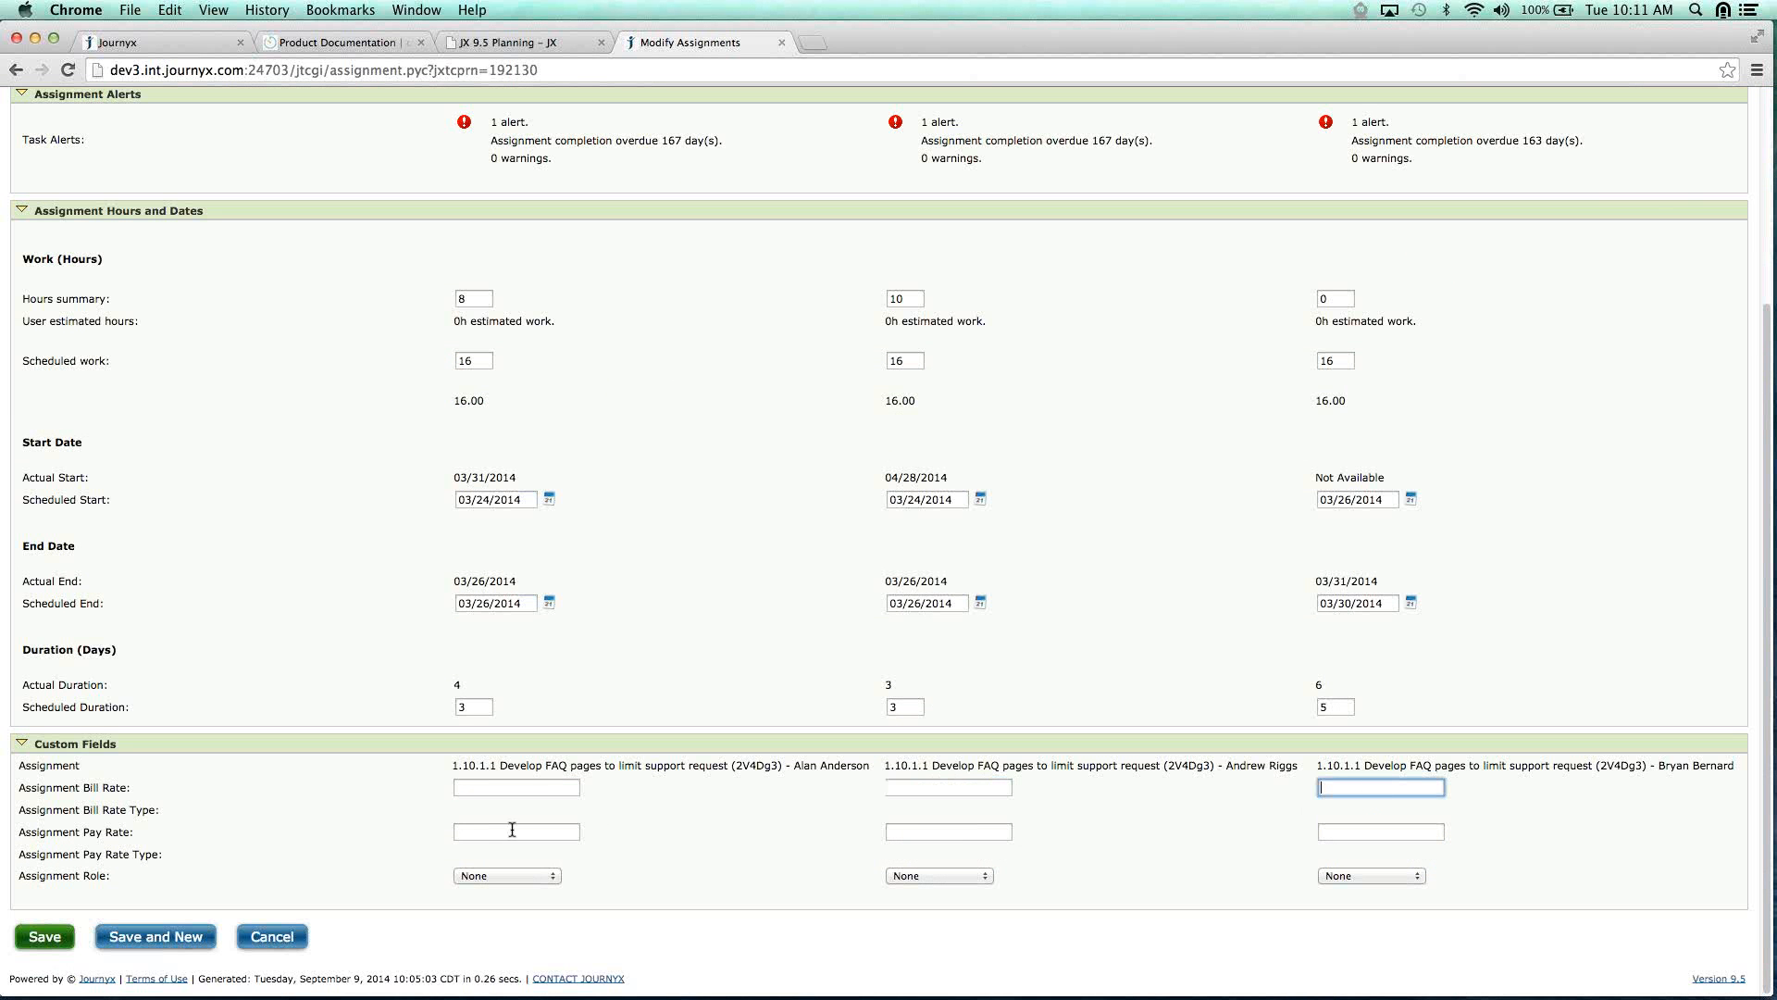
pyautogui.click(512, 829)
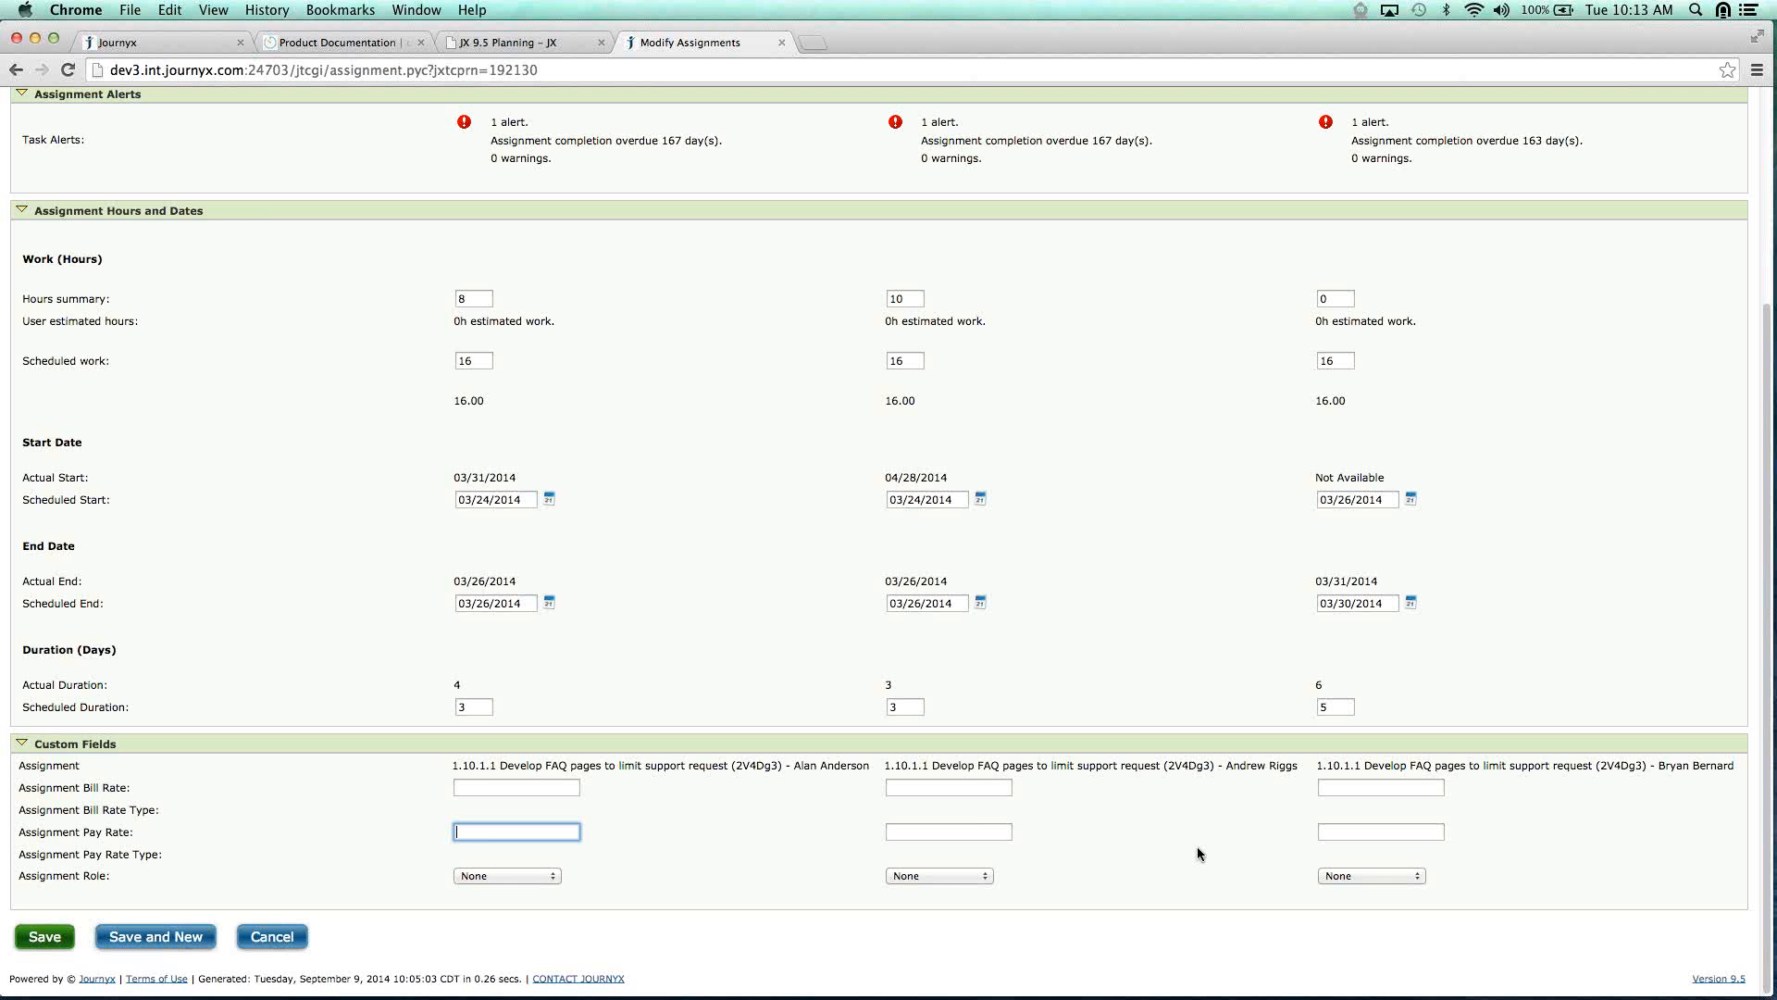
pyautogui.scroll(5, 1198, 853)
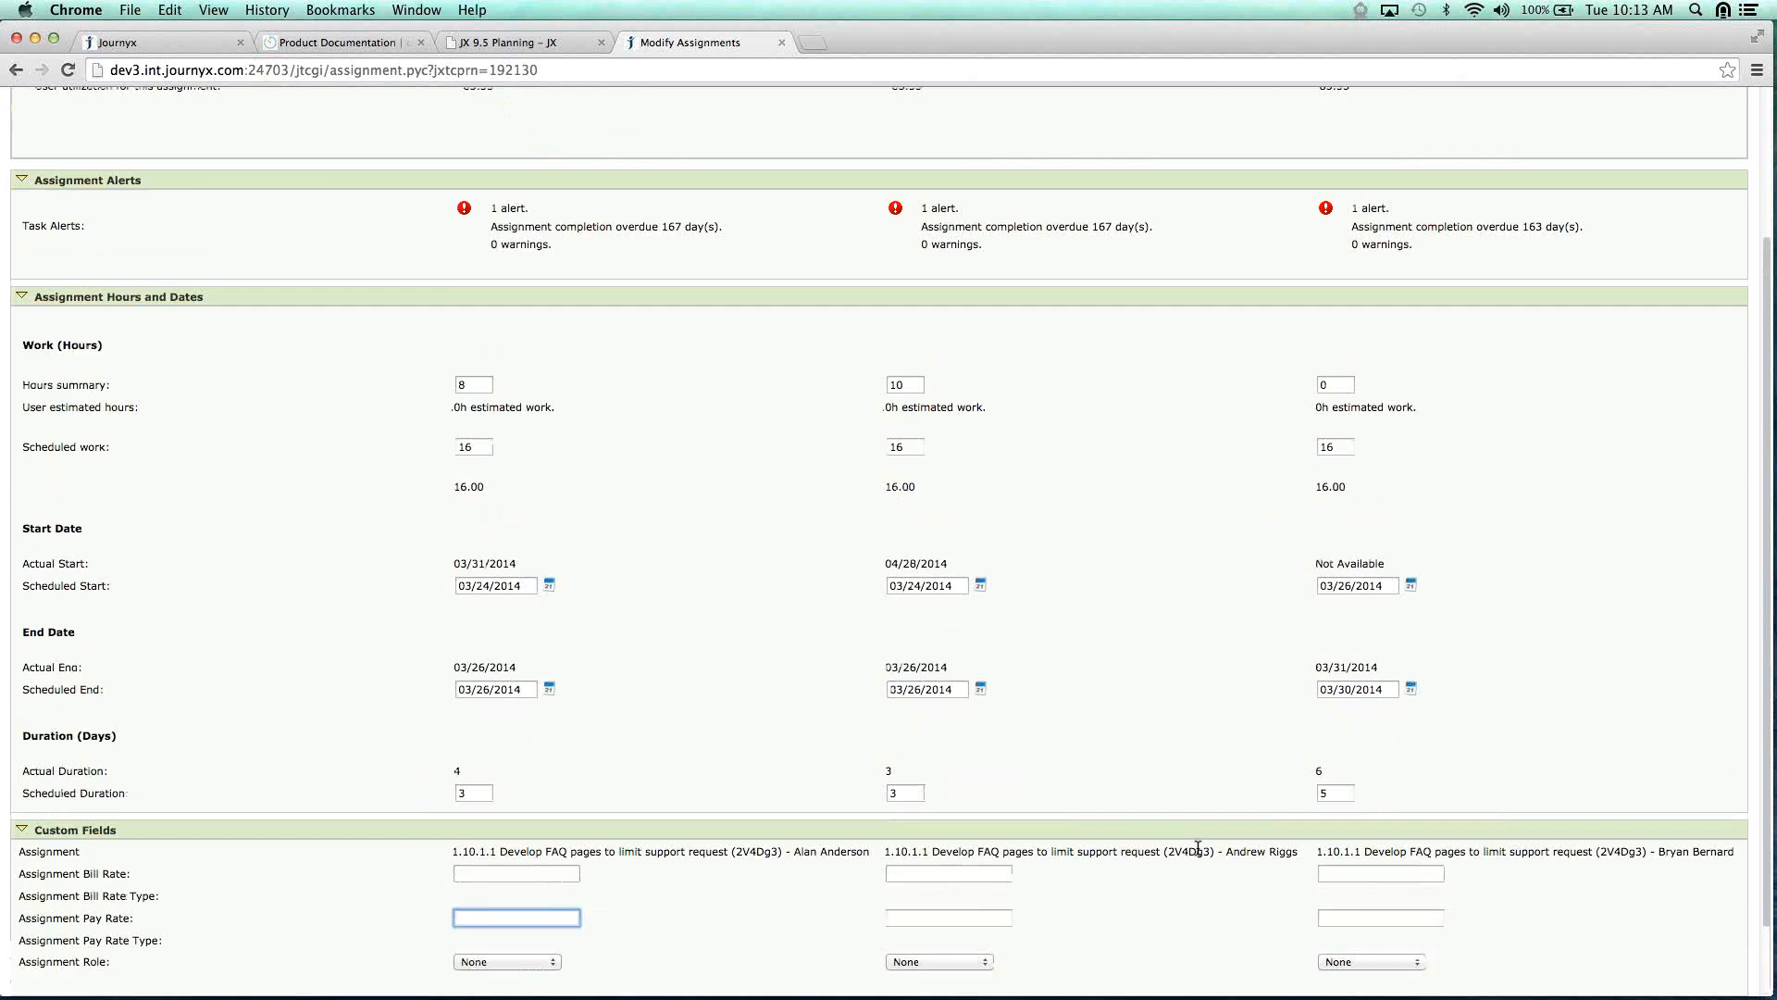
pyautogui.click(158, 196)
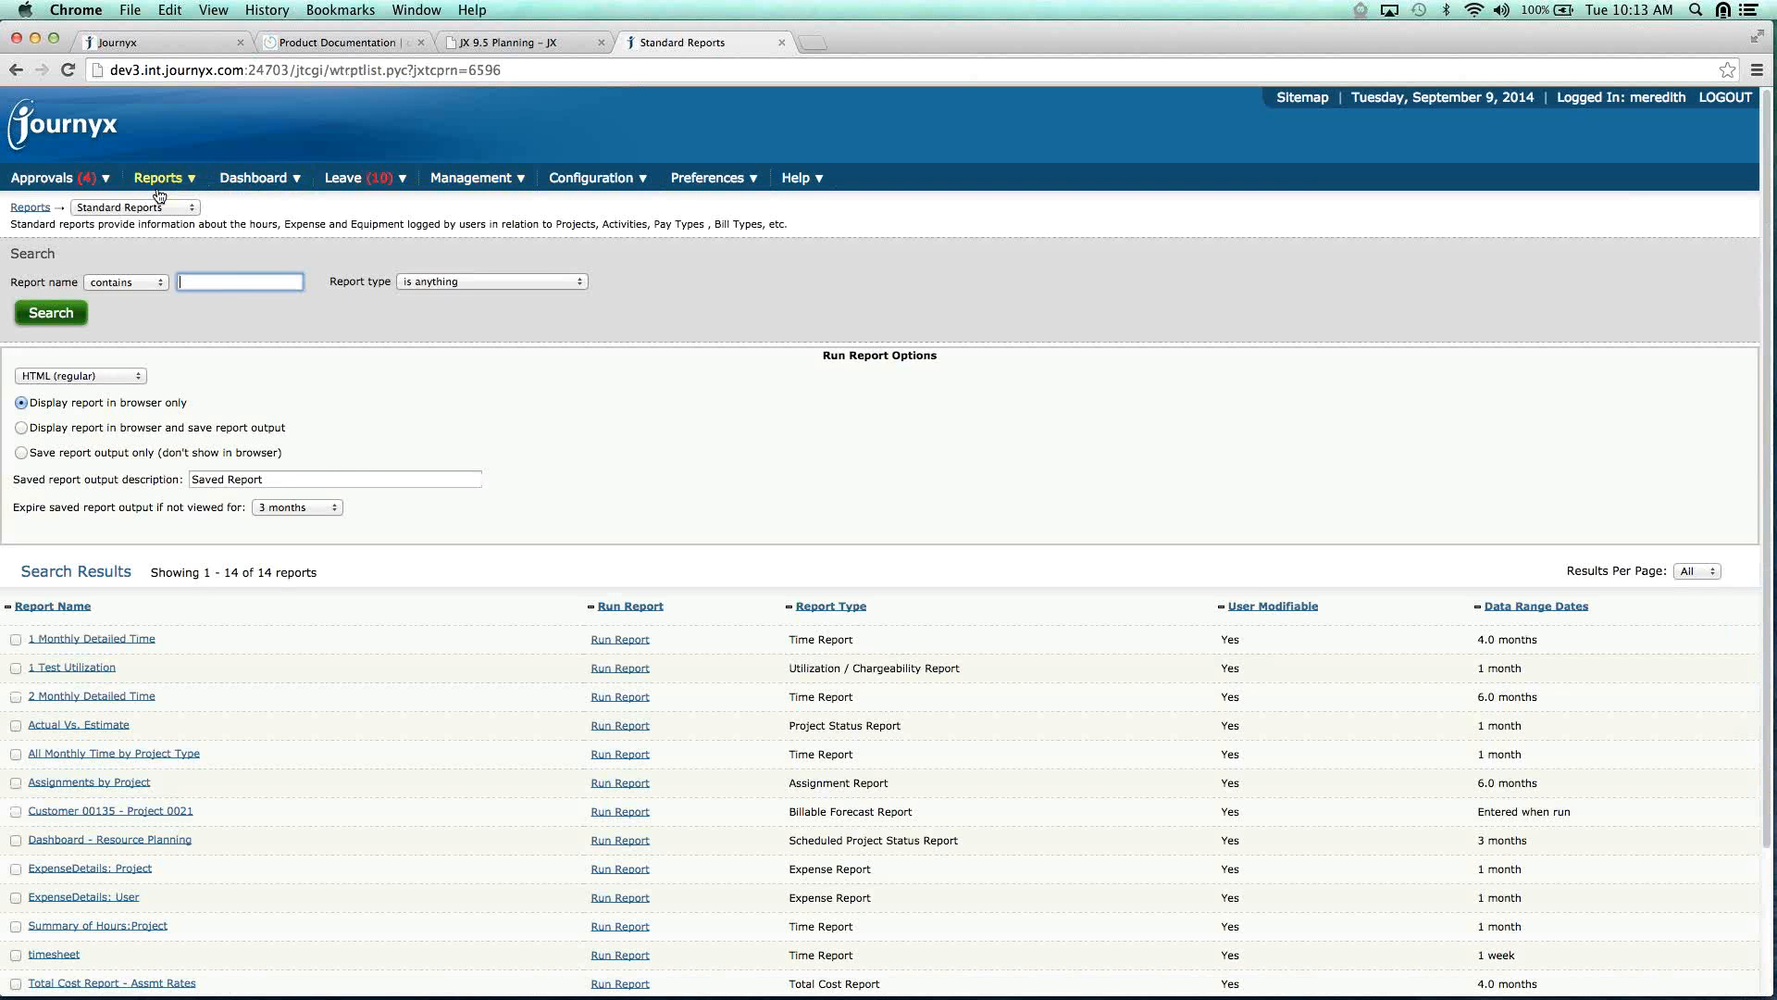
# Run the 2 Monthly Detailed Time report and scroll through its per-user entries with project-activity pay and bill rates.
pyautogui.click(611, 697)
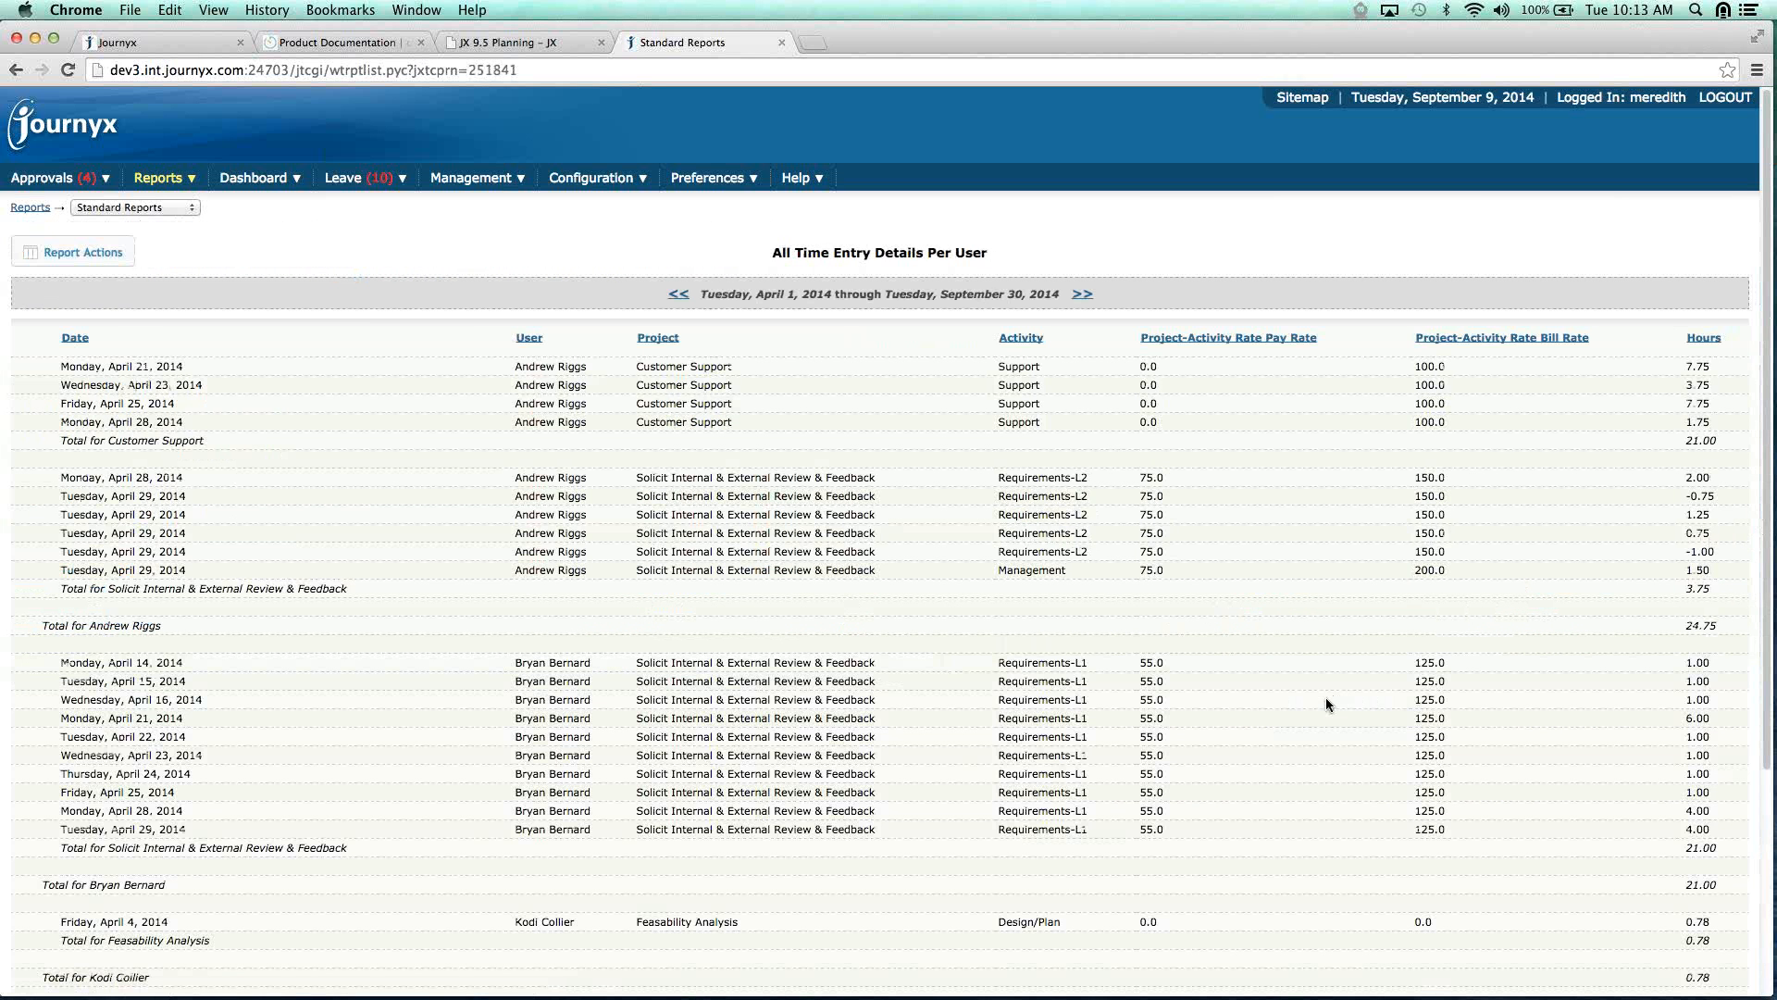
pyautogui.scroll(-1, 1325, 697)
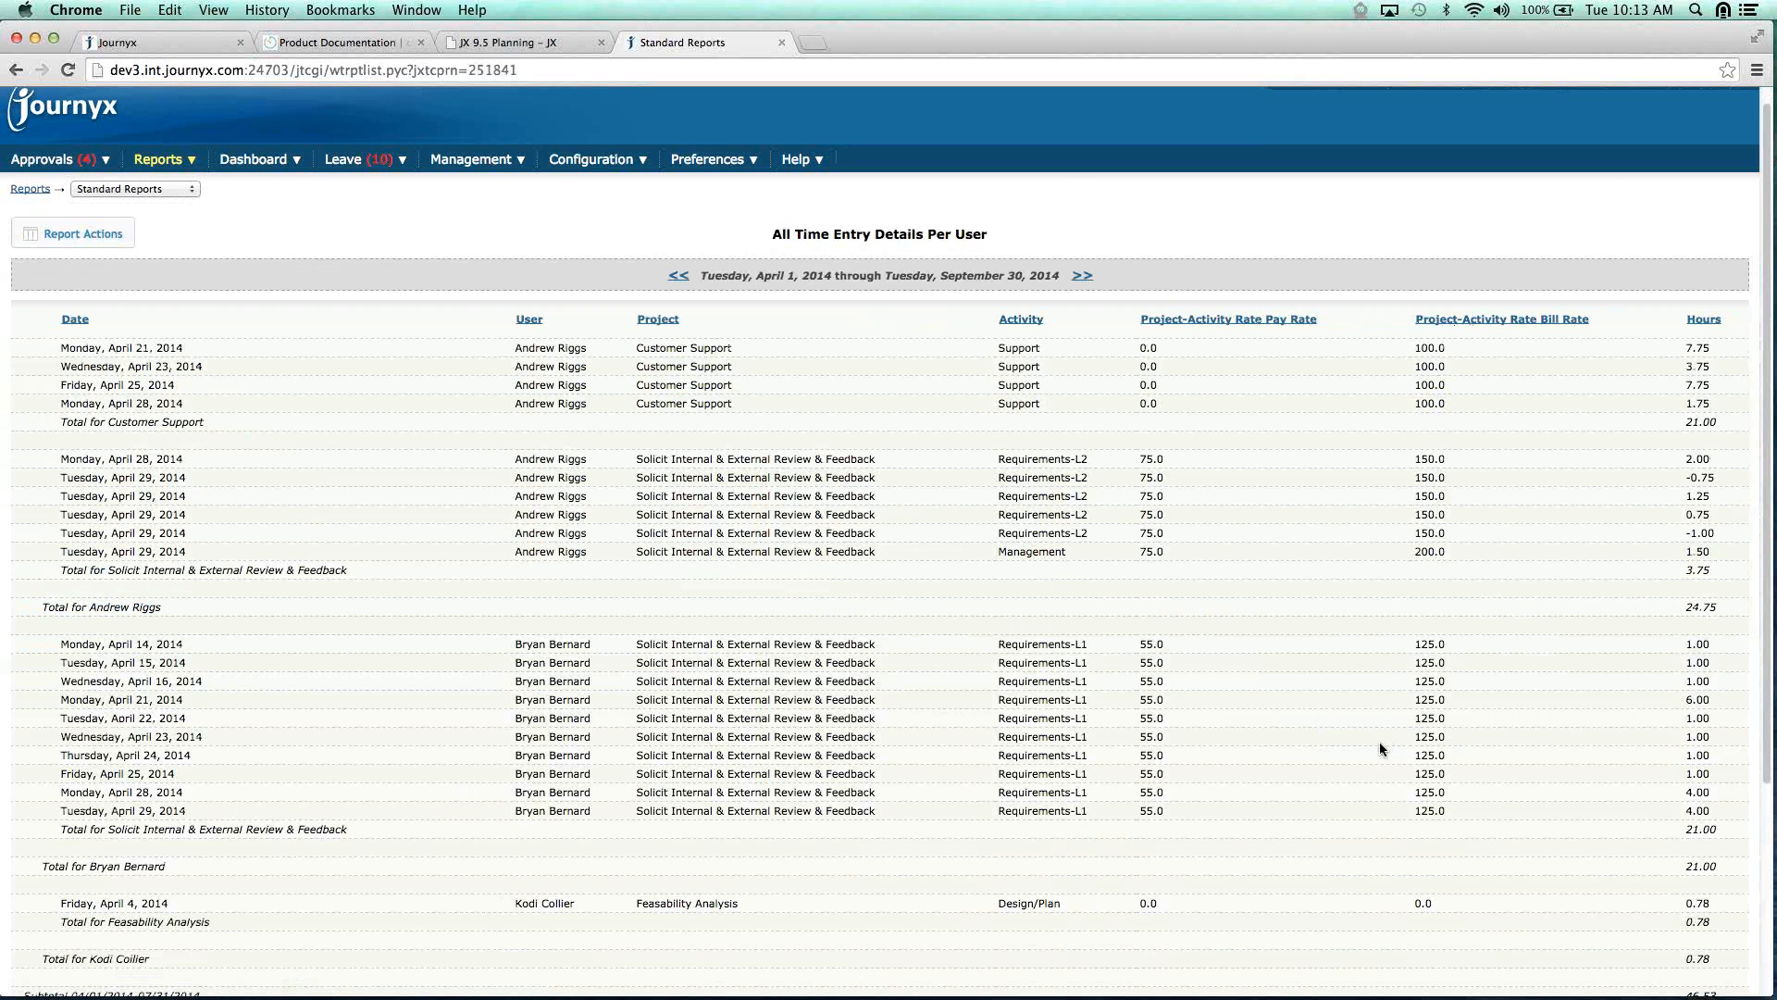
pyautogui.scroll(-5, 1380, 747)
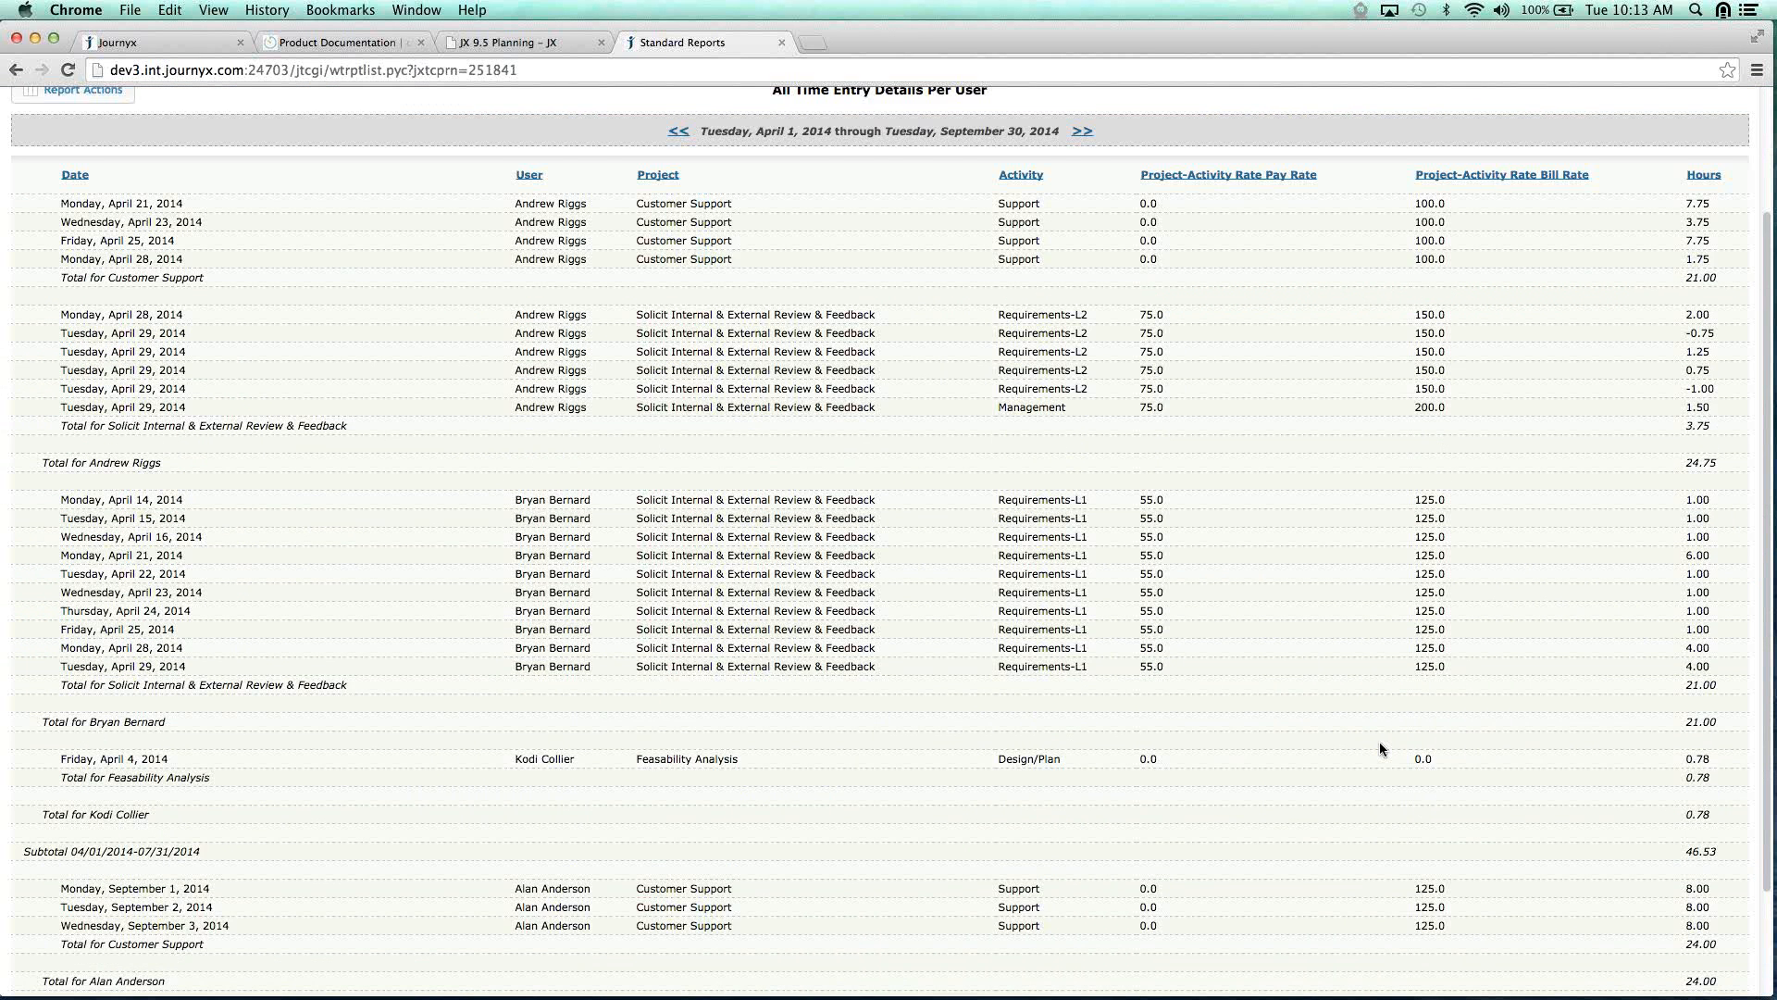
pyautogui.scroll(-1, 1379, 748)
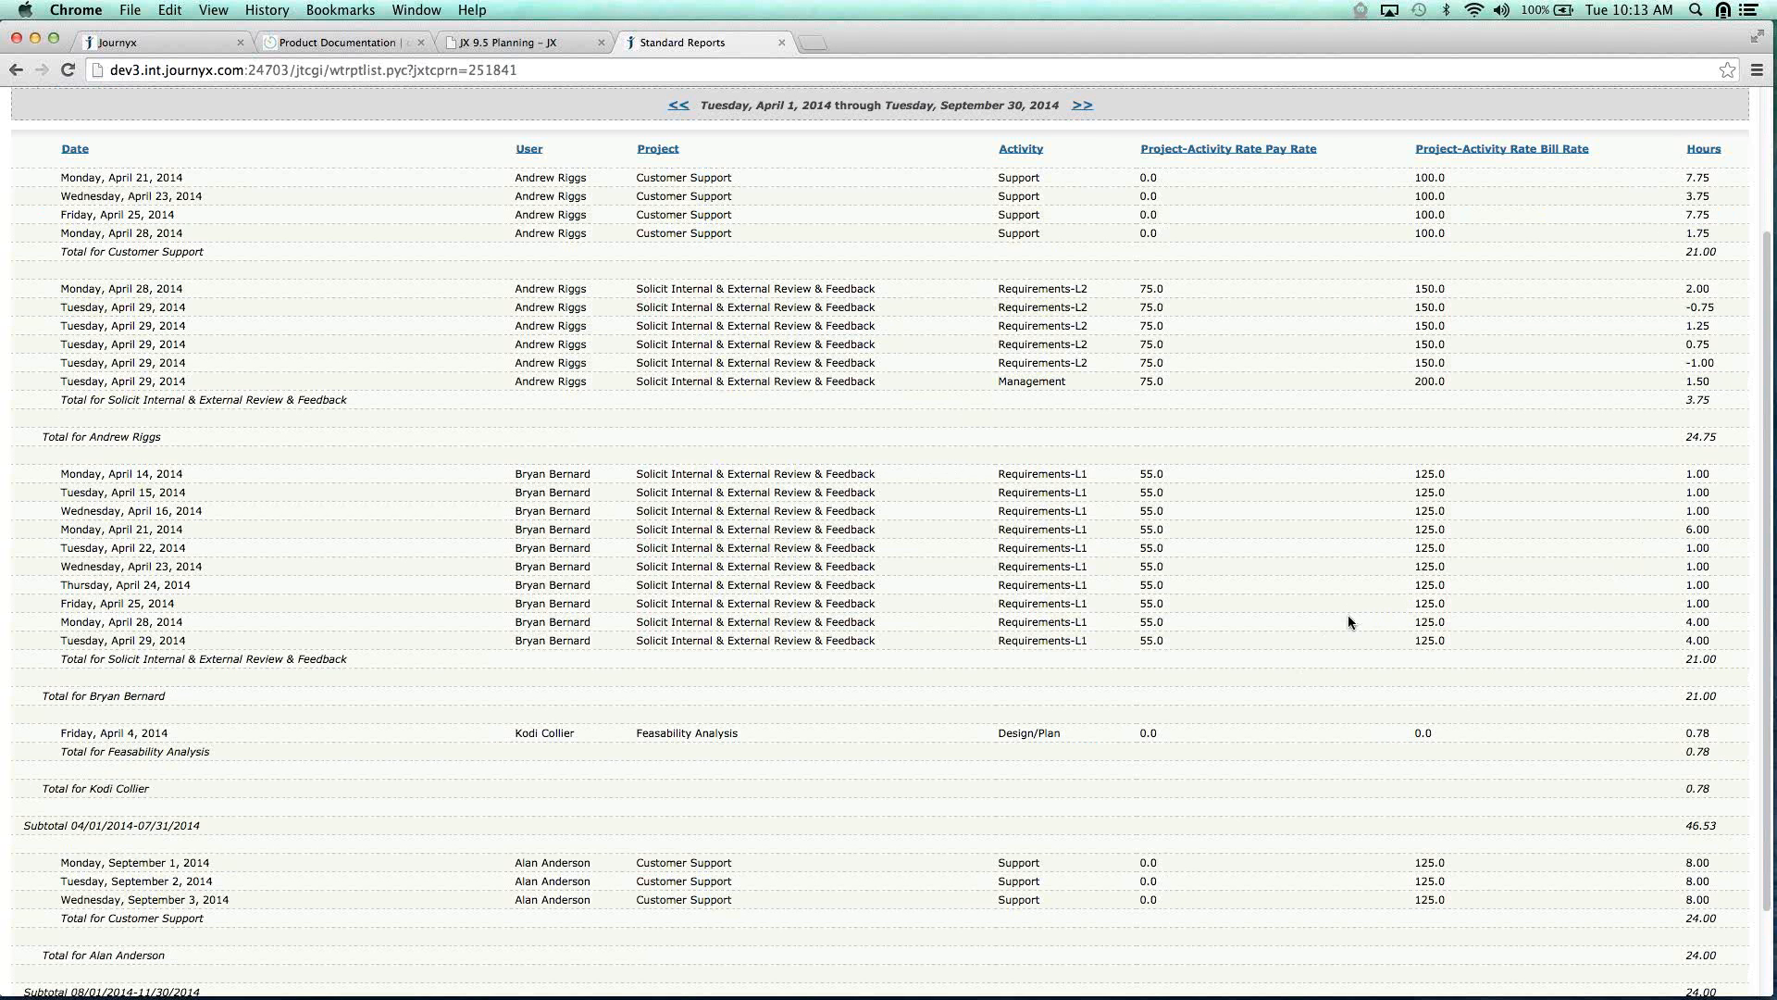
pyautogui.scroll(3, 1349, 616)
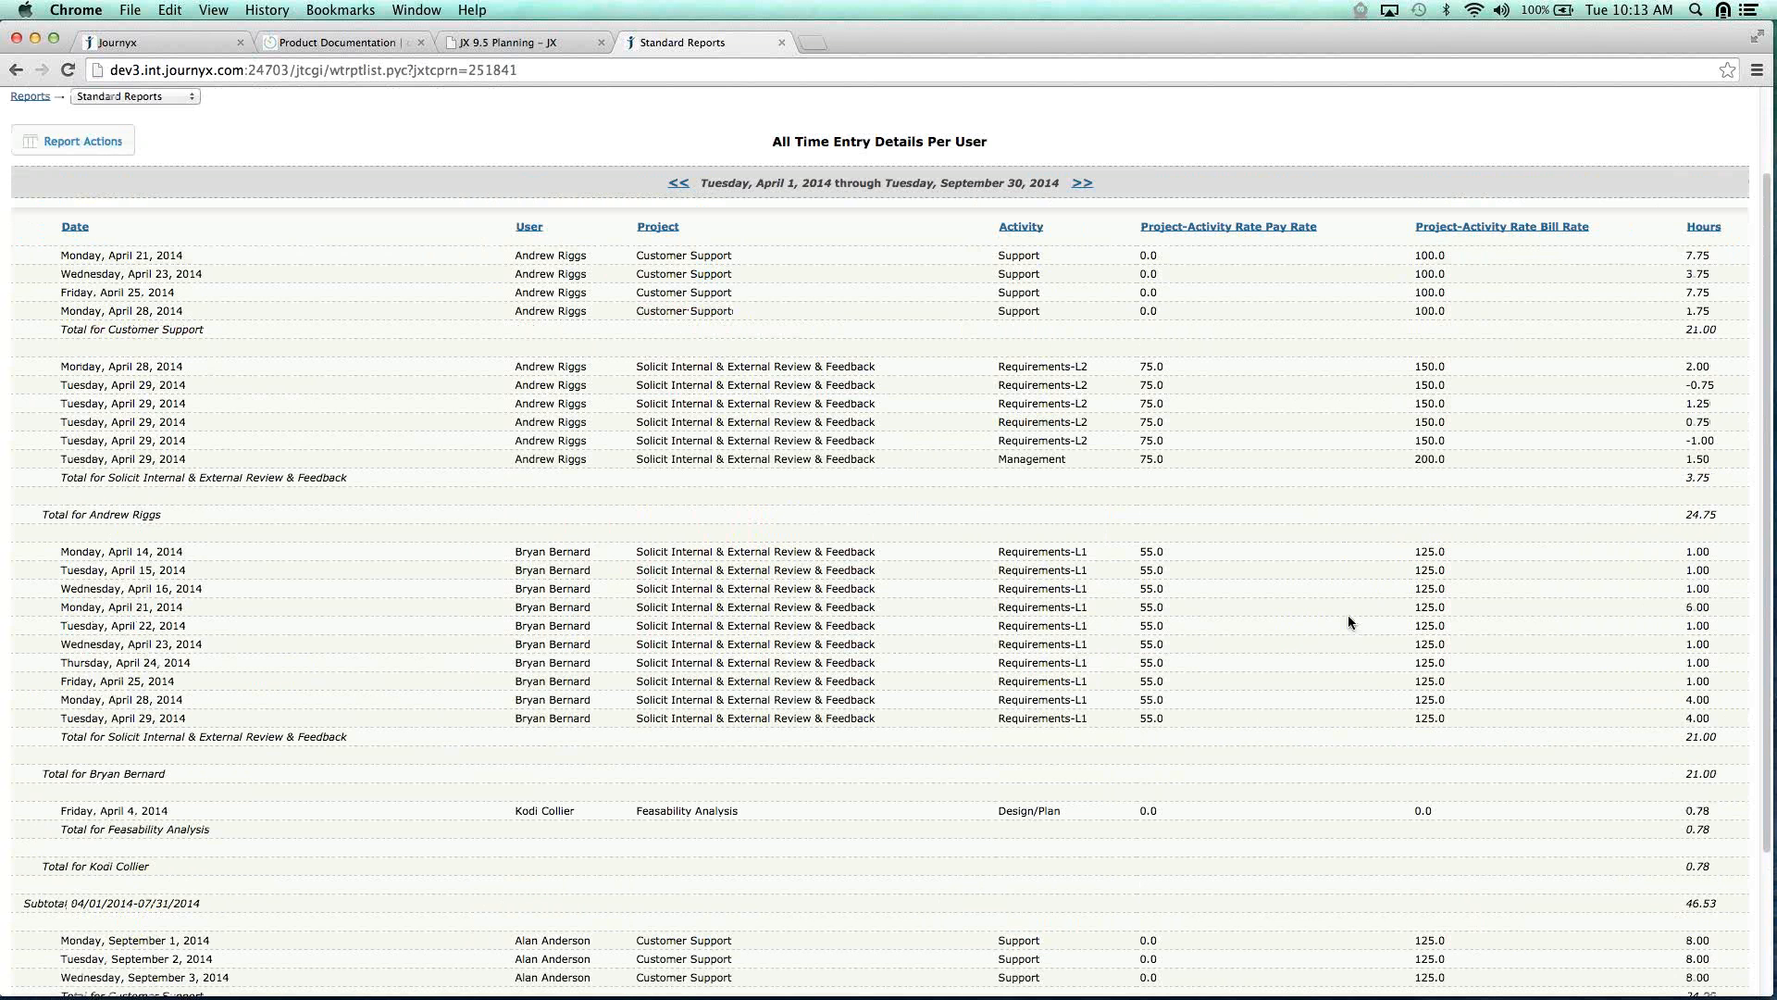
pyautogui.scroll(1, 1349, 622)
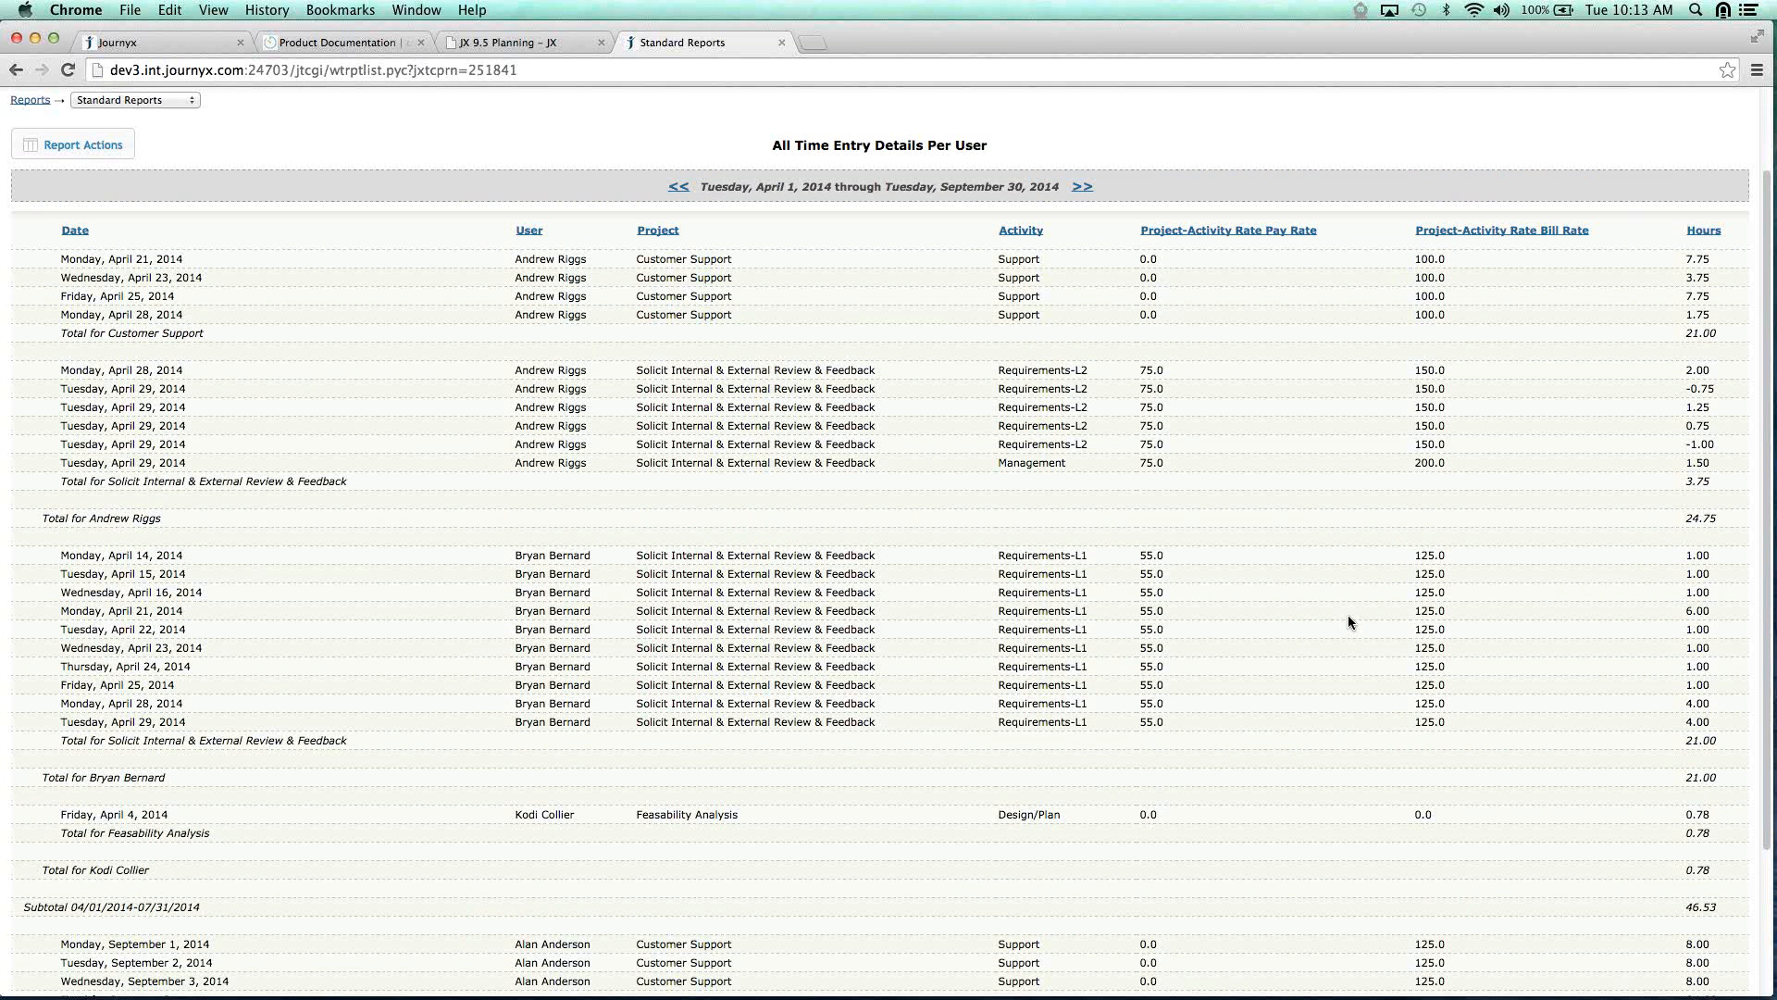
pyautogui.scroll(3, 1347, 615)
# Run the assignment-rates time report for June–September 2014, then go back to the Standard Reports list.
pyautogui.click(150, 197)
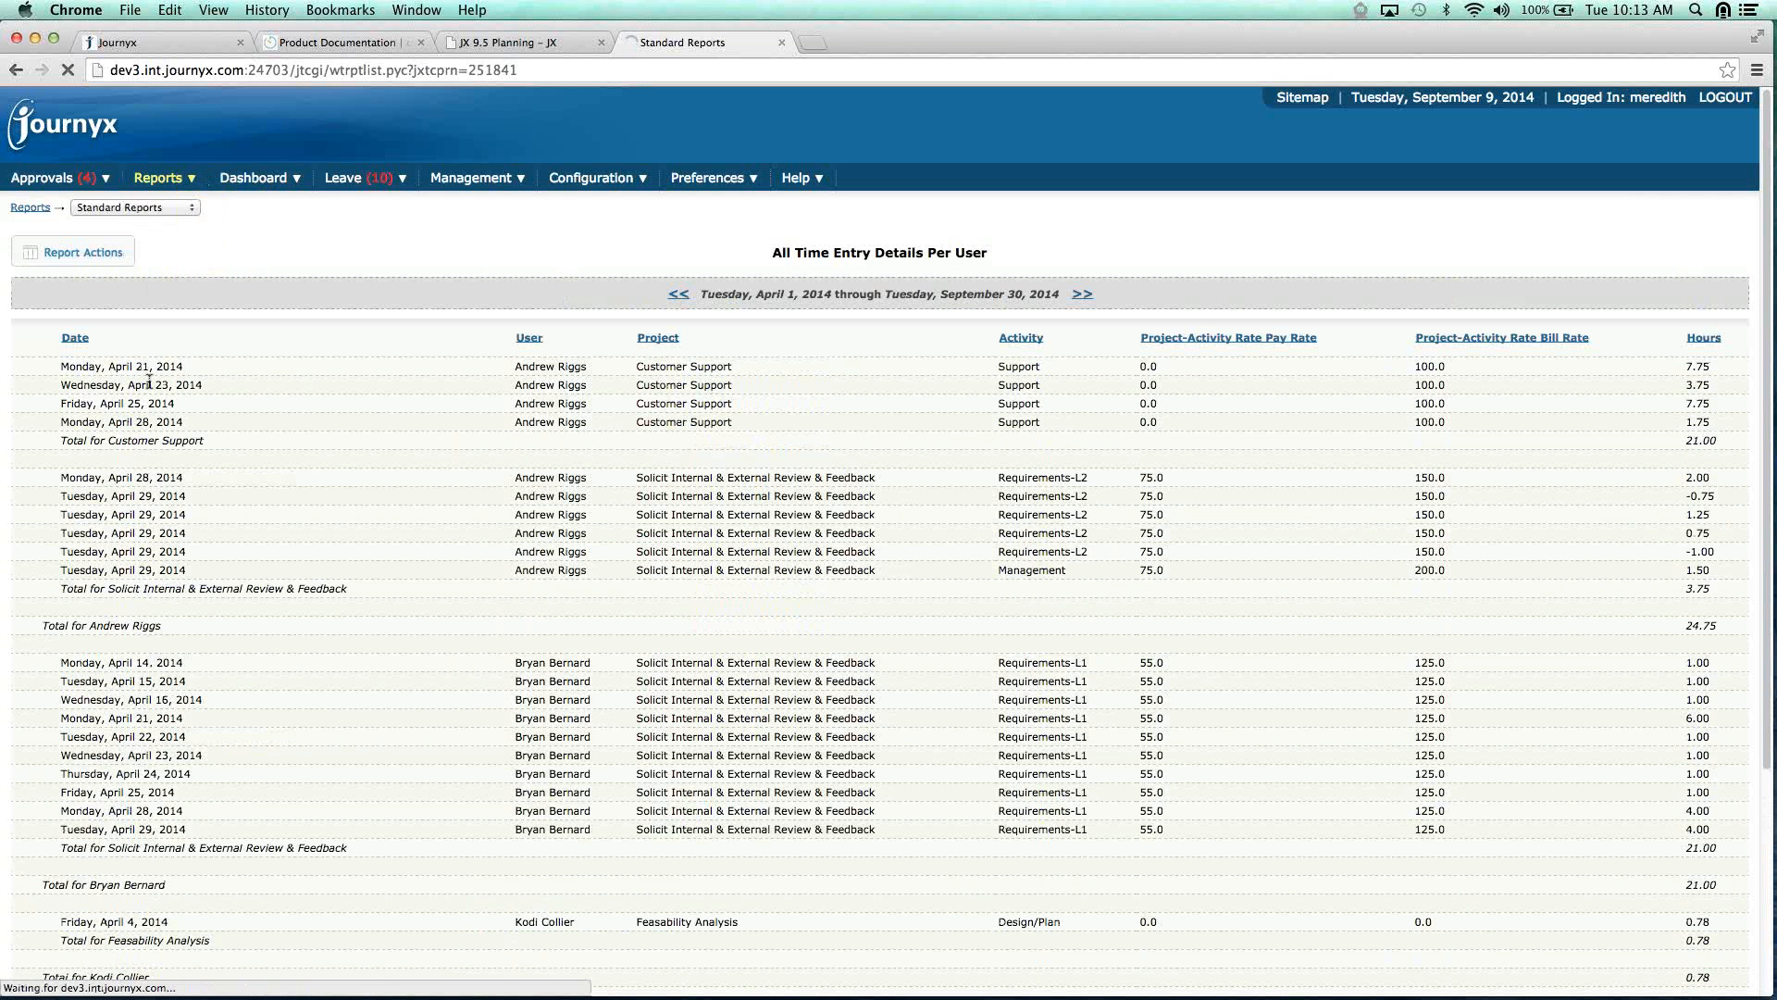
pyautogui.click(601, 636)
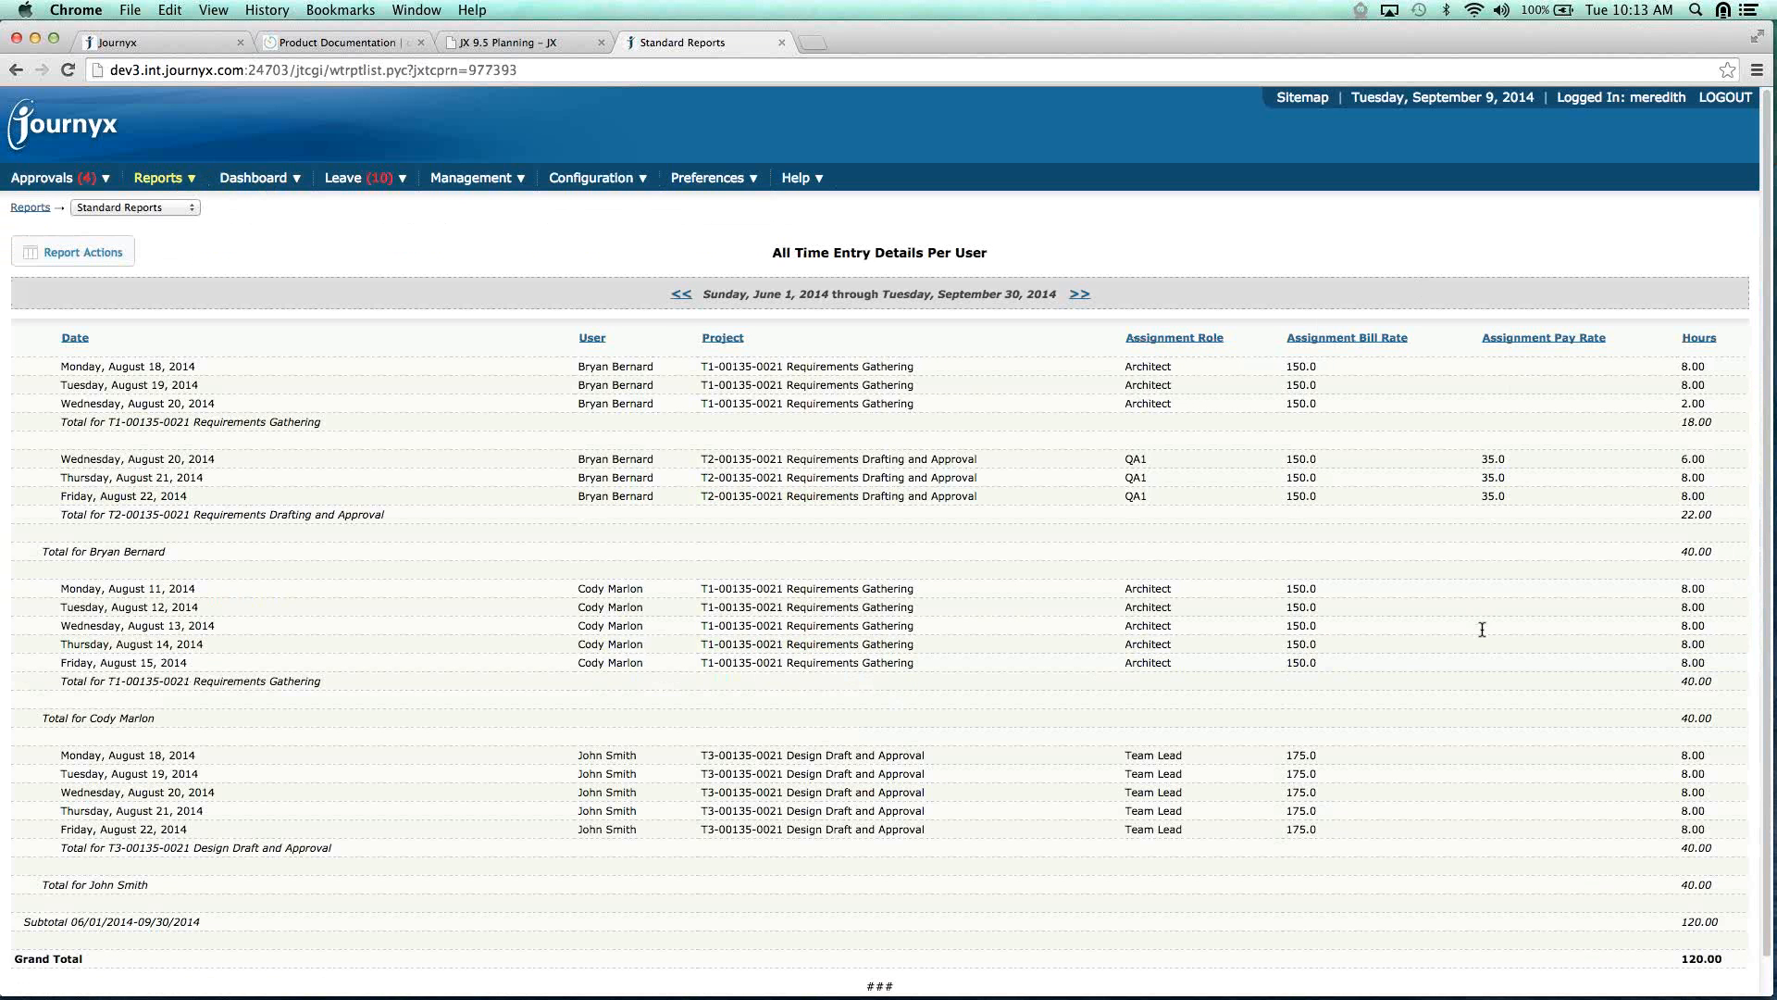
pyautogui.scroll(-1, 1482, 632)
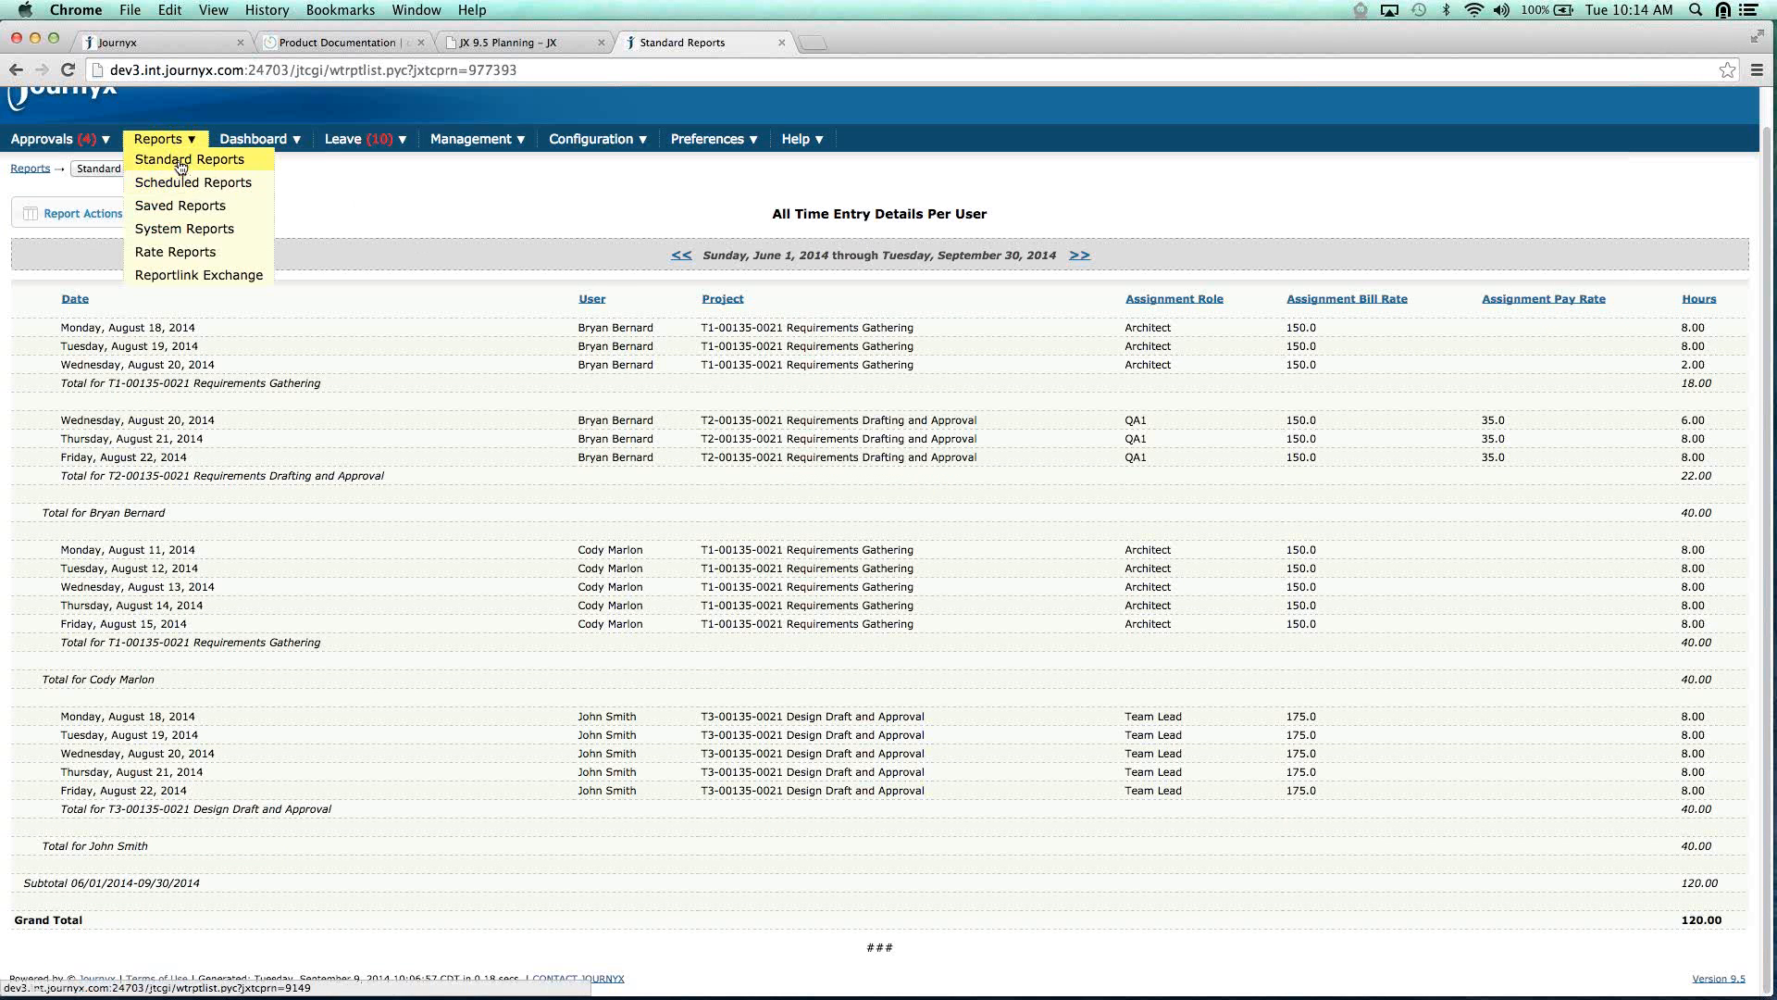
pyautogui.click(180, 165)
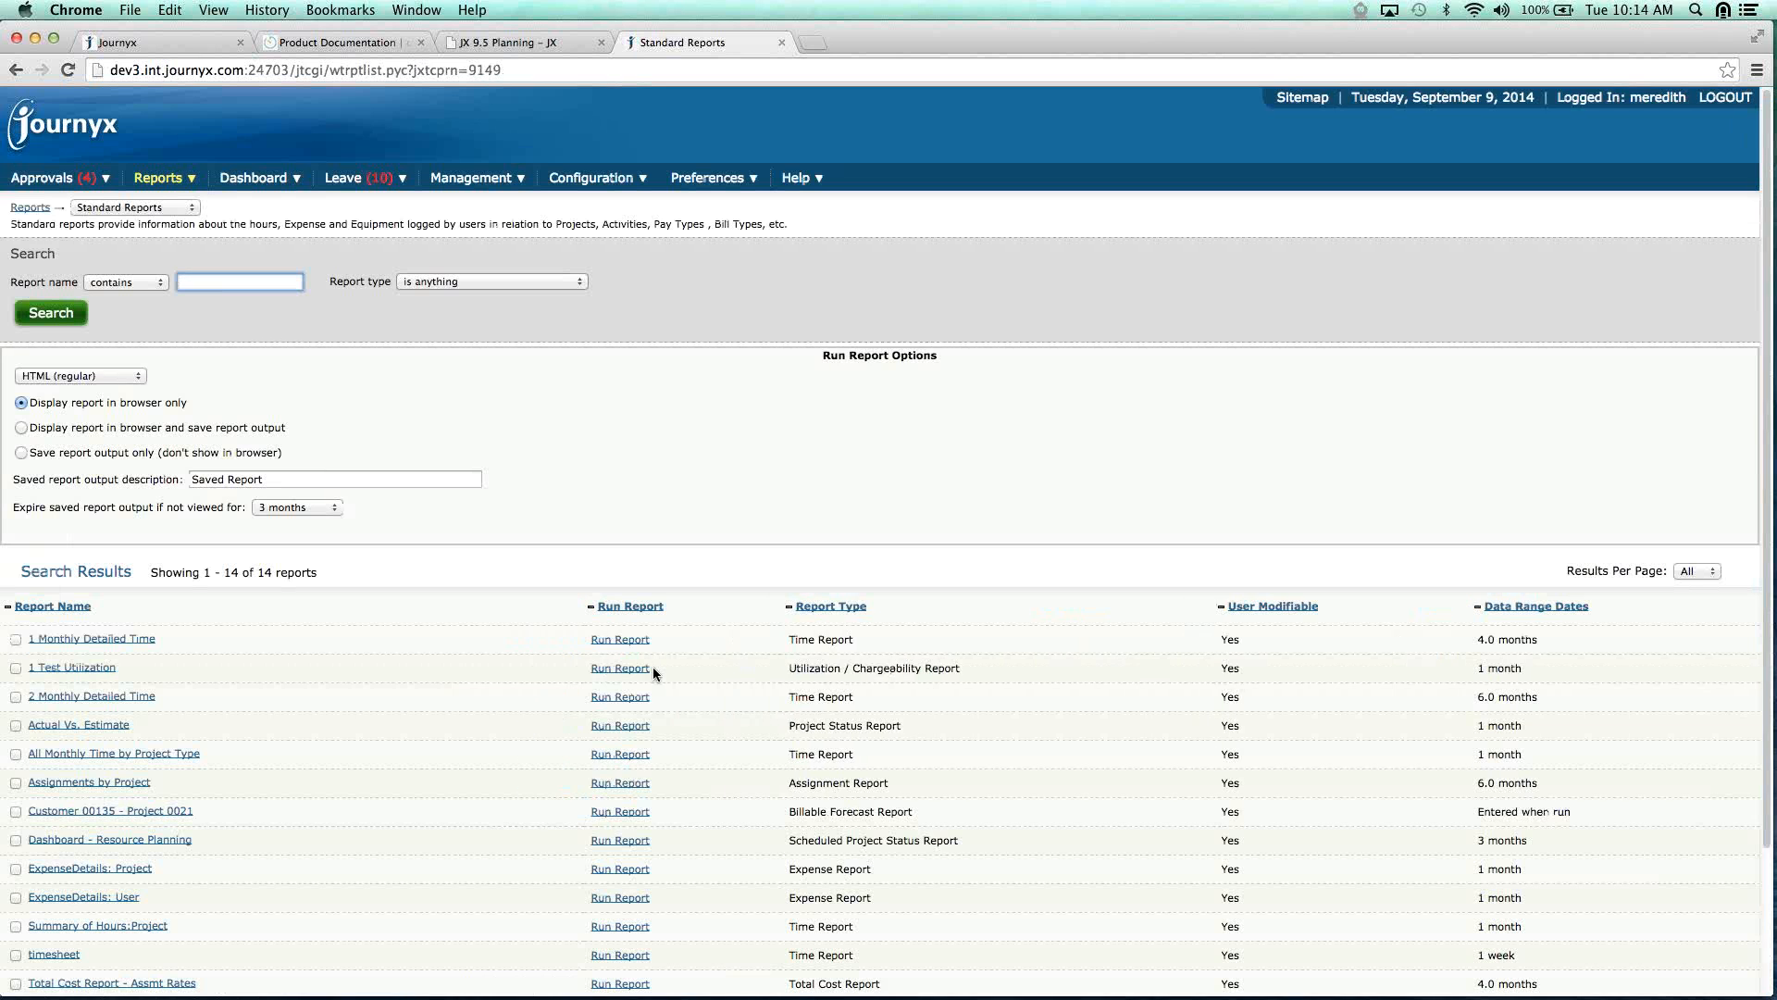
pyautogui.scroll(-2, 652, 667)
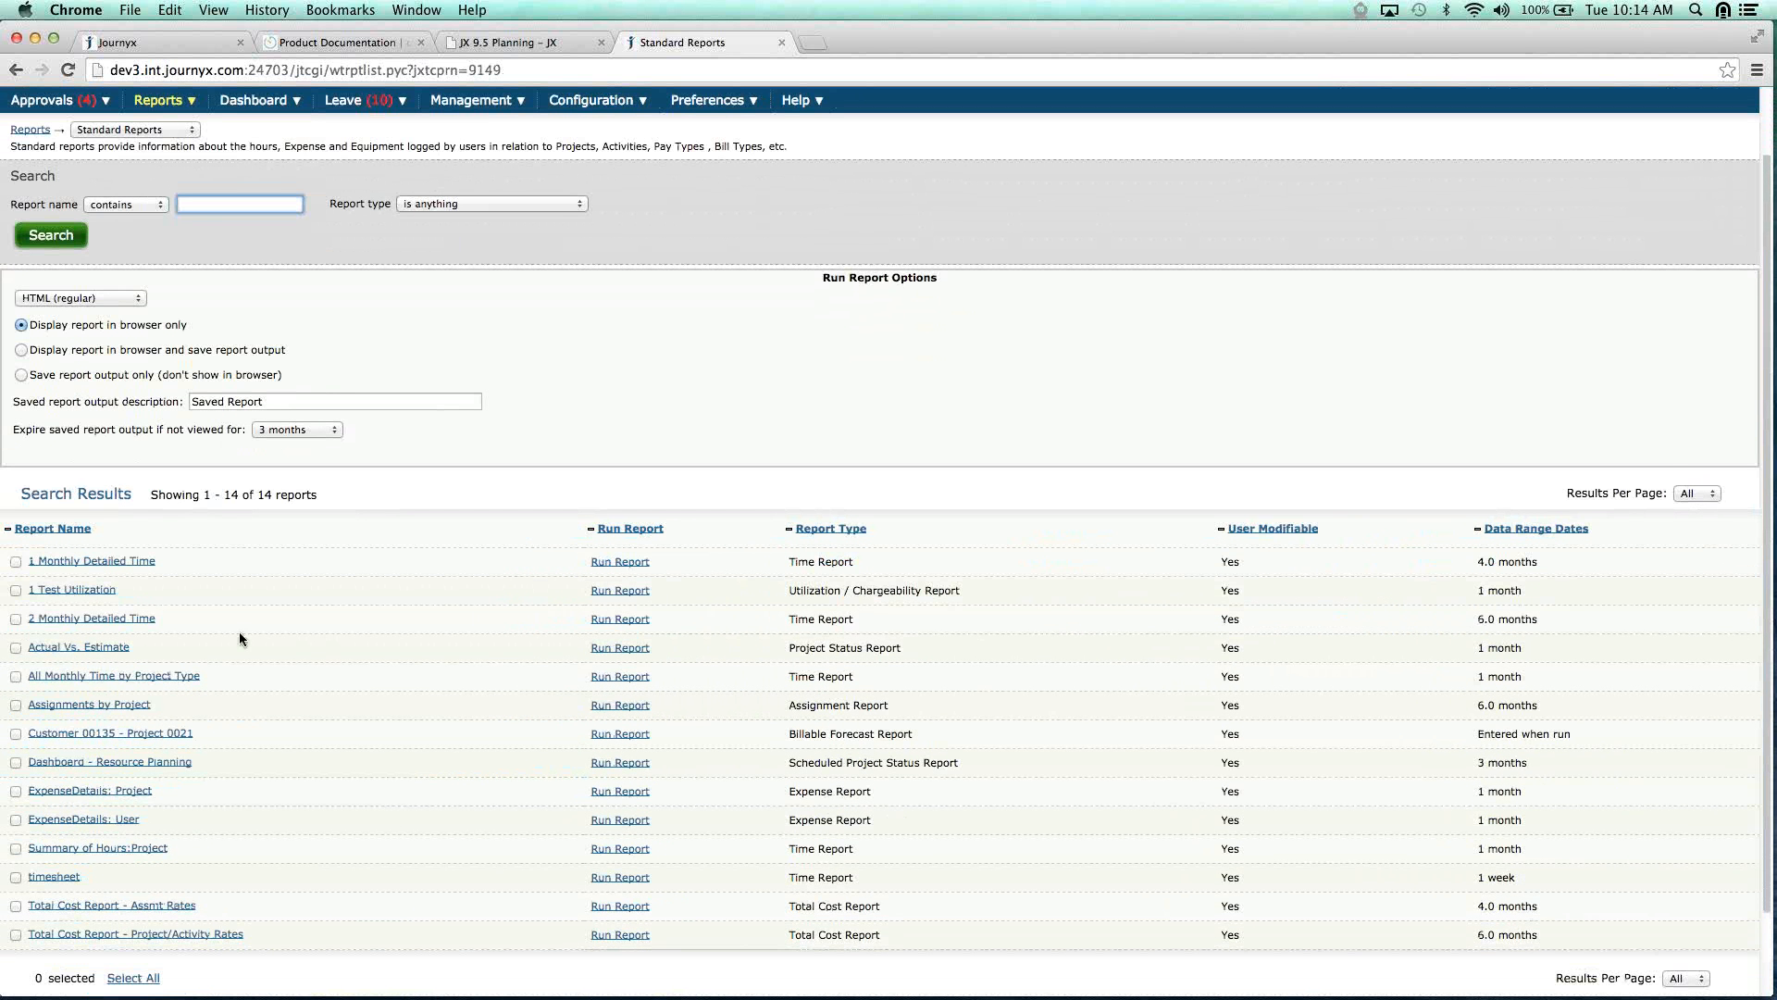
# Open Total Cost Report - Project/Activity Rates for modification and try Pay Rate Origin set to User.
pyautogui.click(135, 935)
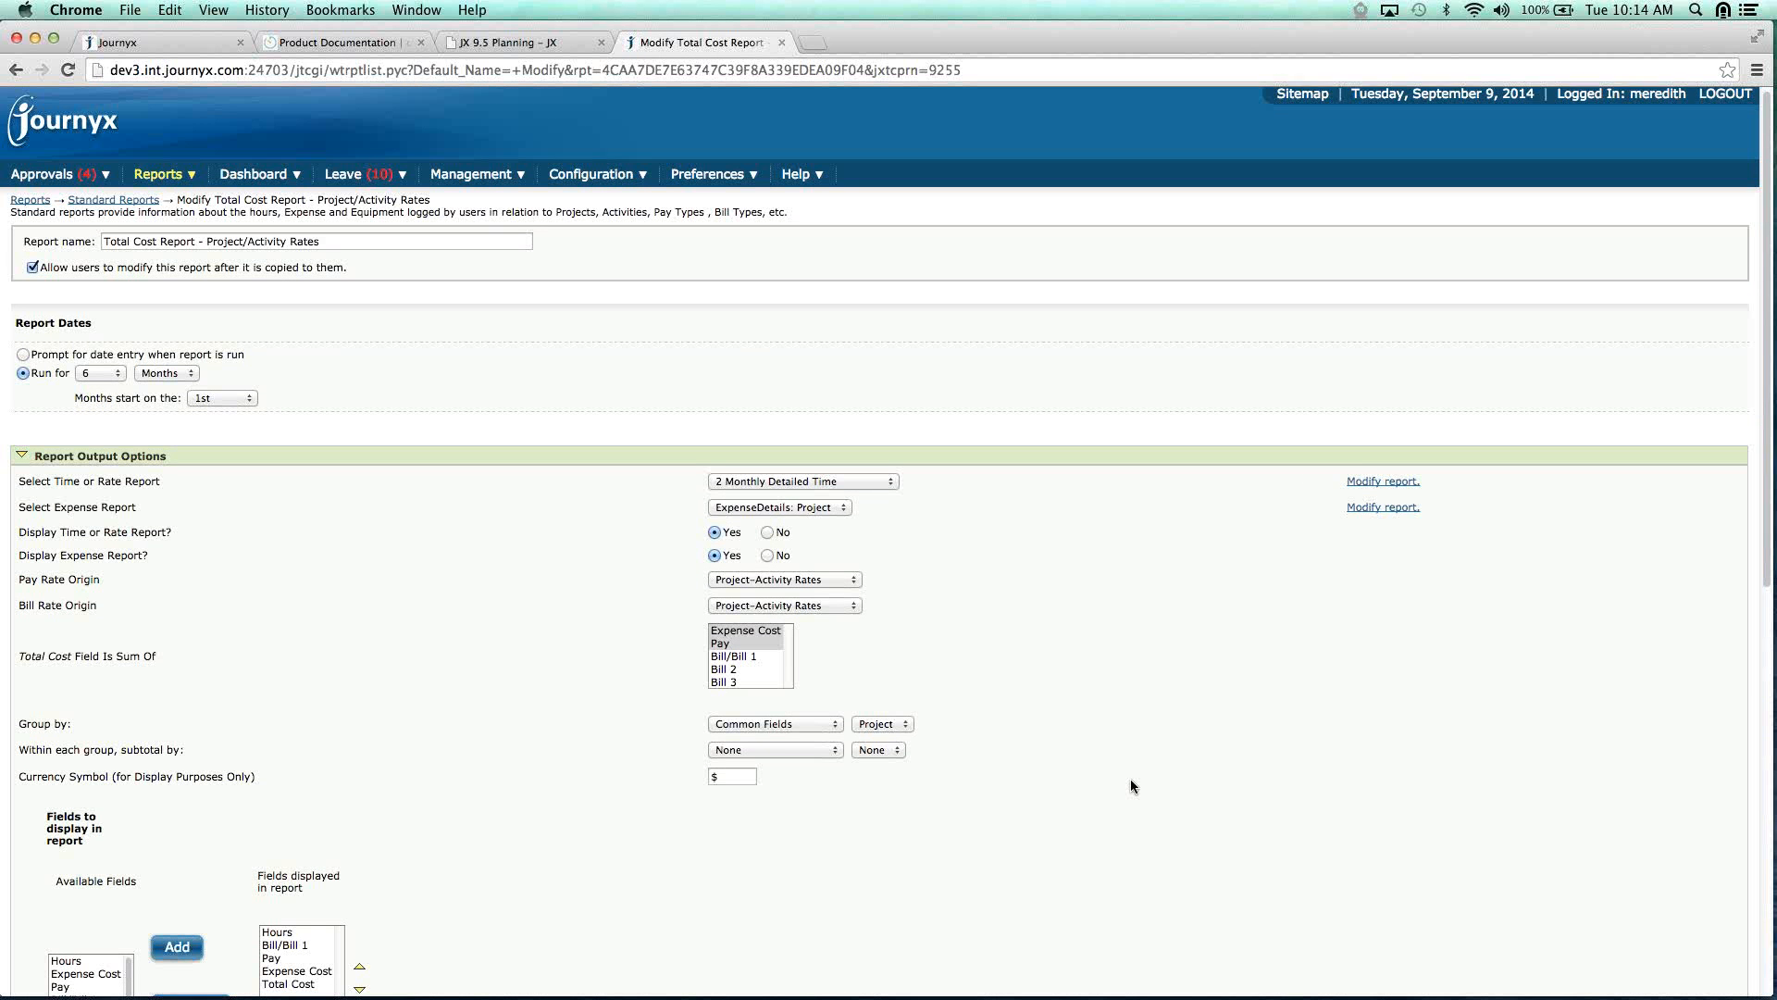
pyautogui.scroll(-1, 1130, 782)
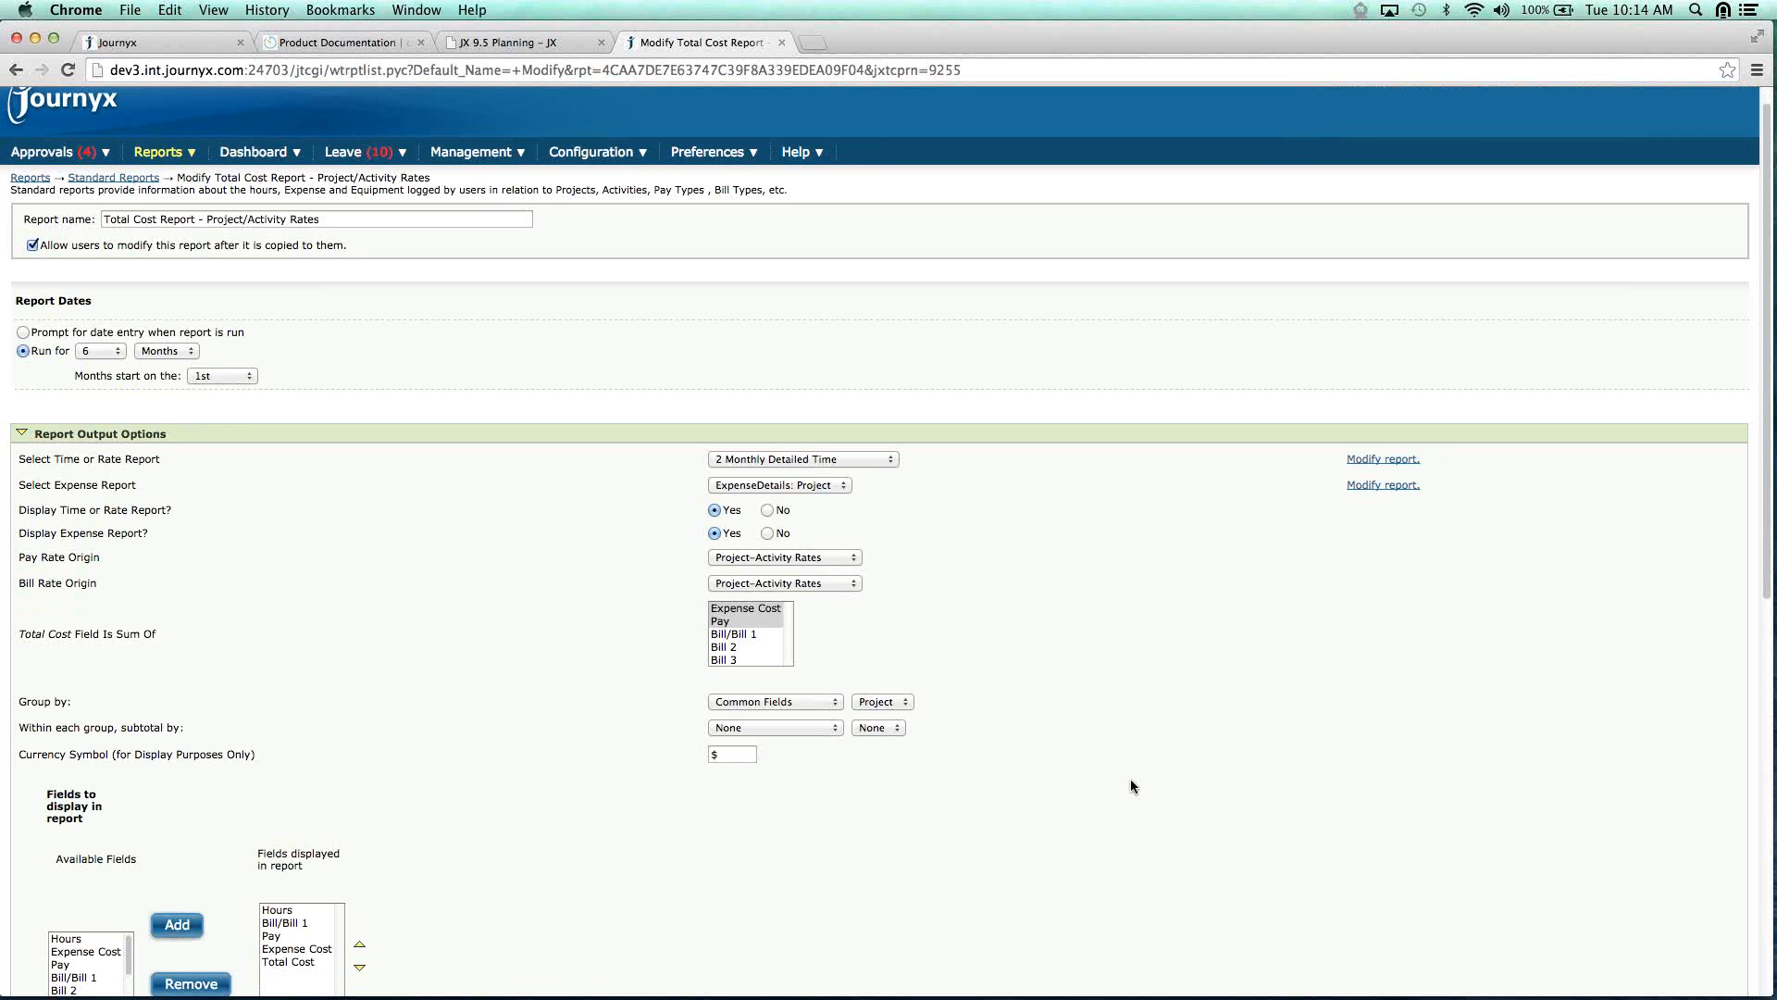
pyautogui.click(786, 557)
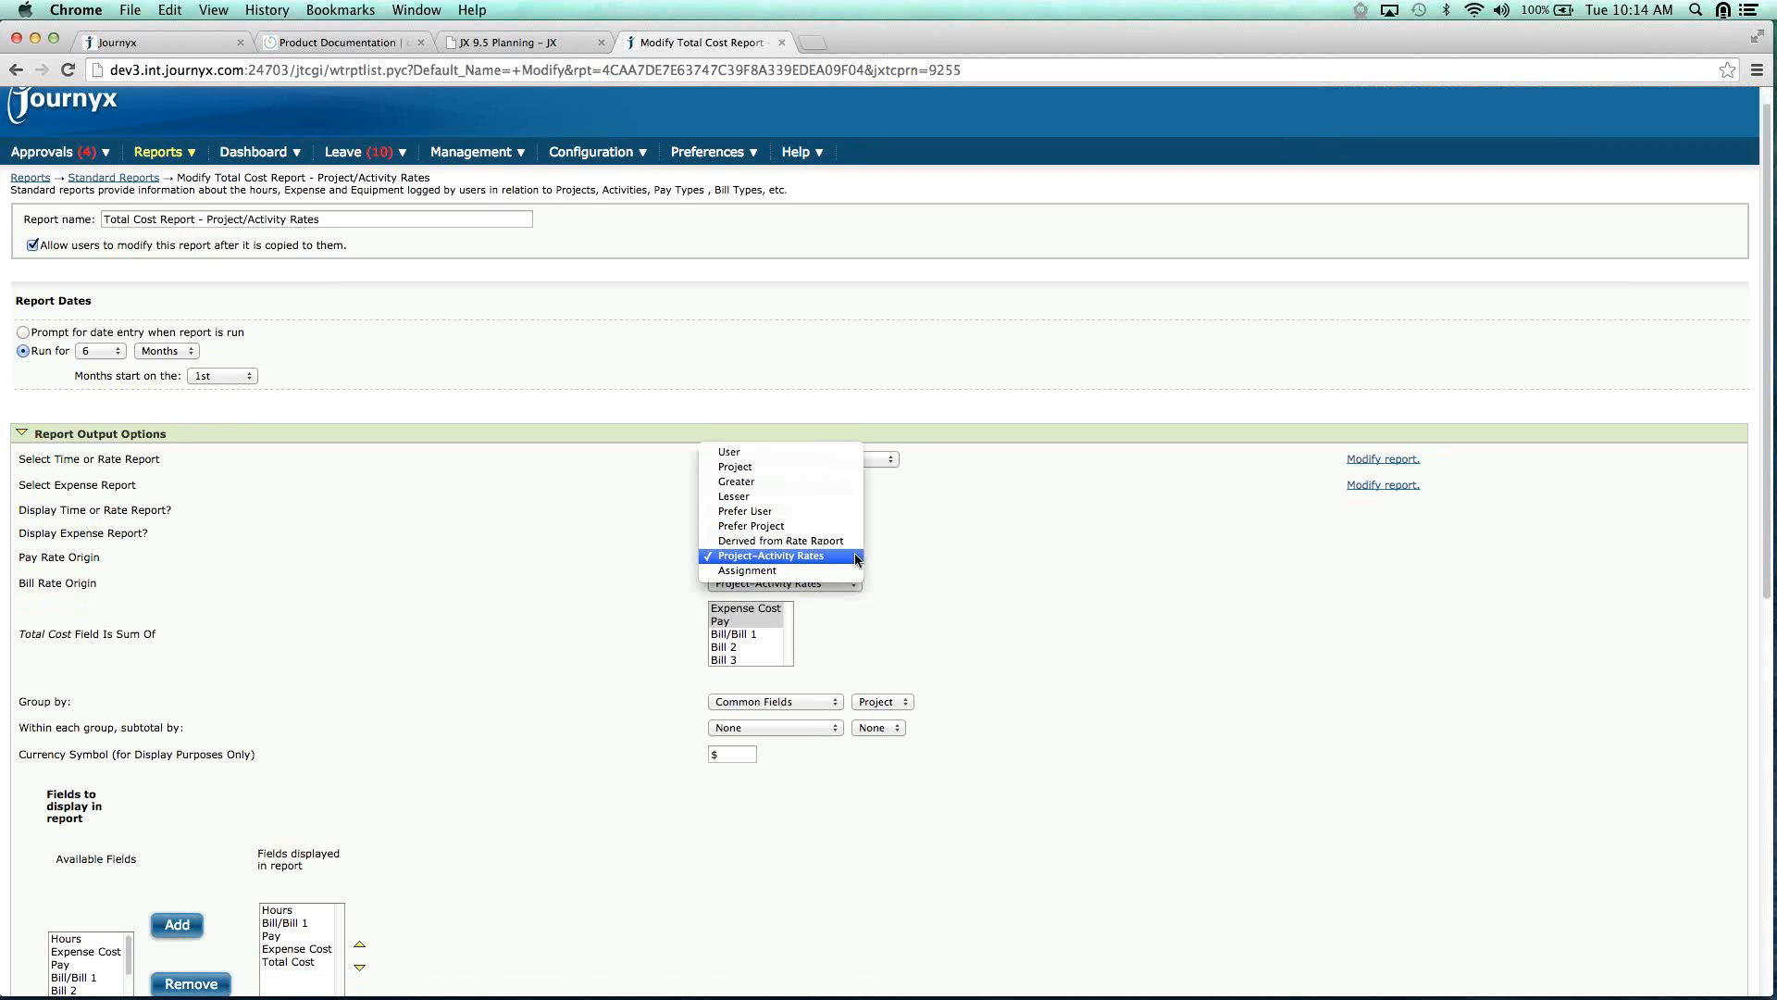
pyautogui.click(763, 453)
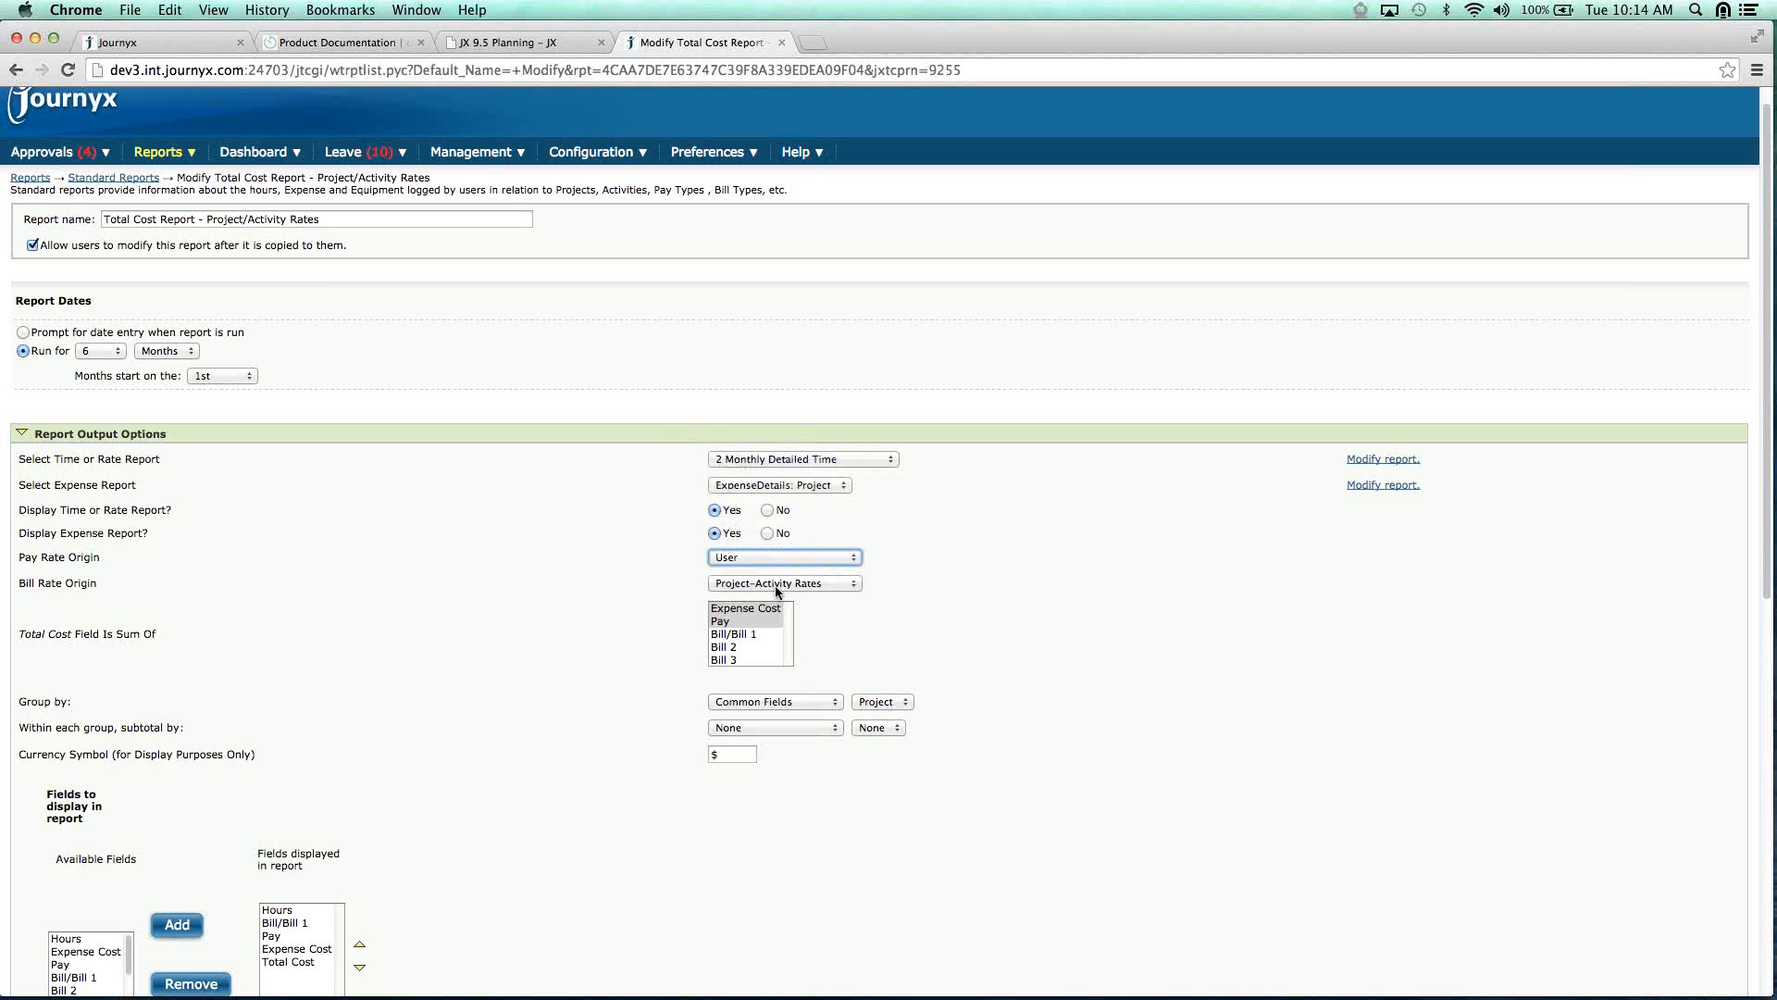
# Restore Pay Rate Origin to Project-Activity Rates, noting the Bill Rate Origin setting.
pyautogui.click(852, 558)
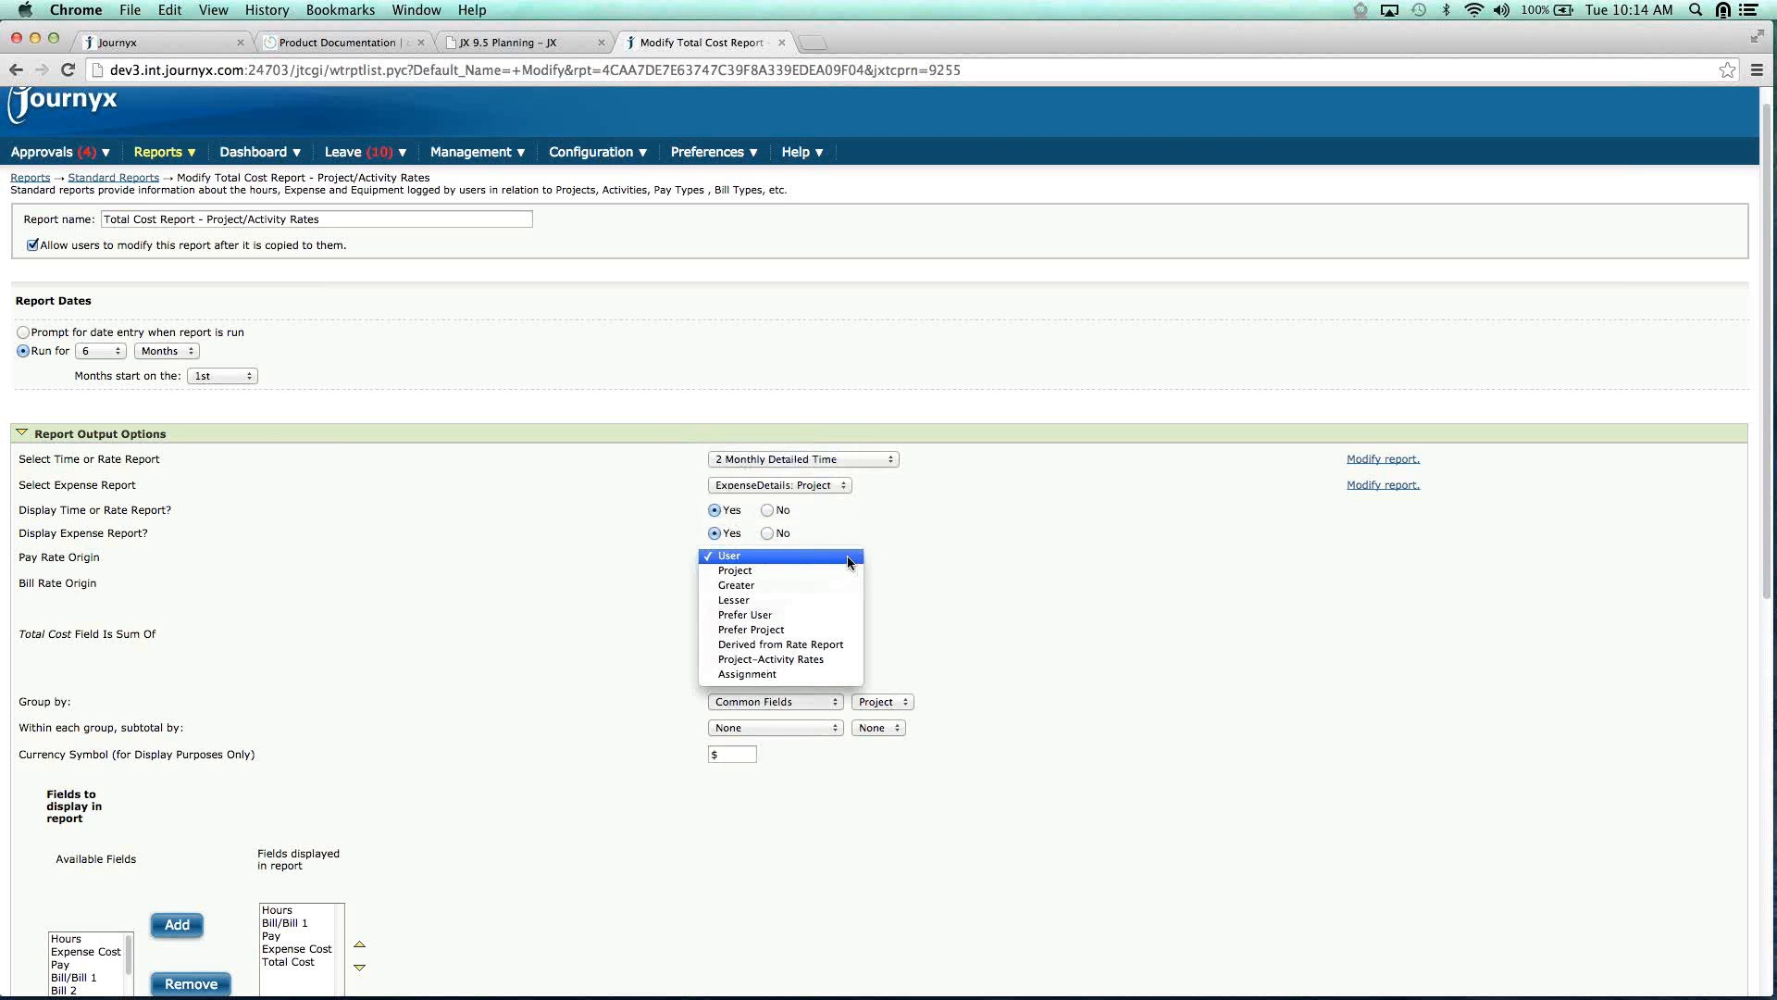
pyautogui.press('Return')
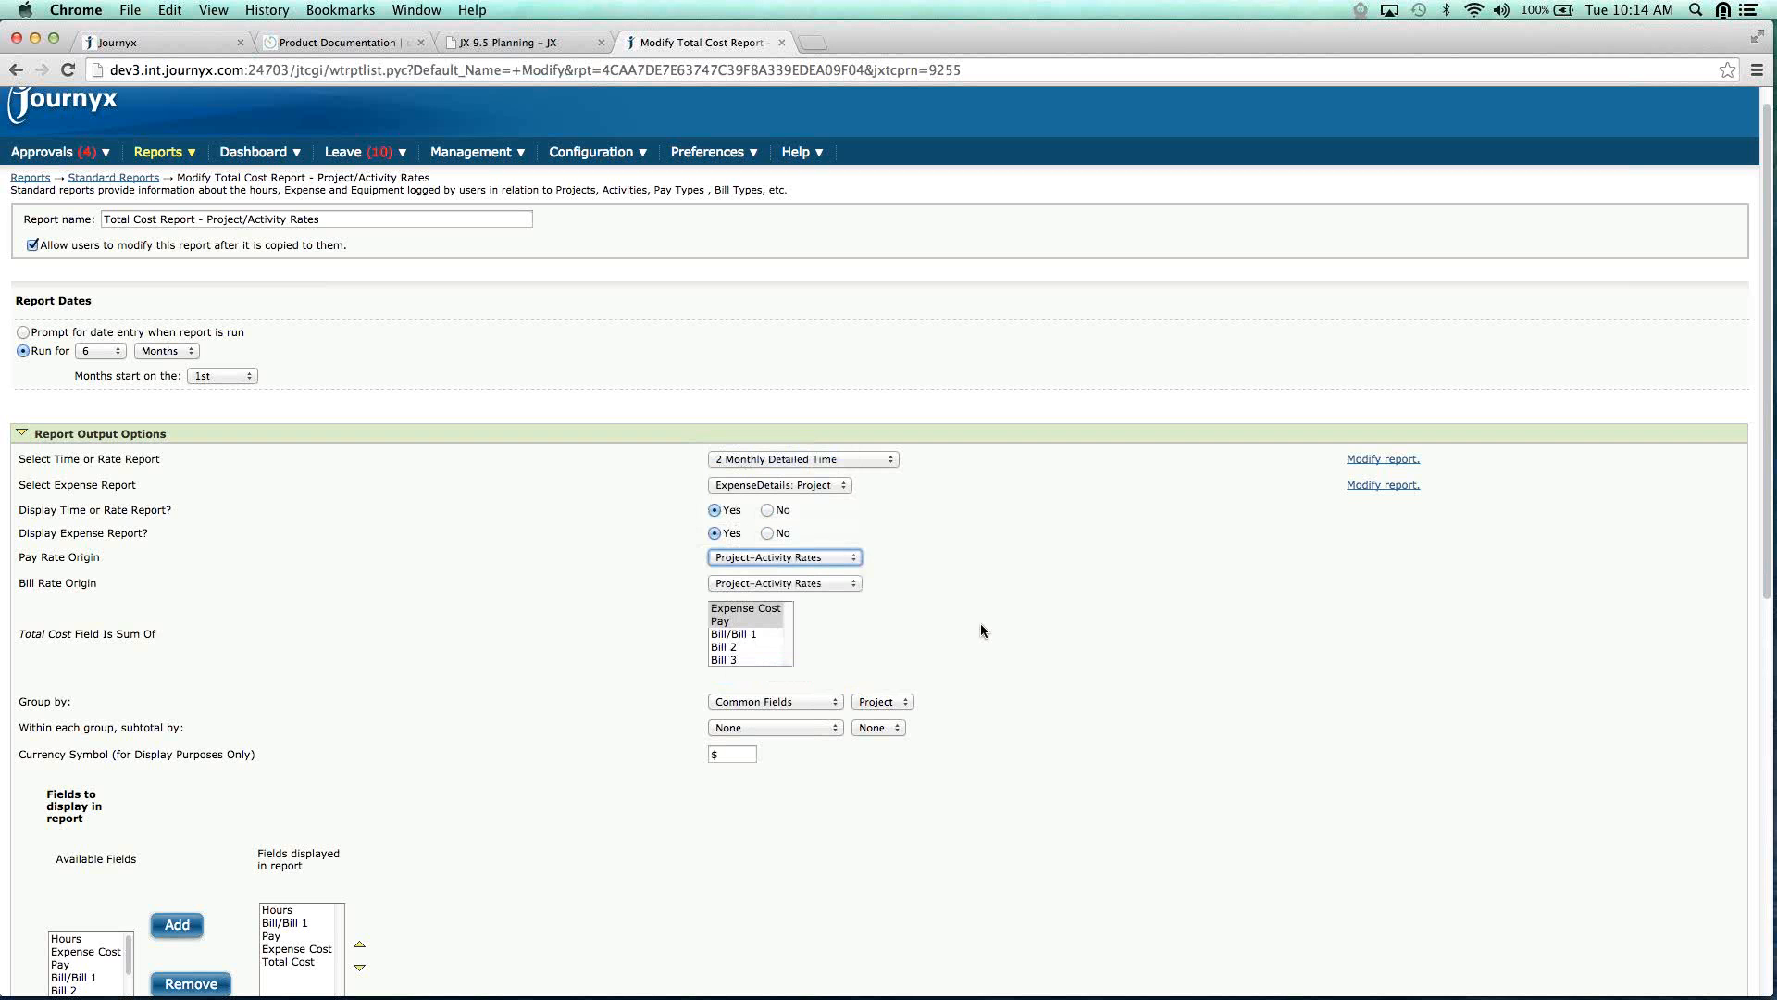
pyautogui.moveTo(19, 557); pyautogui.dragTo(97, 584)
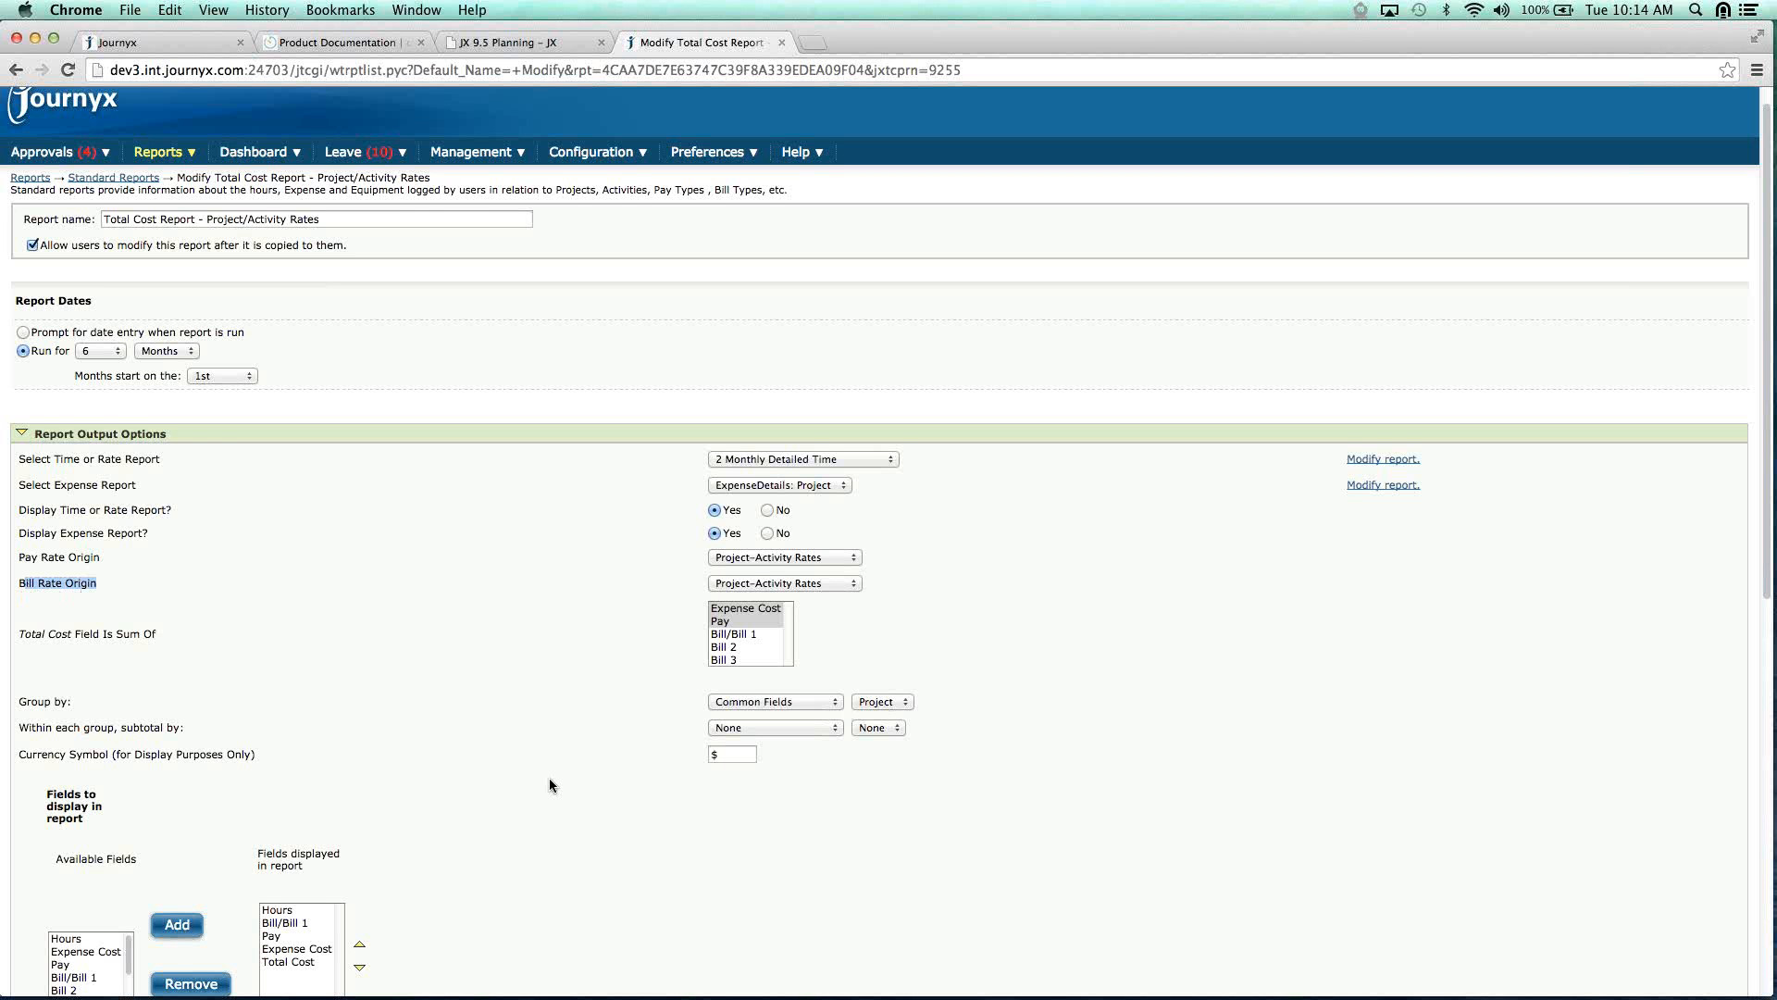
pyautogui.scroll(-1, 548, 778)
pyautogui.click(853, 549)
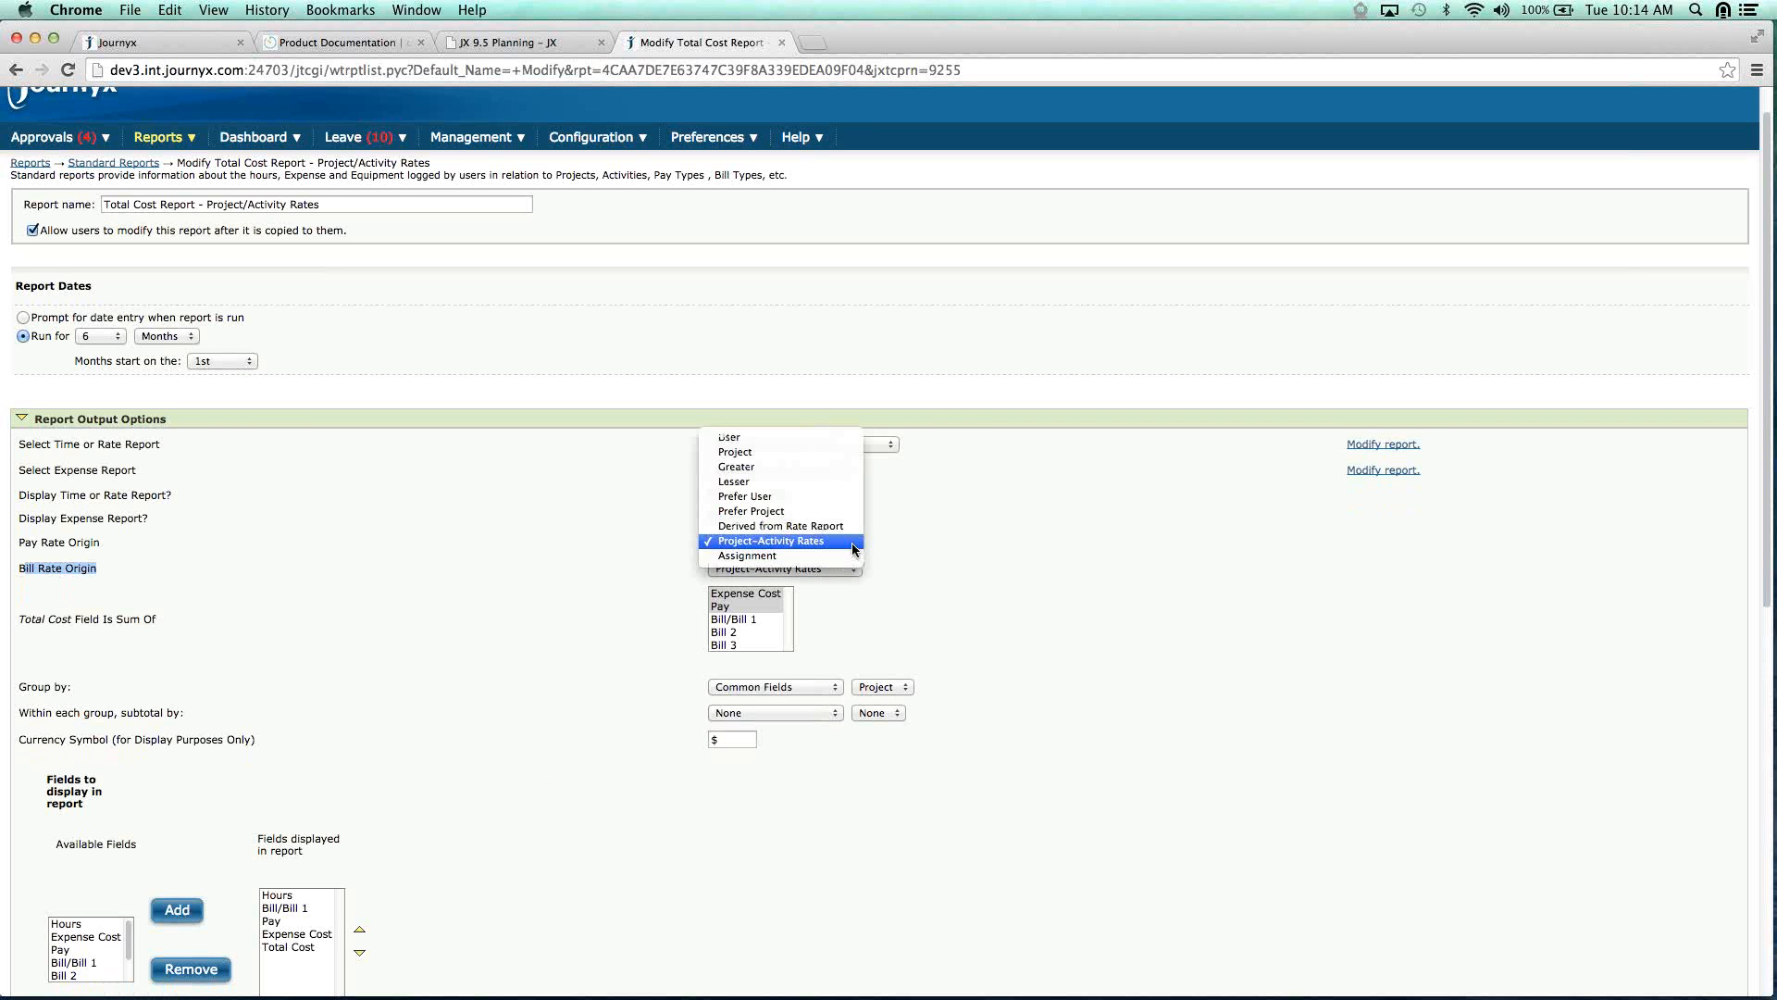
pyautogui.click(852, 545)
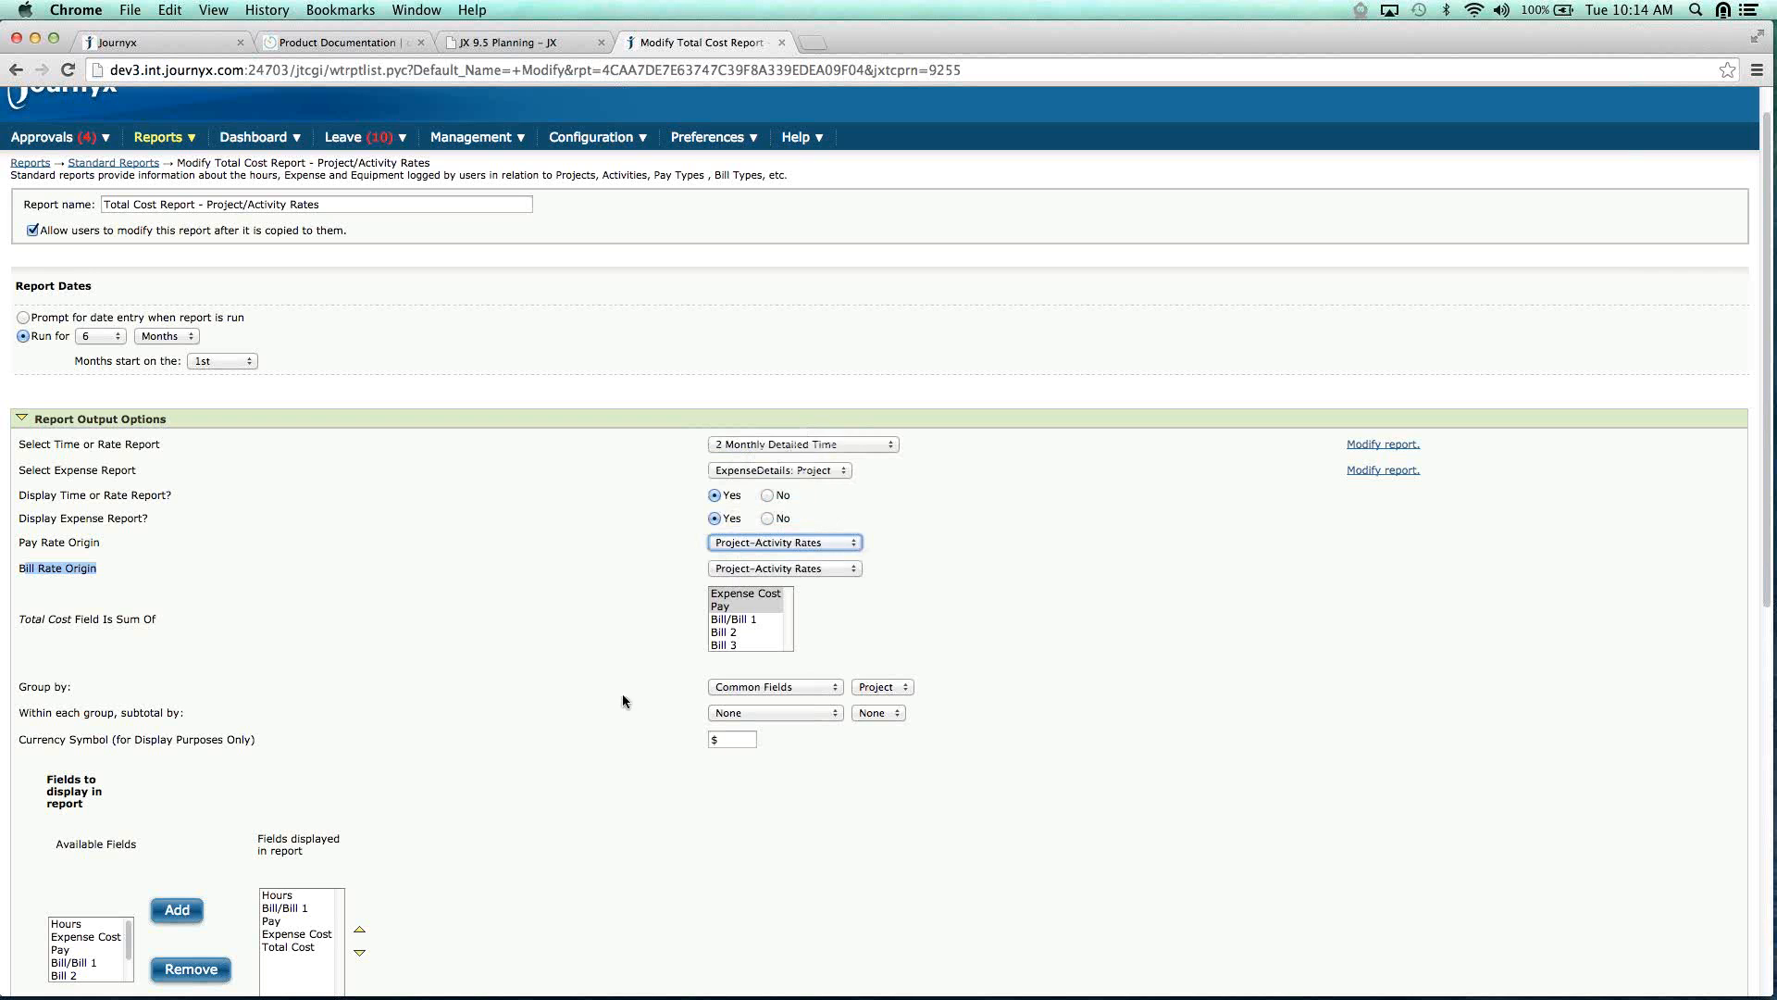
pyautogui.scroll(-10, 505, 699)
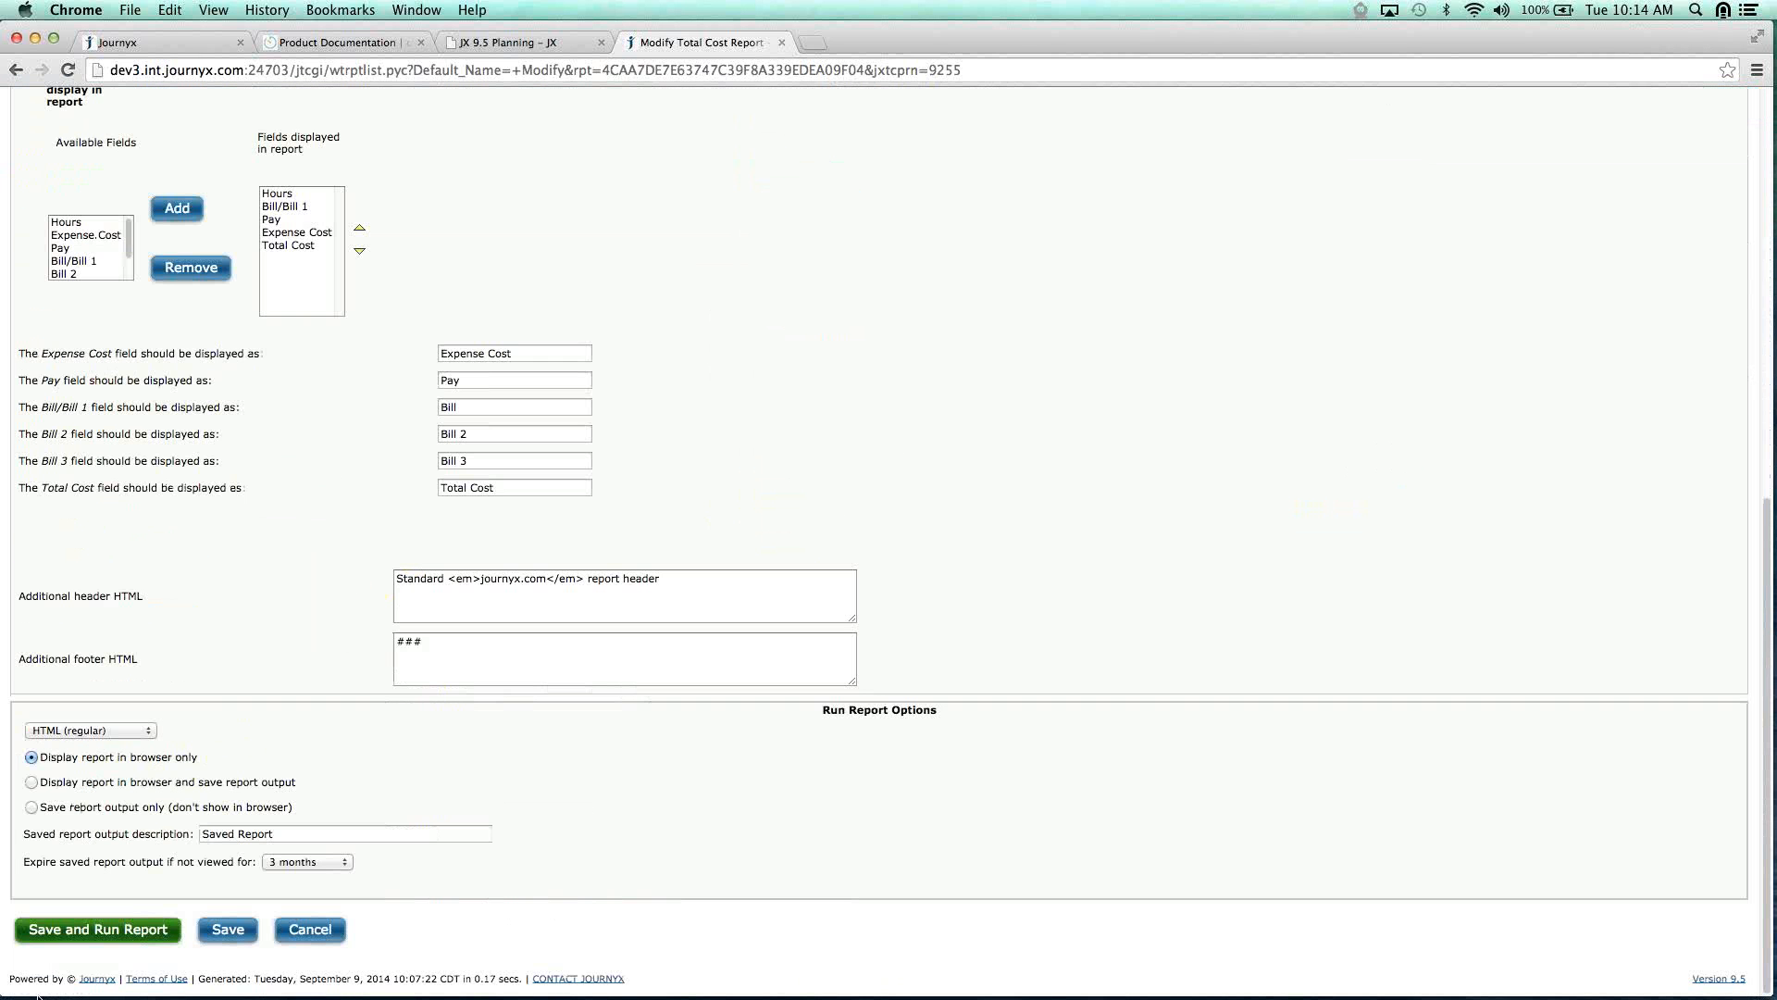
# Save and run the modified report, then run Total Cost Report - Assmt Rates for June–September 2014.
pyautogui.click(71, 934)
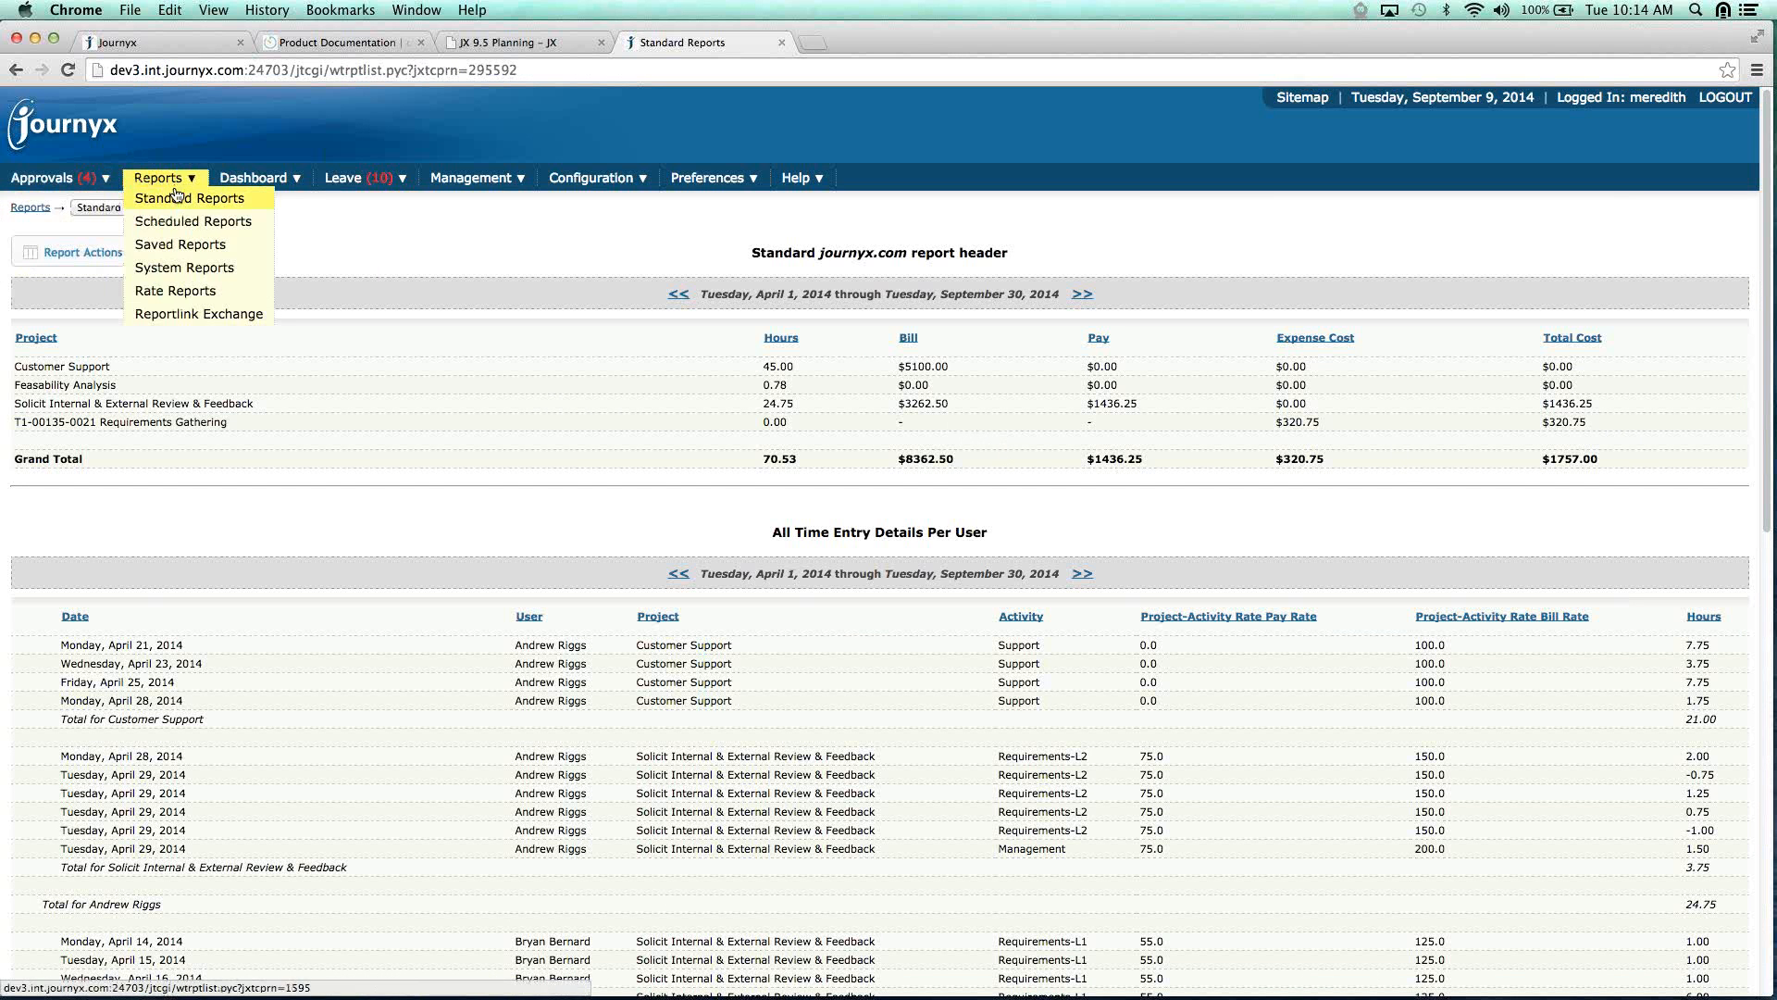
pyautogui.click(176, 197)
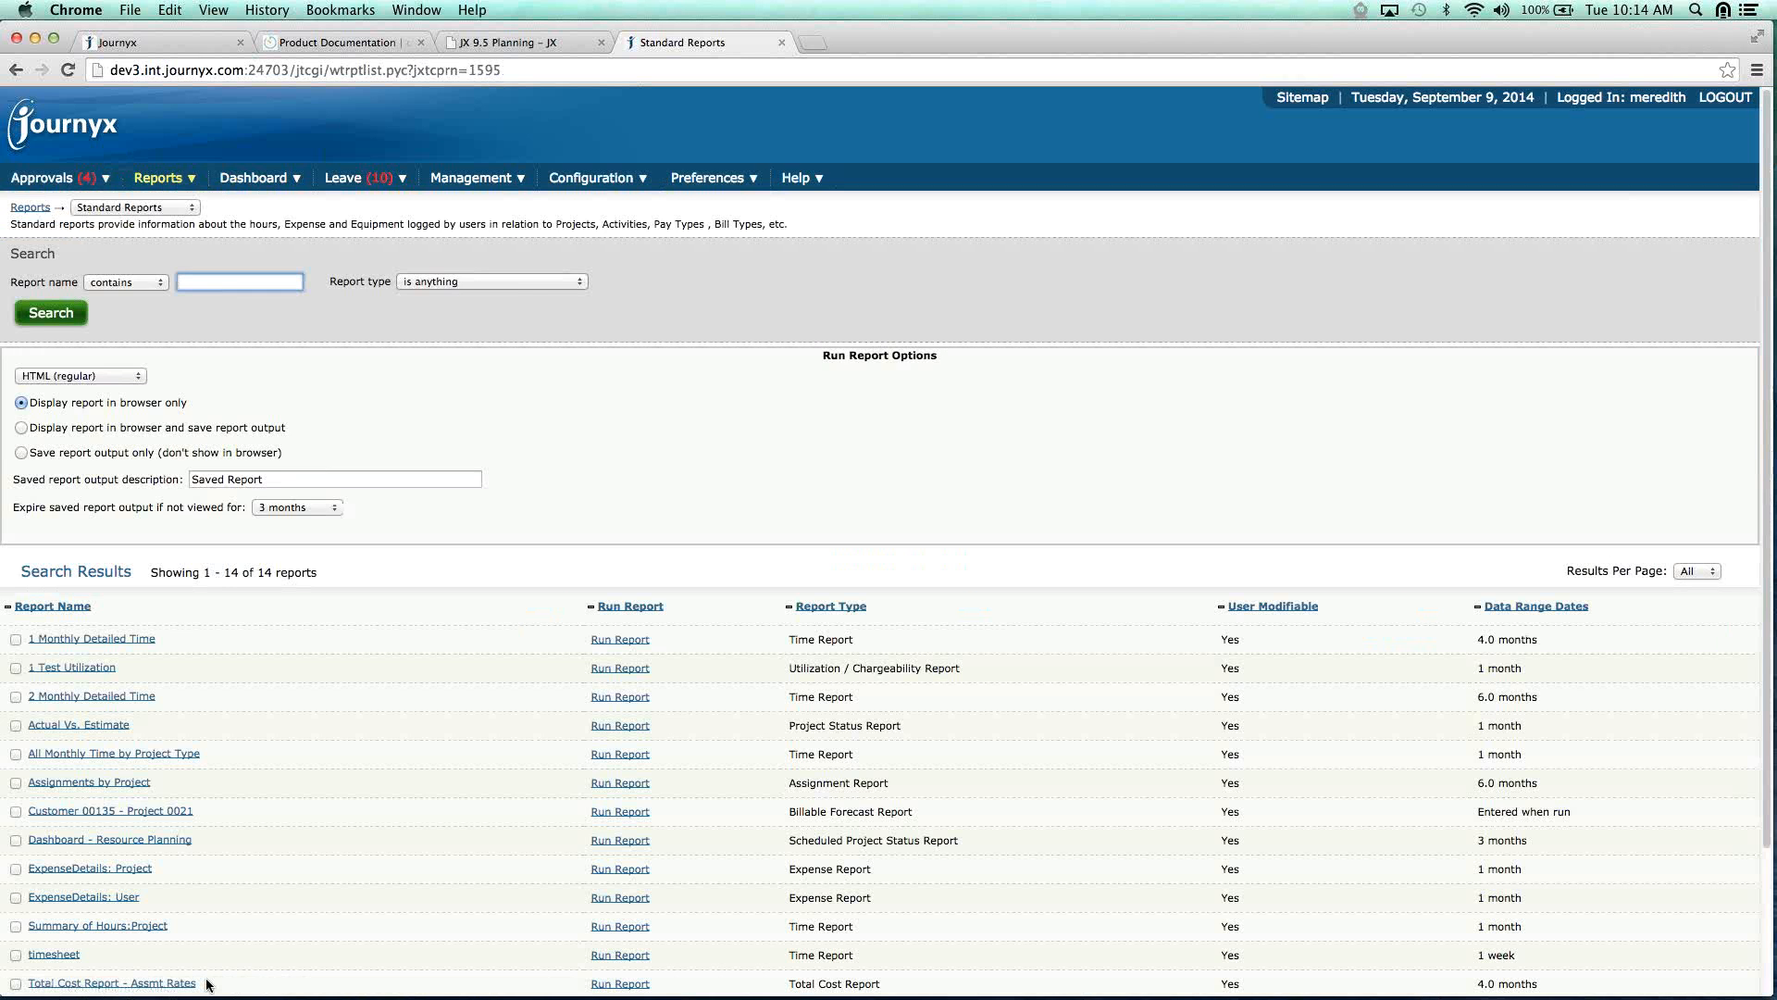
pyautogui.scroll(-3, 635, 896)
pyautogui.click(637, 897)
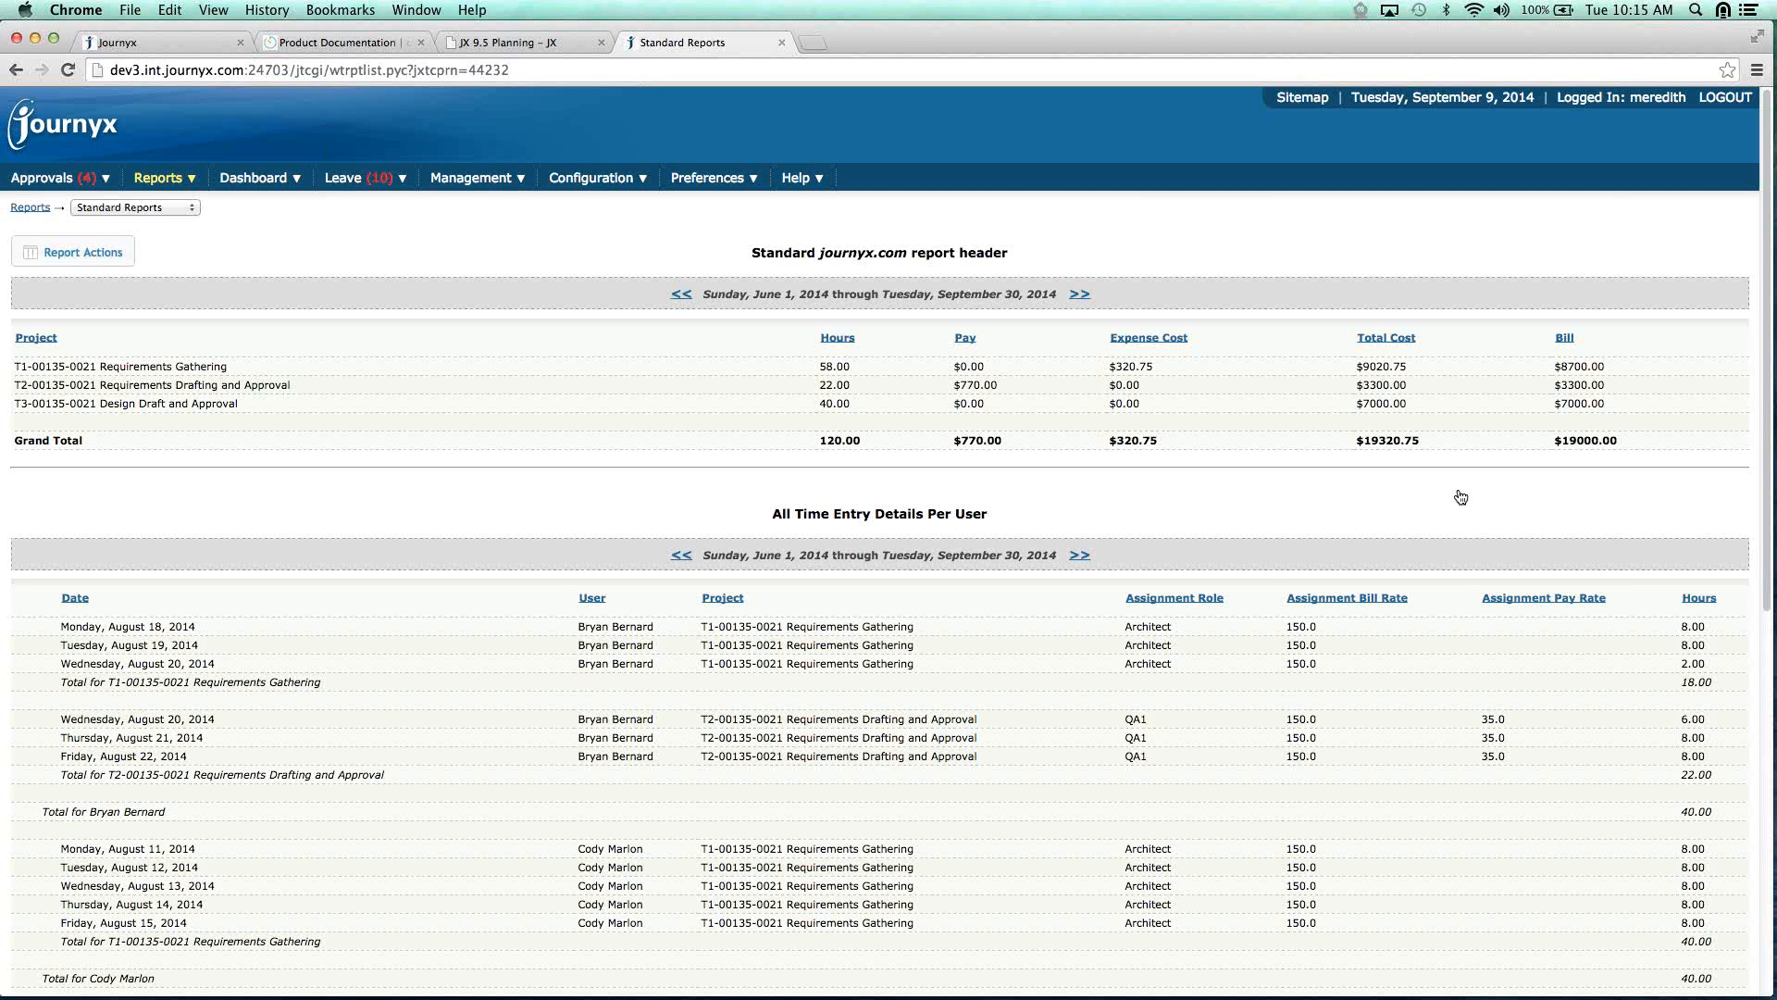
pyautogui.press('super+Tab')
pyautogui.press('super+Tab')
pyautogui.press('super+Tab')
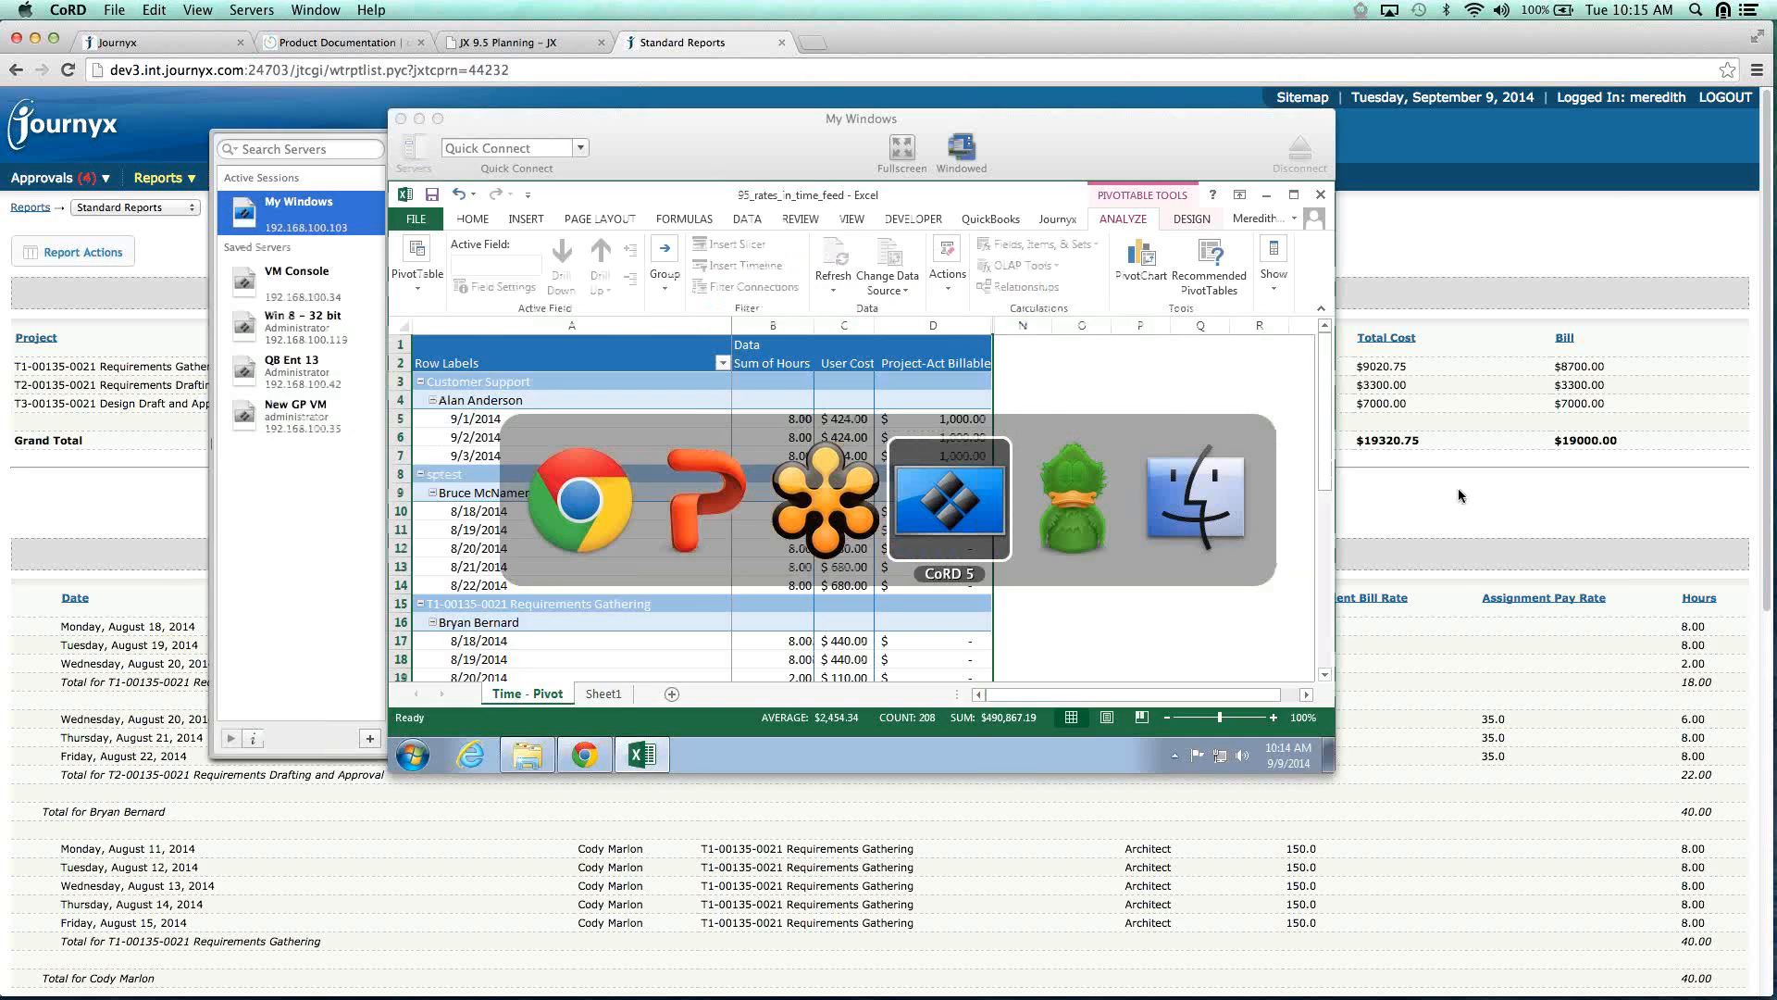
# Unhide columns D–N in the Time - Pivot sheet to show Assmt Billable, User Pay Hrly and User Bill Hrly rates.
pyautogui.click(907, 157)
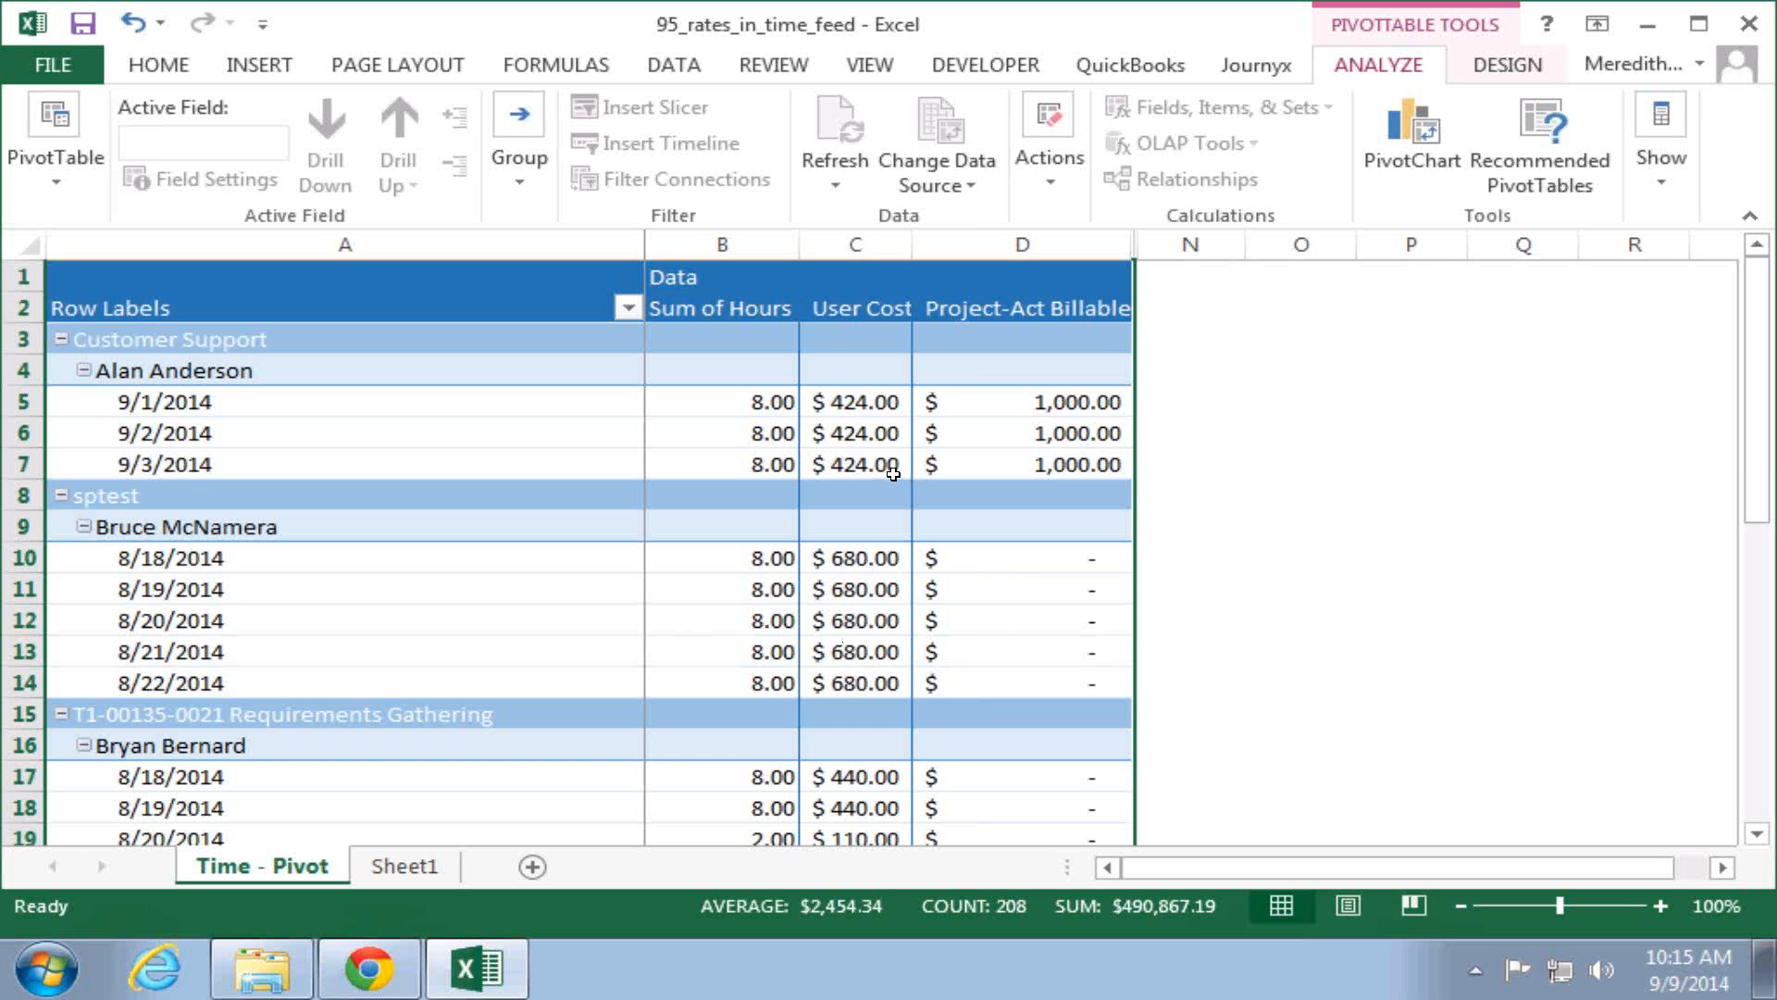
pyautogui.click(875, 244)
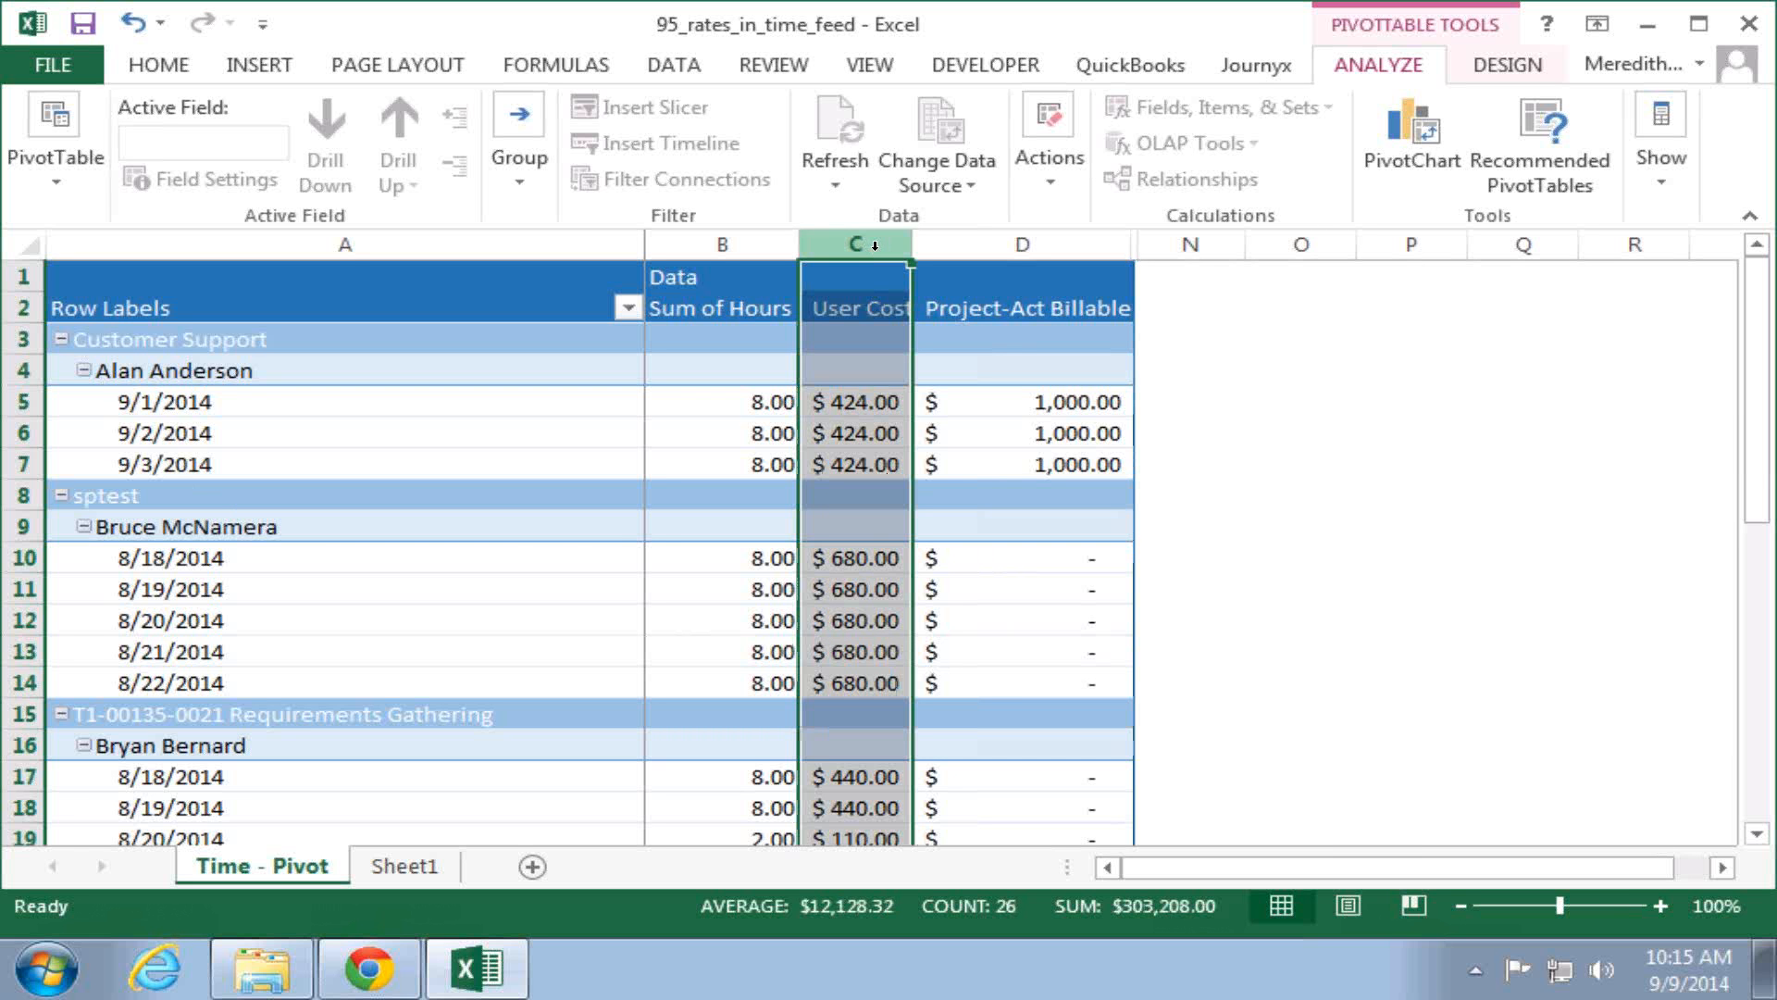
pyautogui.click(1028, 245)
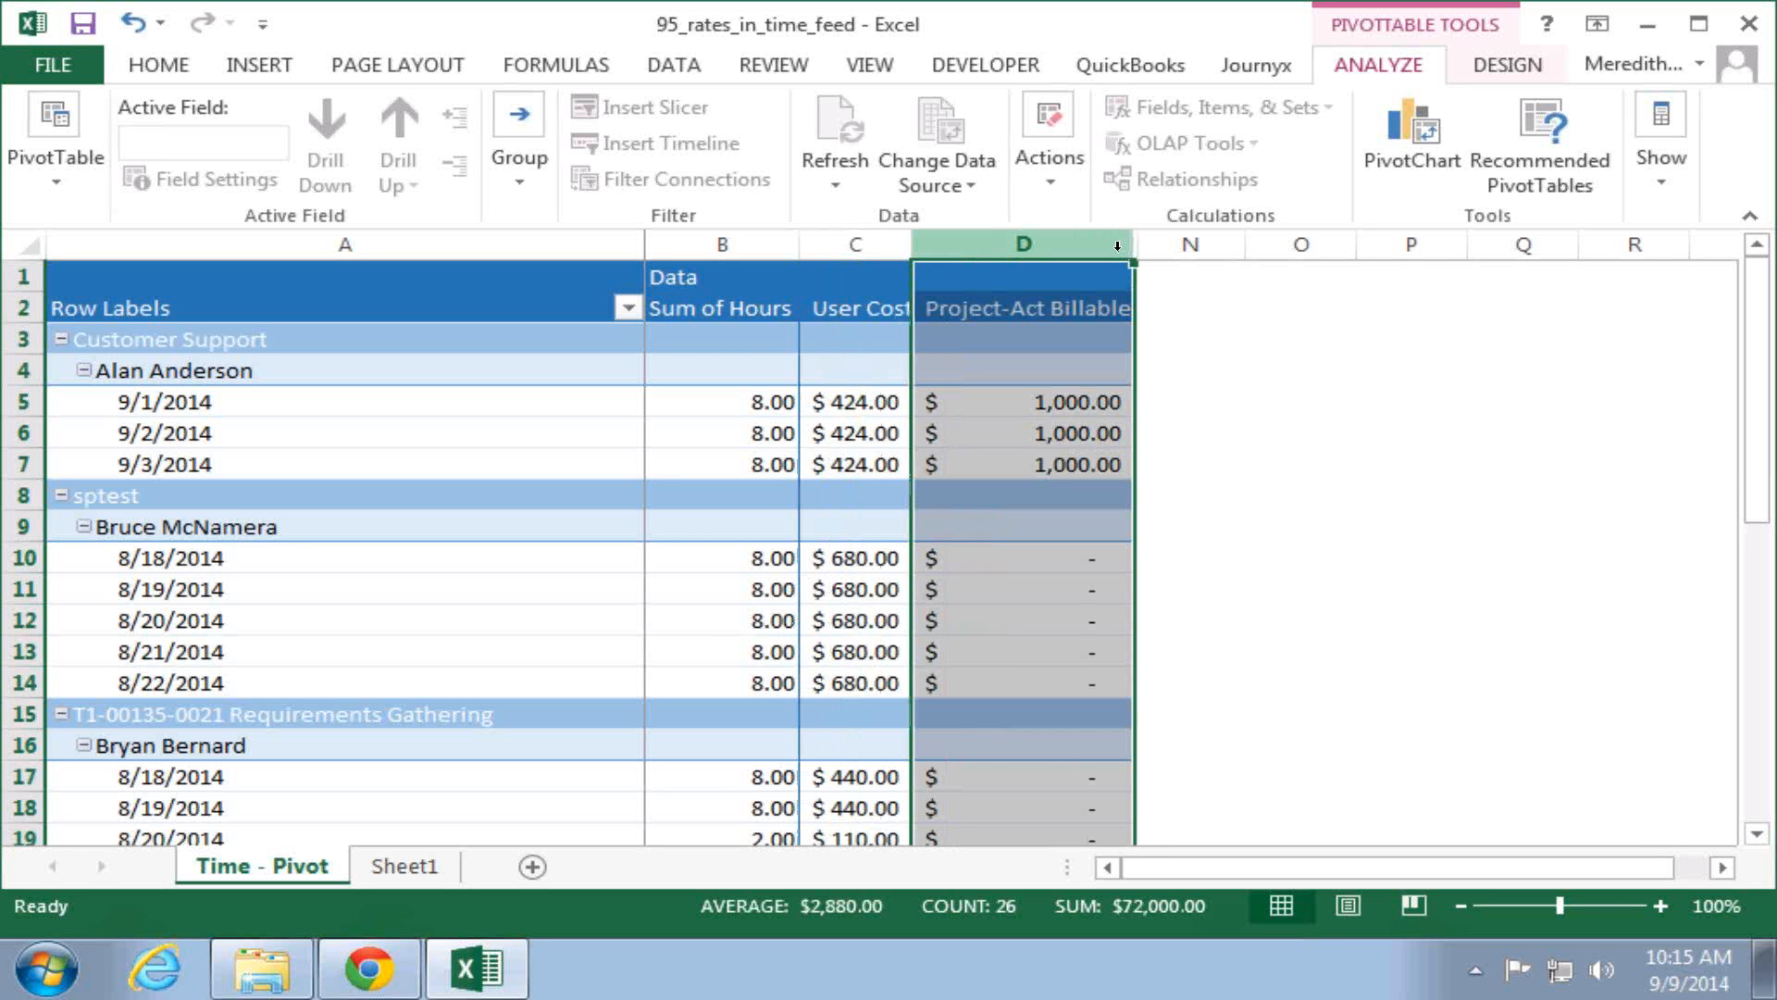
pyautogui.keyDown('shift'); pyautogui.click(1182, 245); pyautogui.keyUp('shift')
pyautogui.rightClick(1182, 245)
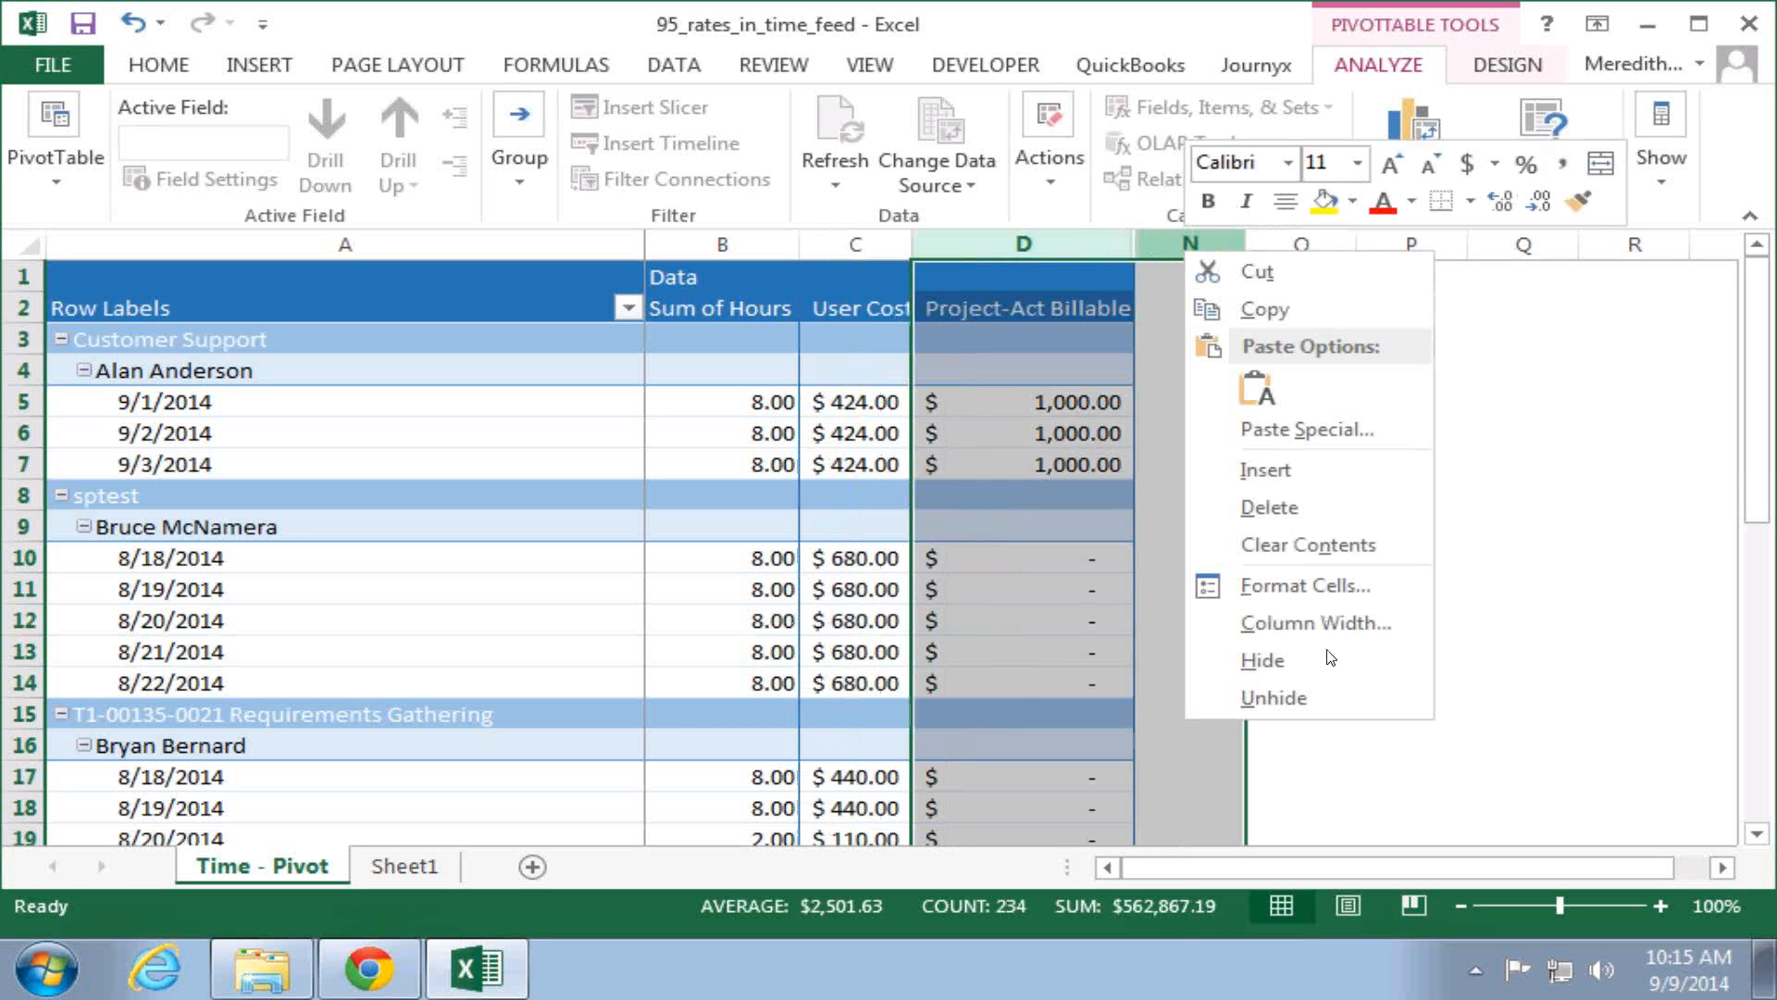
pyautogui.click(1285, 692)
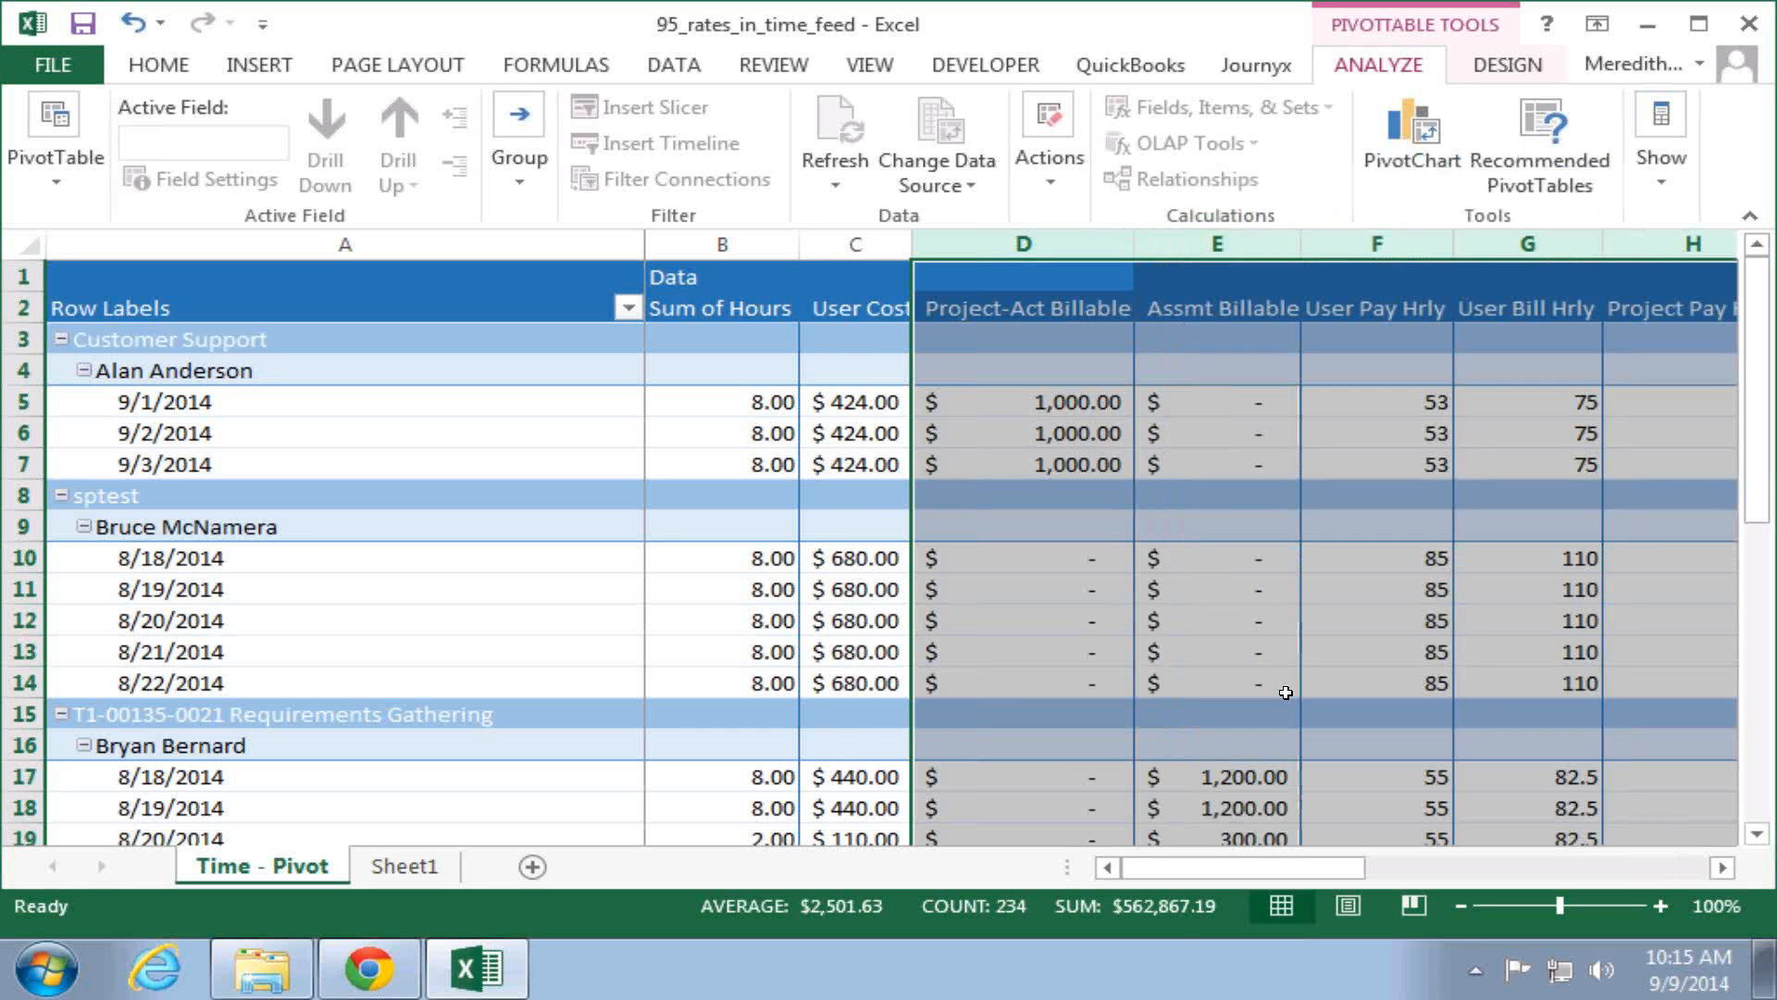
pyautogui.click(1213, 246)
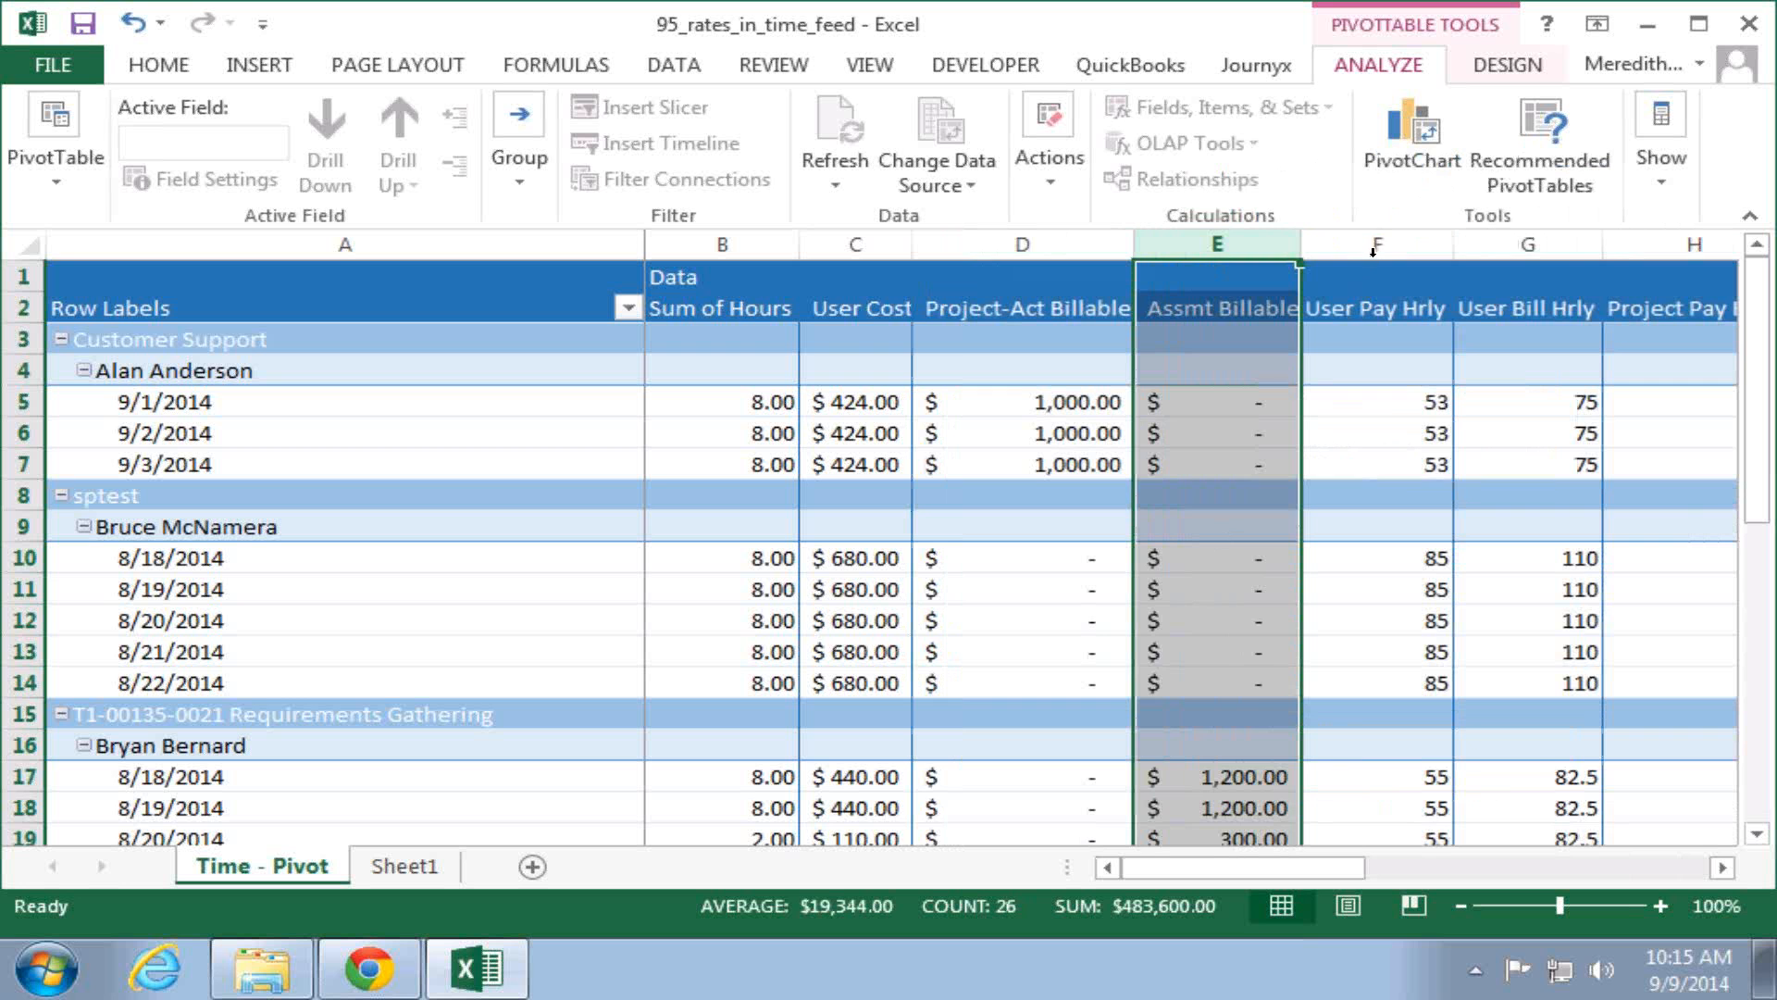
pyautogui.moveTo(1374, 243); pyautogui.dragTo(1666, 244)
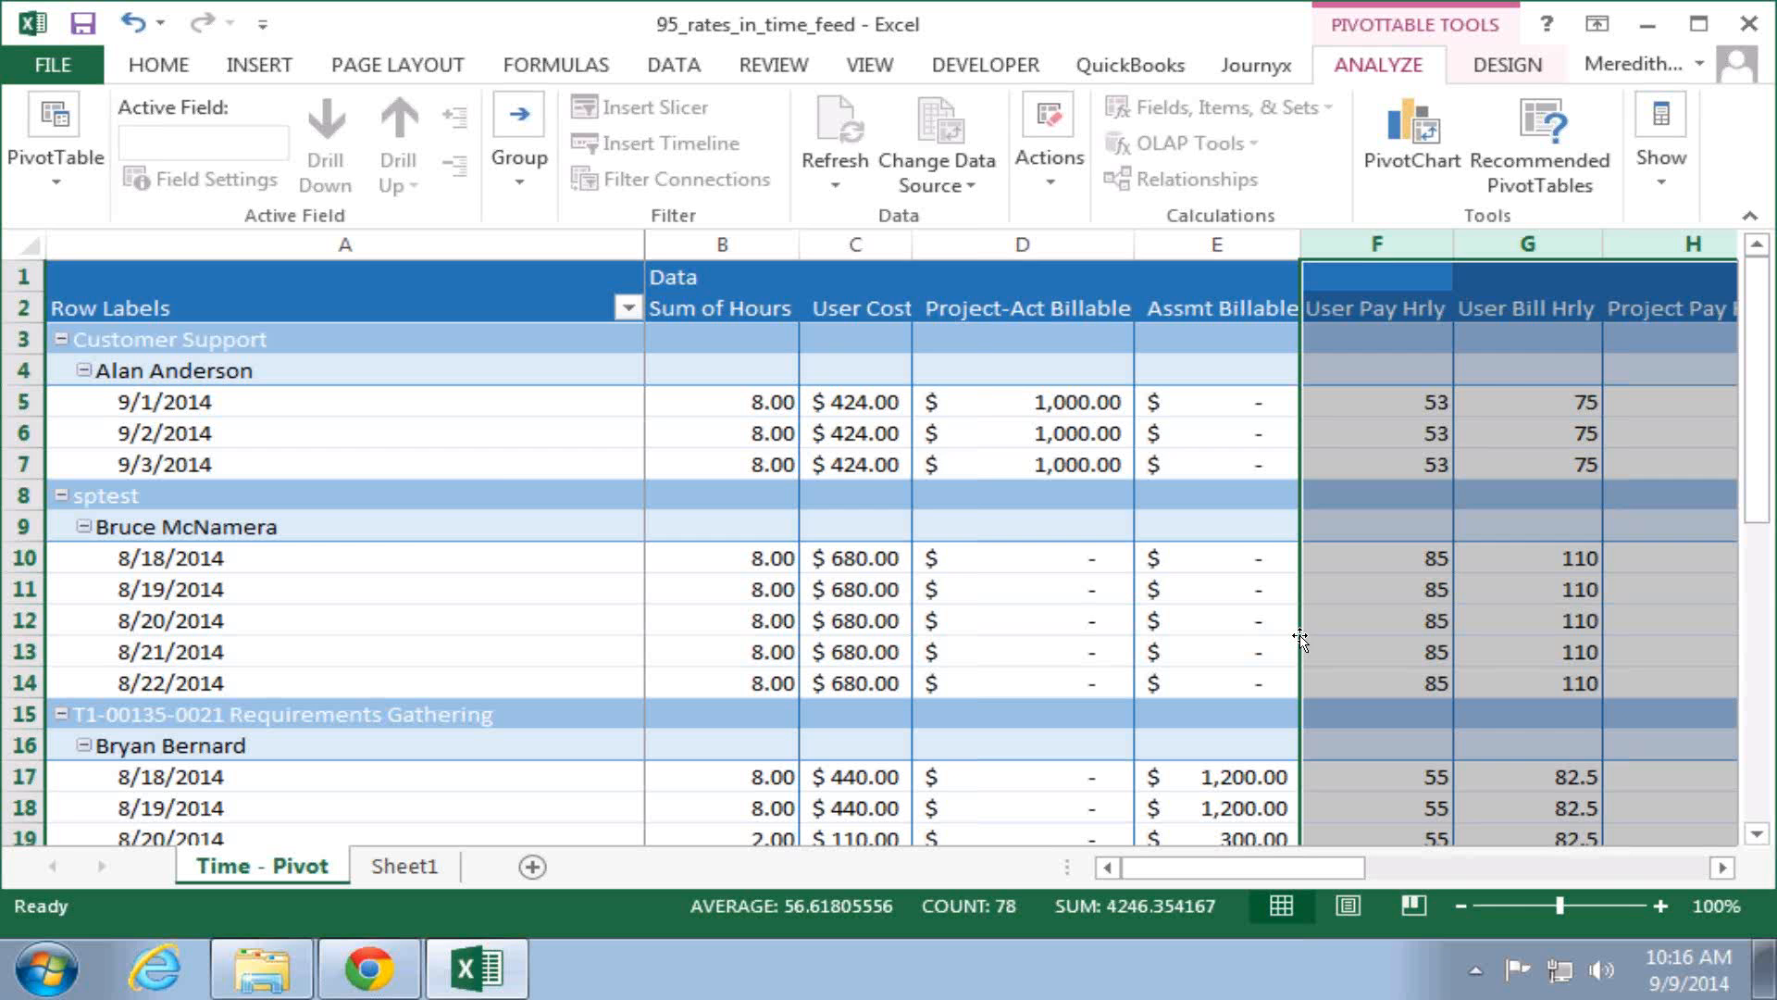
pyautogui.press('super+Tab')
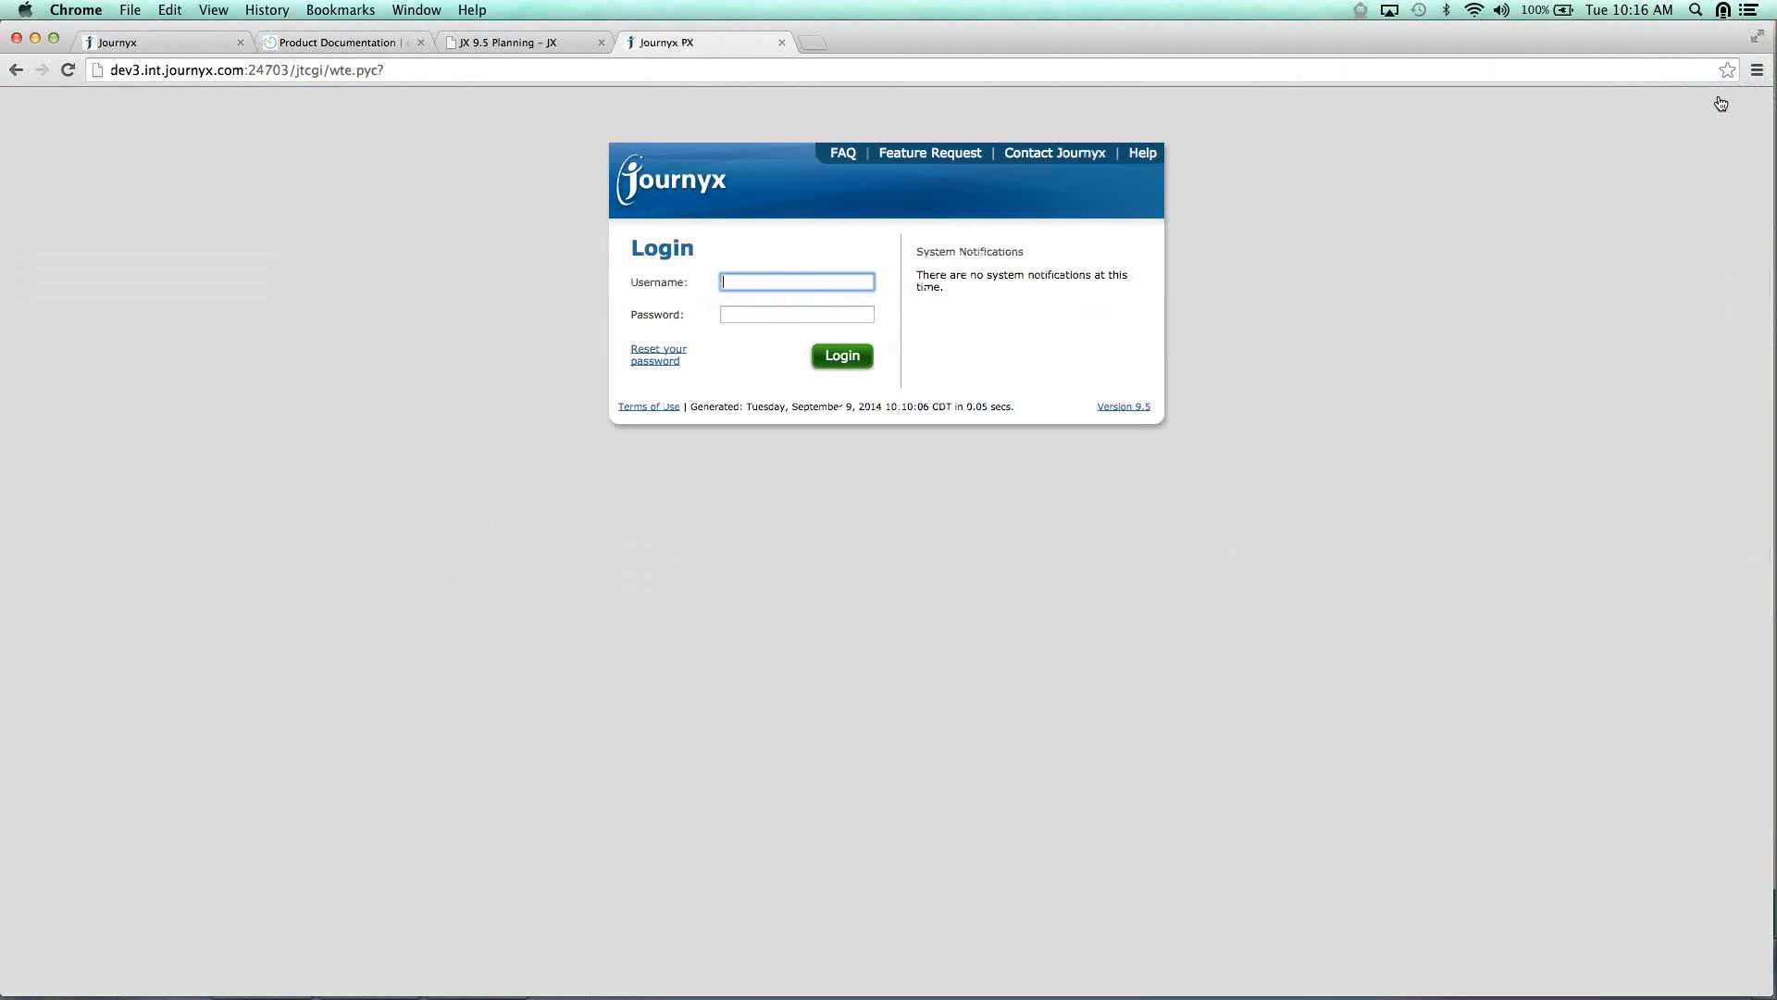
# Log in with the regular user's username and password and go to their expense entry sheet for 09/08–09/14/2014.
pyautogui.press('Tab')
pyautogui.press('Return')
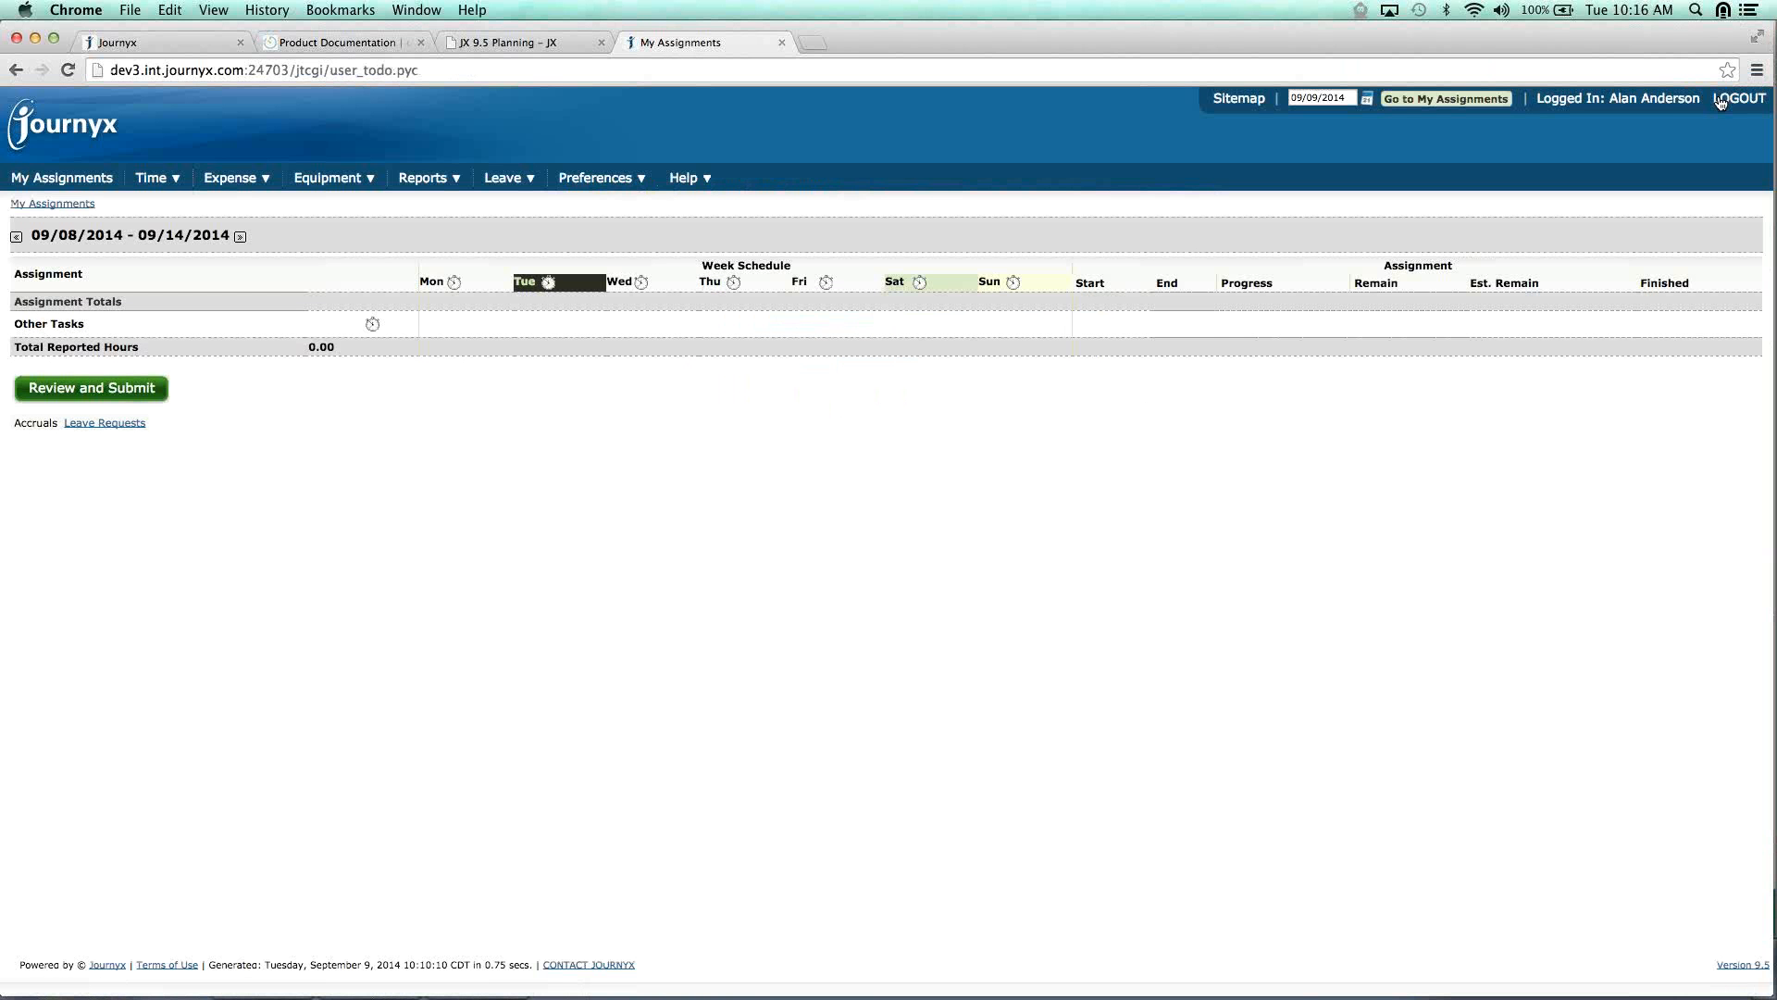
pyautogui.moveTo(231, 178)
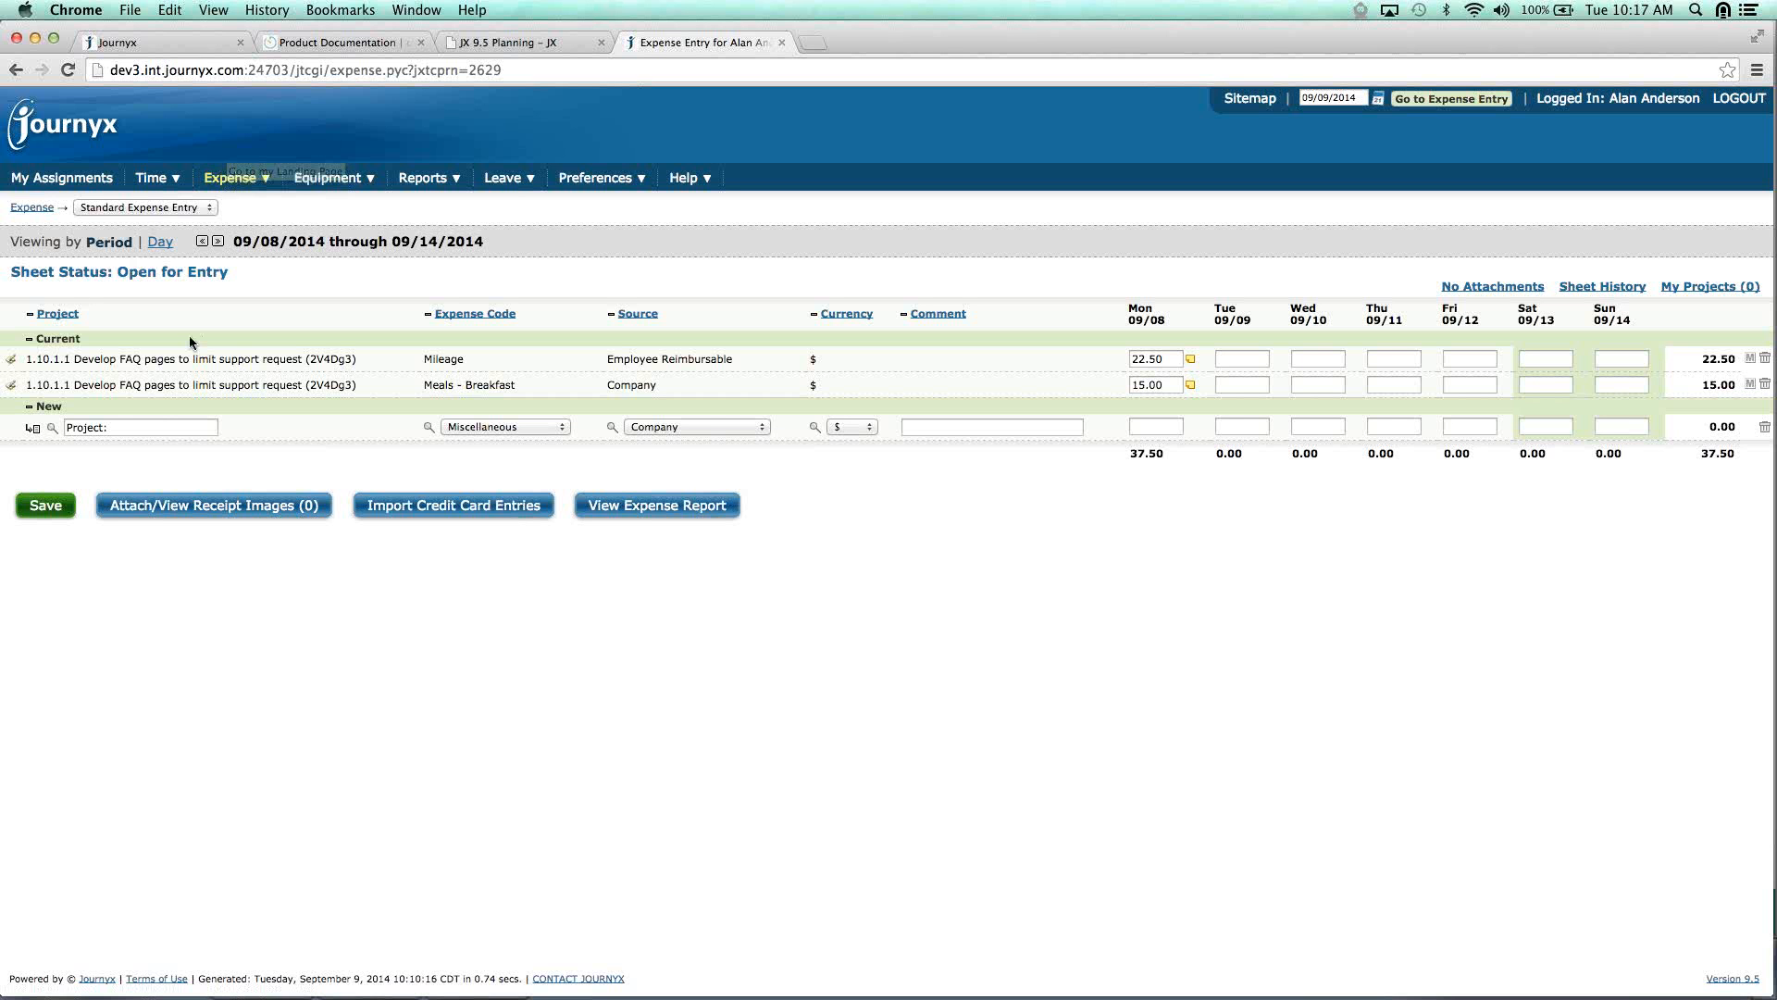
# Start a new expense row: project 1.2.3.3.2 Communicate schedule to Marketing Dept, Mileage, Employee Reimbursable.
pyautogui.click(173, 426)
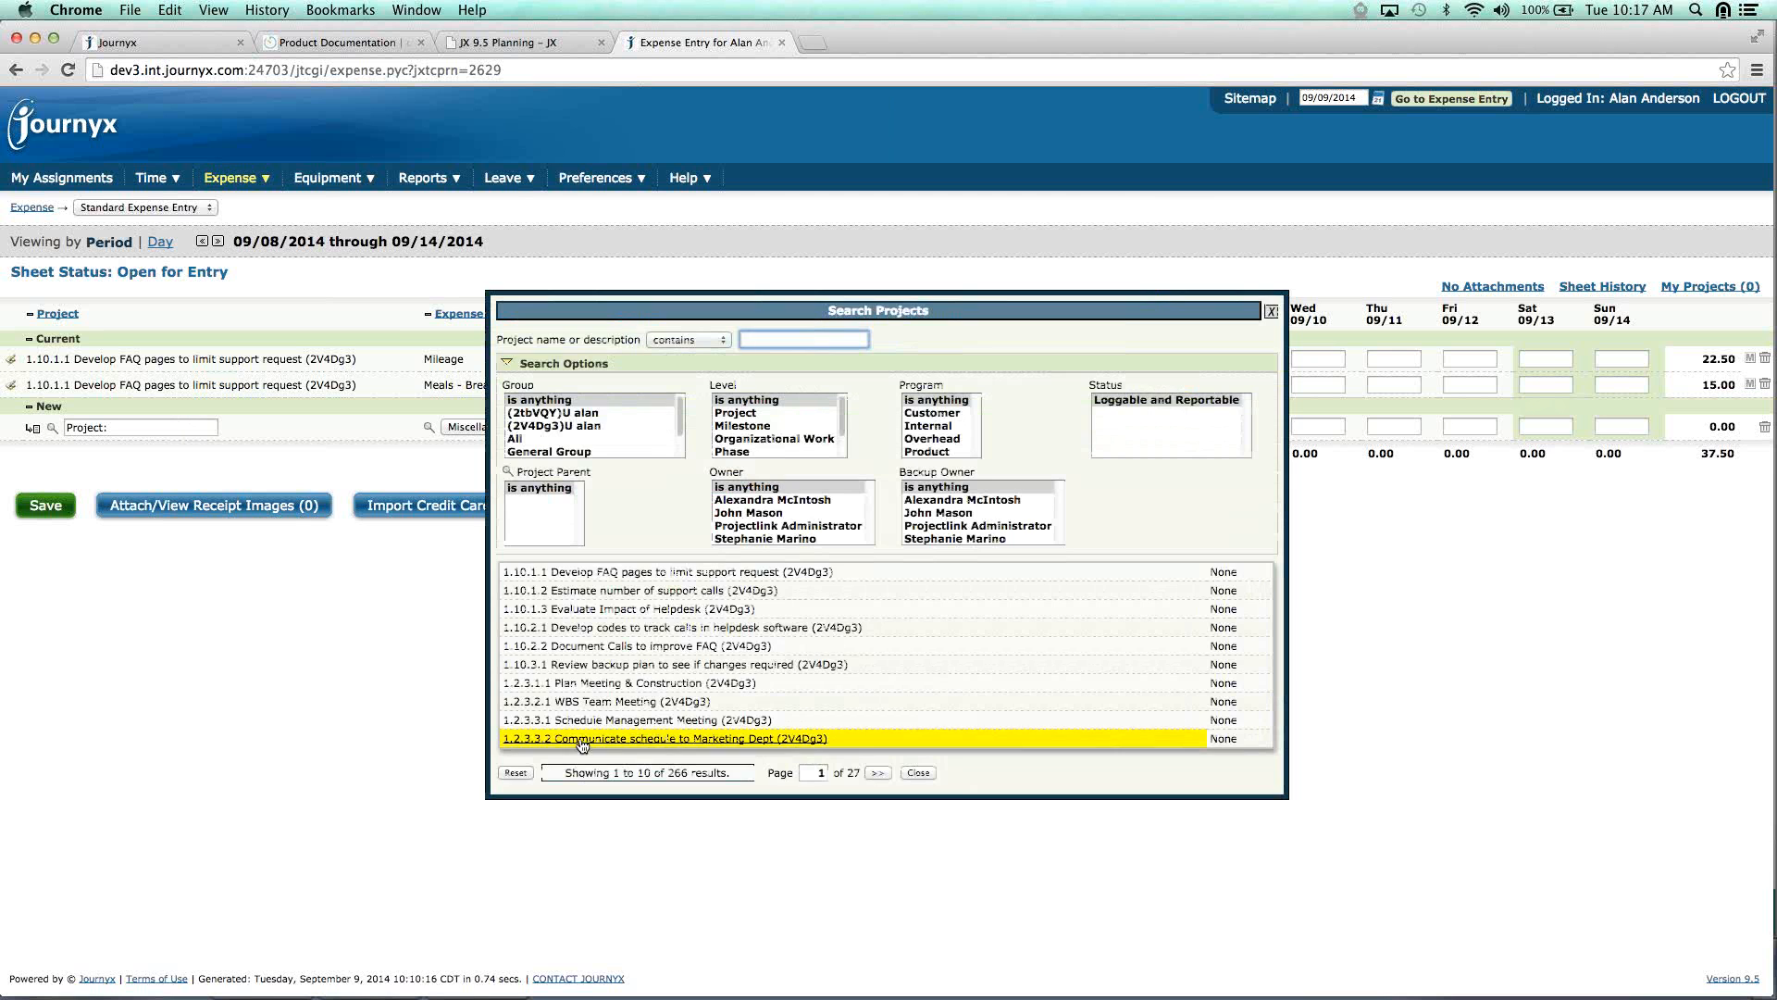
pyautogui.click(574, 738)
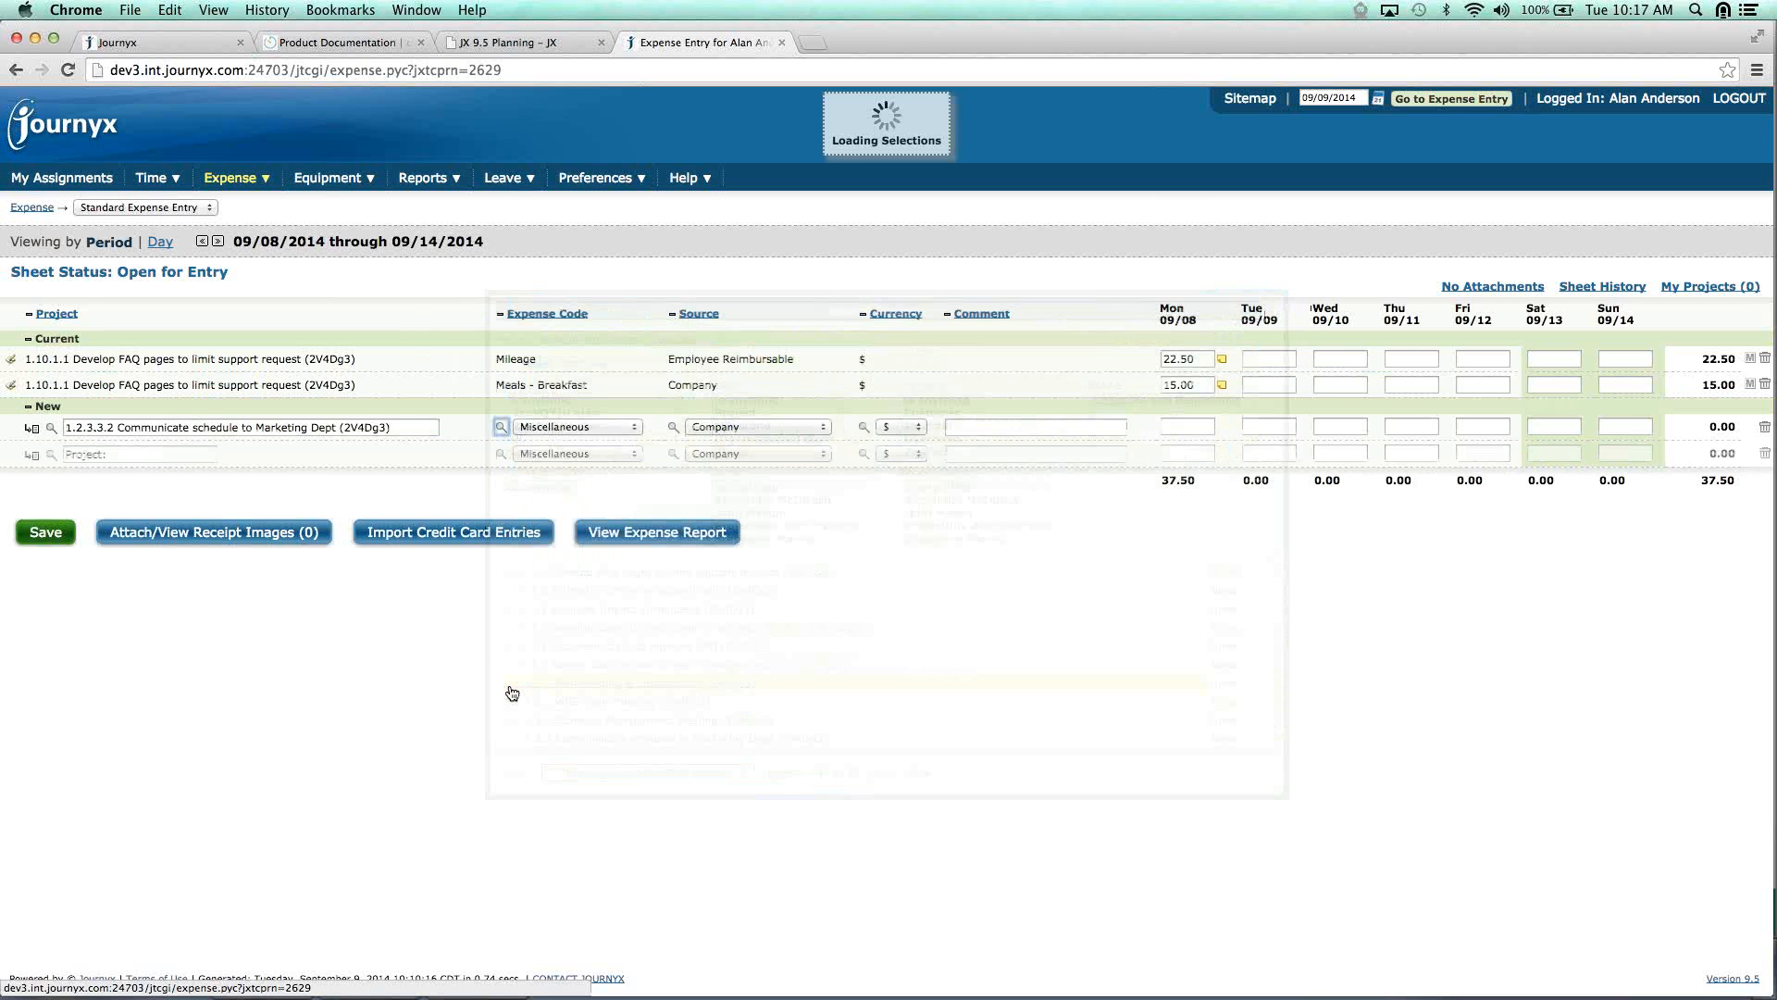
pyautogui.click(633, 426)
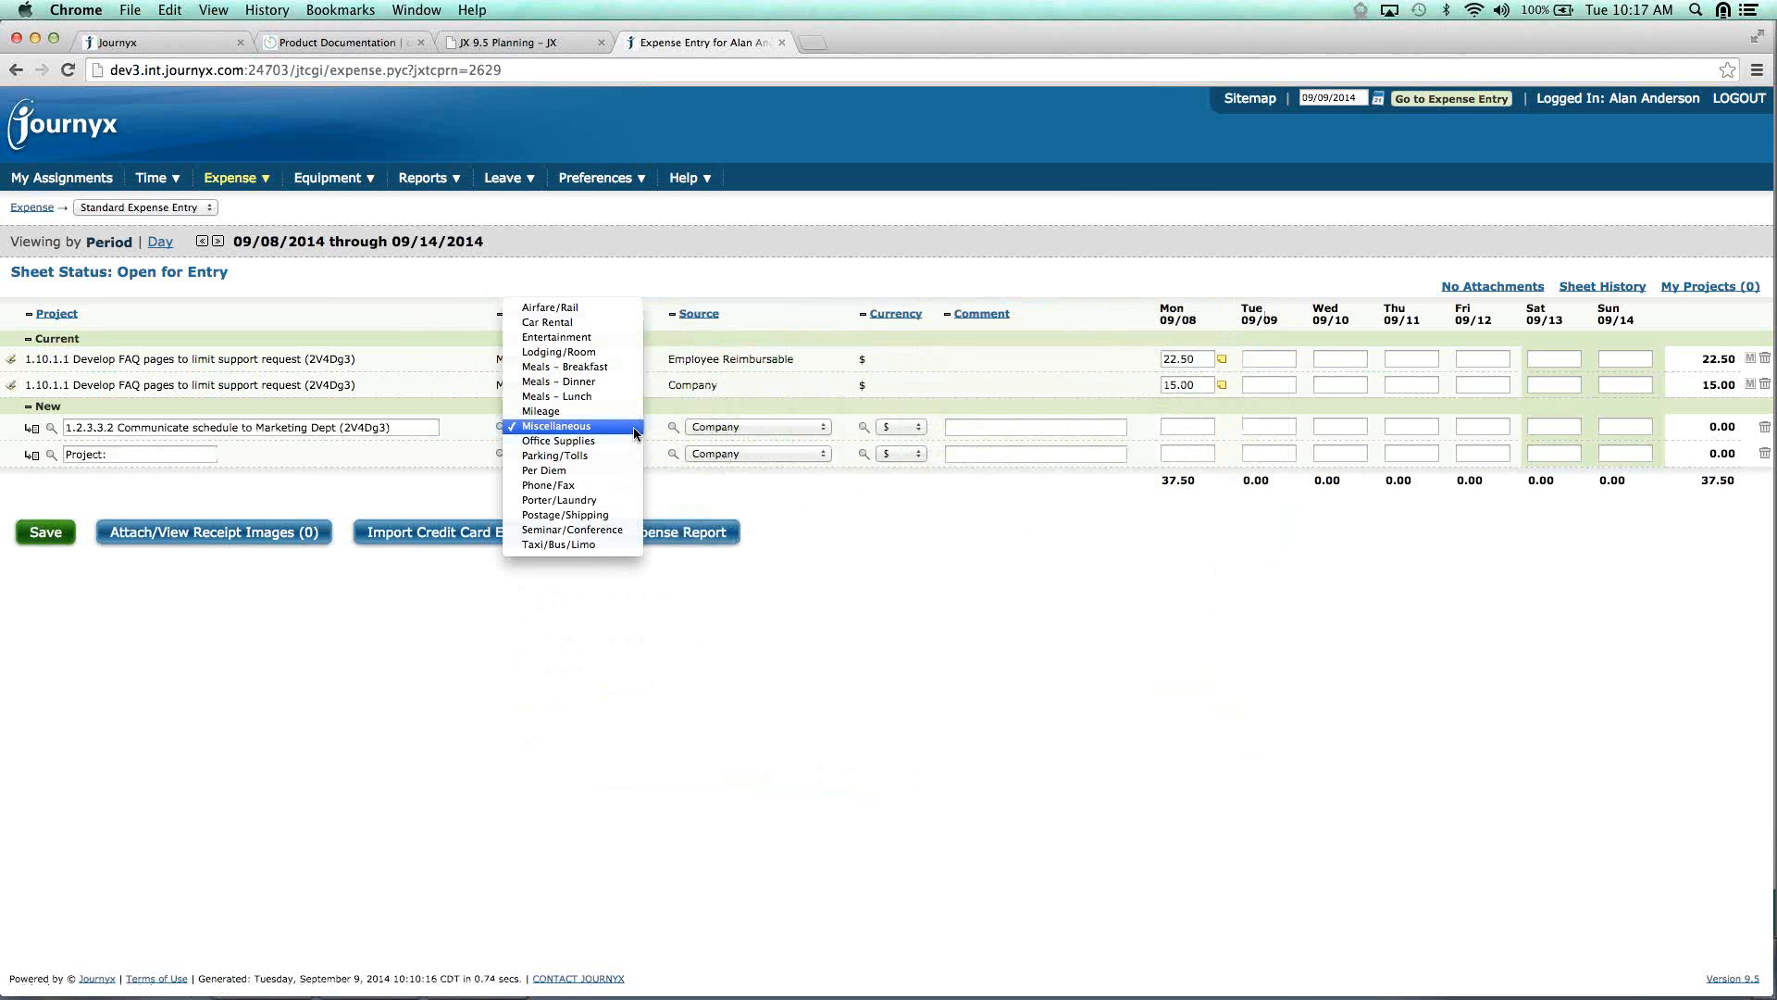
pyautogui.click(541, 412)
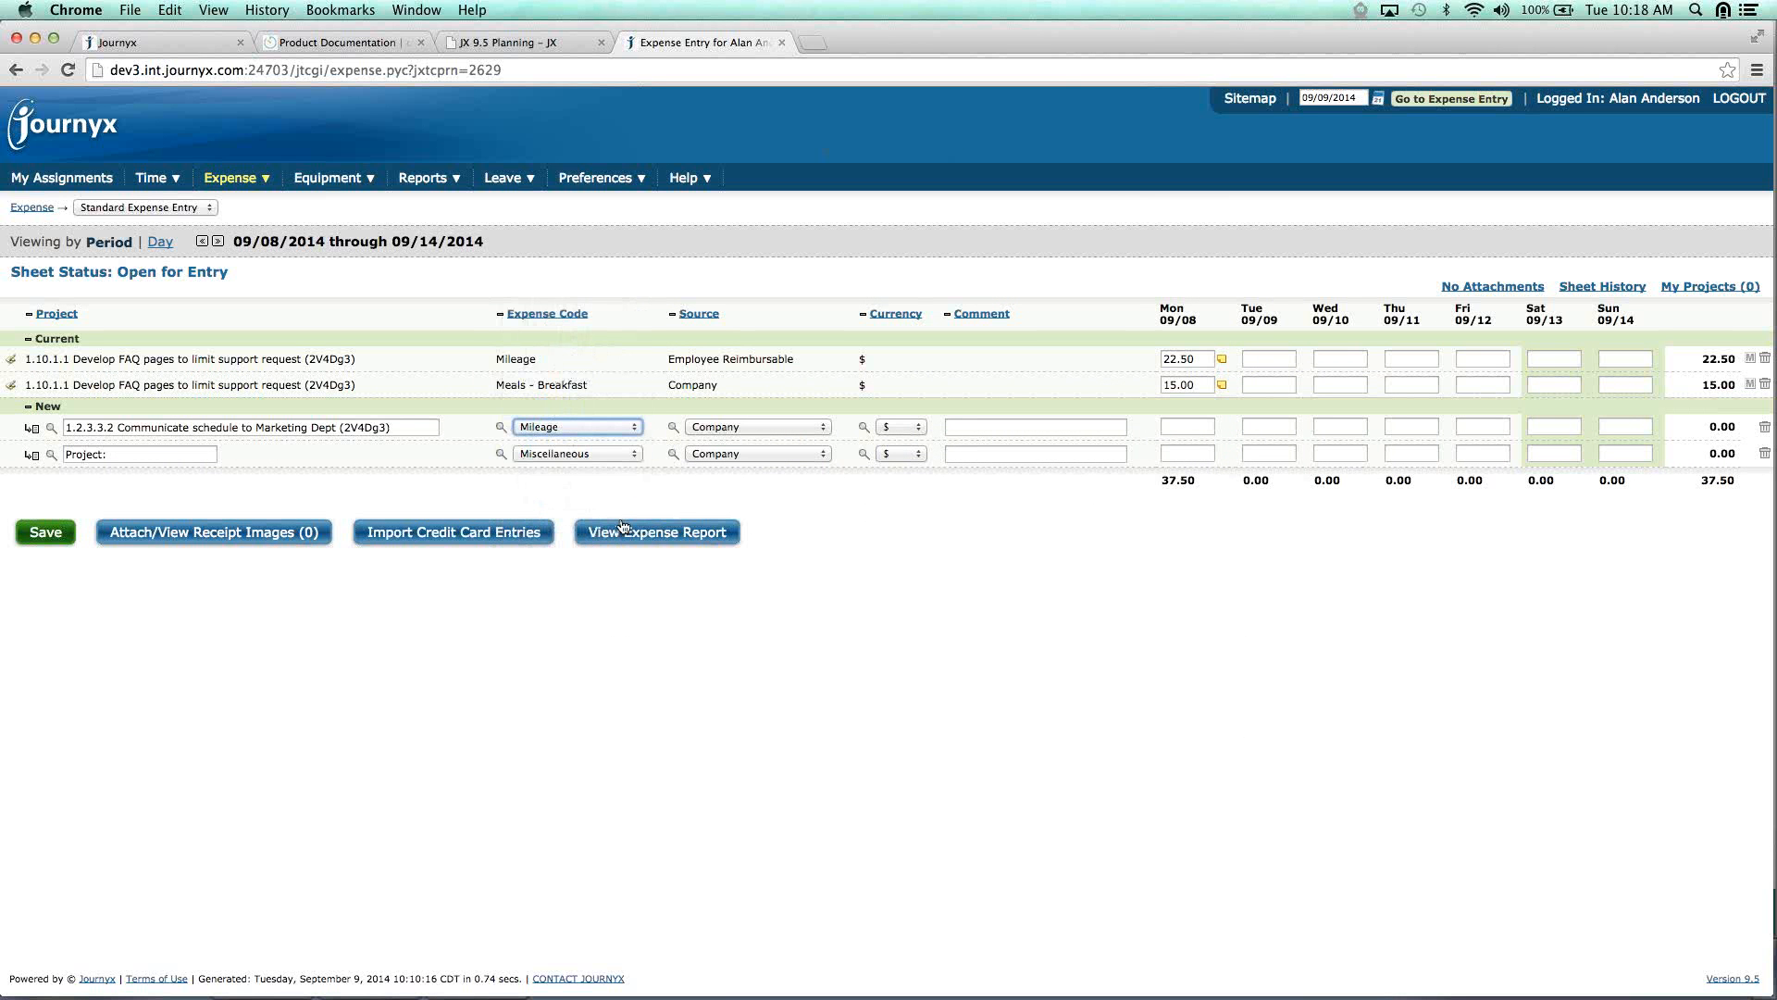
pyautogui.click(822, 427)
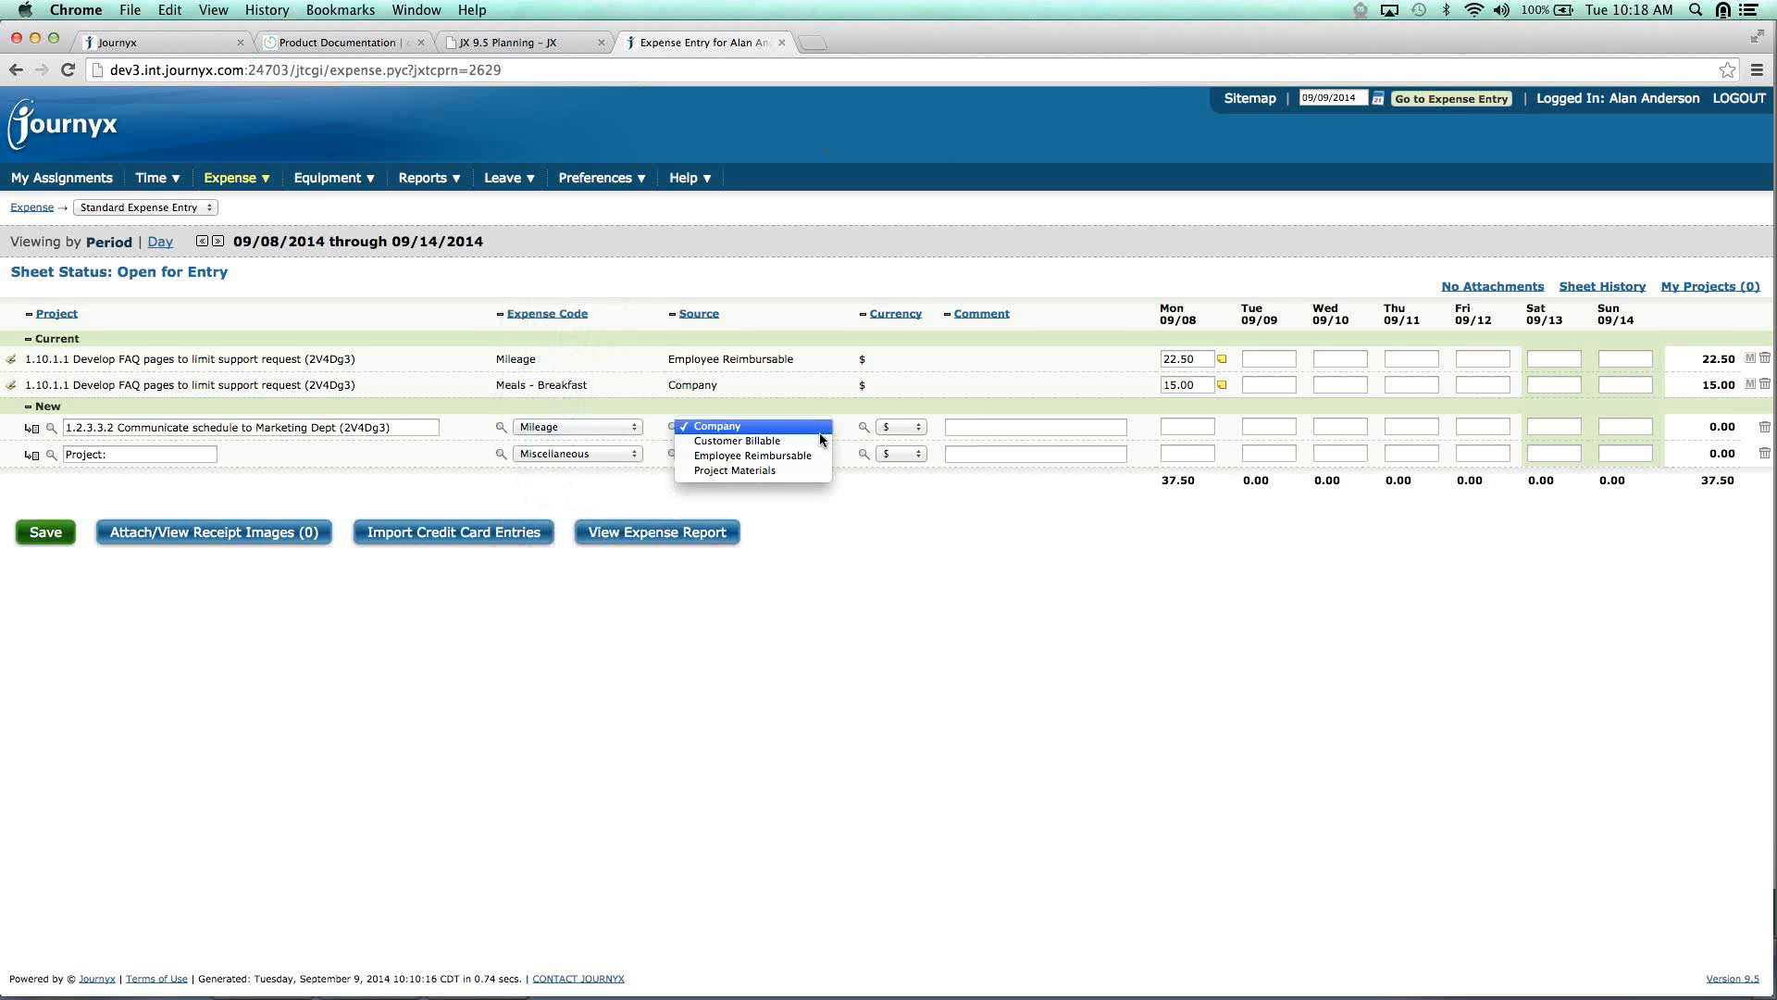
pyautogui.click(814, 459)
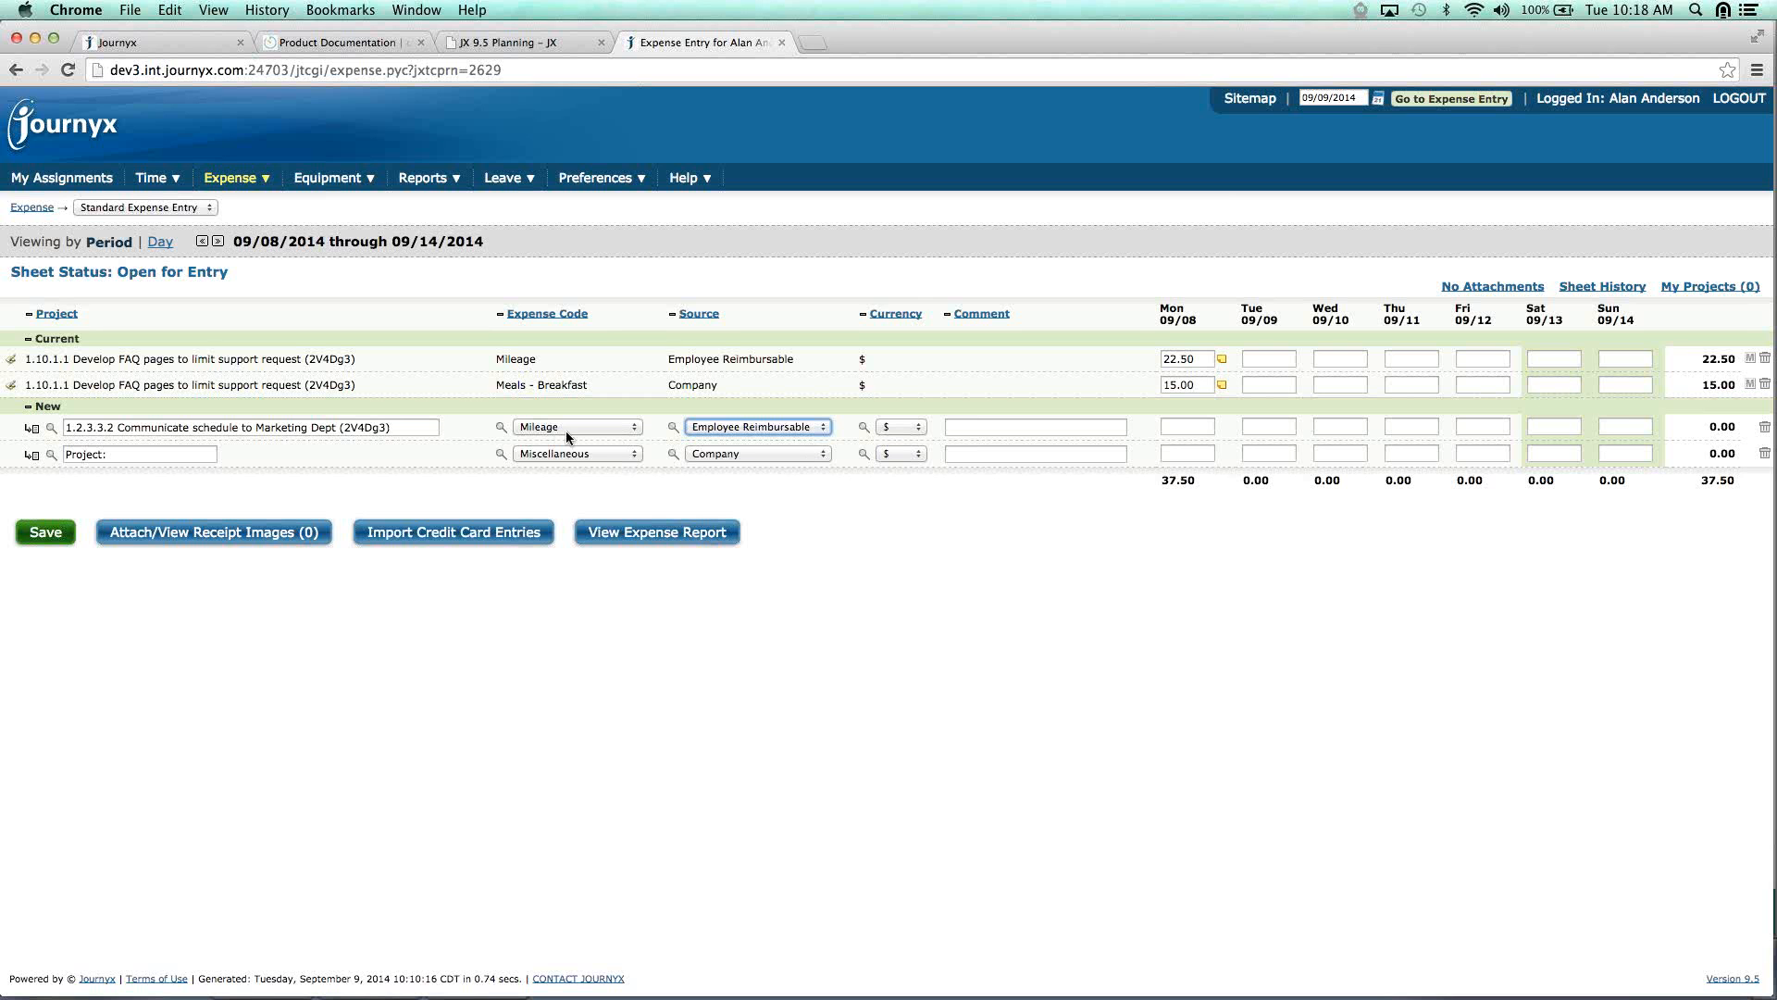
# Enter 85 miles on Tue 09/09 and save the expense as 38.25.
pyautogui.click(1280, 429)
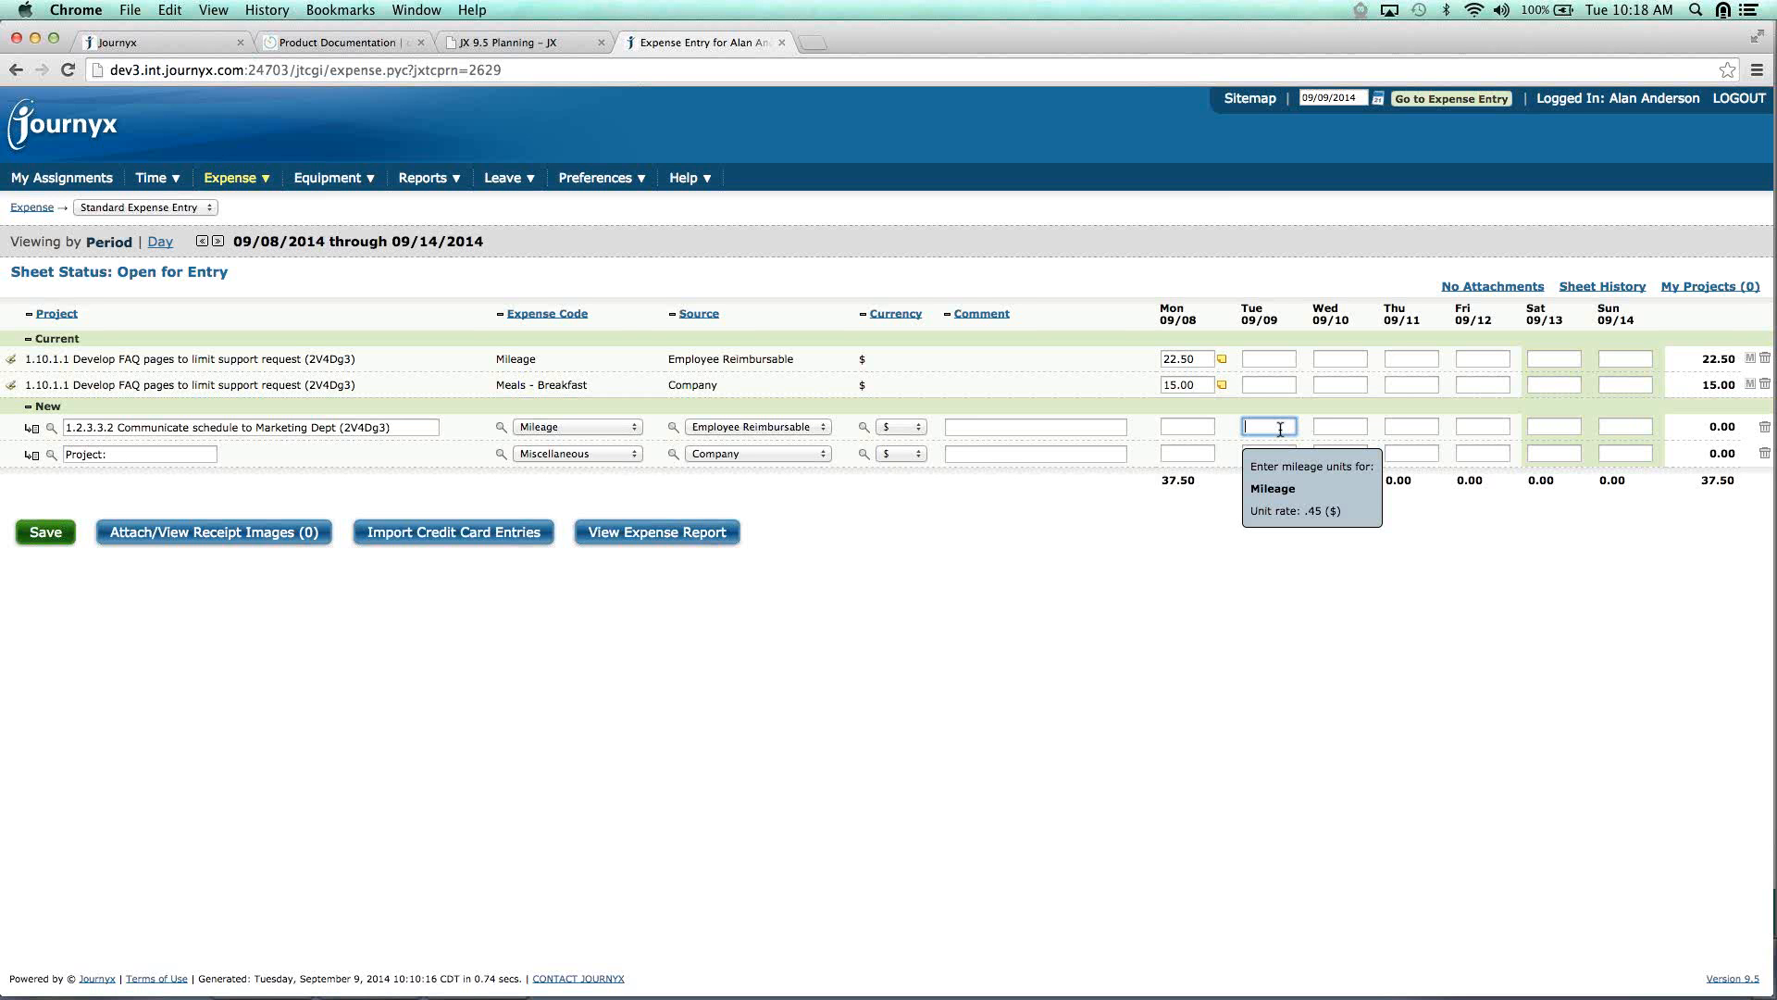
pyautogui.write('85')
pyautogui.click(45, 533)
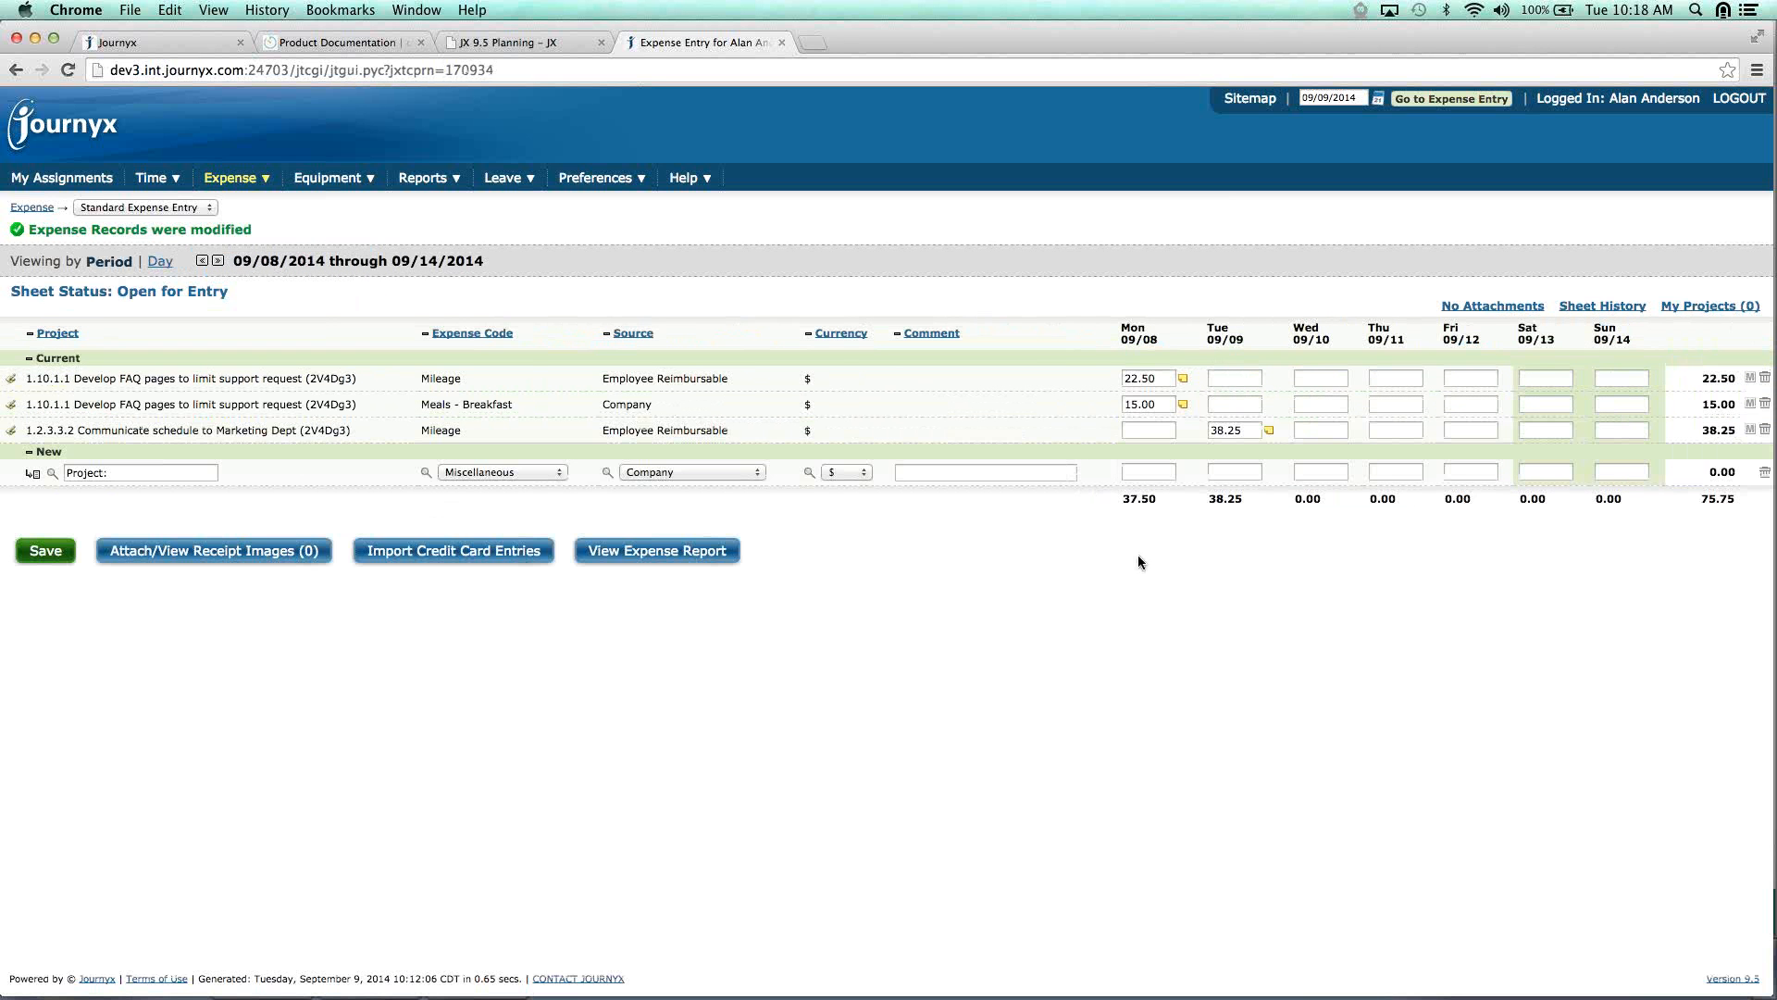
pyautogui.click(1250, 430)
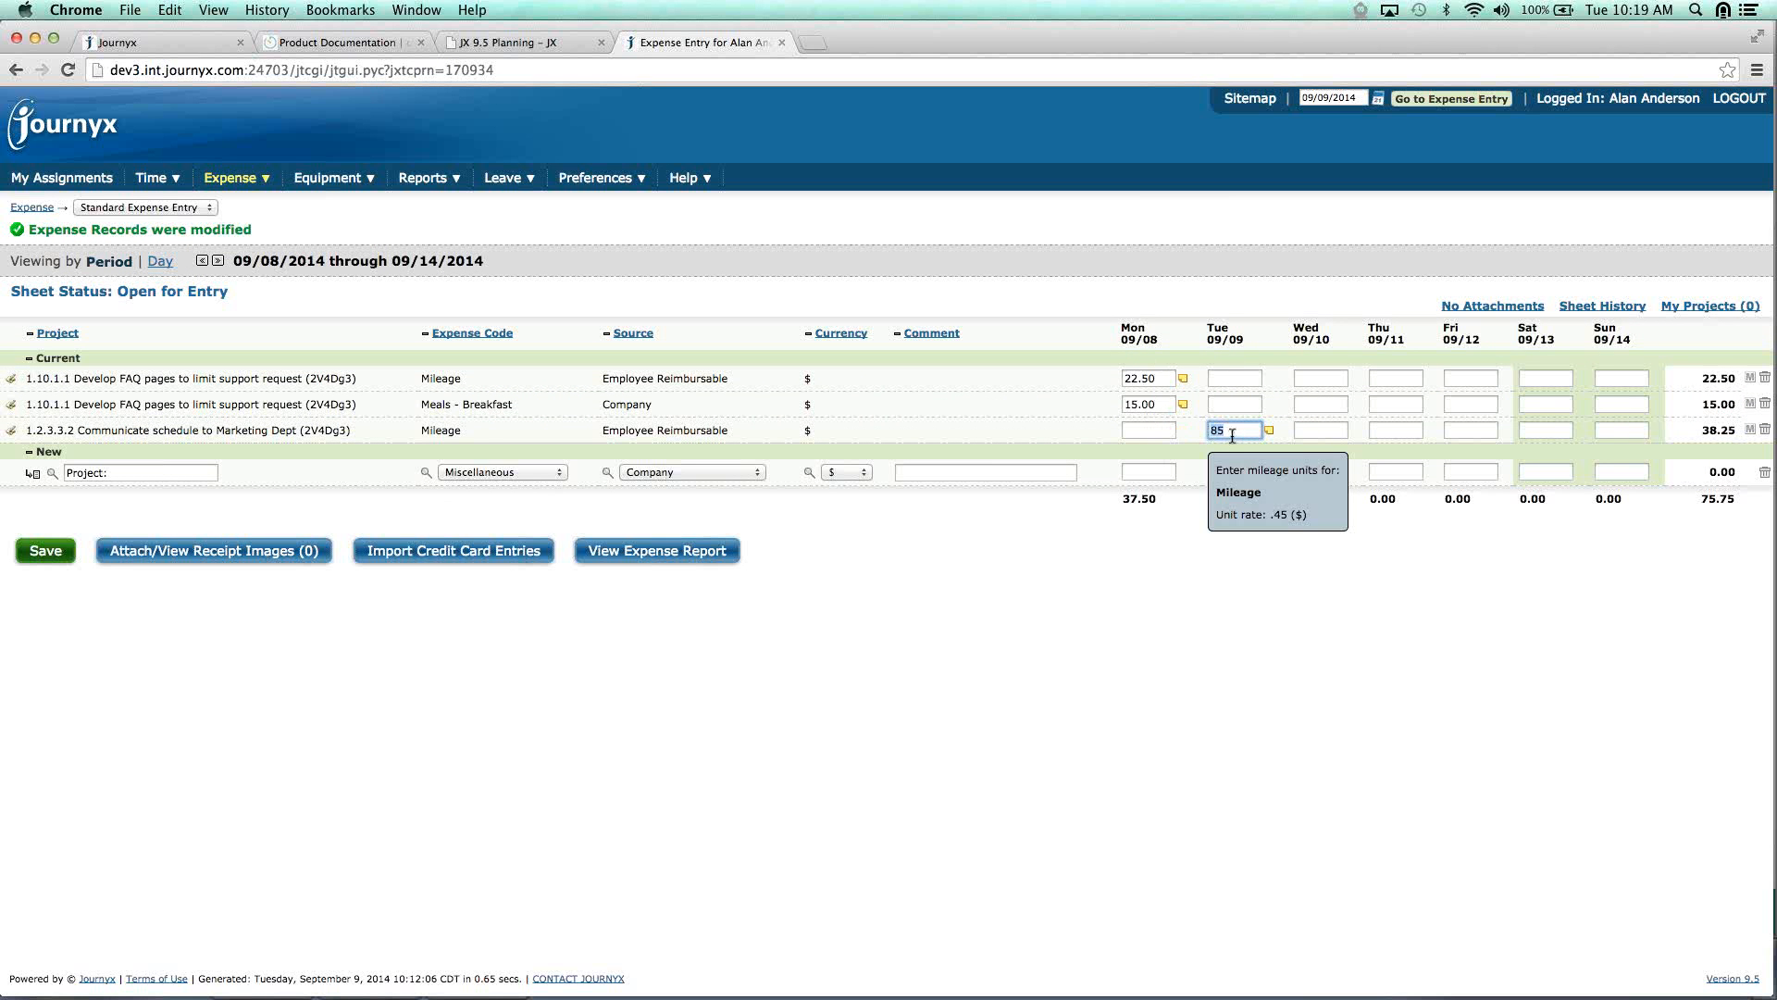
pyautogui.click(42, 552)
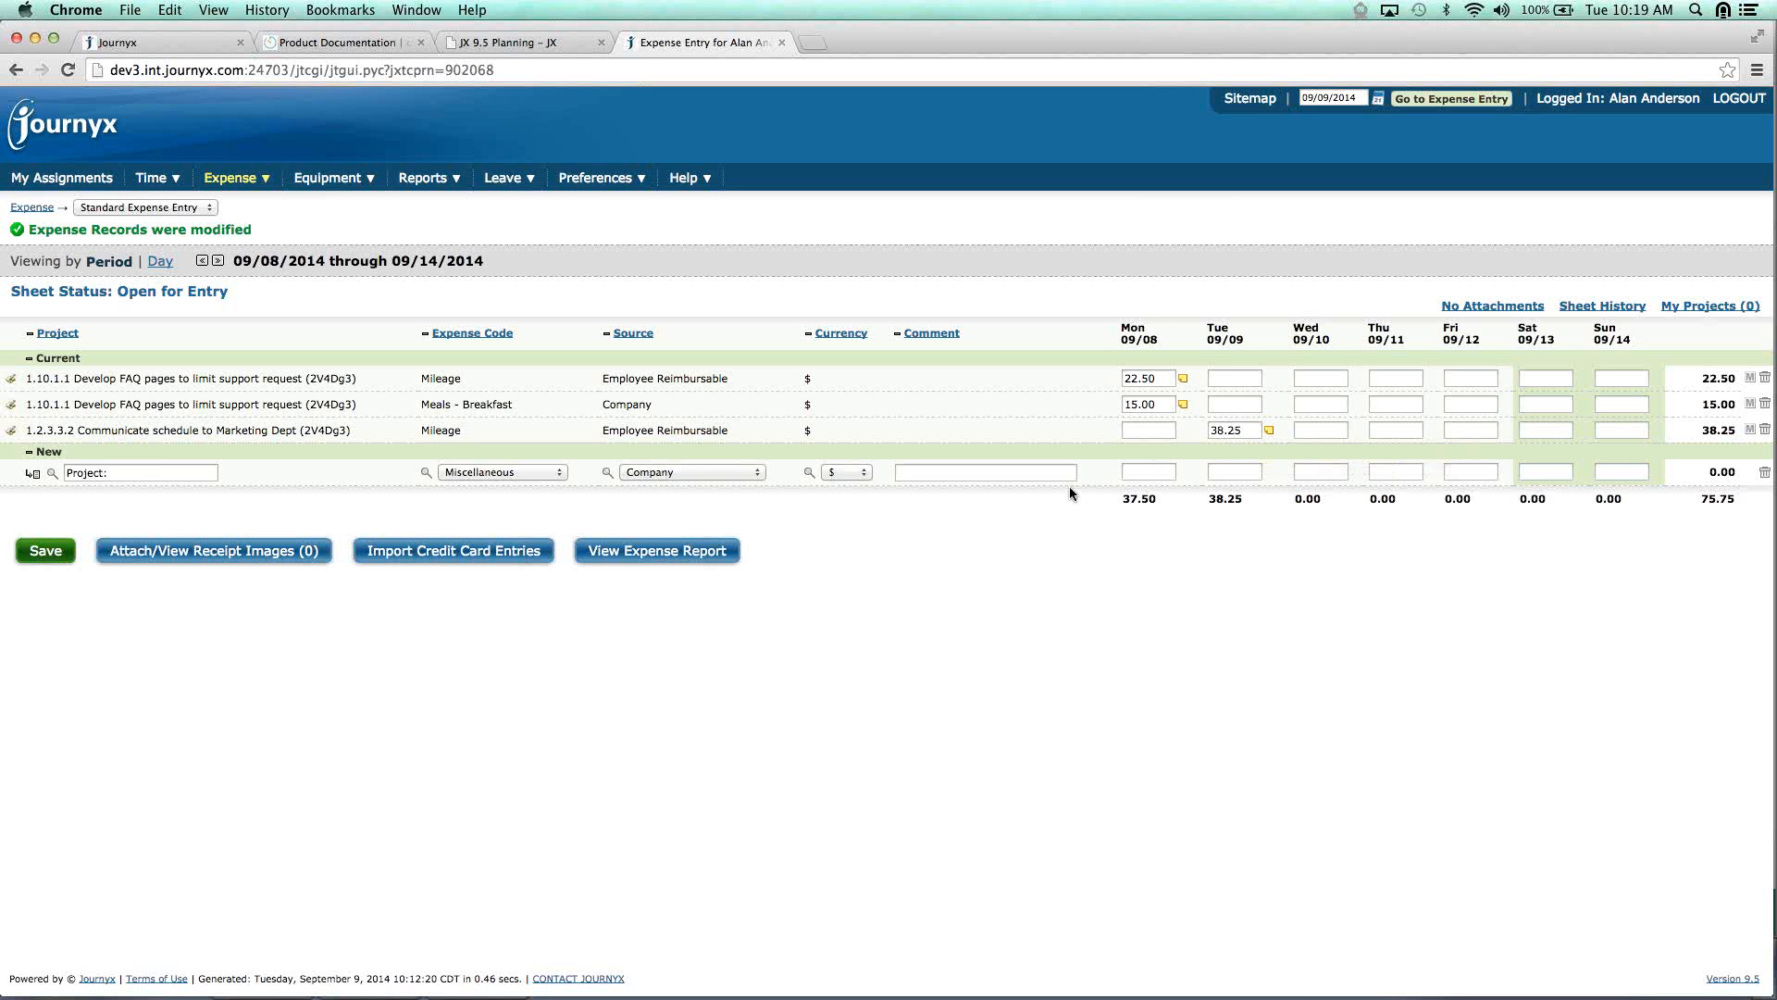
# Open the September 8–14 expense report and highlight the first row's 50.0 mileage and 22.50 amount.
pyautogui.click(649, 553)
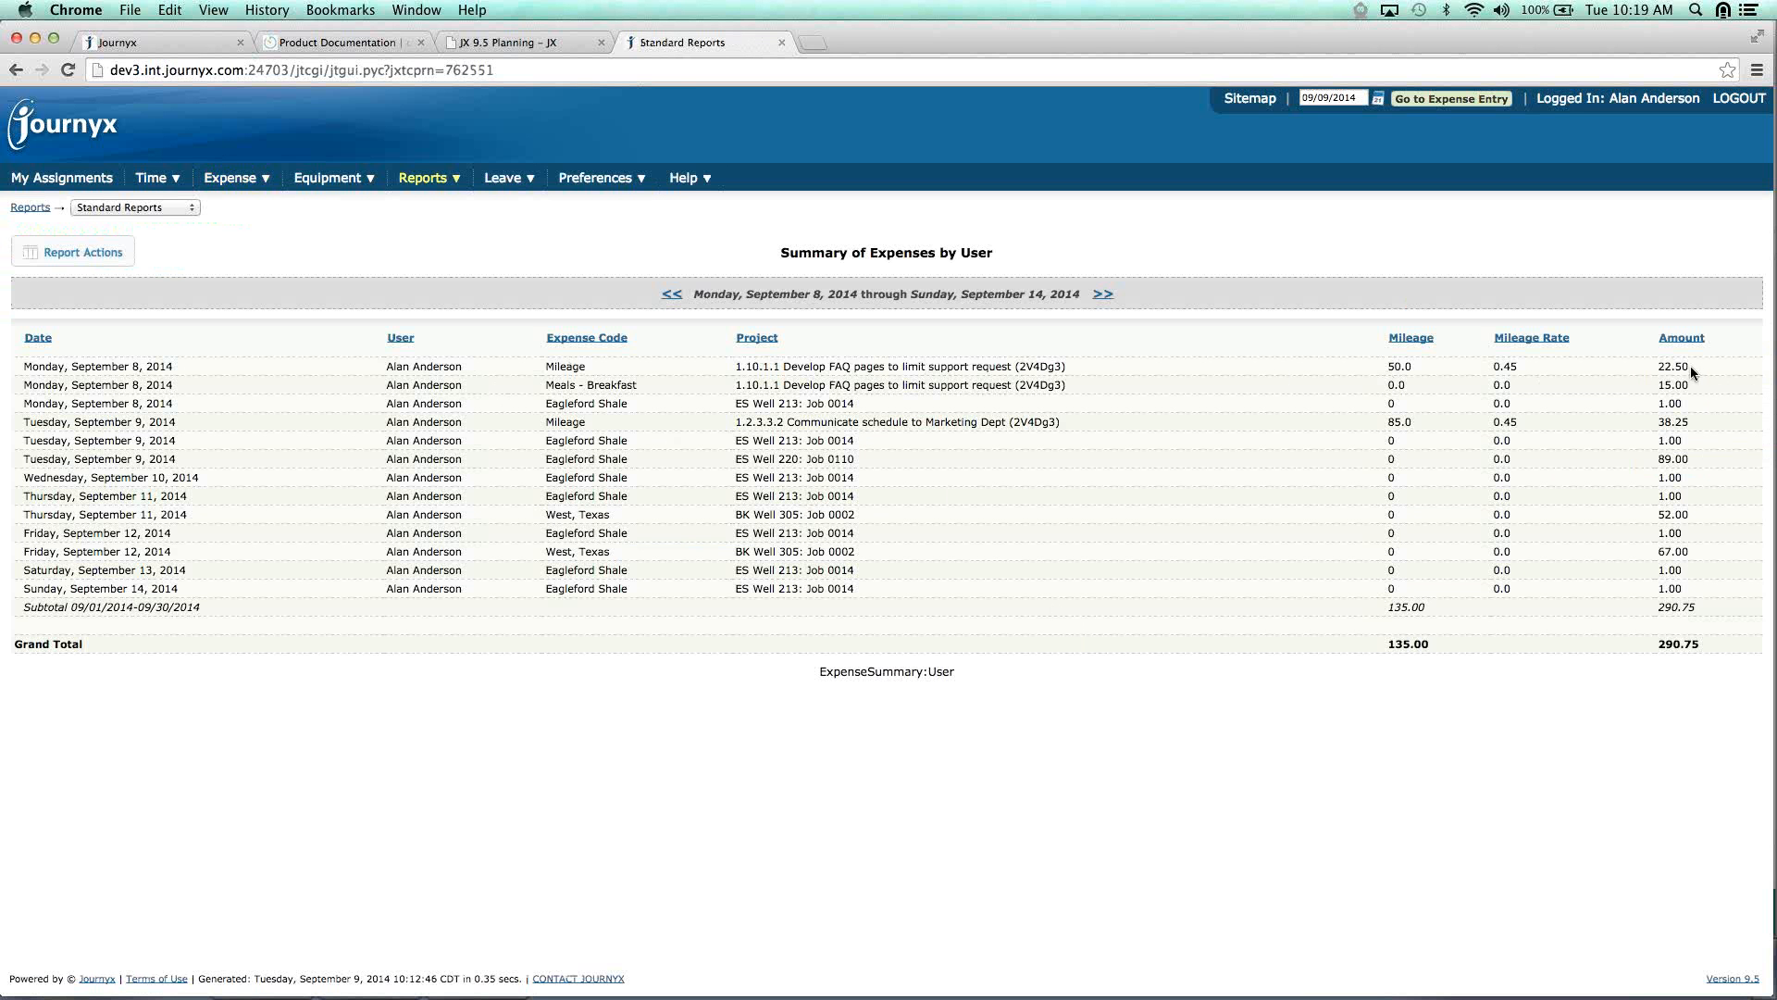
pyautogui.moveTo(1655, 367); pyautogui.dragTo(1696, 366)
pyautogui.moveTo(1387, 367); pyautogui.dragTo(1508, 367)
pyautogui.moveTo(1387, 367); pyautogui.dragTo(1408, 366)
# Switch to the Standard Equipment Entry sheet for 09/08–09/14/2014.
pyautogui.click(345, 185)
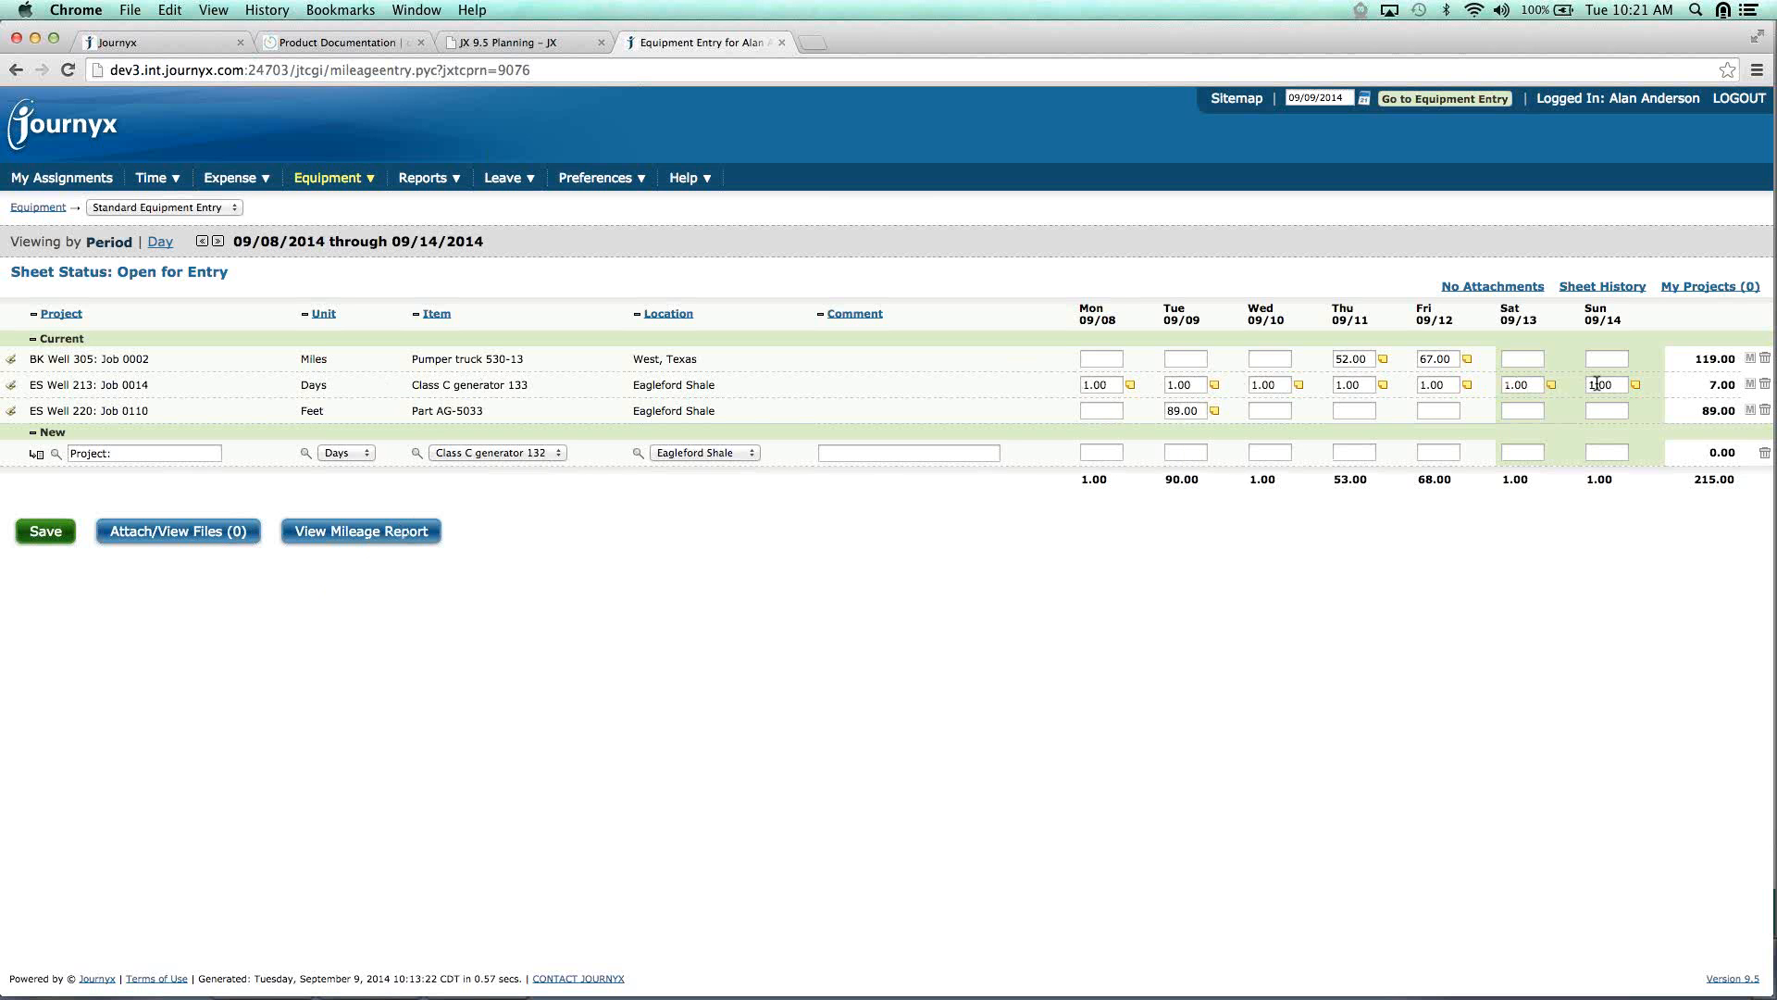
# Open the week's equipment report and highlight Monday's 35.00 and the generator's 245.00 total.
pyautogui.click(354, 530)
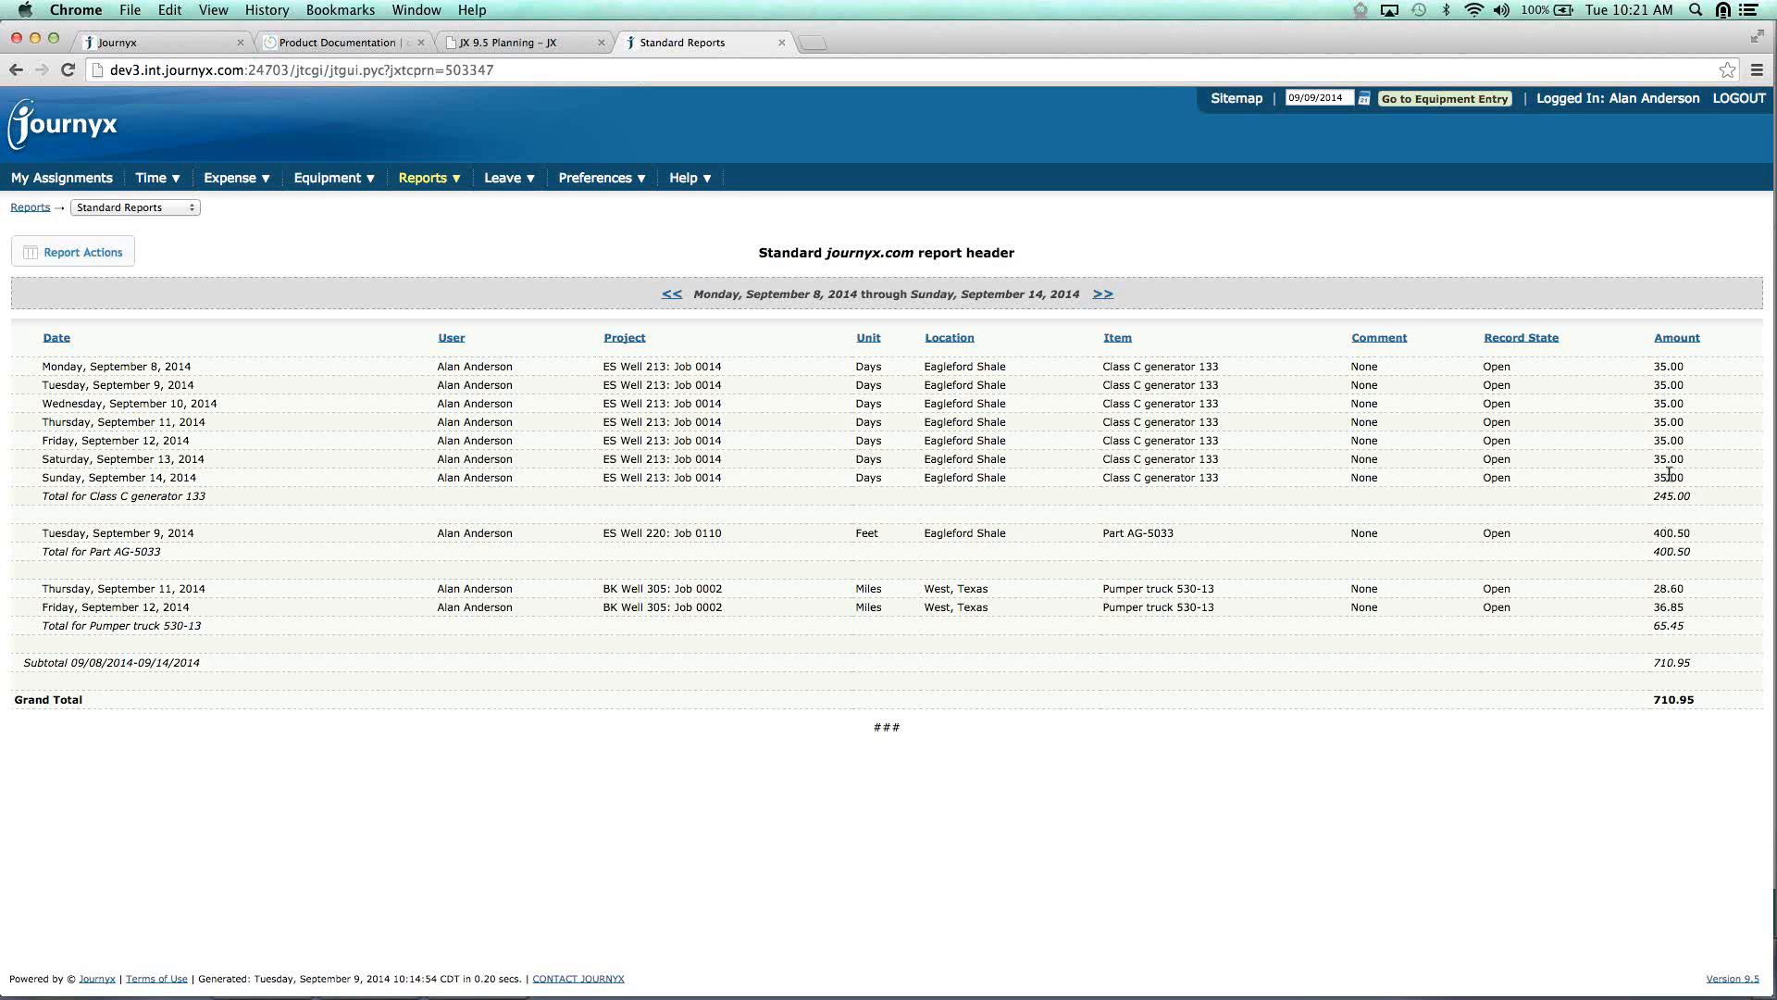
pyautogui.moveTo(1655, 365); pyautogui.dragTo(1690, 368)
pyautogui.moveTo(1660, 497); pyautogui.dragTo(1704, 497)
pyautogui.moveTo(163, 178)
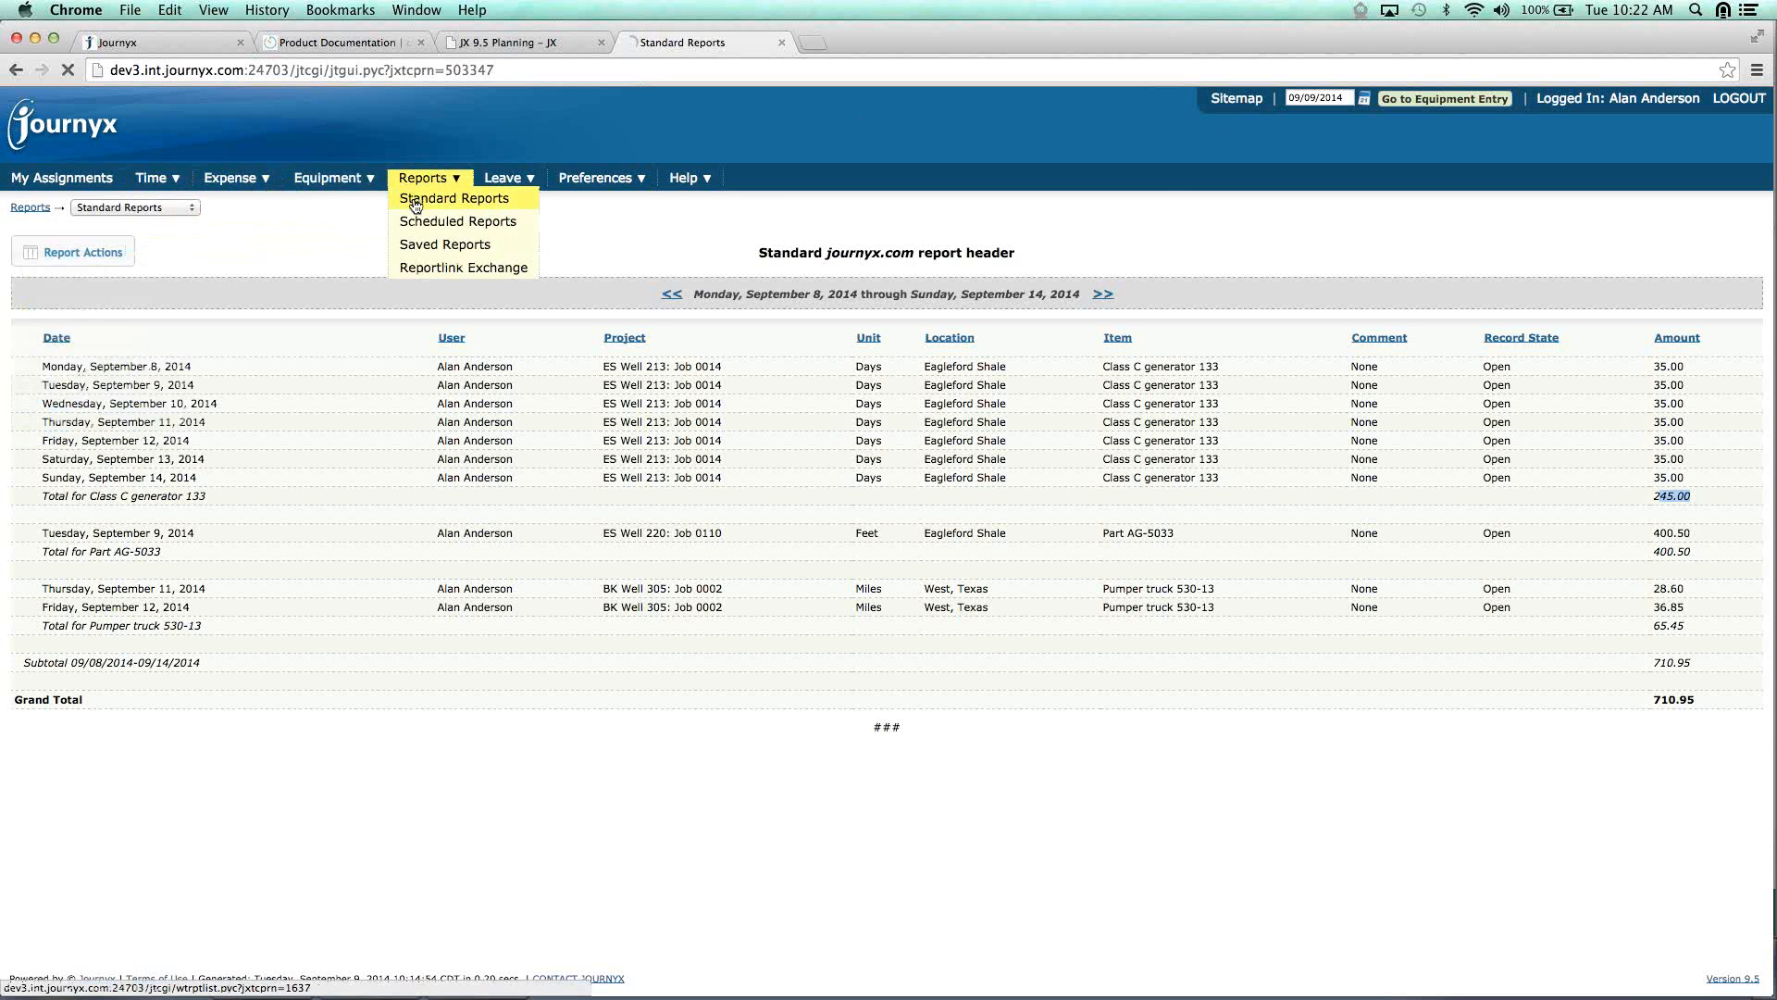
# Review the Standard Reports list and its available report types, then log out.
pyautogui.click(421, 197)
pyautogui.click(1654, 824)
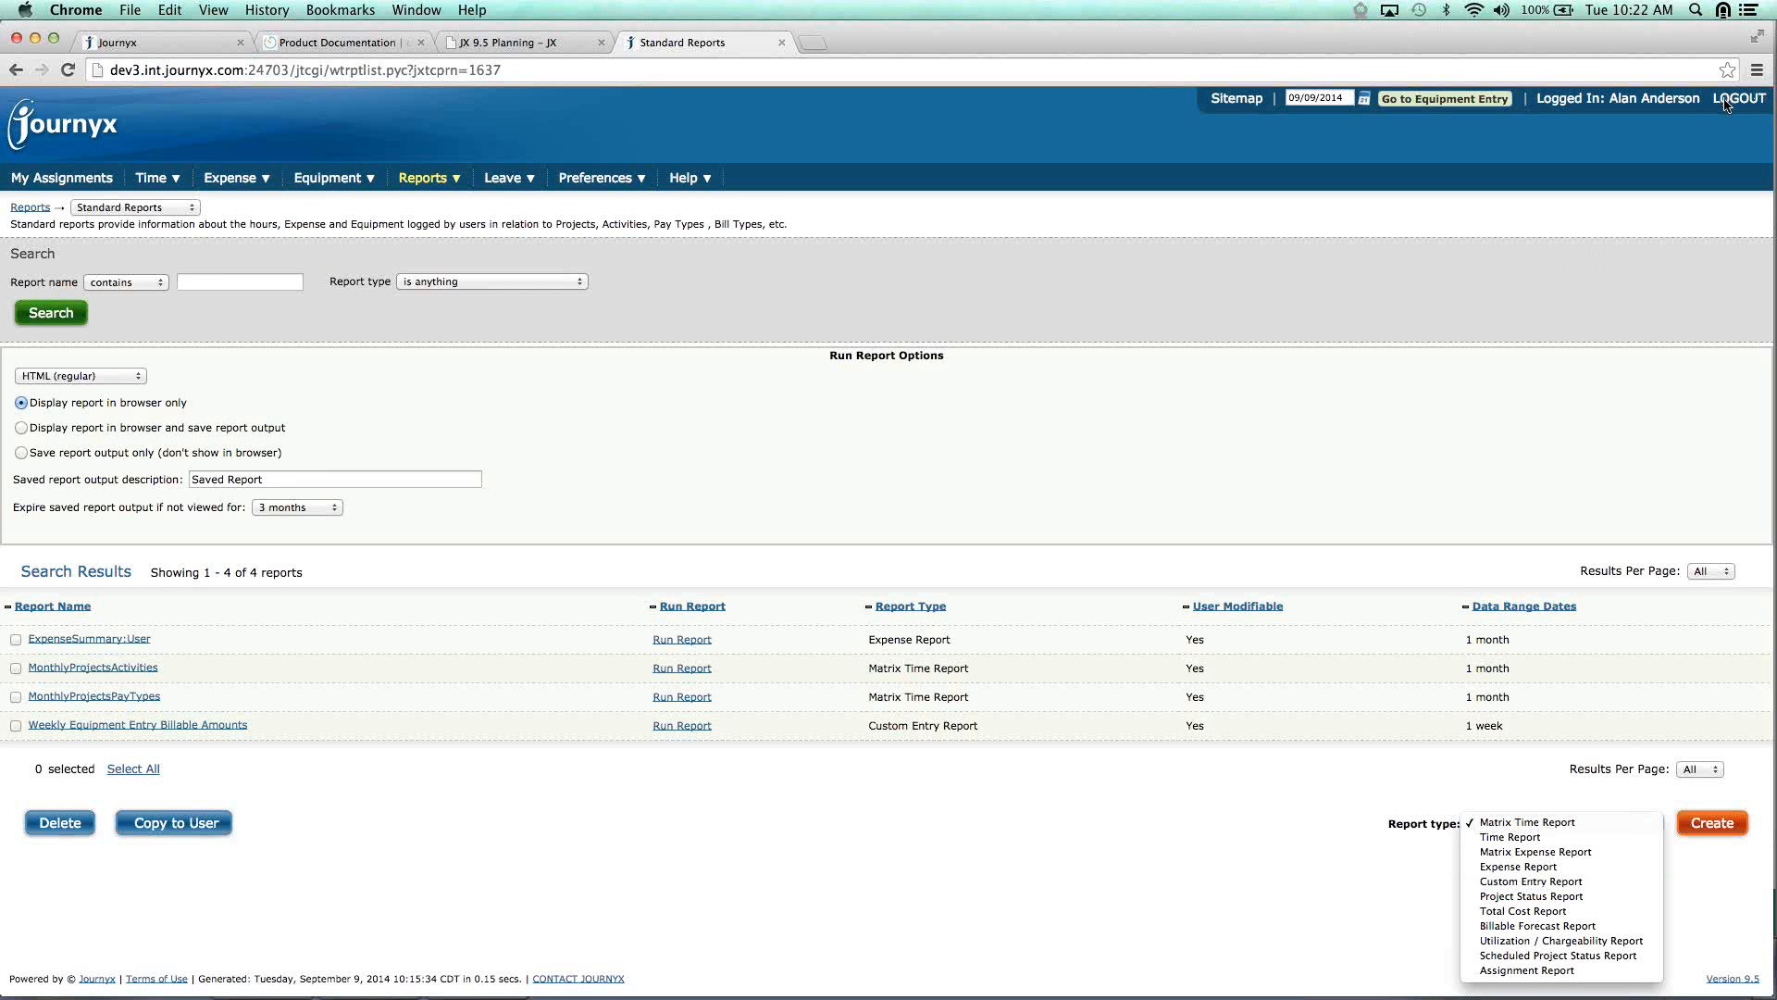
pyautogui.click(1701, 152)
pyautogui.click(1729, 102)
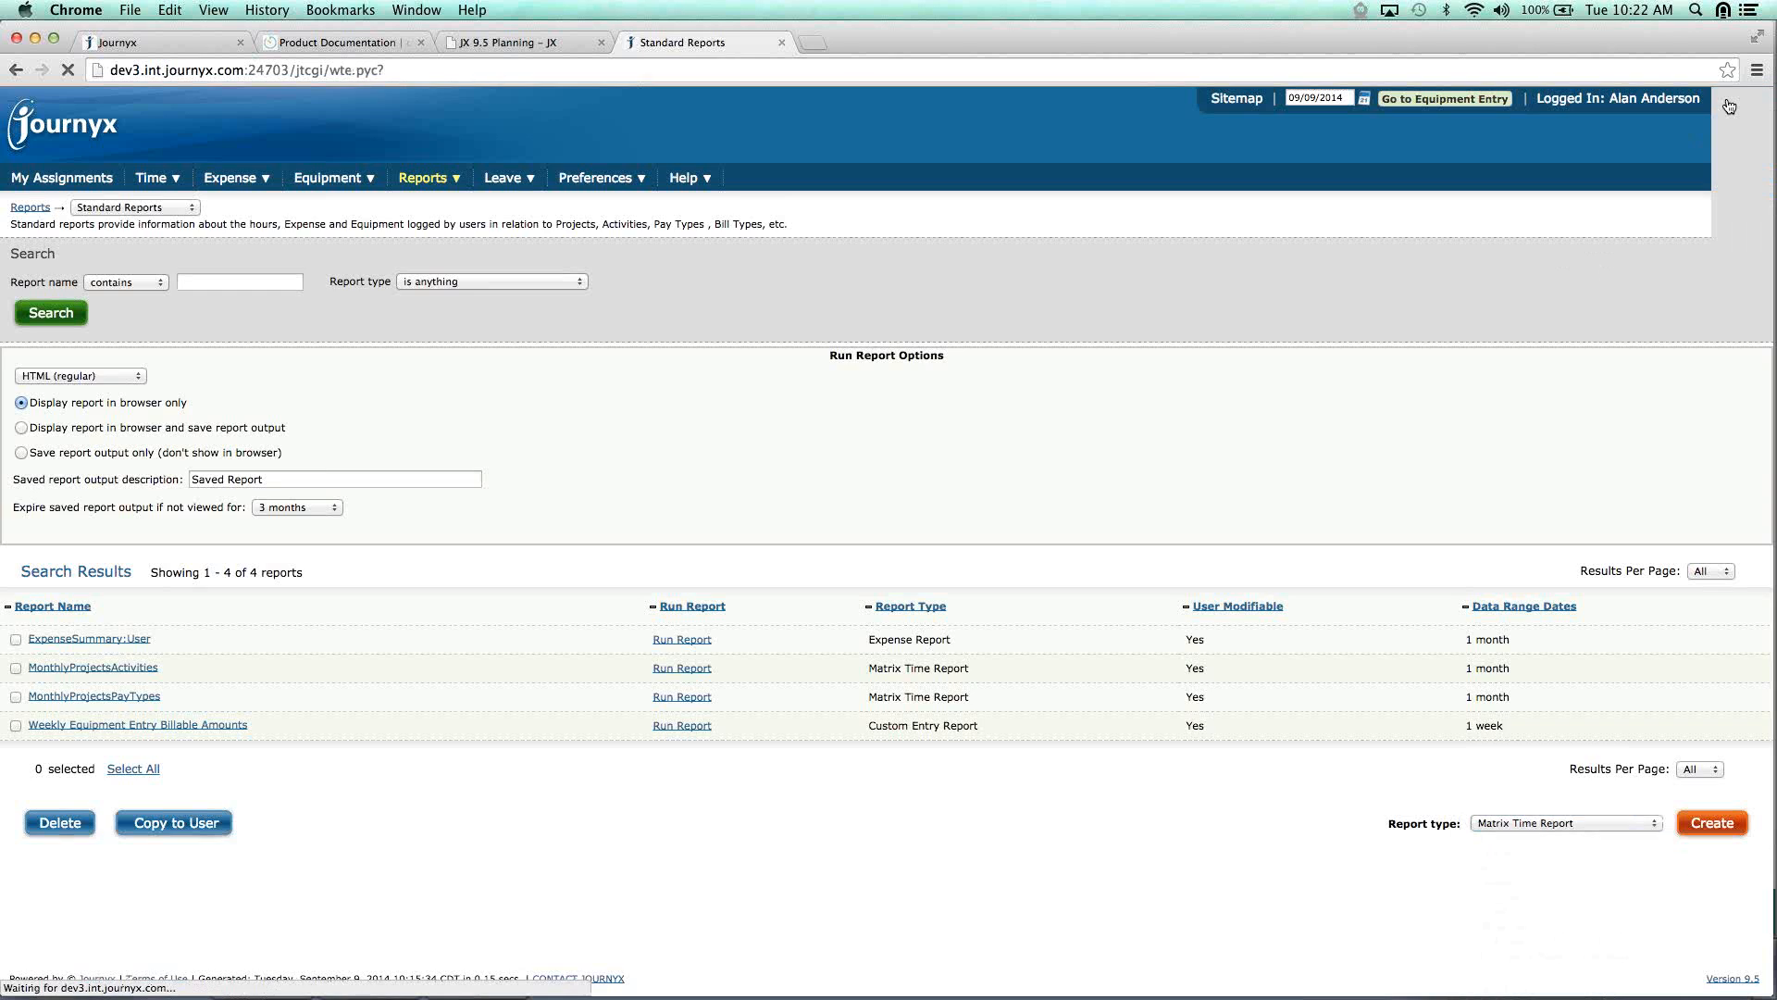
# Log in with the other administrator's username and password, then open Manage Projects.
pyautogui.write('meredith')
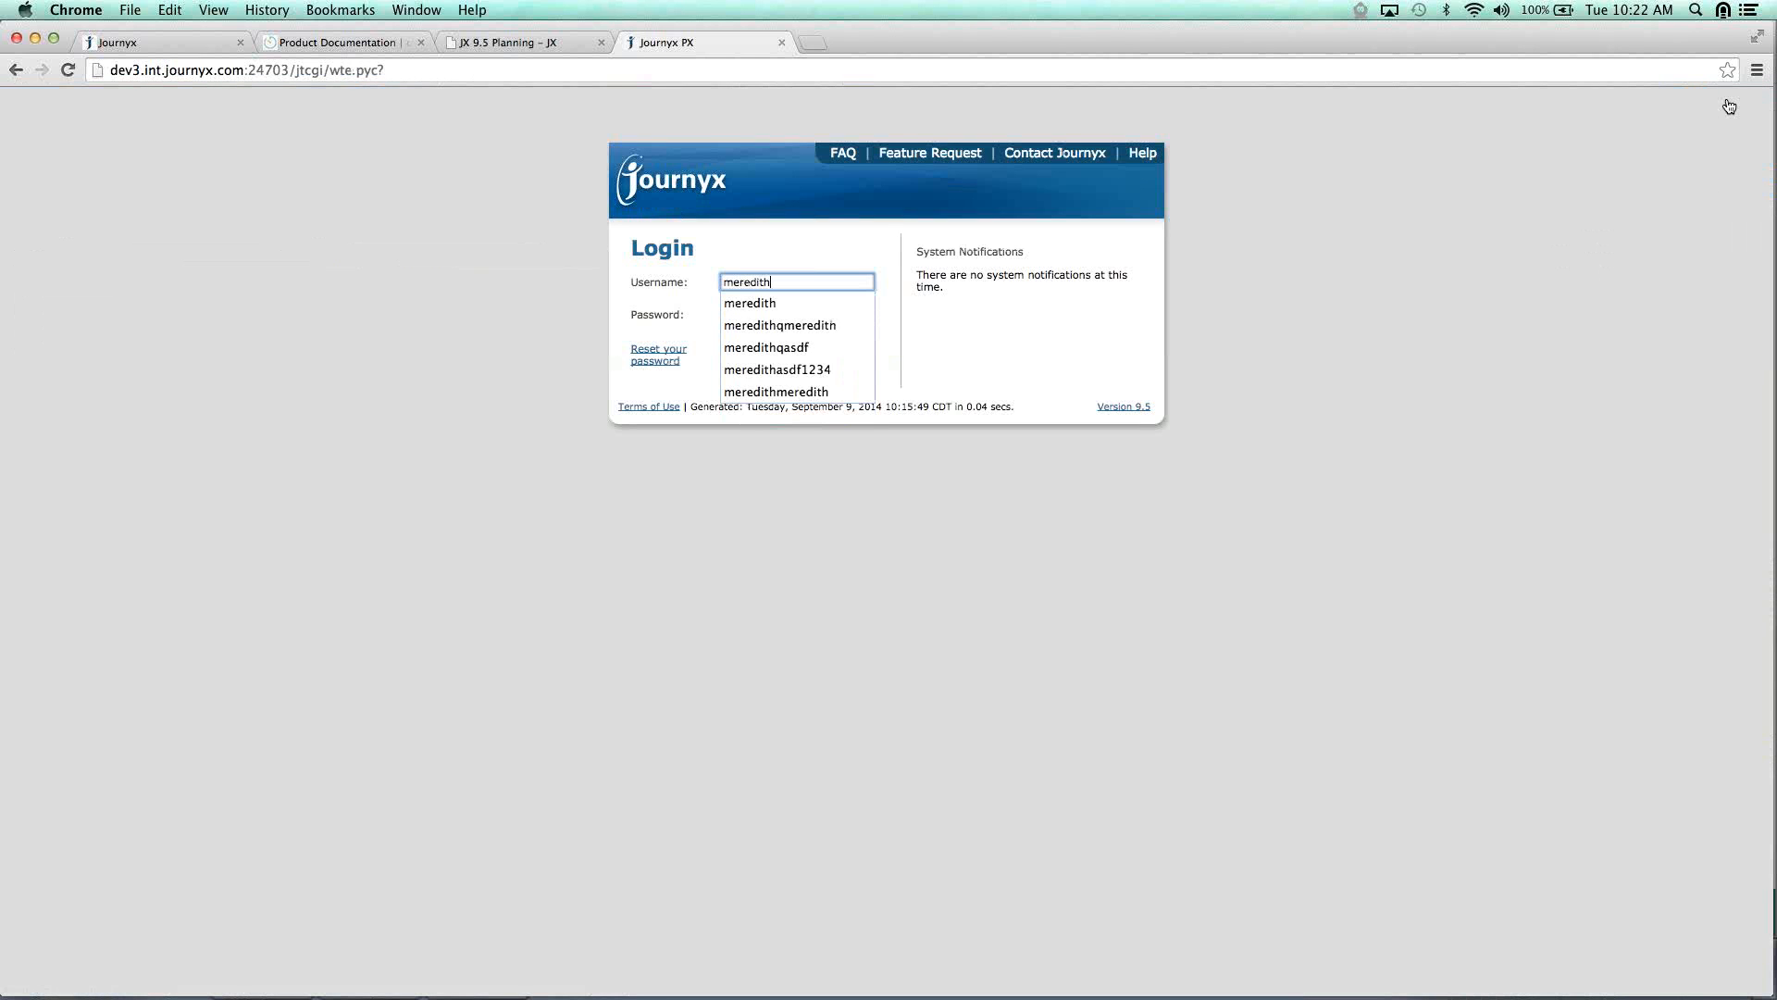
pyautogui.press('Tab')
pyautogui.press('Return')
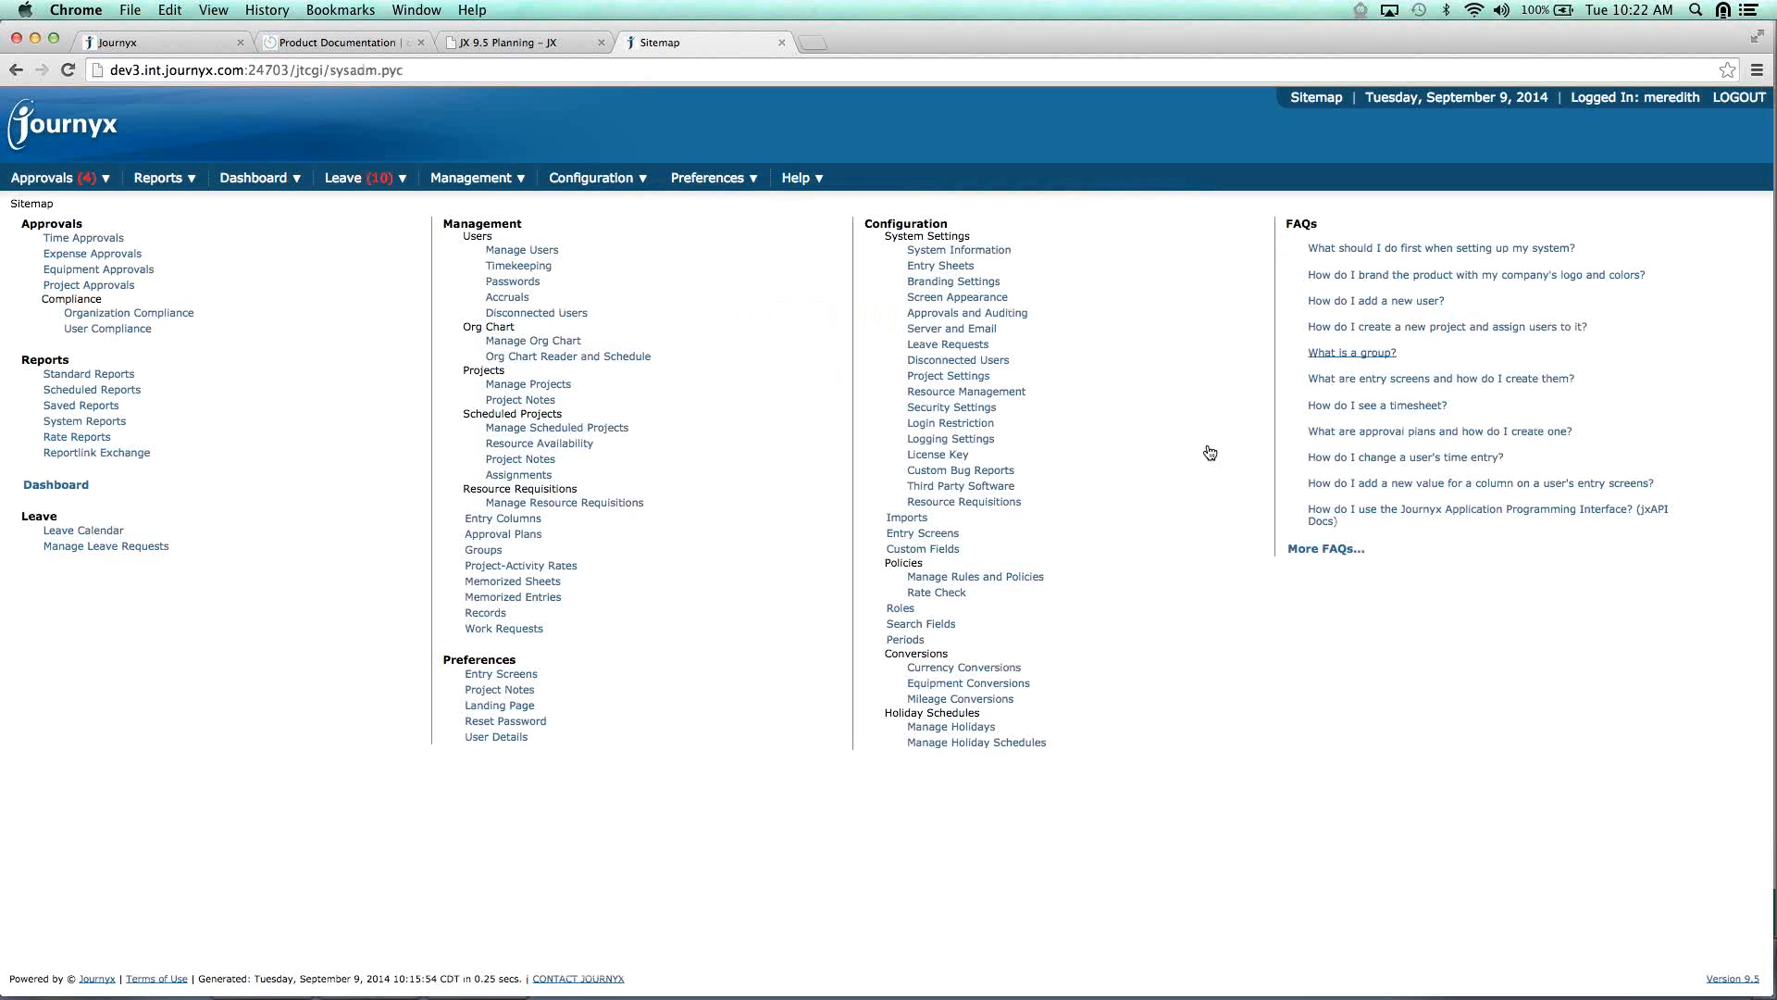
pyautogui.click(543, 384)
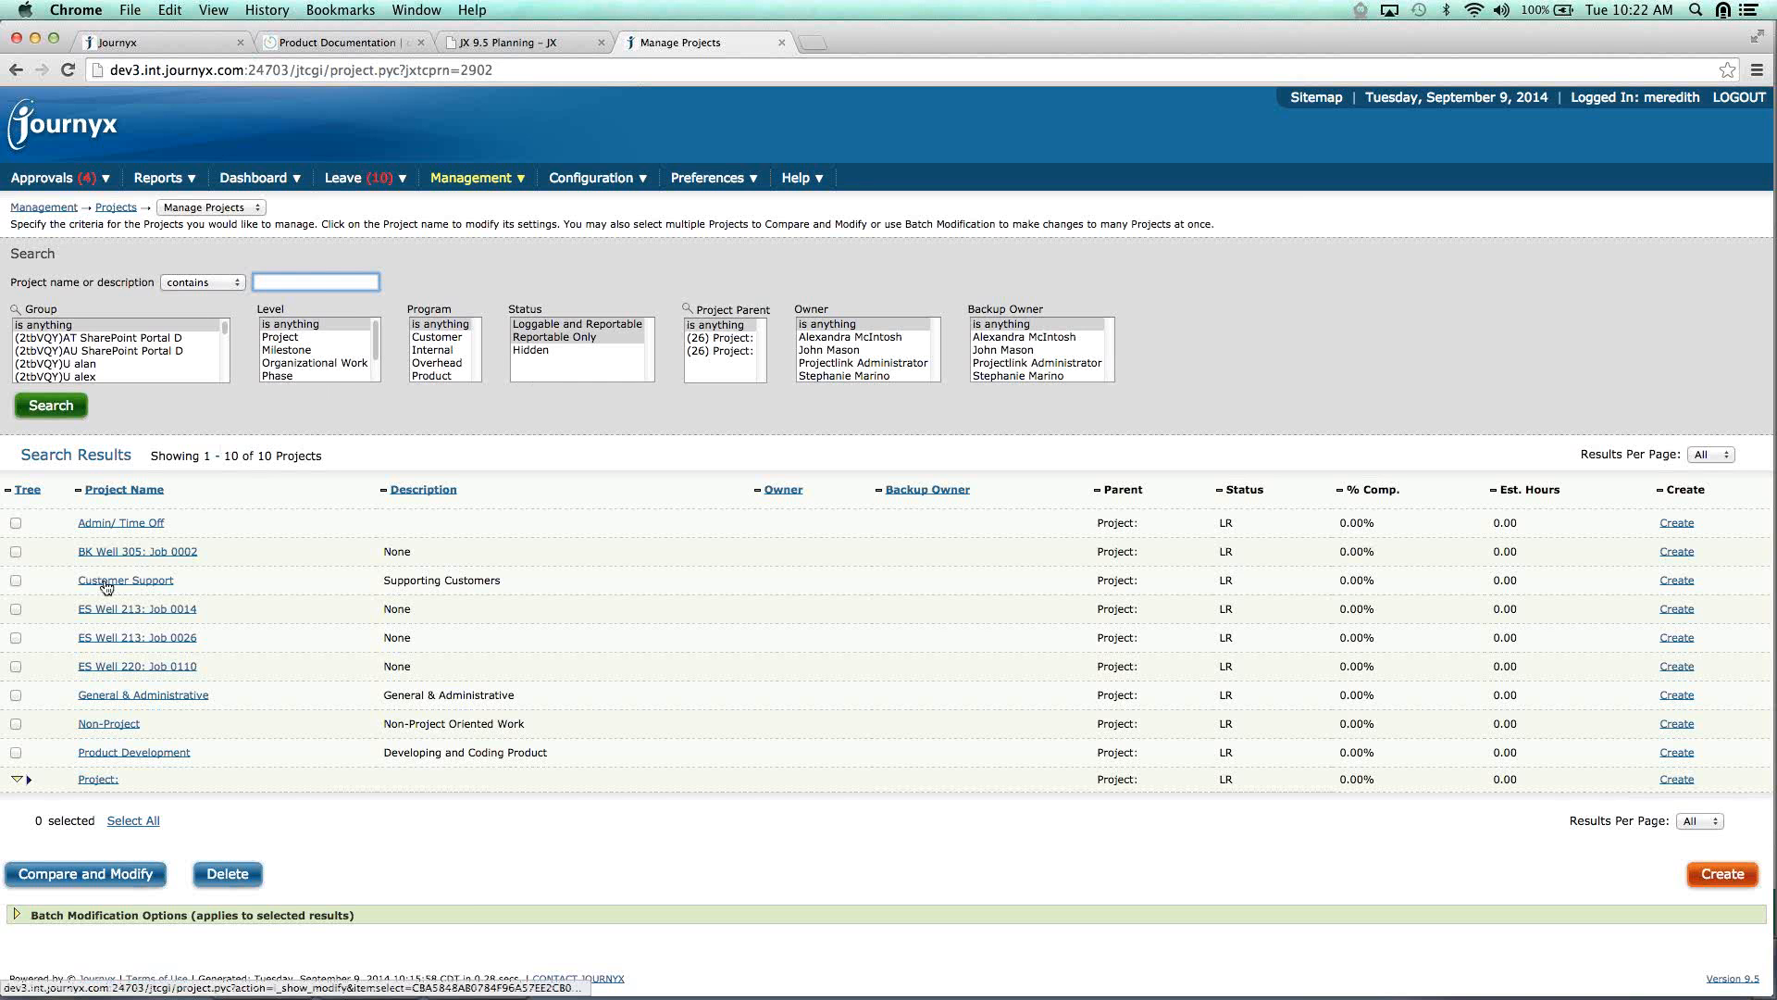
# Open the Admin/ Time Off project and review its Availability options, including leave requests.
pyautogui.click(116, 520)
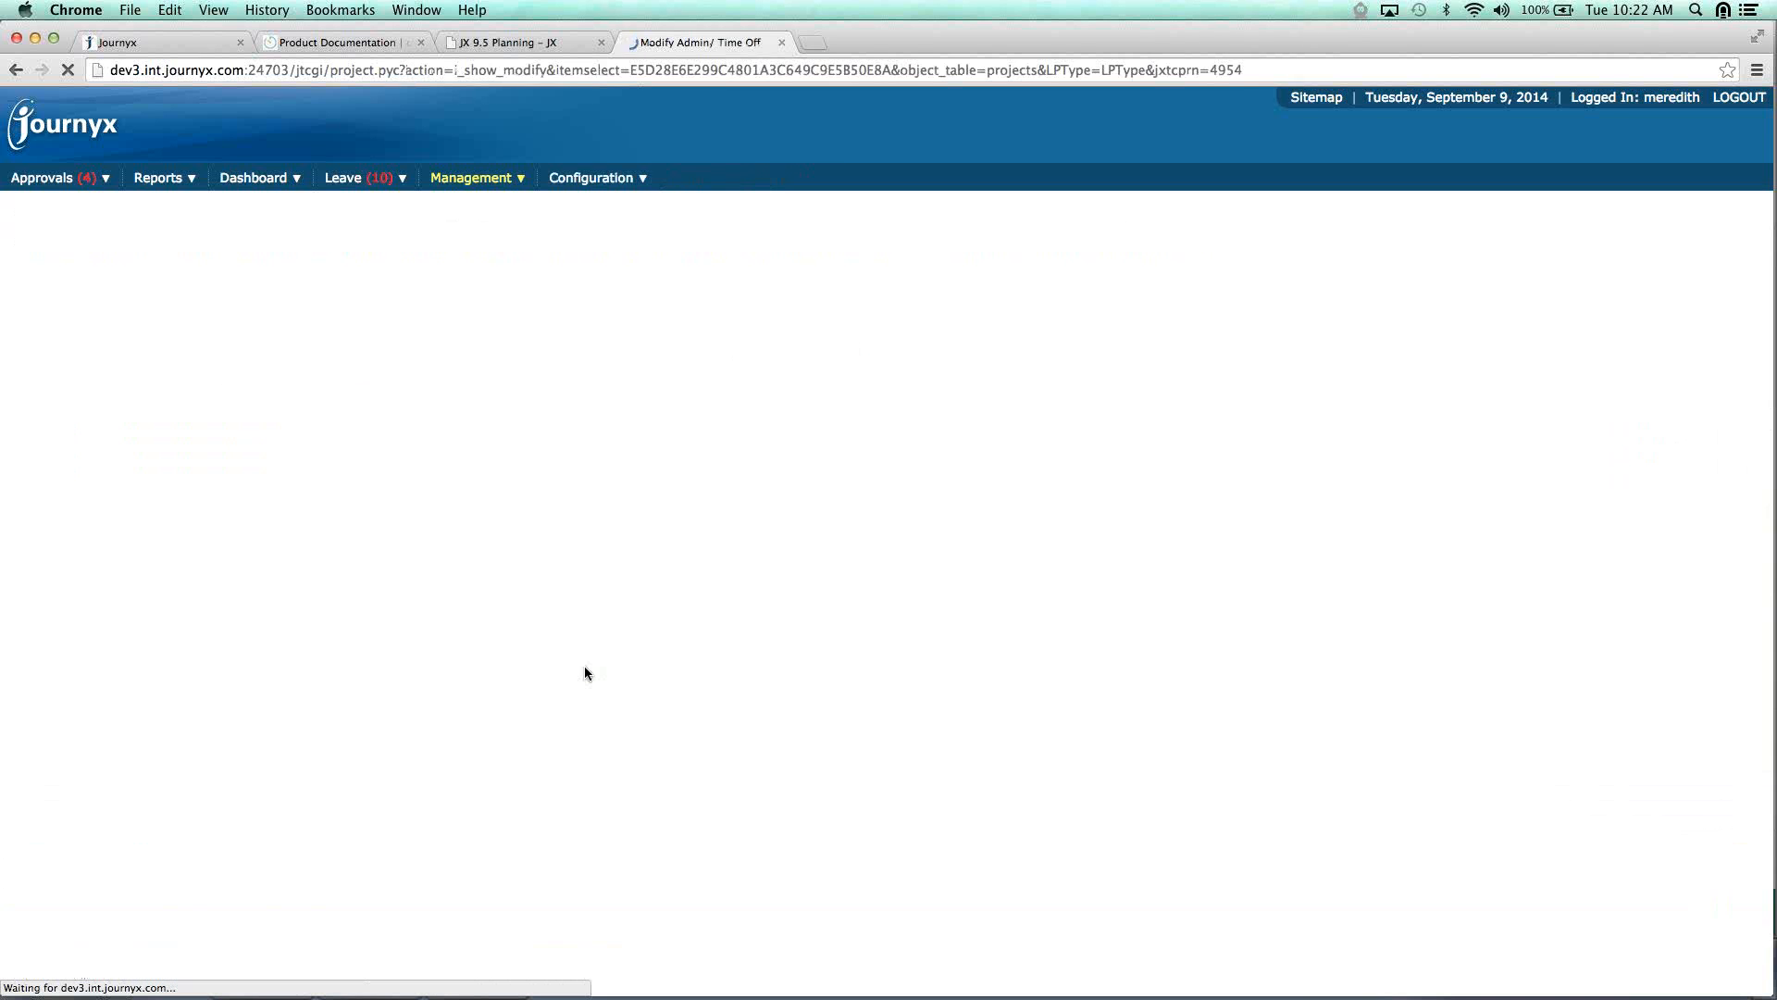
pyautogui.moveTo(35, 537); pyautogui.dragTo(96, 536)
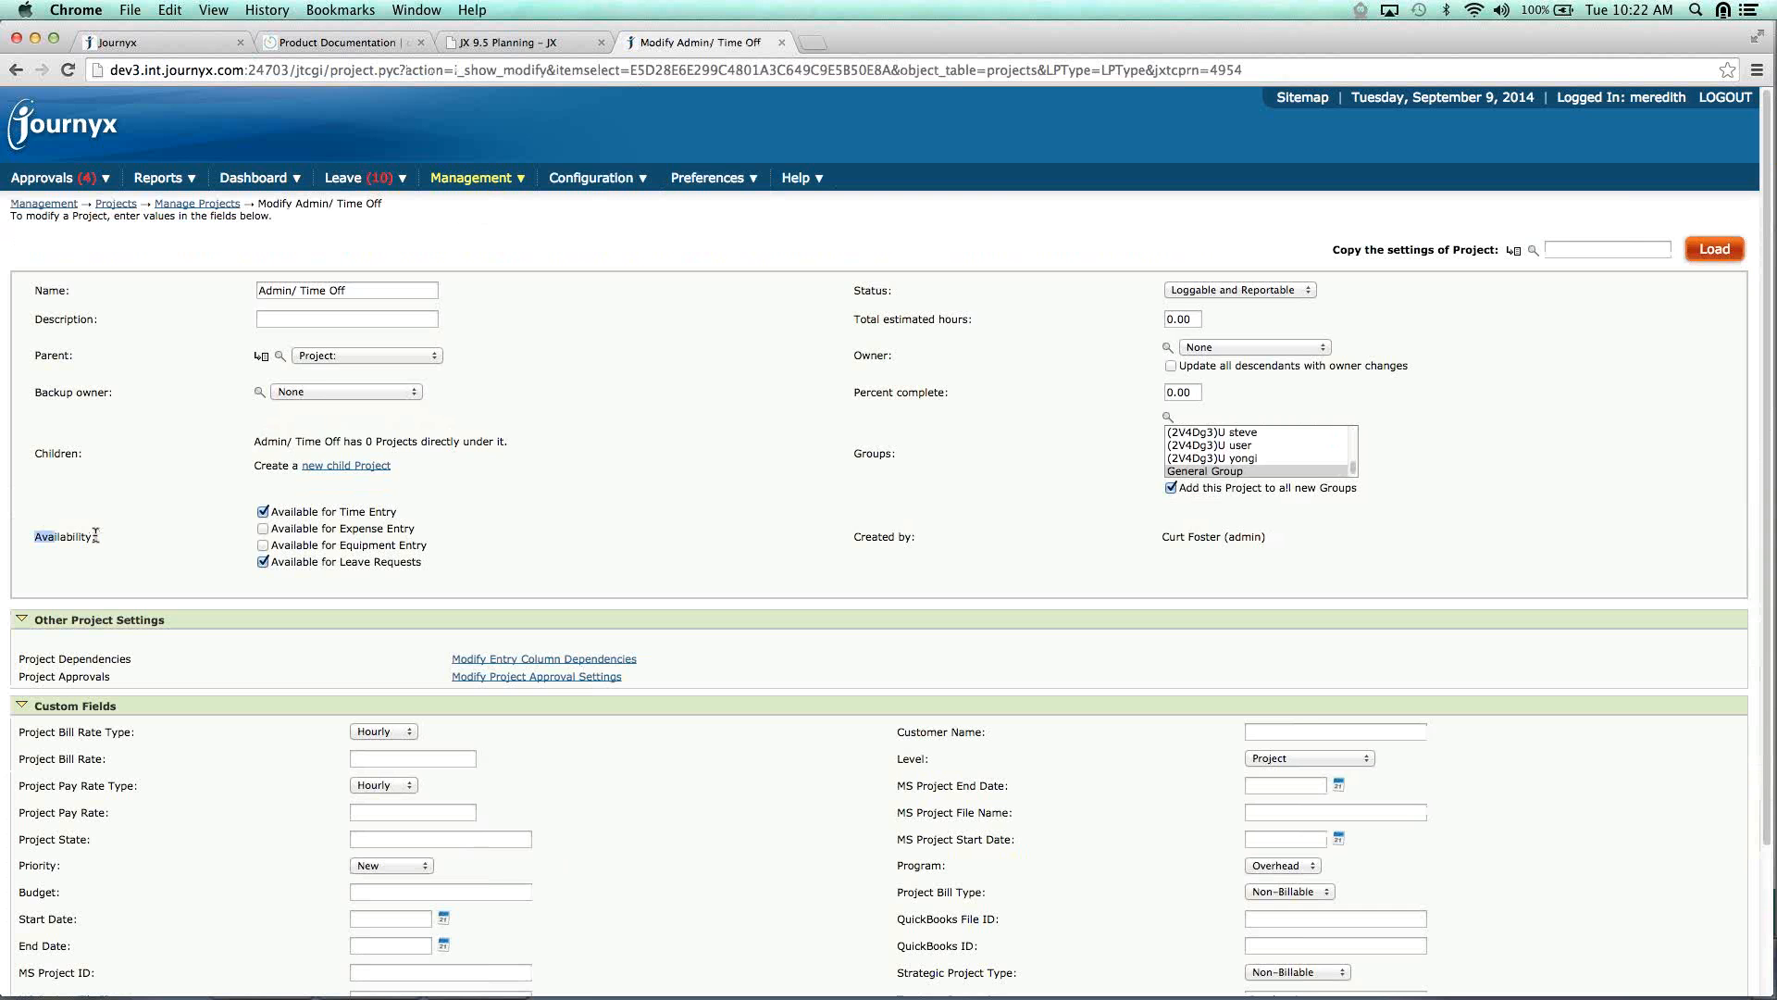
pyautogui.moveTo(95, 534); pyautogui.dragTo(114, 534)
pyautogui.click(263, 513)
pyautogui.moveTo(272, 561); pyautogui.dragTo(453, 568)
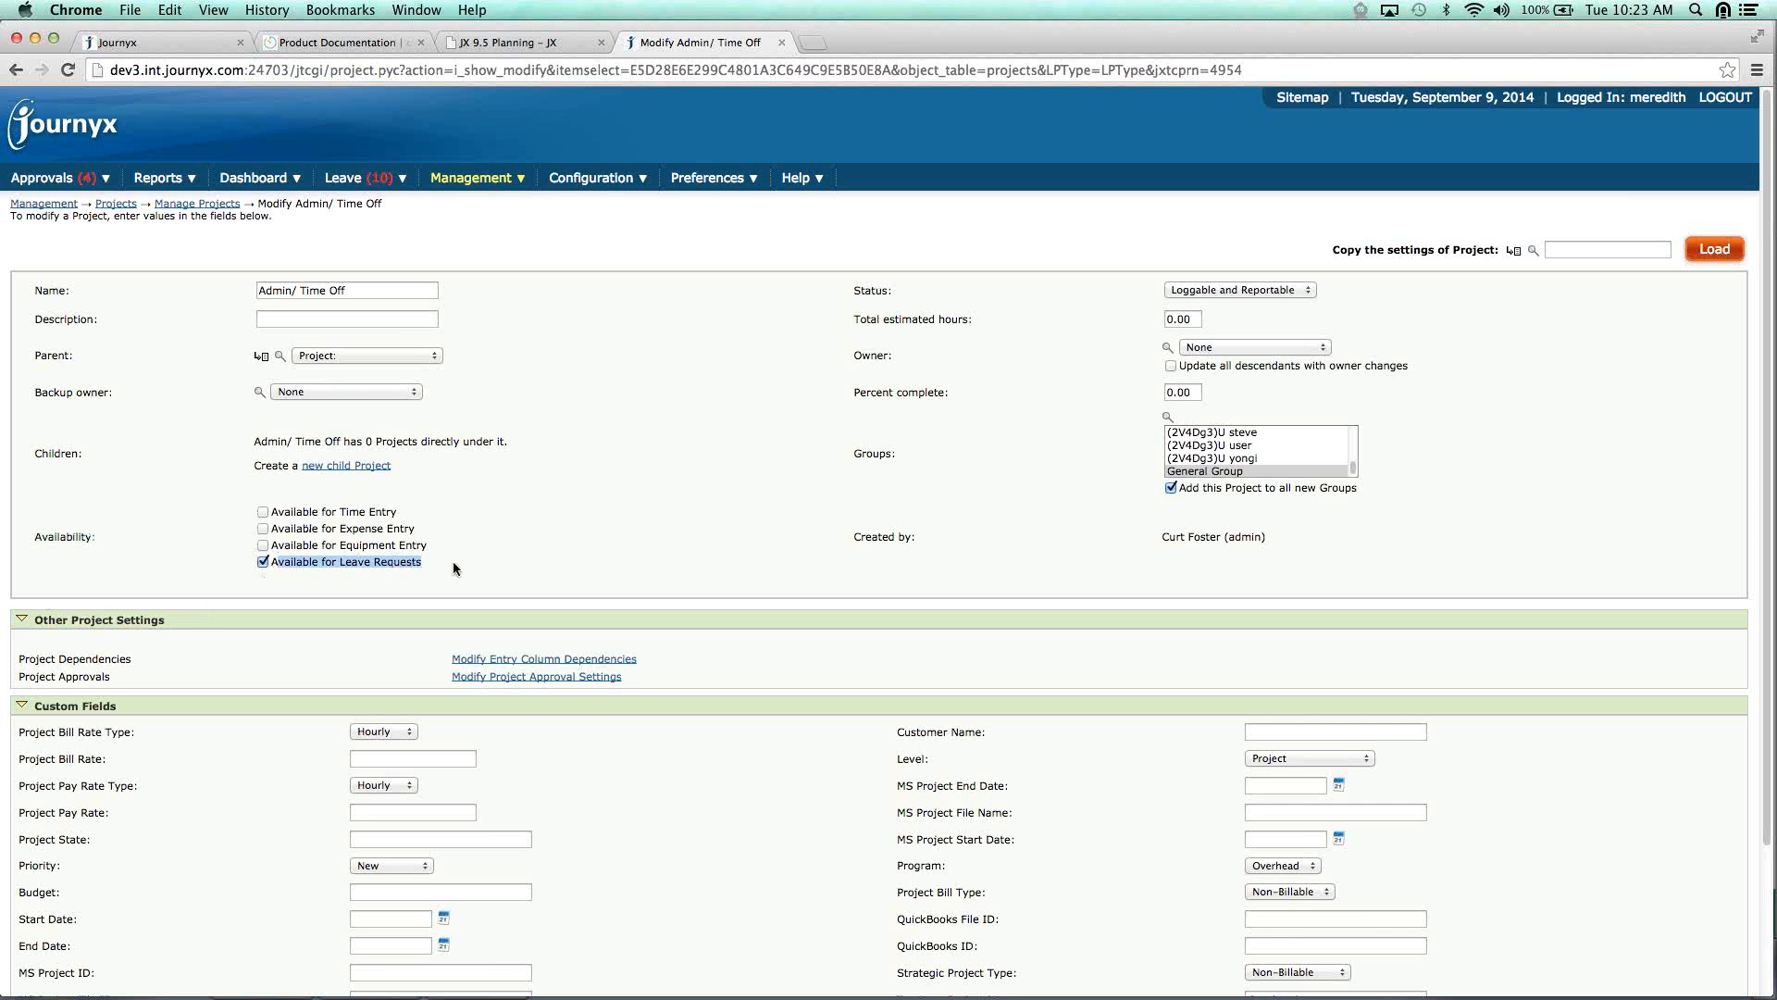
# Keep Admin/ Time Off available for time entry only, leaving expense and equipment entry off.
pyautogui.click(263, 512)
pyautogui.click(263, 529)
pyautogui.click(263, 545)
pyautogui.click(263, 545)
pyautogui.click(262, 528)
pyautogui.moveTo(611, 186)
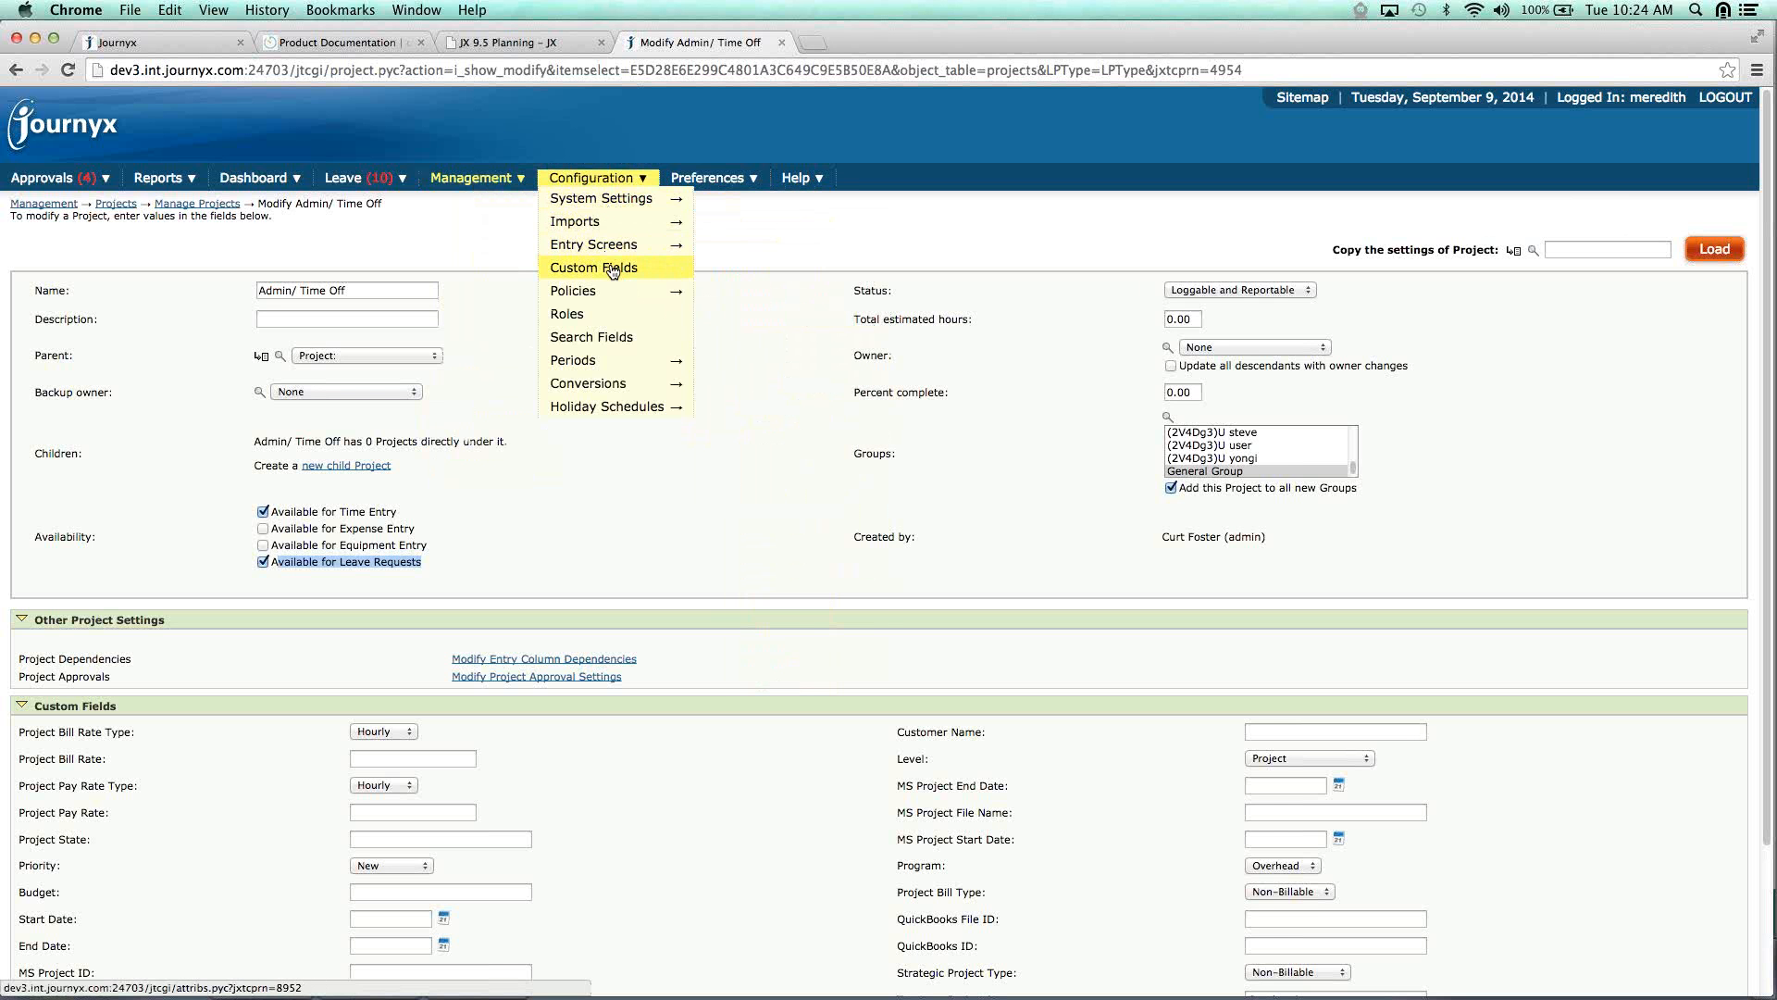
# On Standard Time Entry Grid, set Bill Type's column order to 0, keeping Billable as default.
pyautogui.moveTo(611, 245)
pyautogui.click(731, 254)
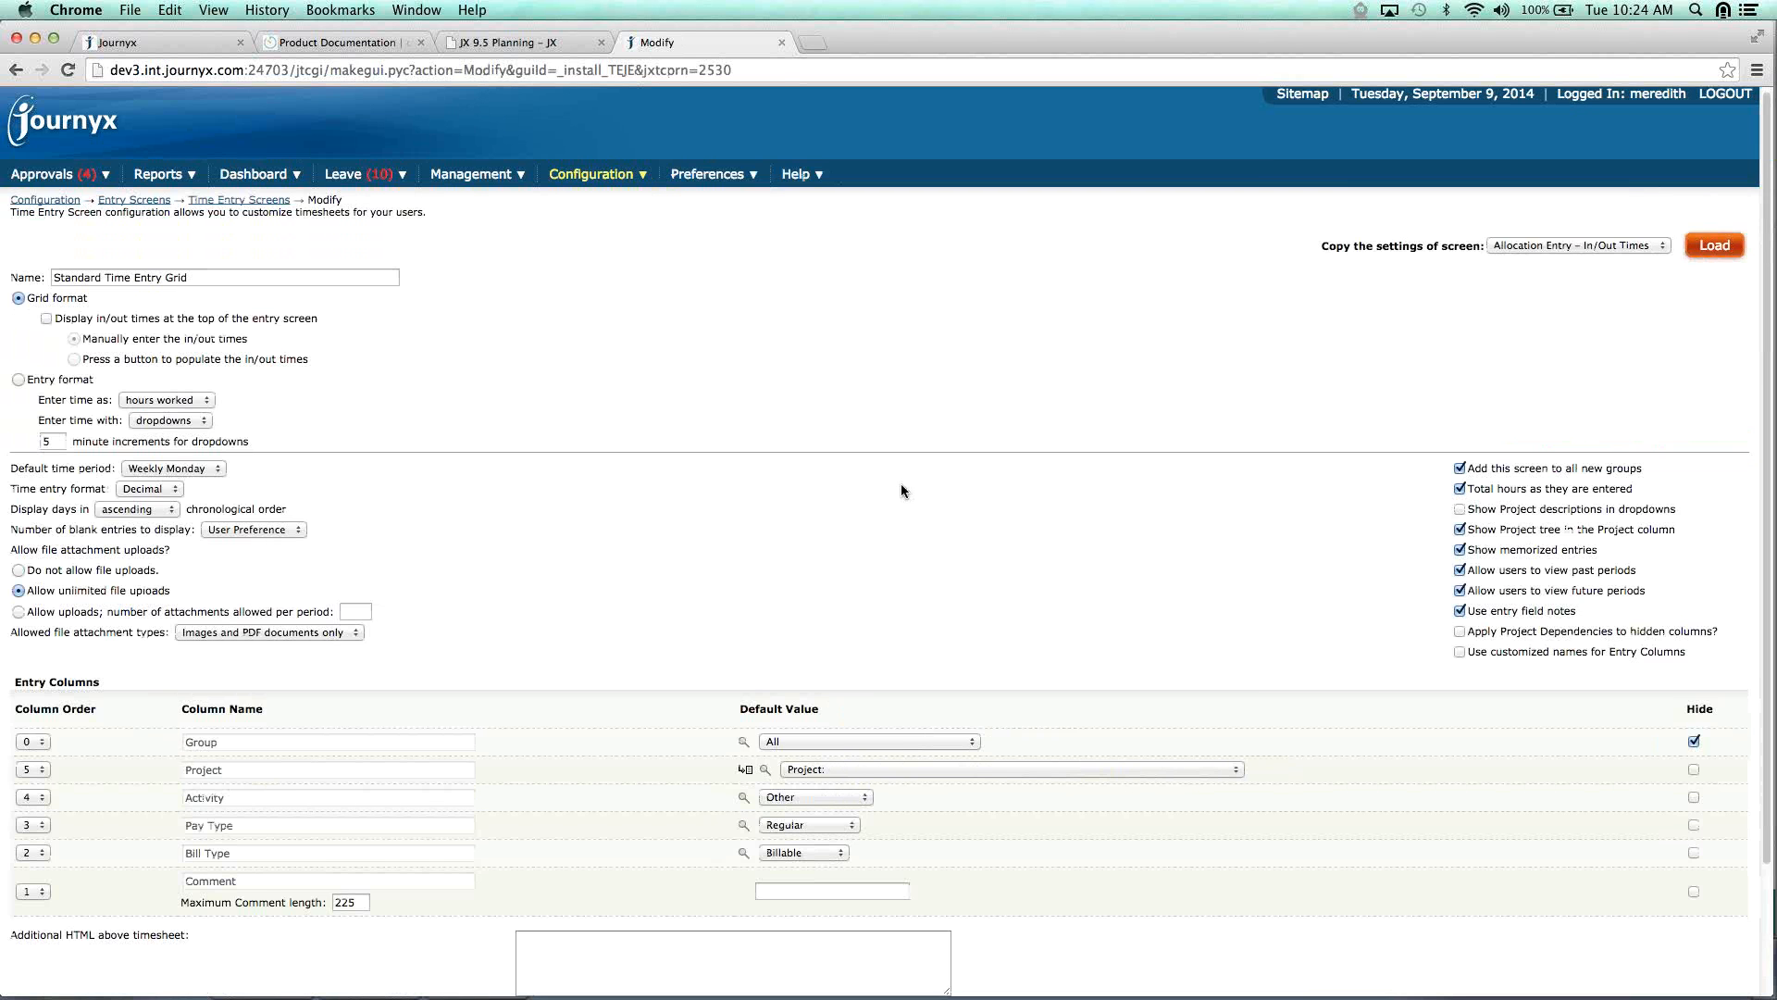
pyautogui.scroll(-3, 901, 485)
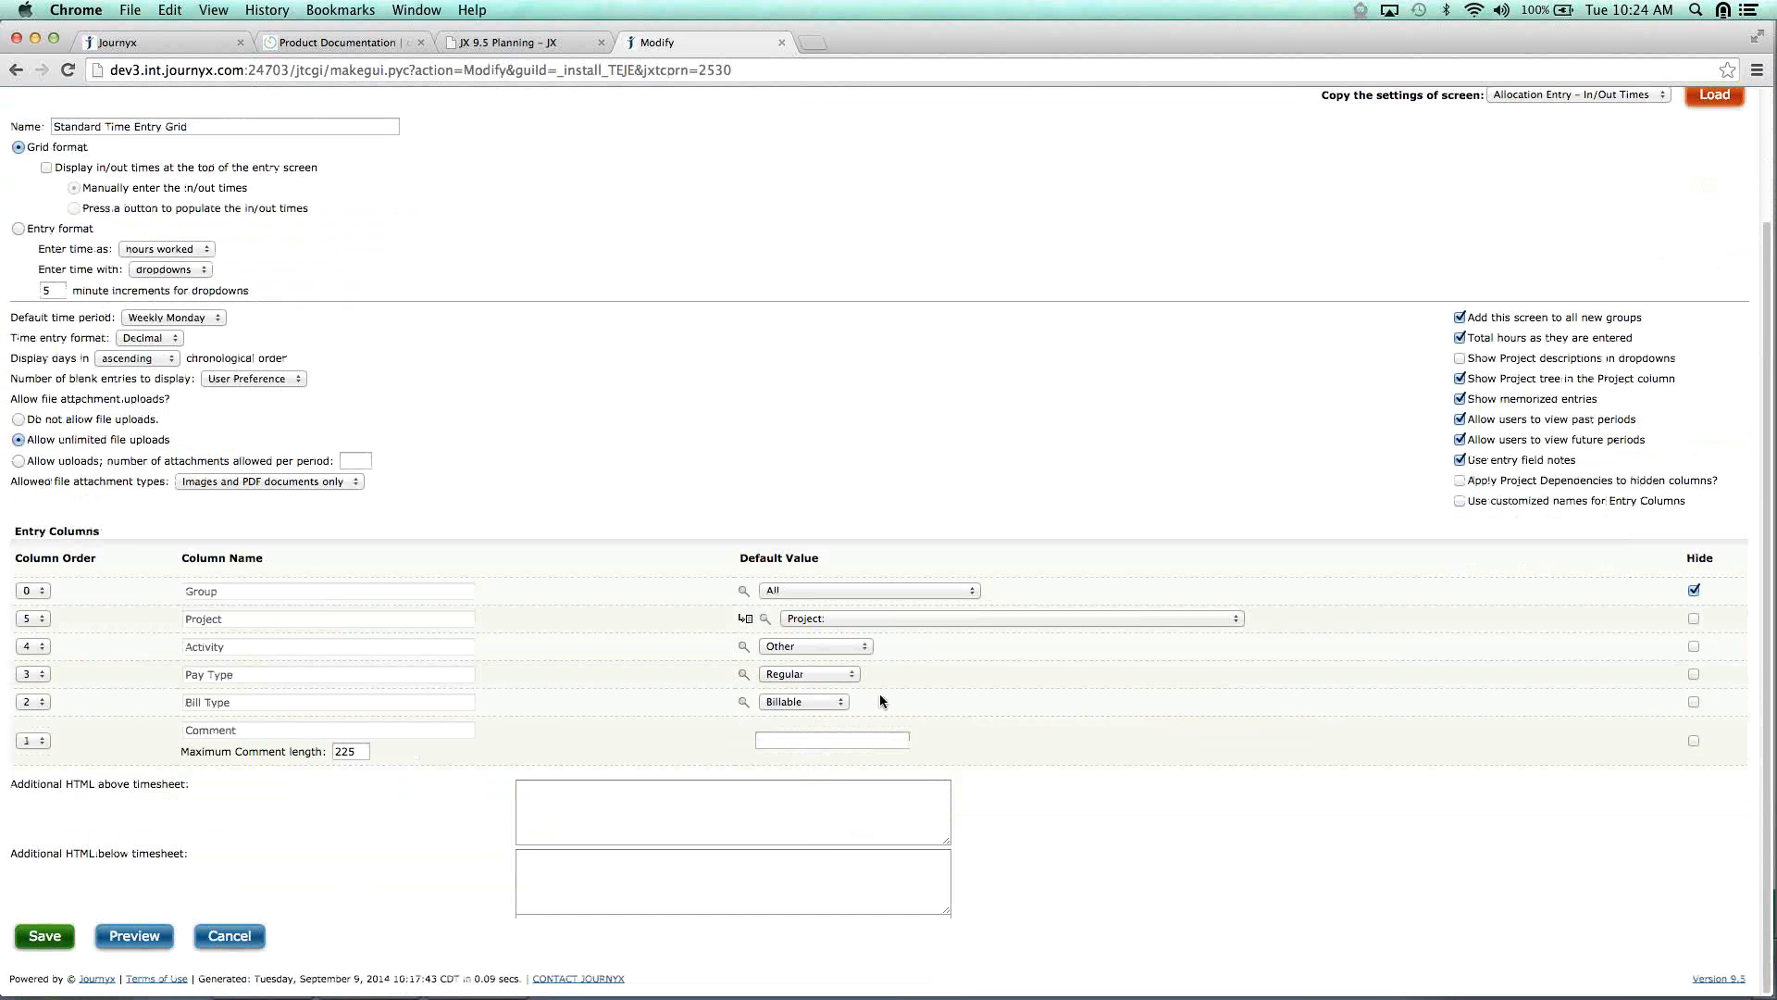
pyautogui.click(41, 704)
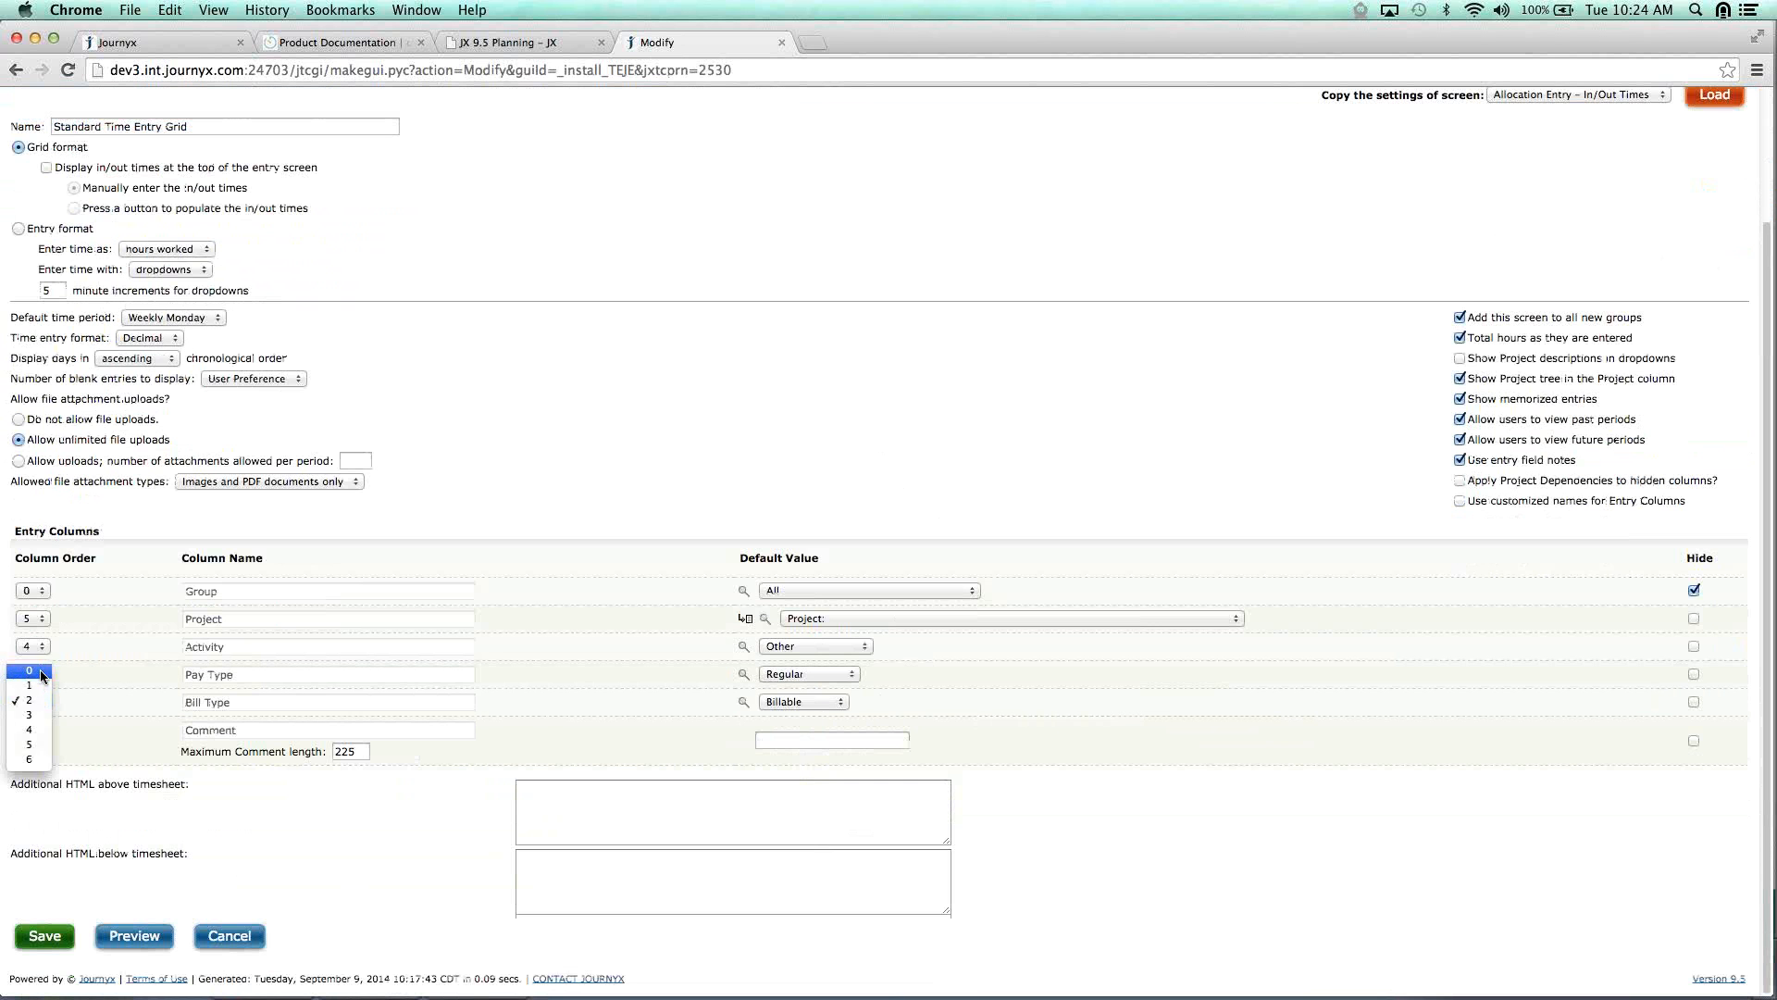
pyautogui.click(42, 675)
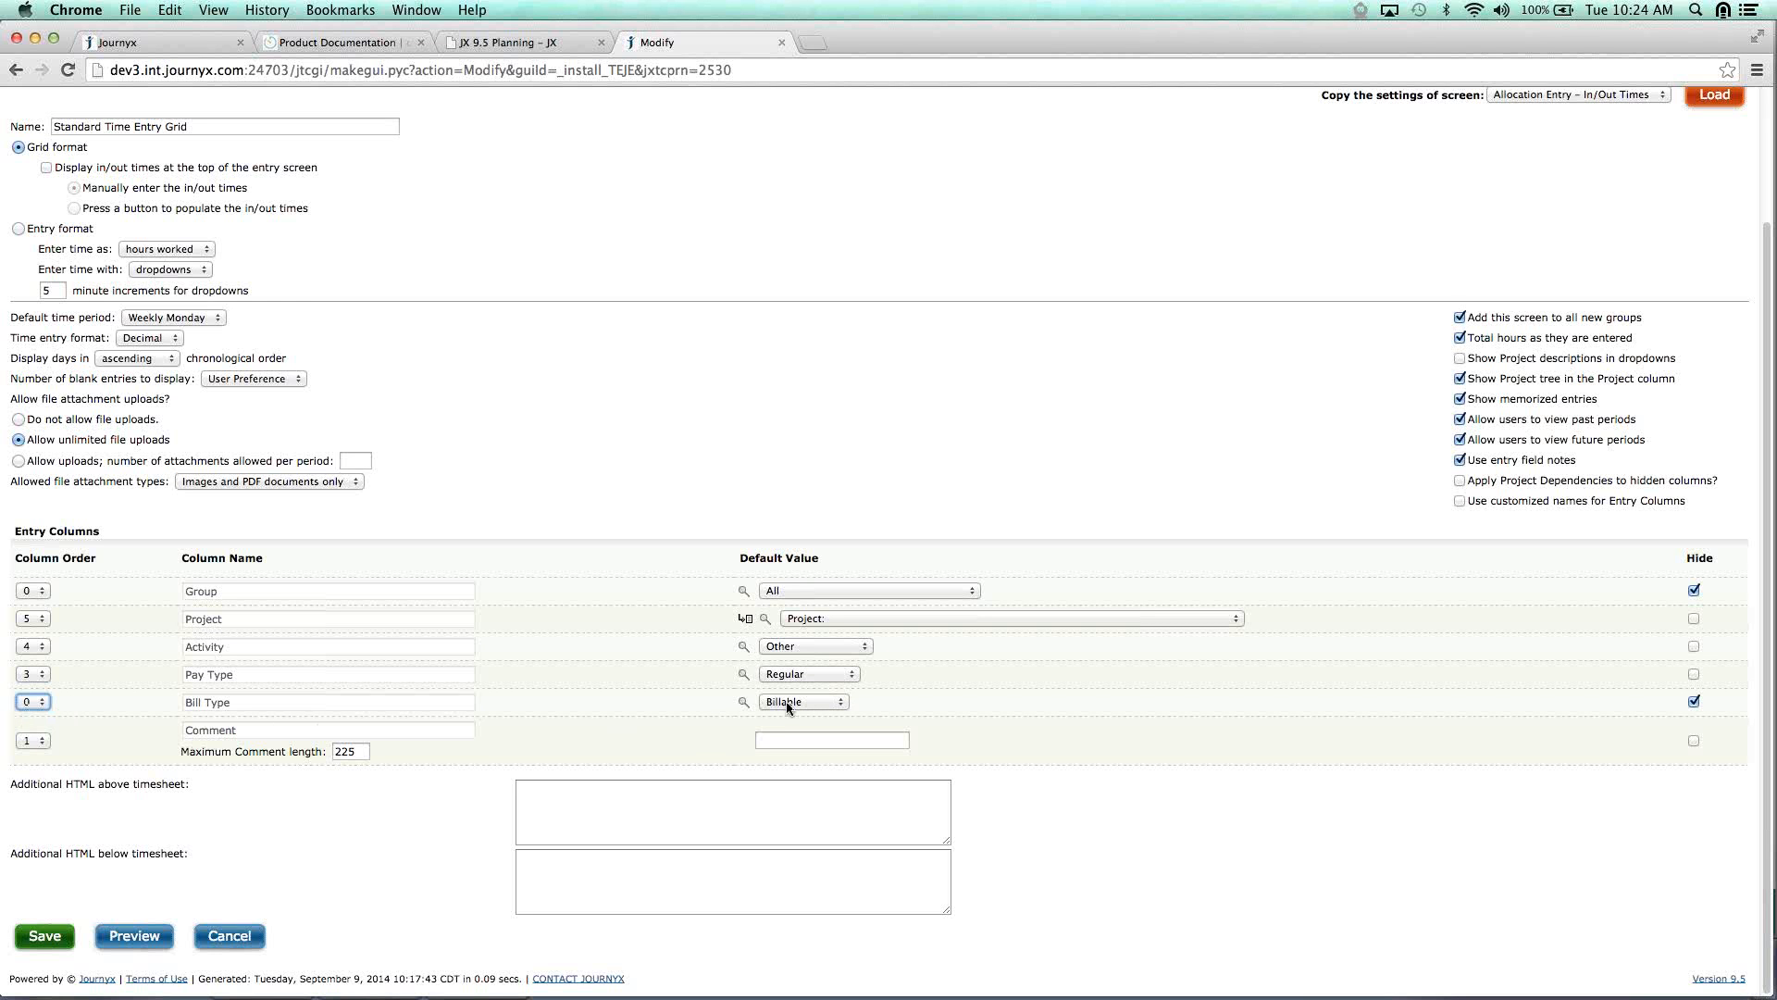
pyautogui.click(836, 701)
pyautogui.click(833, 701)
# Browse Configuration > System Settings to Imports > Entry Columns, showing Entry Column Dependency Import.
pyautogui.scroll(3, 967, 749)
pyautogui.moveTo(620, 181)
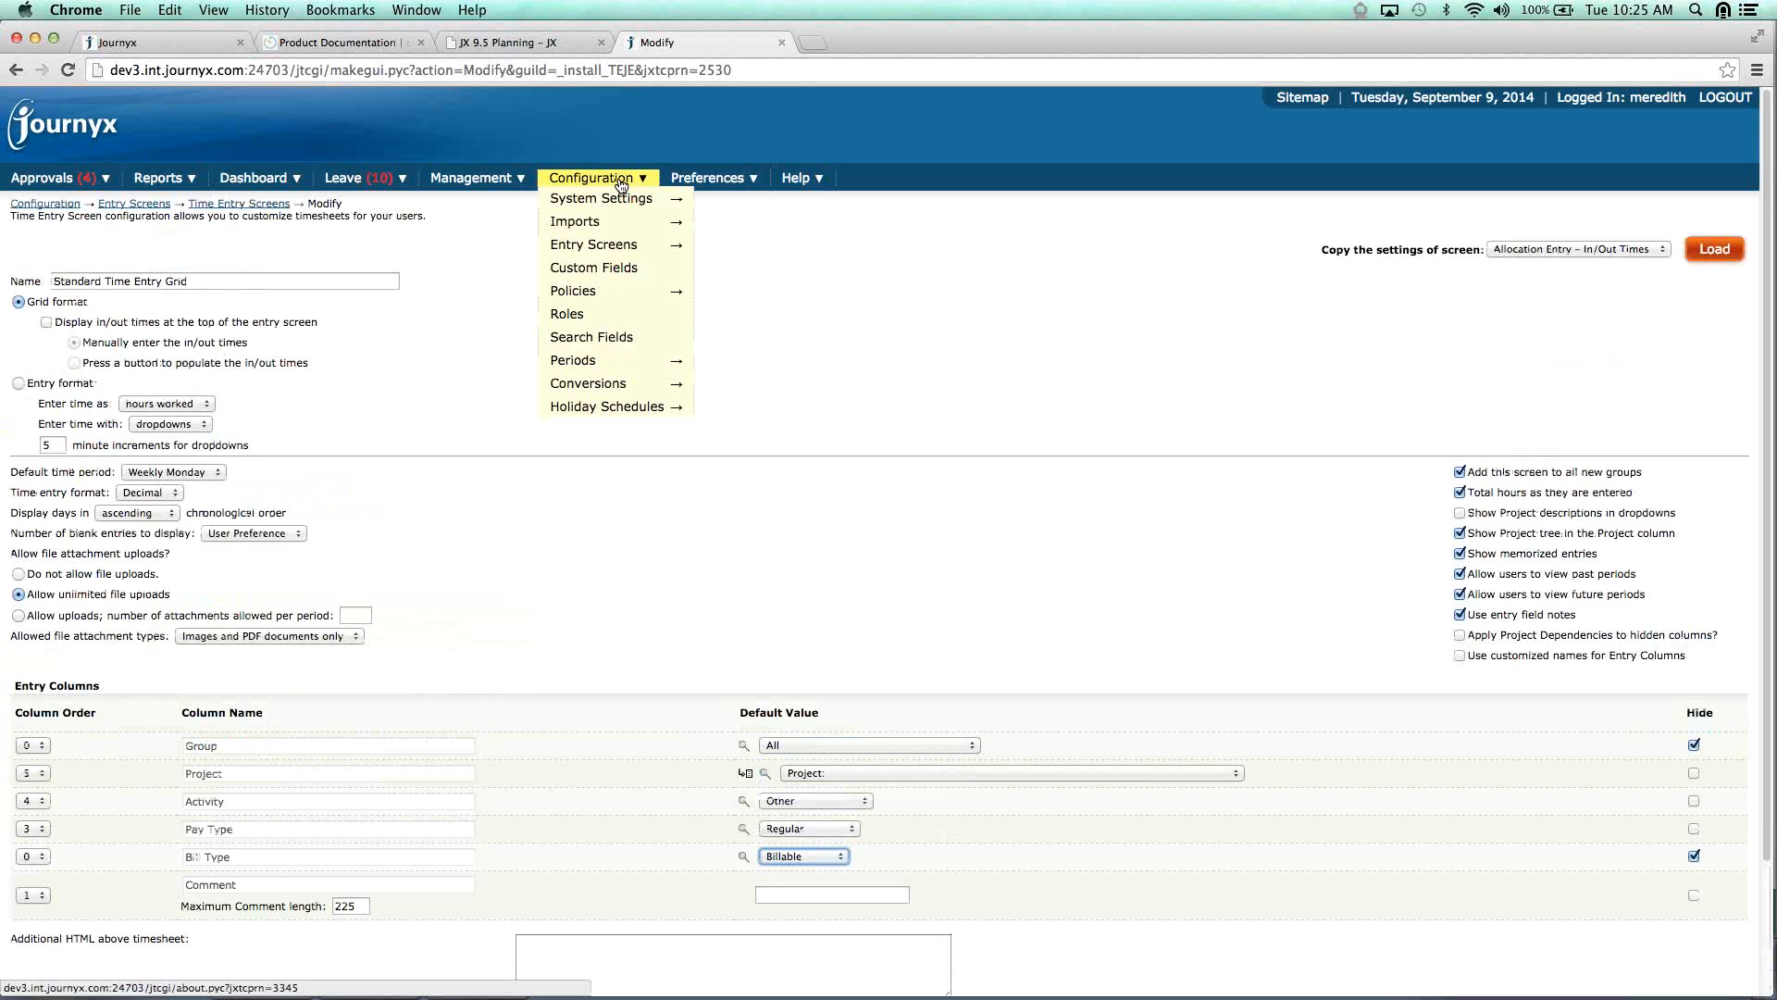
pyautogui.moveTo(626, 224)
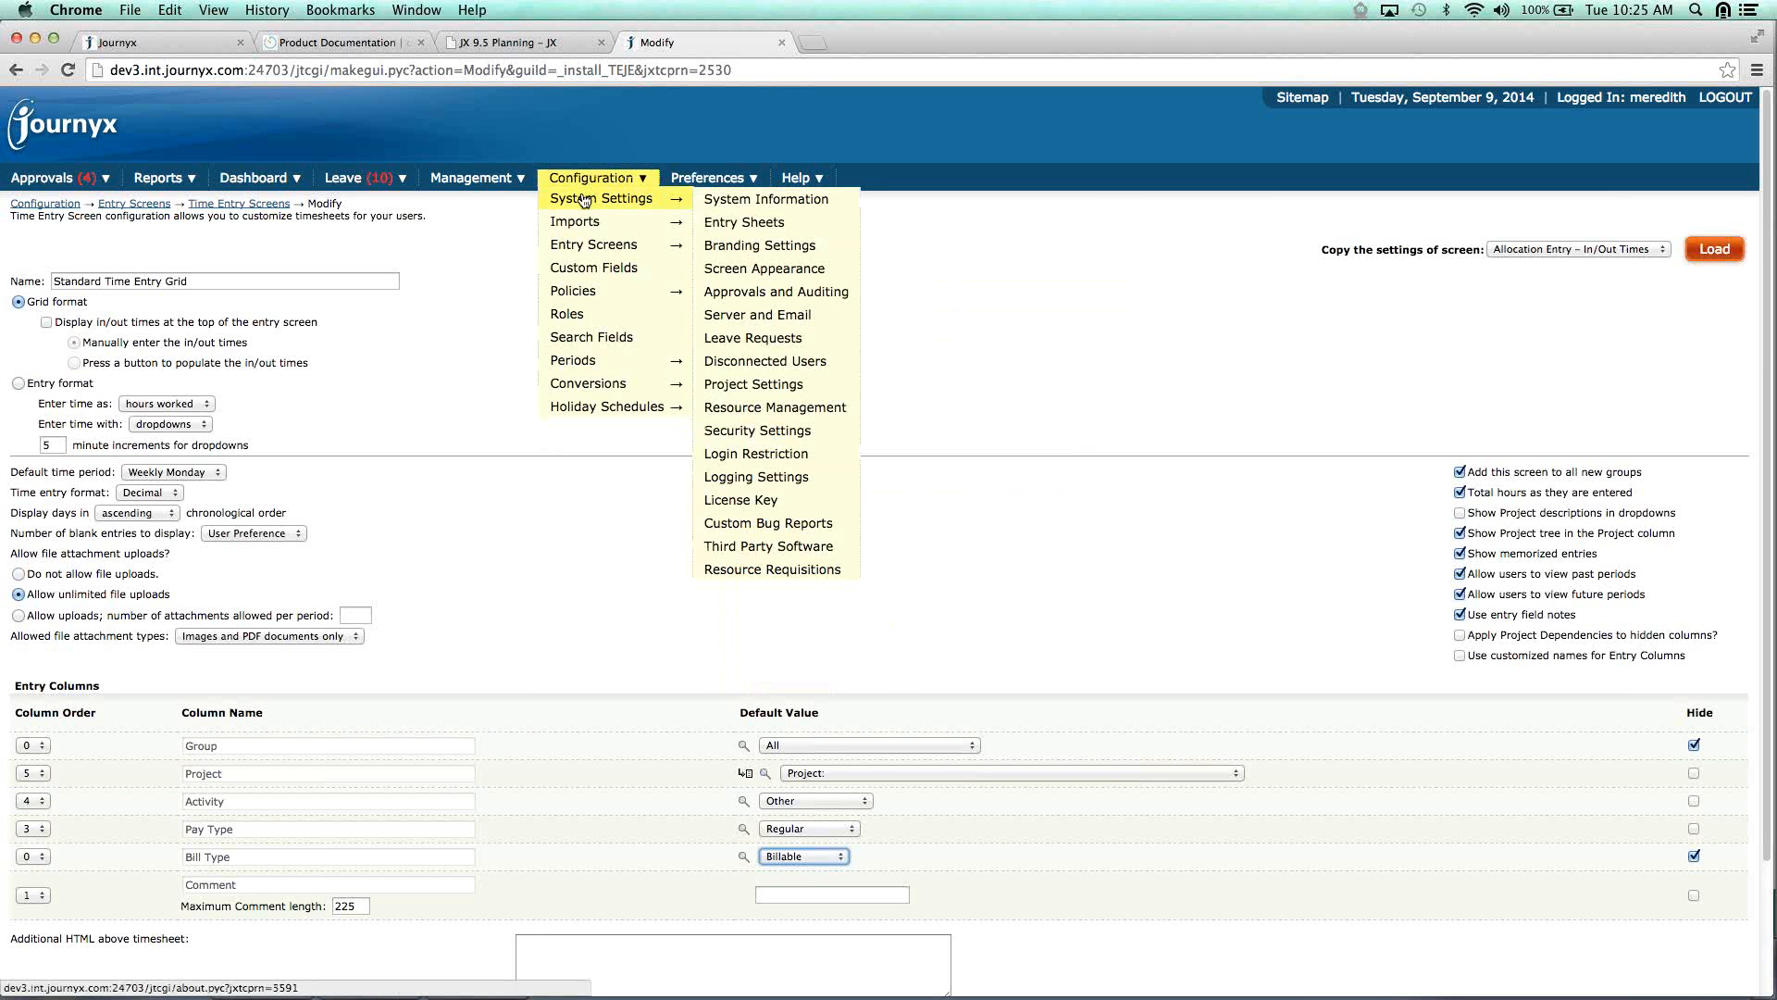
pyautogui.moveTo(751, 293)
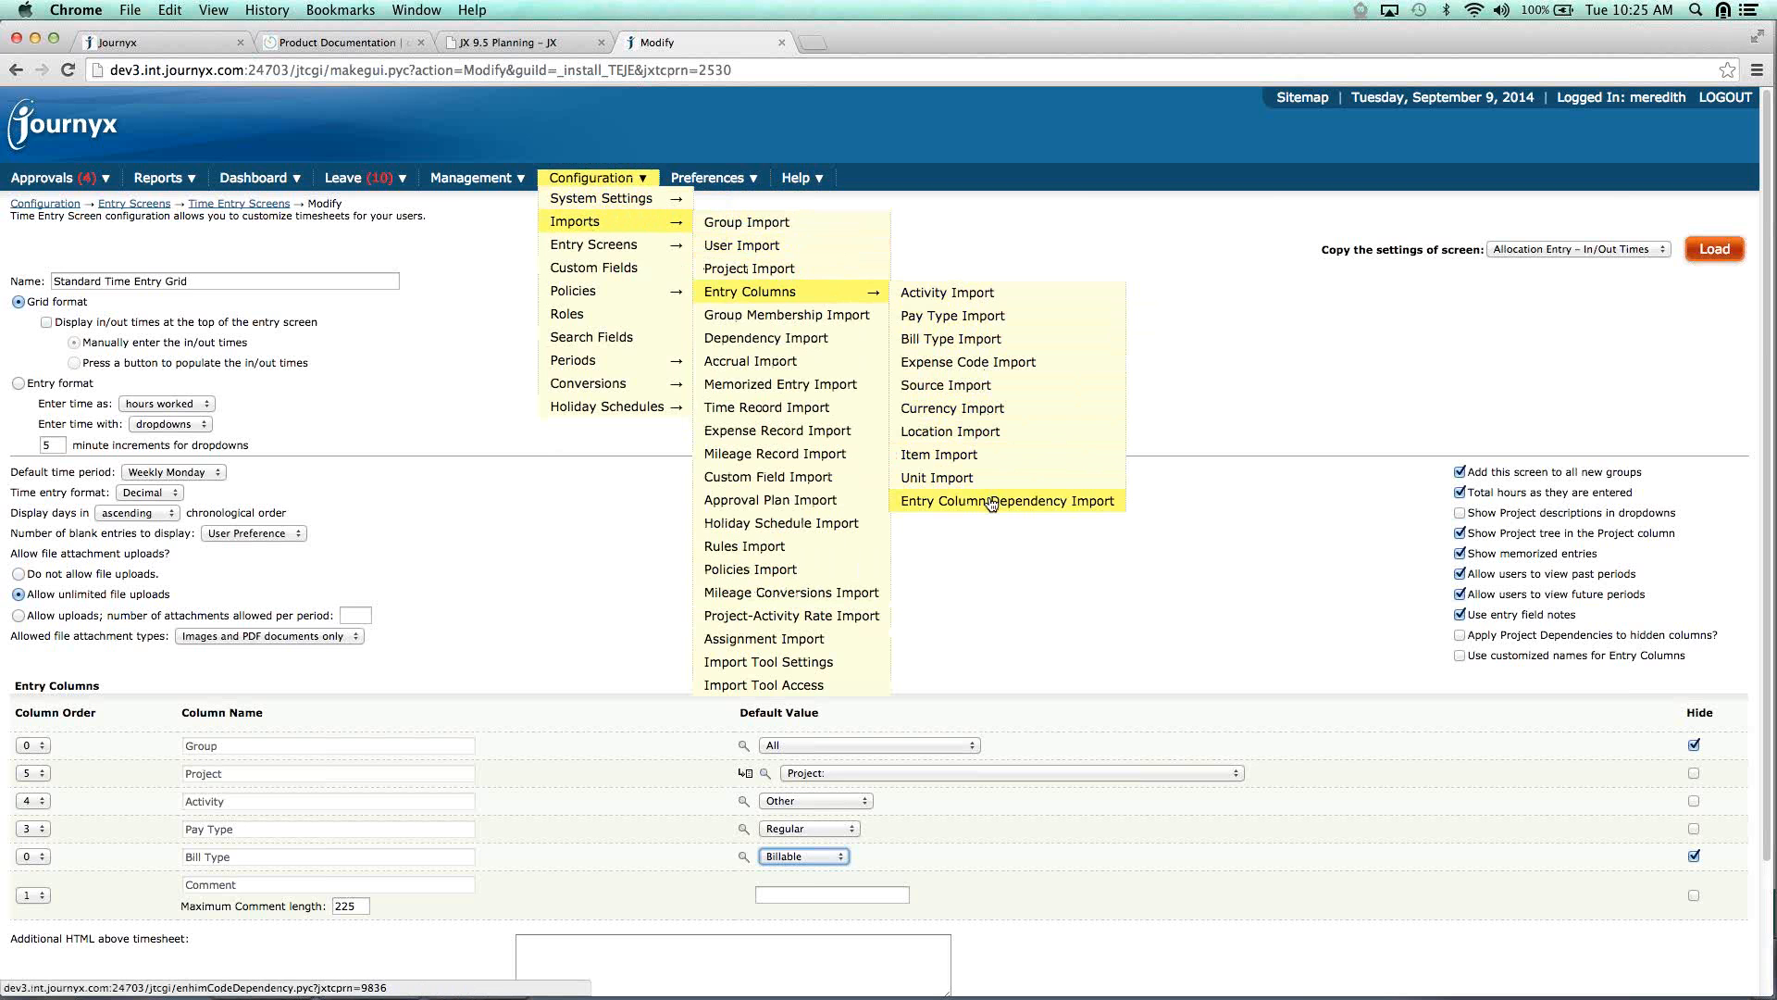
# Run All Time Entry Details Per User, paging back then returning to June–September 2014.
pyautogui.click(991, 501)
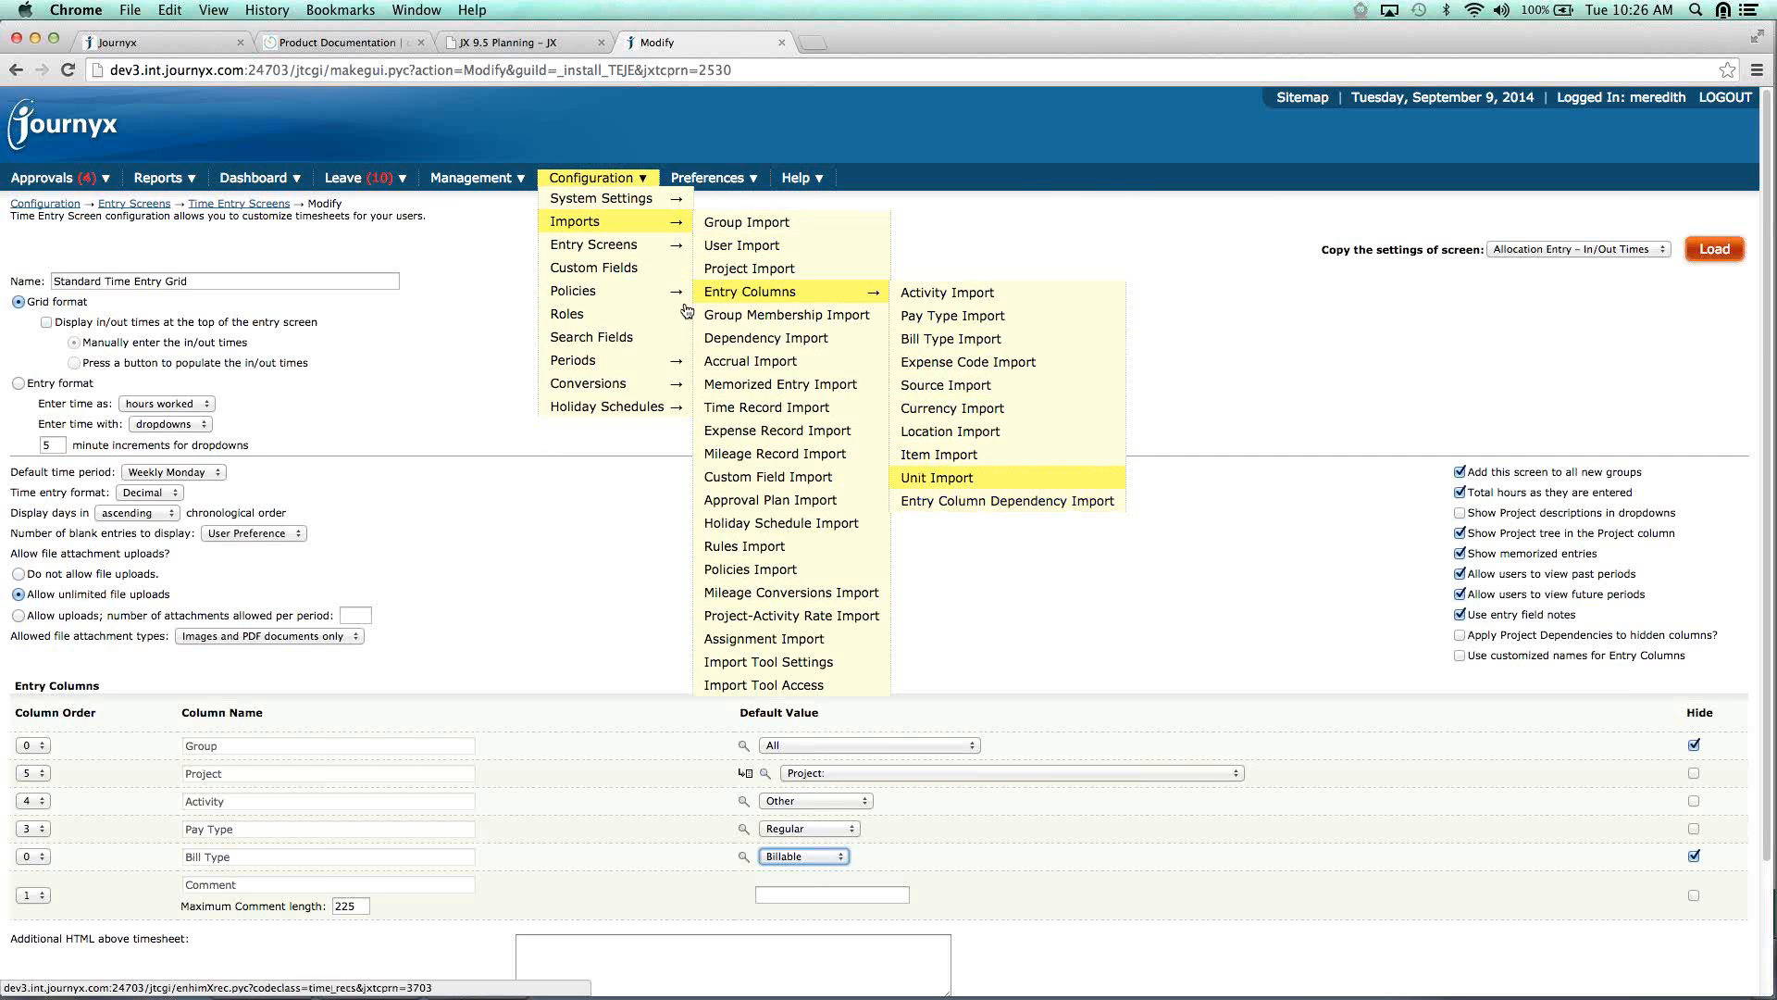
pyautogui.click(181, 211)
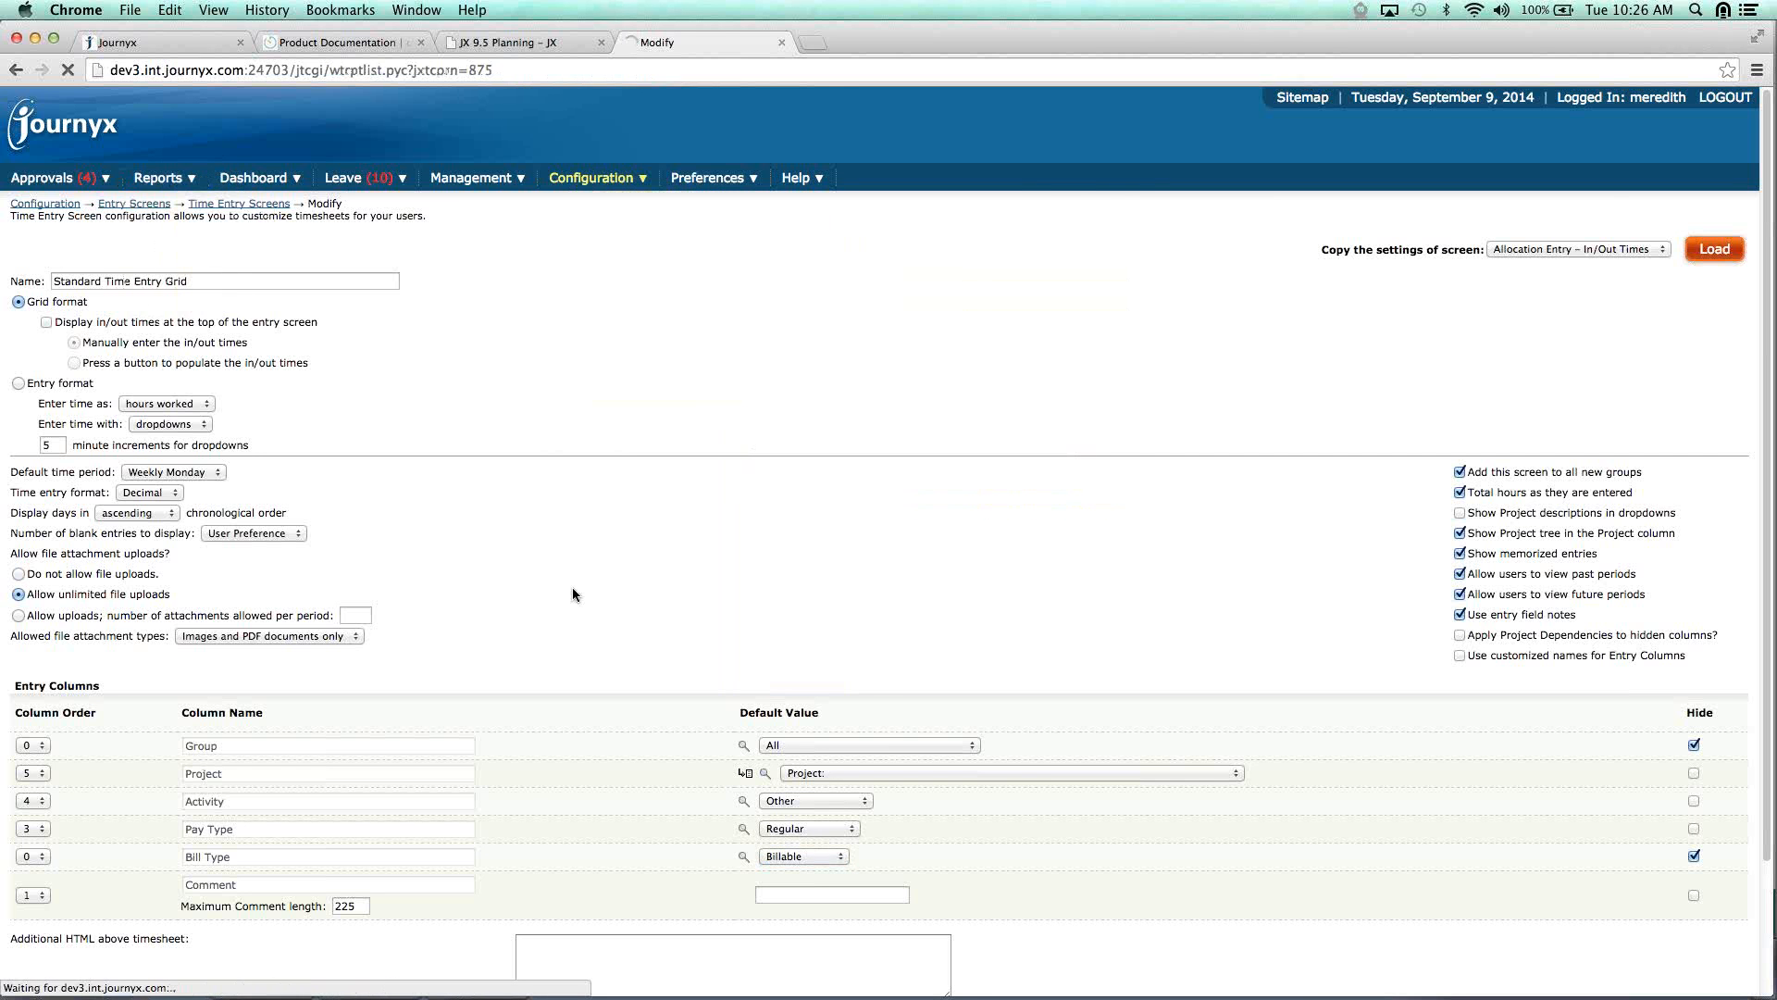
pyautogui.click(634, 640)
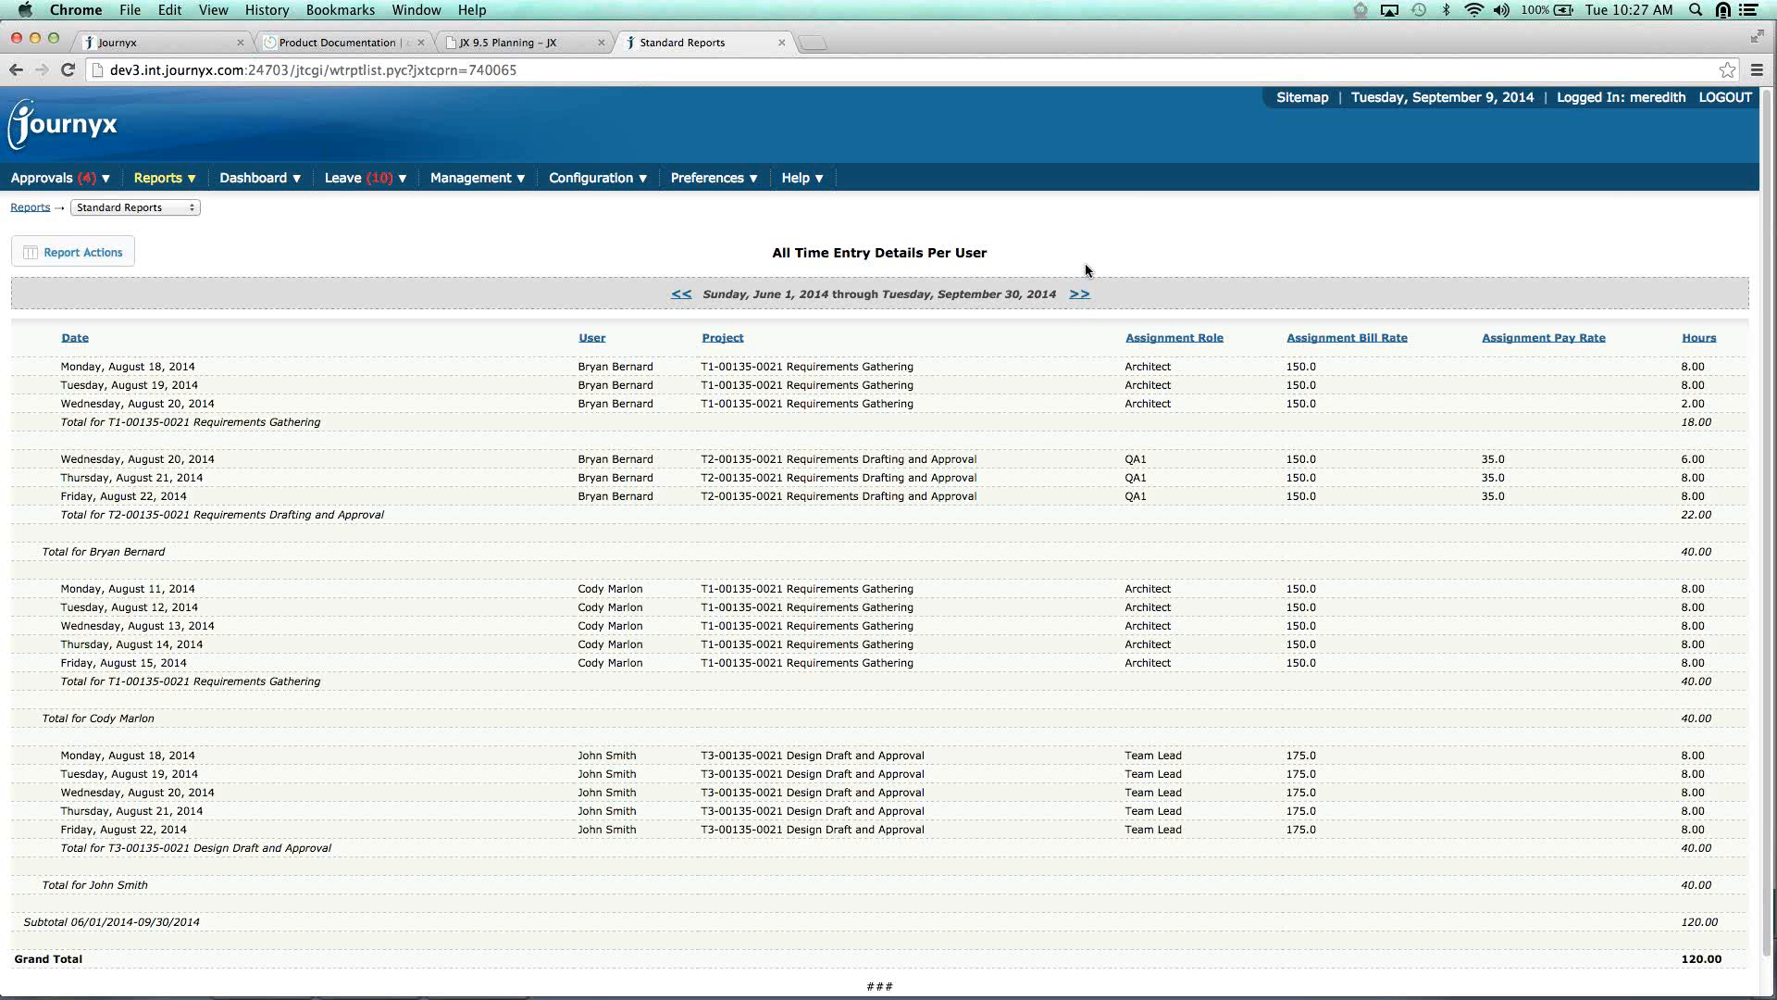
pyautogui.click(683, 294)
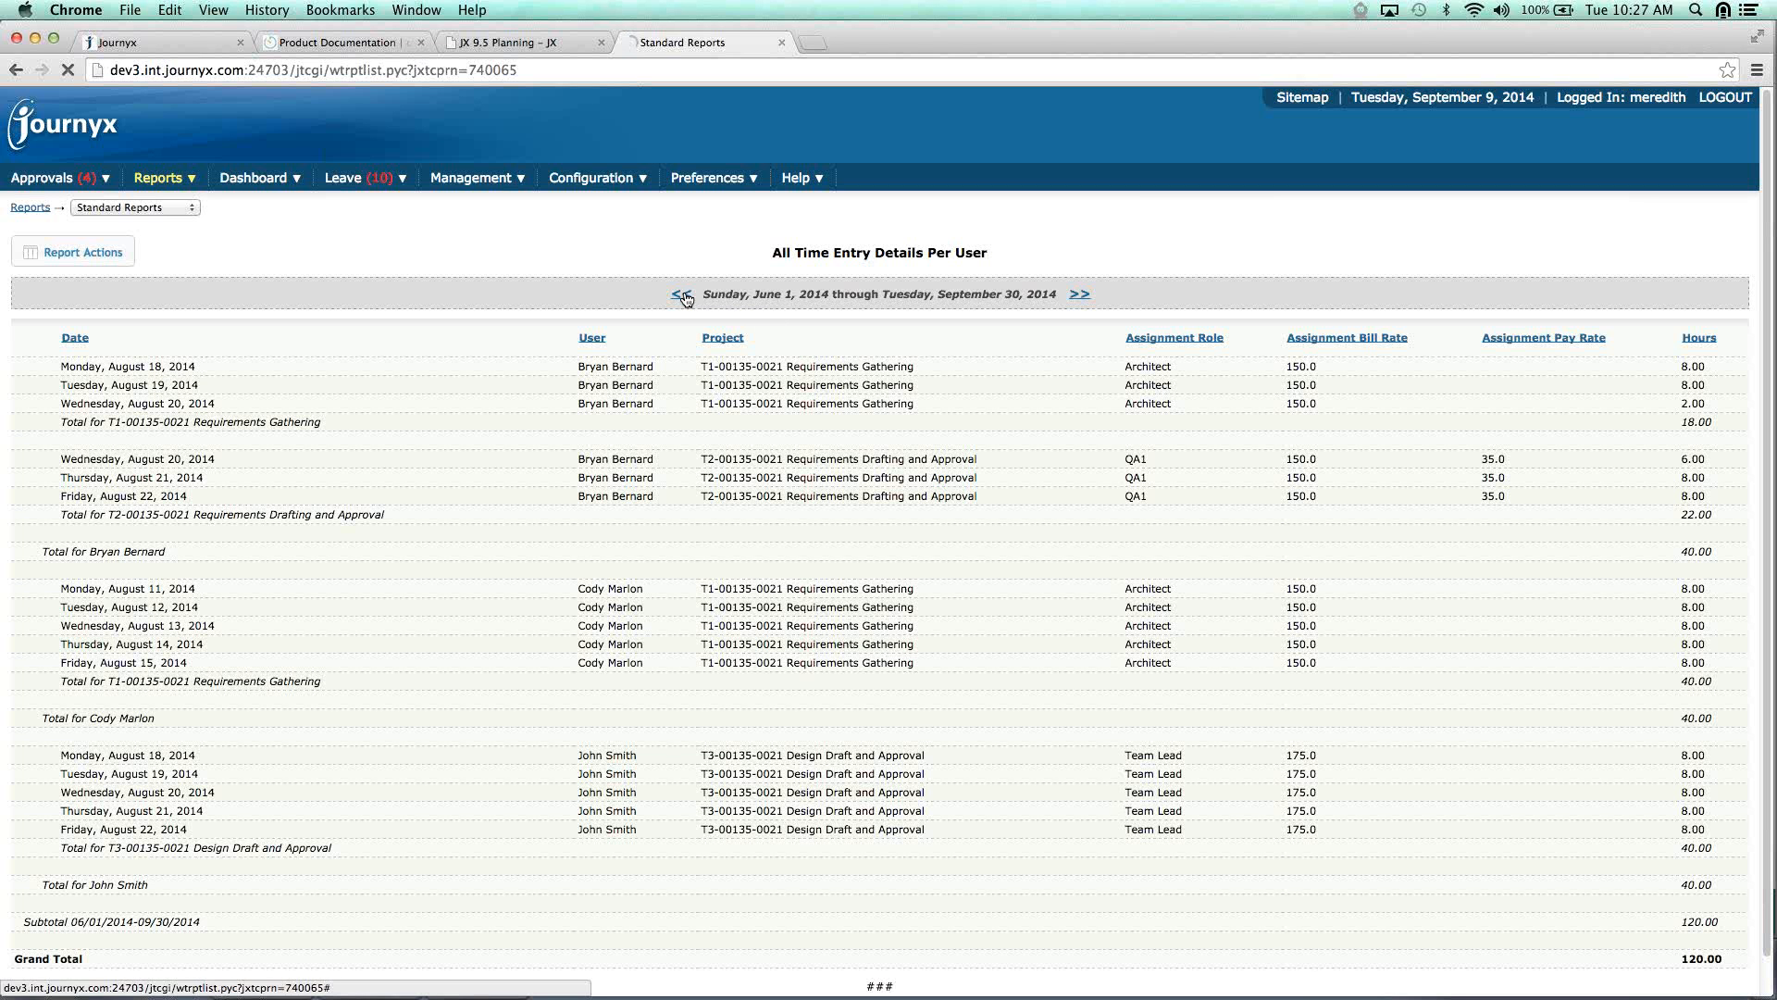
pyautogui.click(1086, 295)
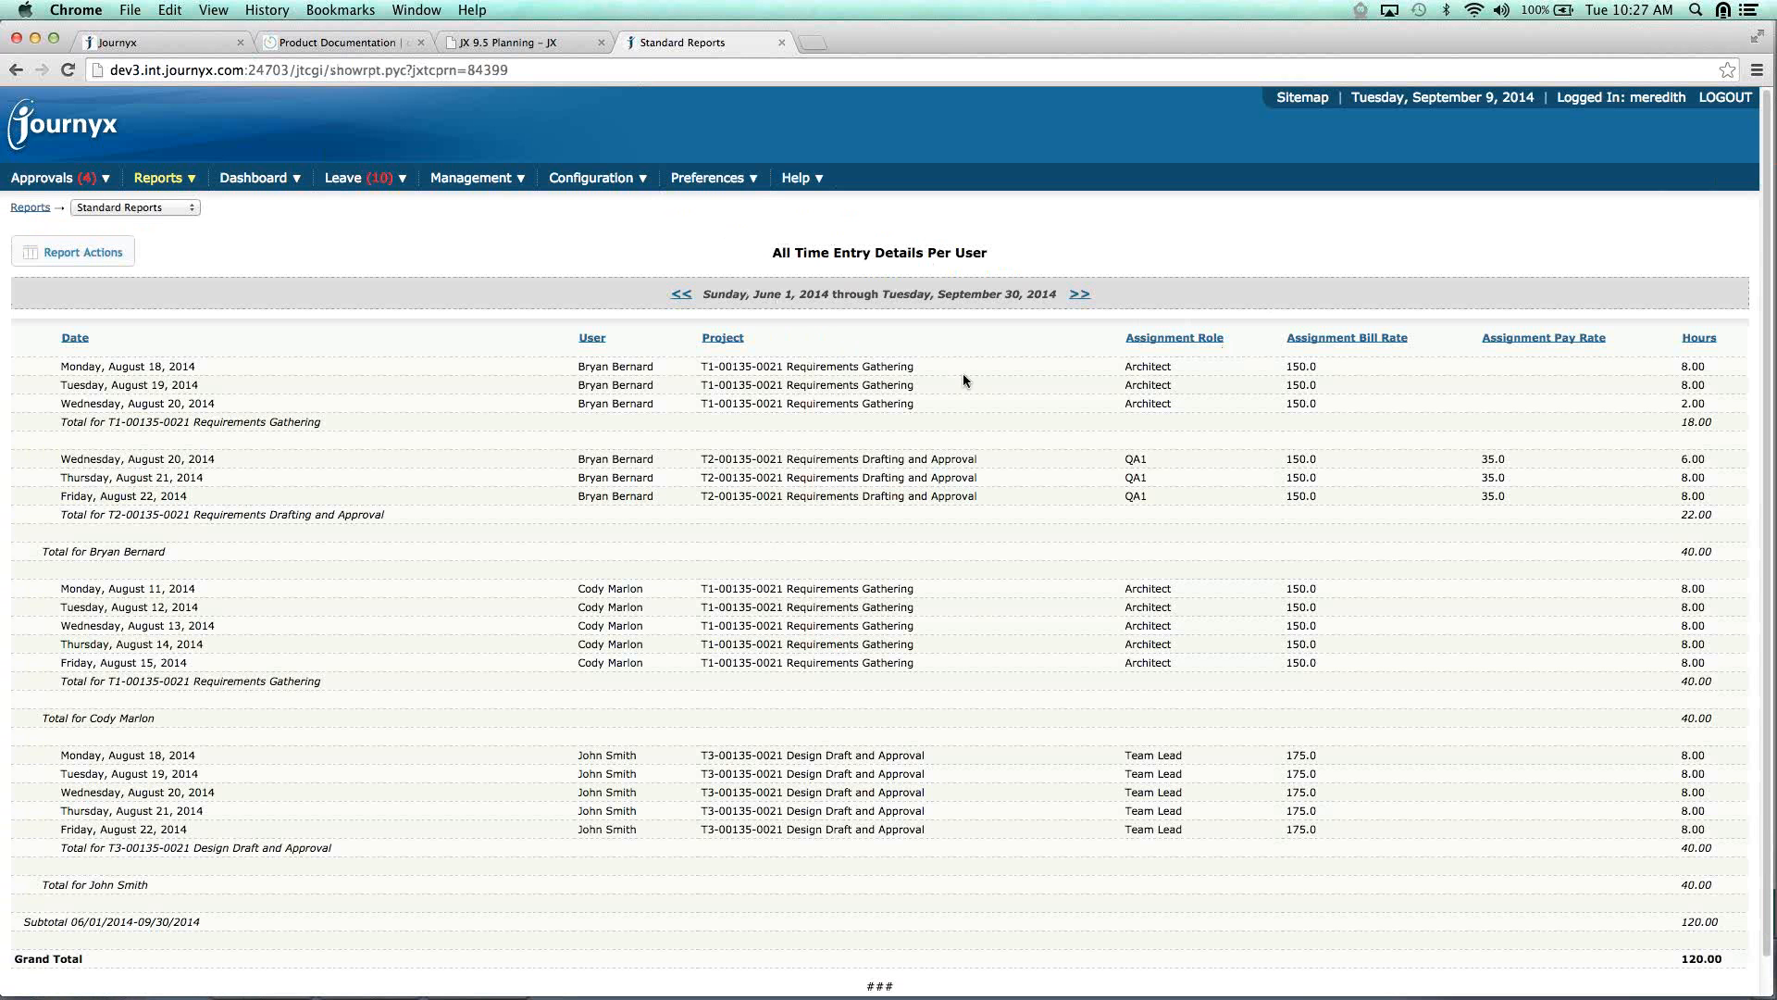
# Check the report actions, then go to Management > Users > Timekeeping.
pyautogui.click(89, 253)
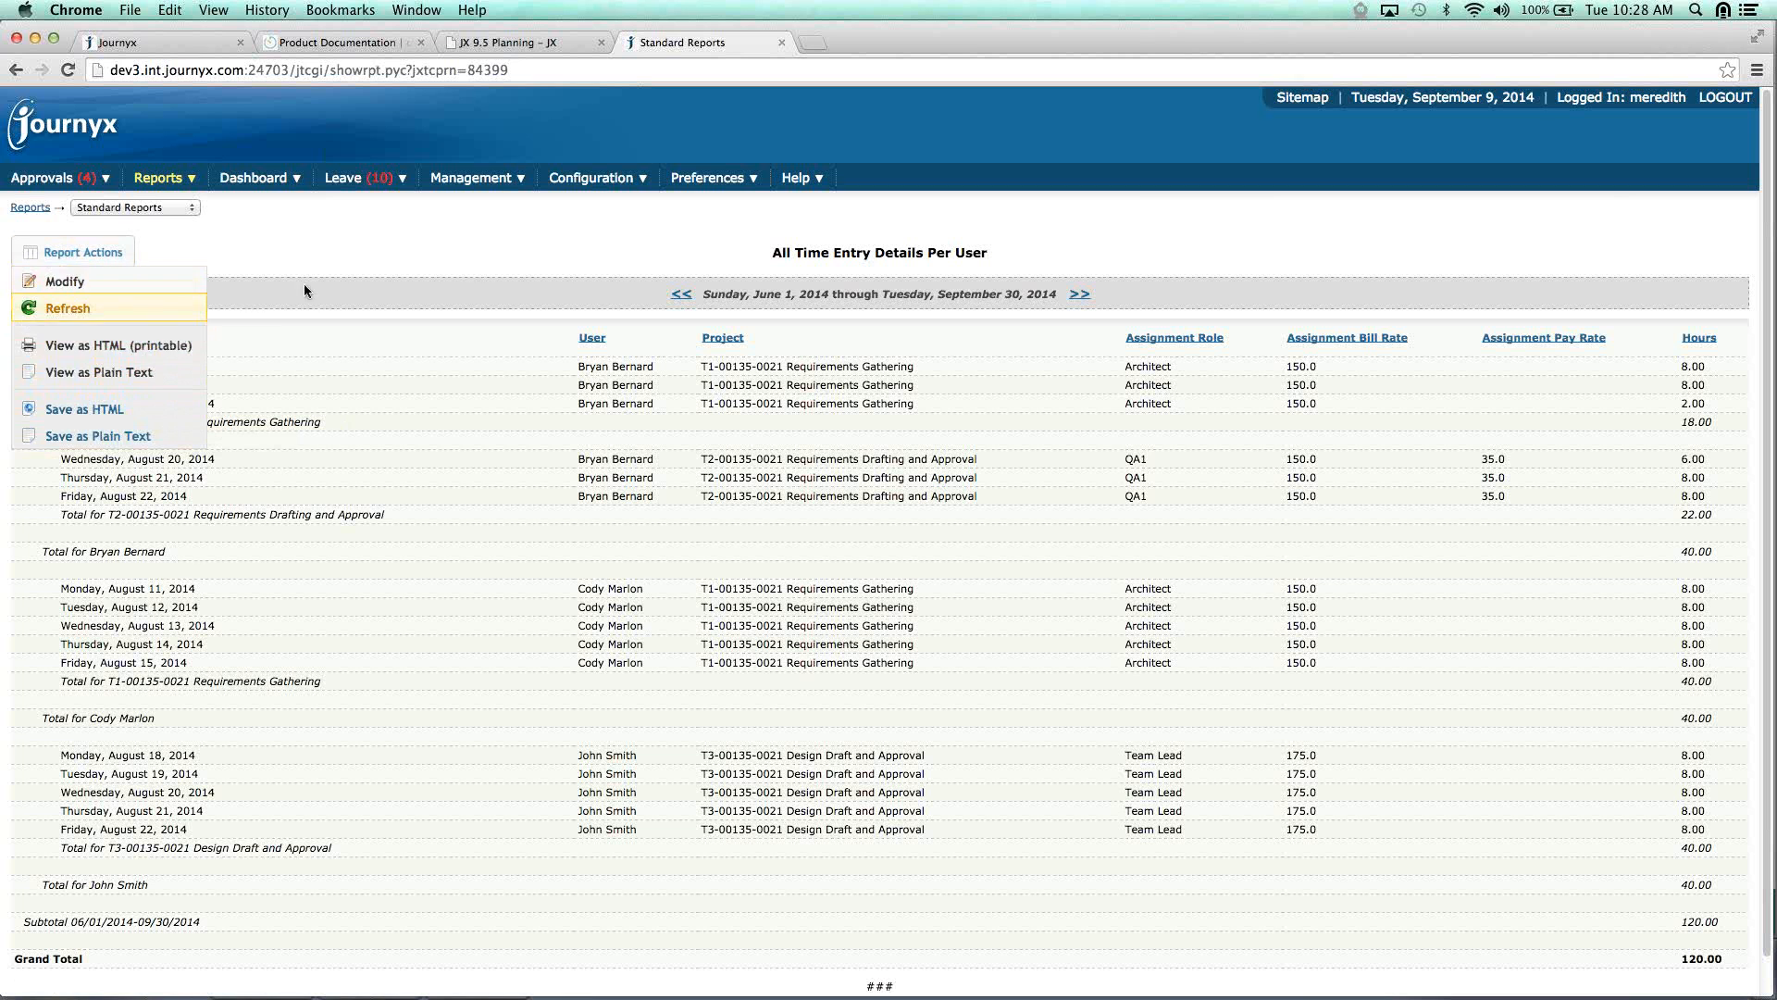
pyautogui.moveTo(472, 177)
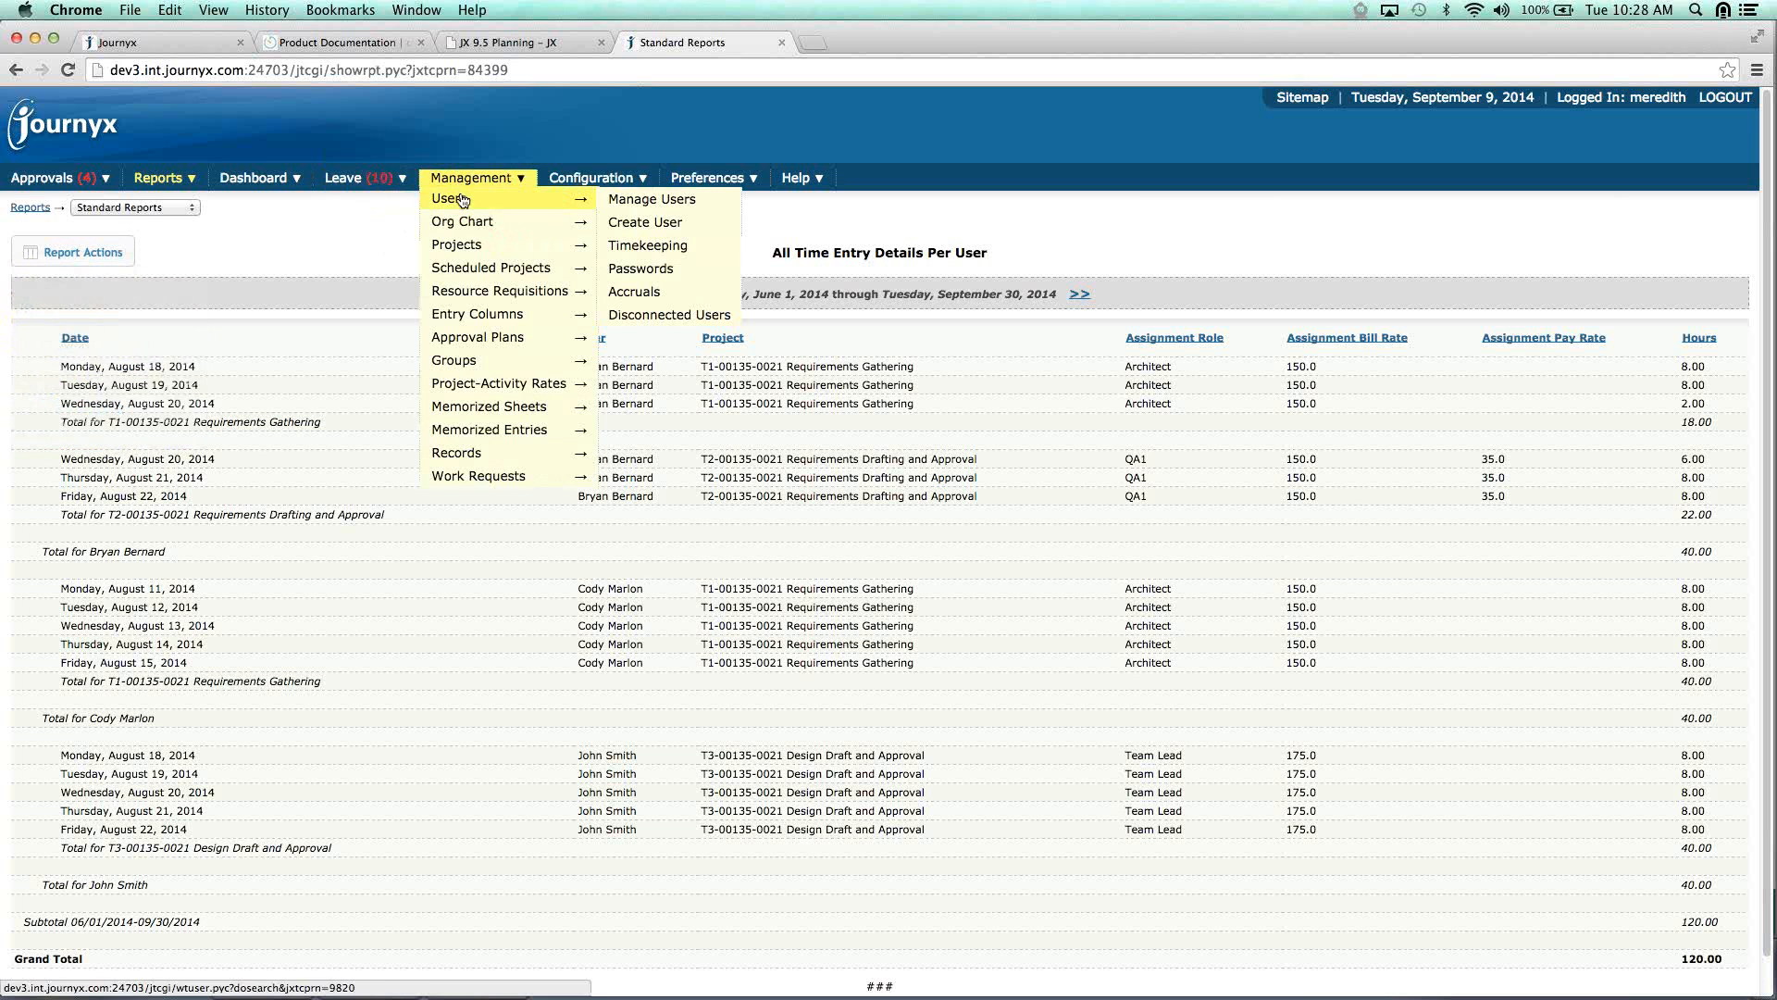
pyautogui.click(688, 246)
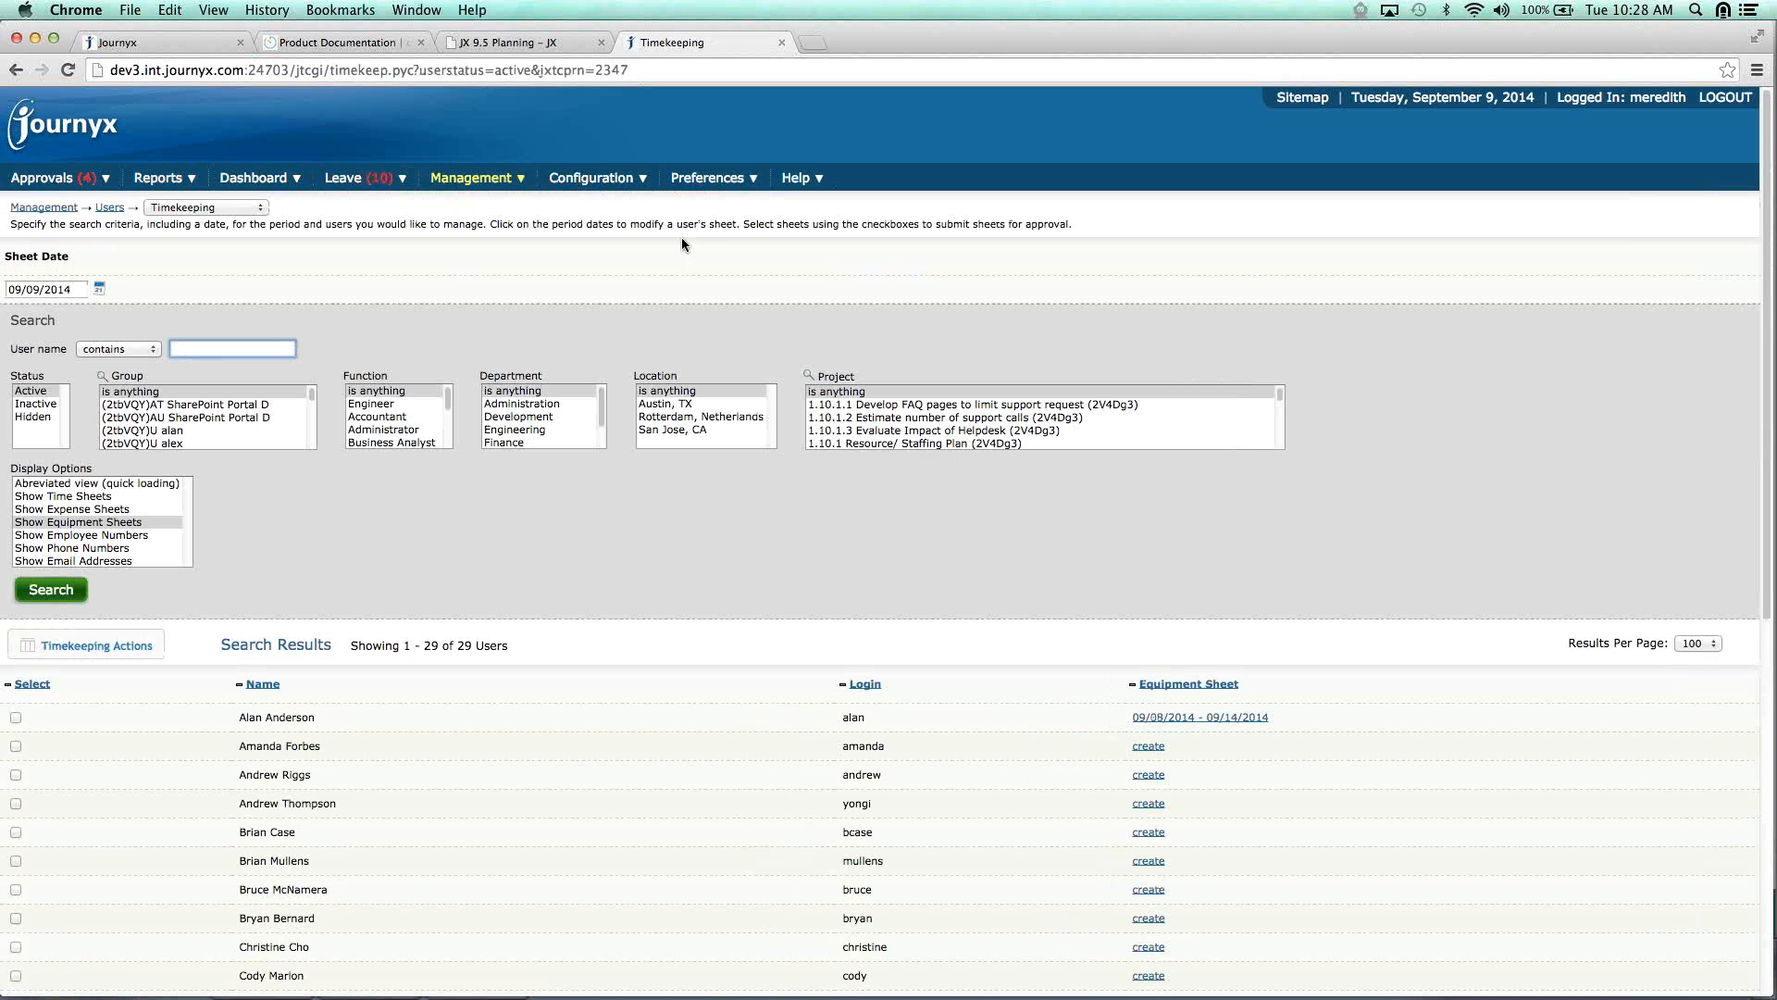
# Tick the first, third and sixth users in the results and view their Timekeeping Actions.
pyautogui.click(126, 643)
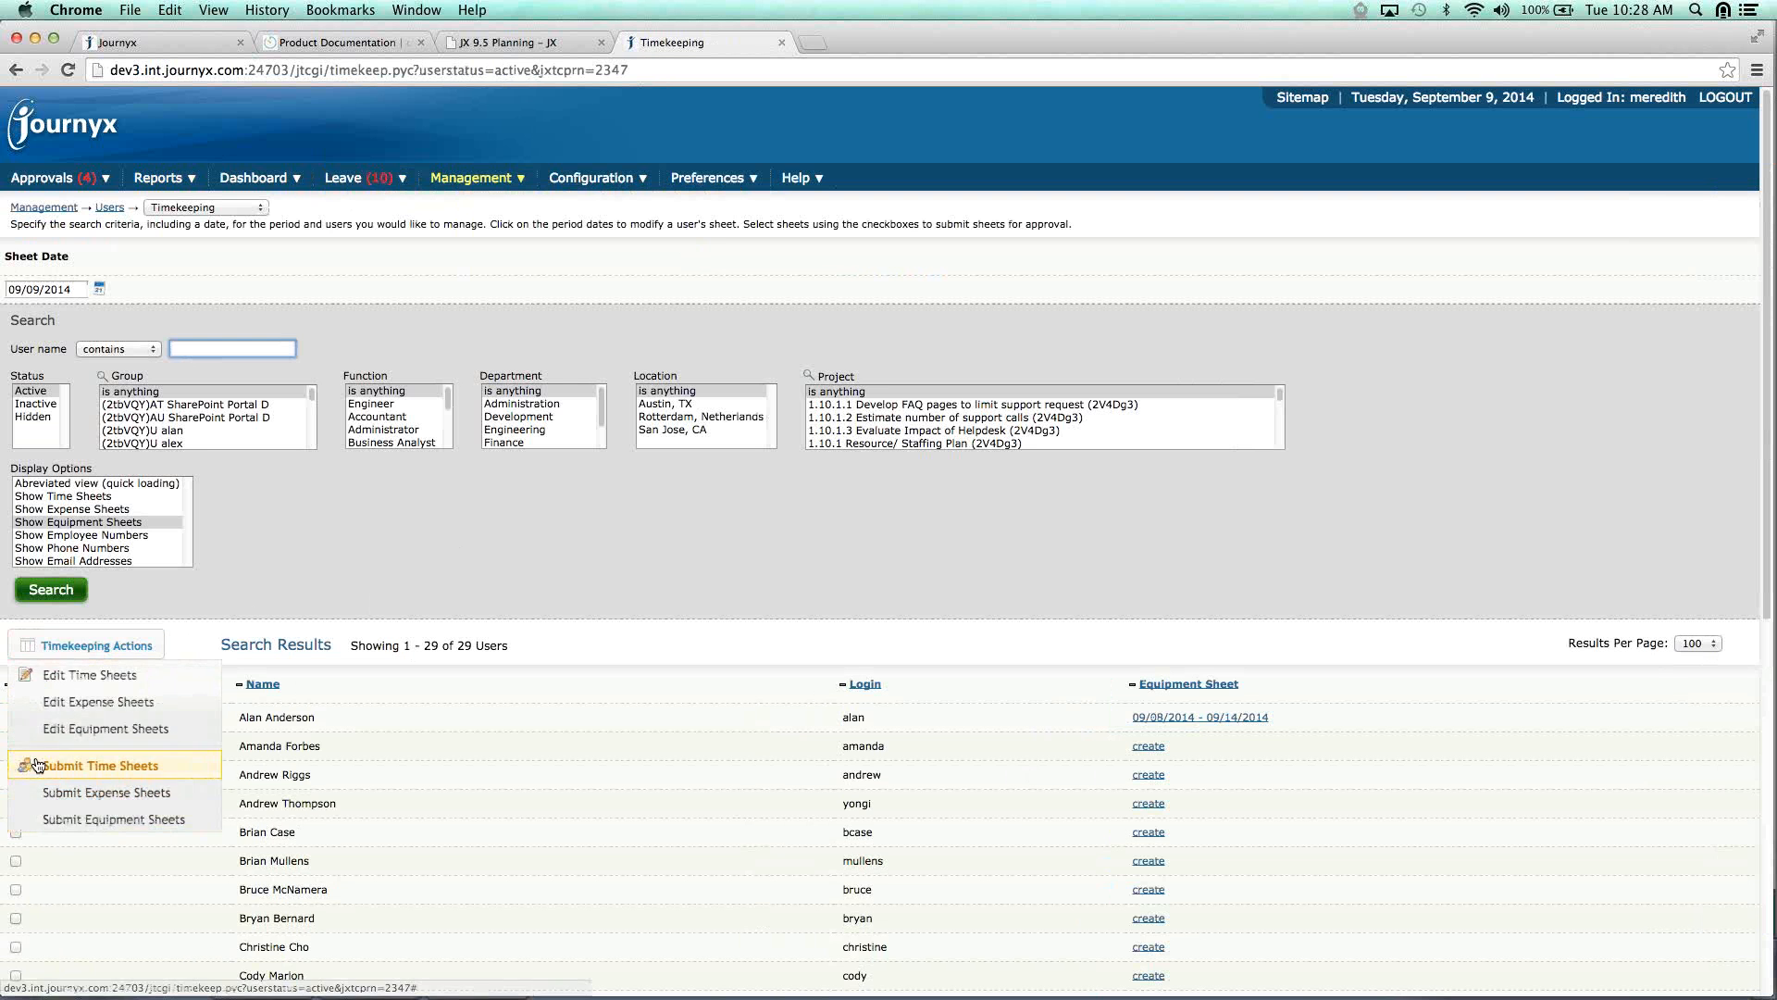
pyautogui.click(149, 743)
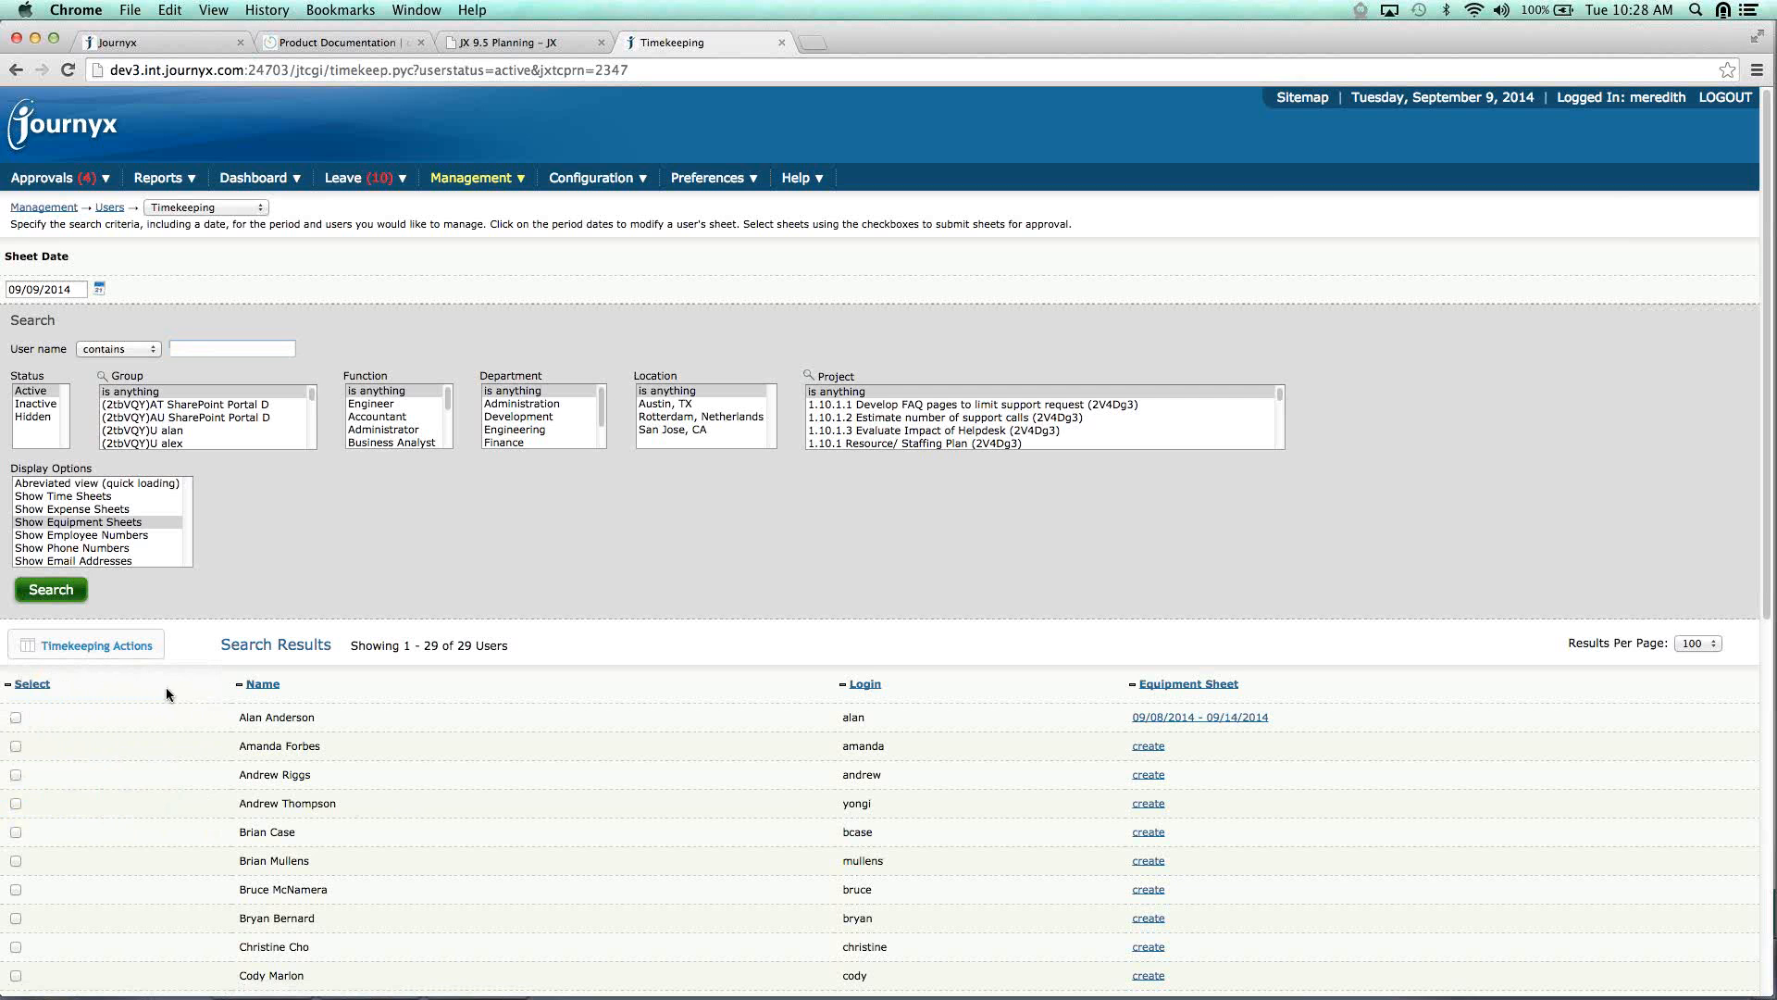
pyautogui.click(16, 718)
pyautogui.click(16, 774)
pyautogui.click(15, 861)
pyautogui.click(123, 647)
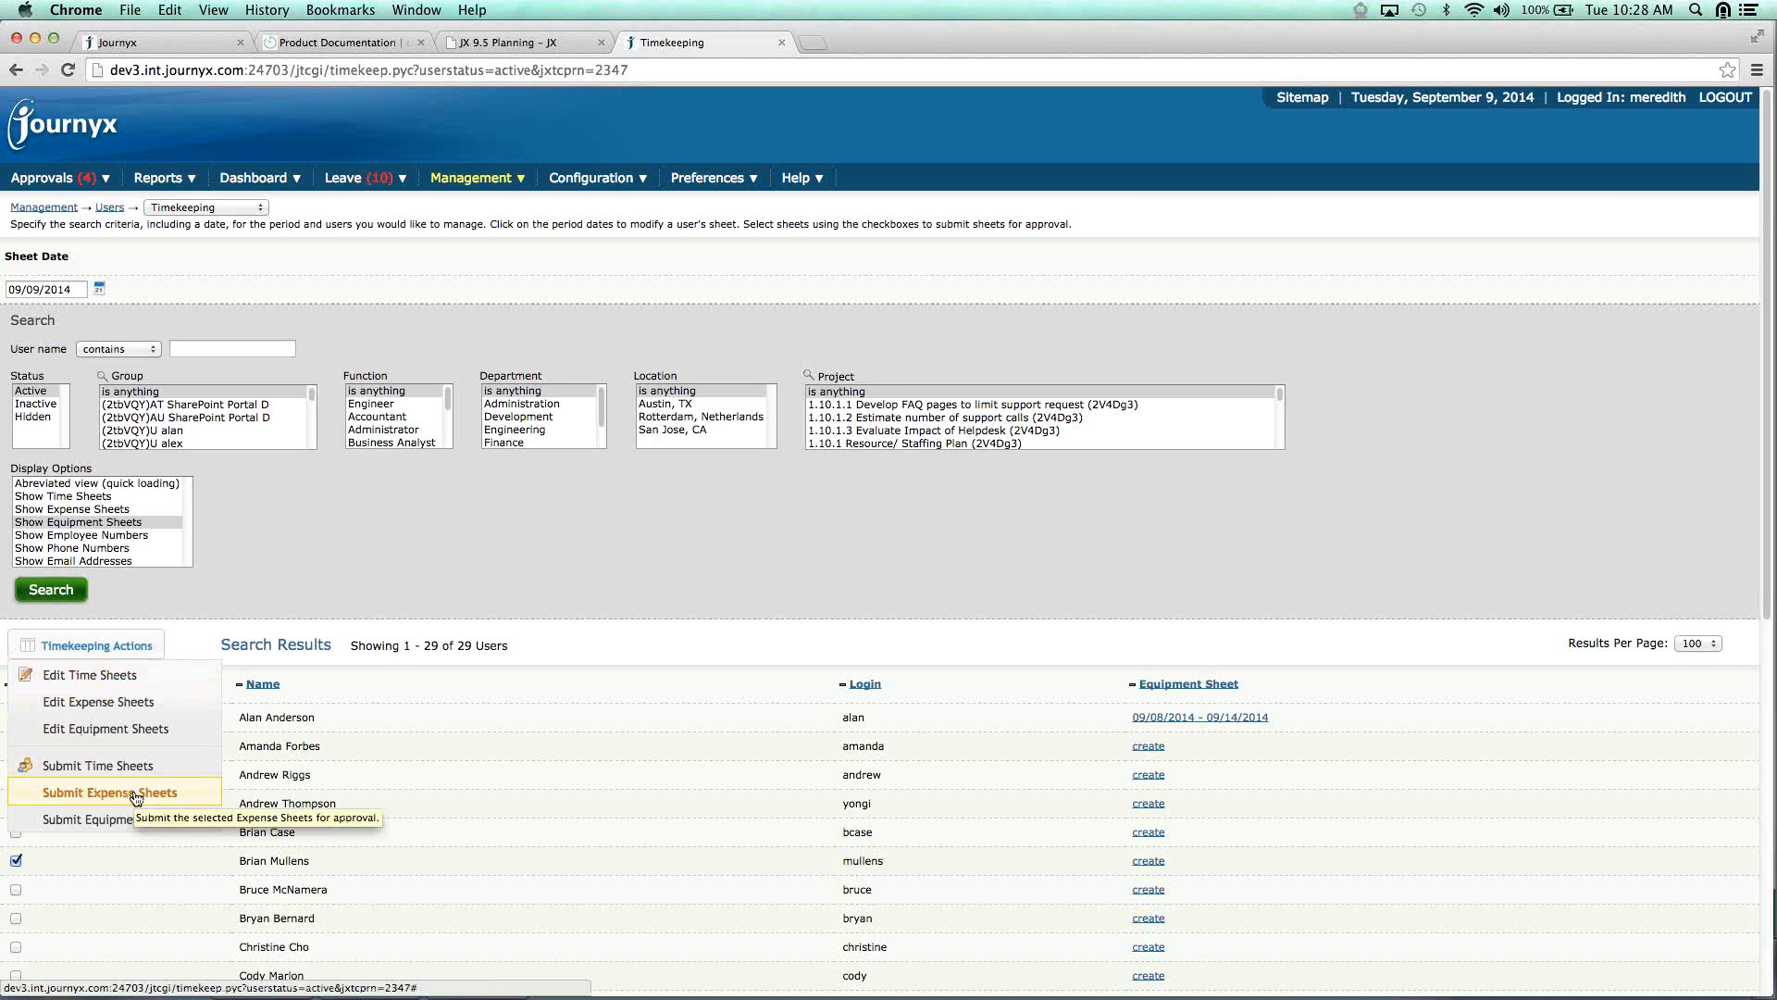
pyautogui.moveTo(454, 188)
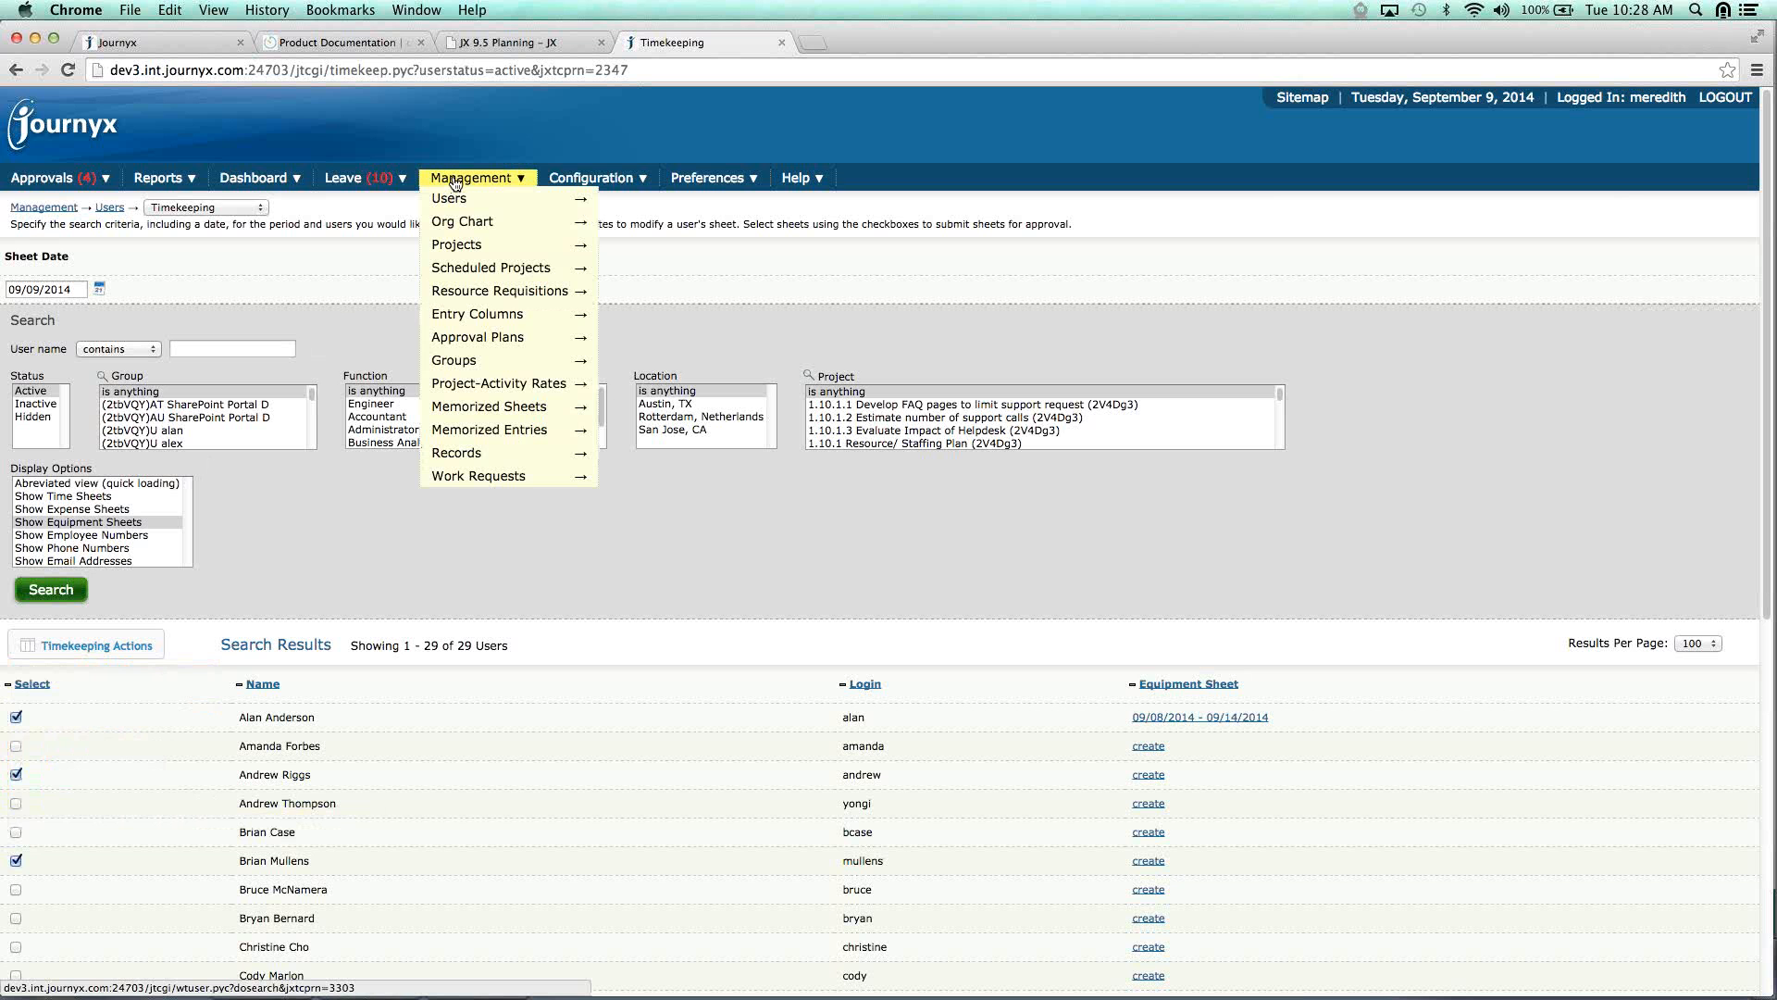
# Search Manage Leave Requests with the begin date changed to 01/02/2014.
pyautogui.moveTo(375, 179)
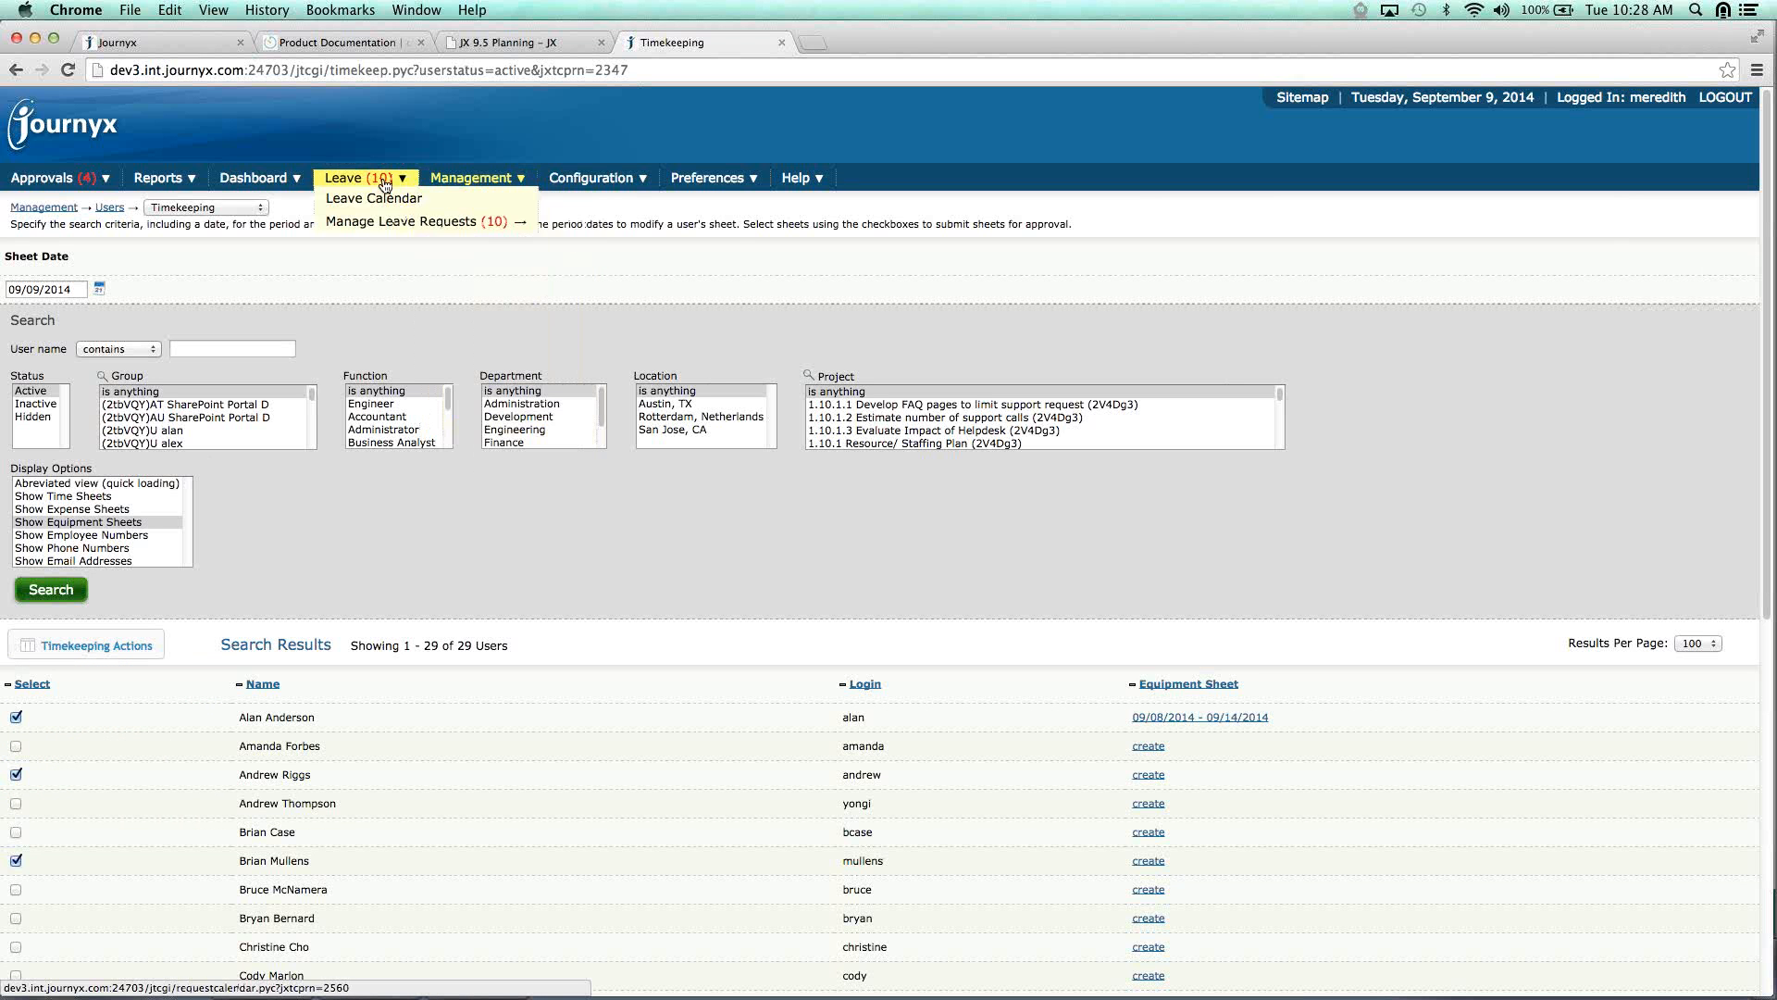
pyautogui.click(384, 221)
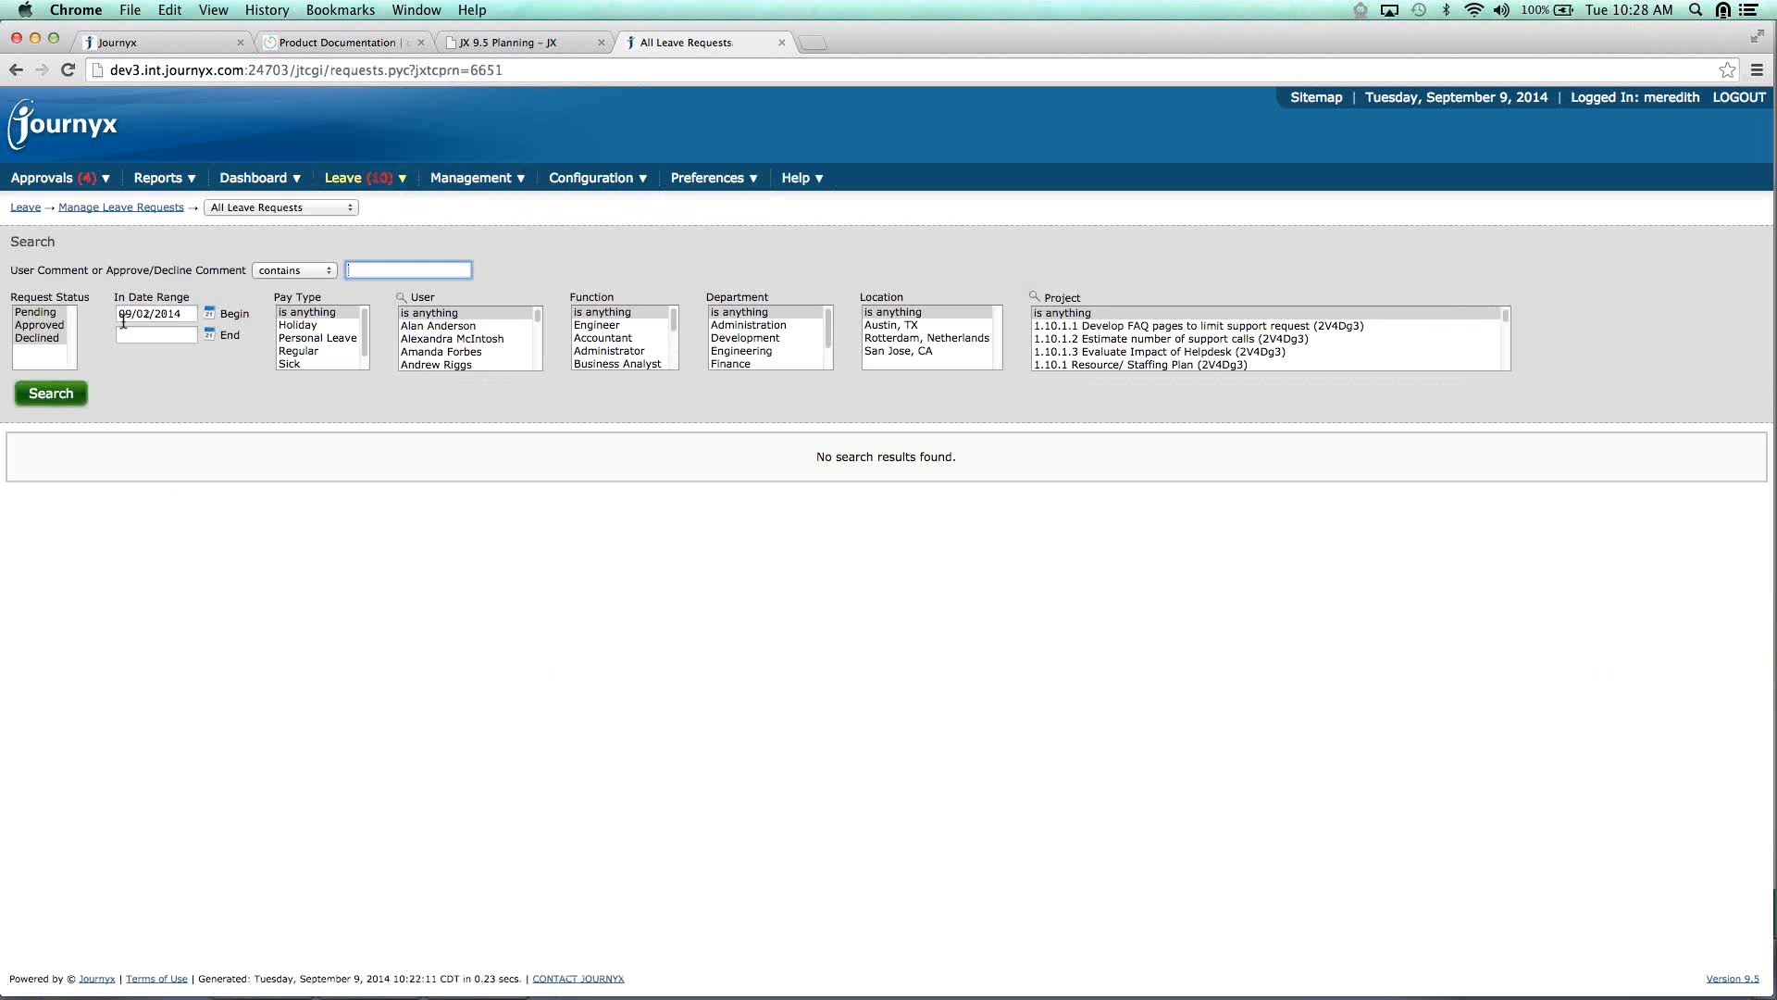
pyautogui.click(119, 314)
pyautogui.press('Delete')
pyautogui.press('Delete')
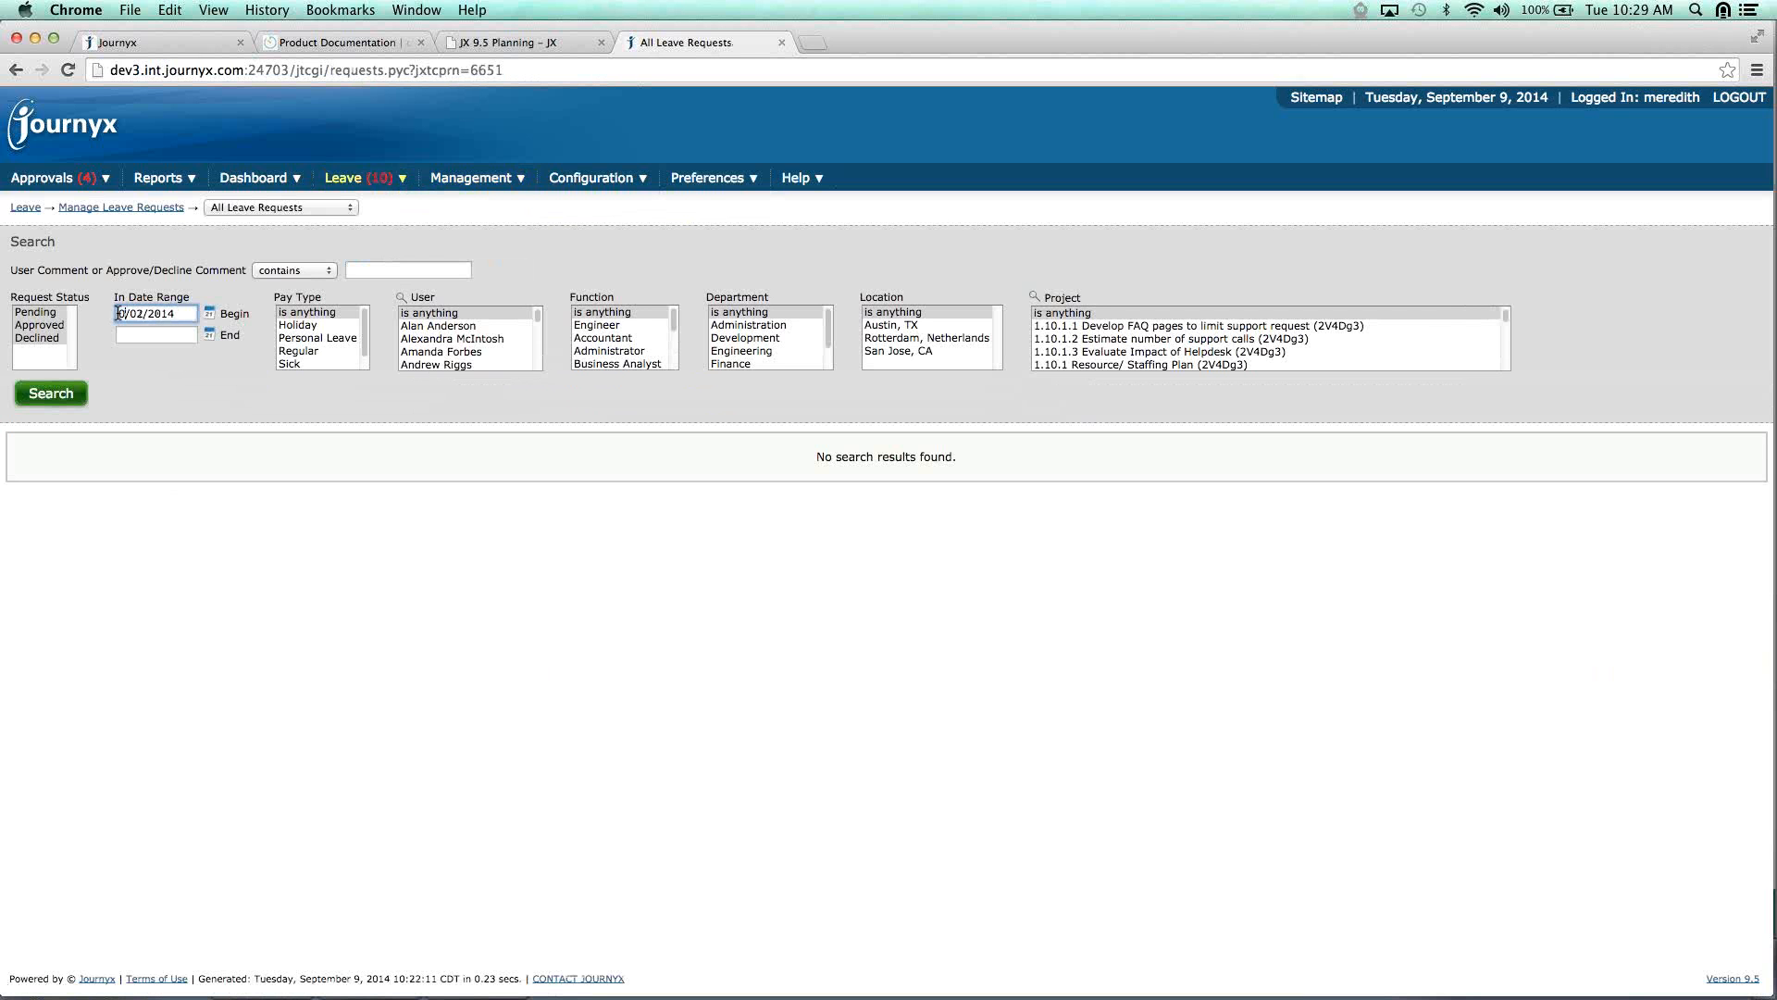
pyautogui.write('01')
pyautogui.click(51, 393)
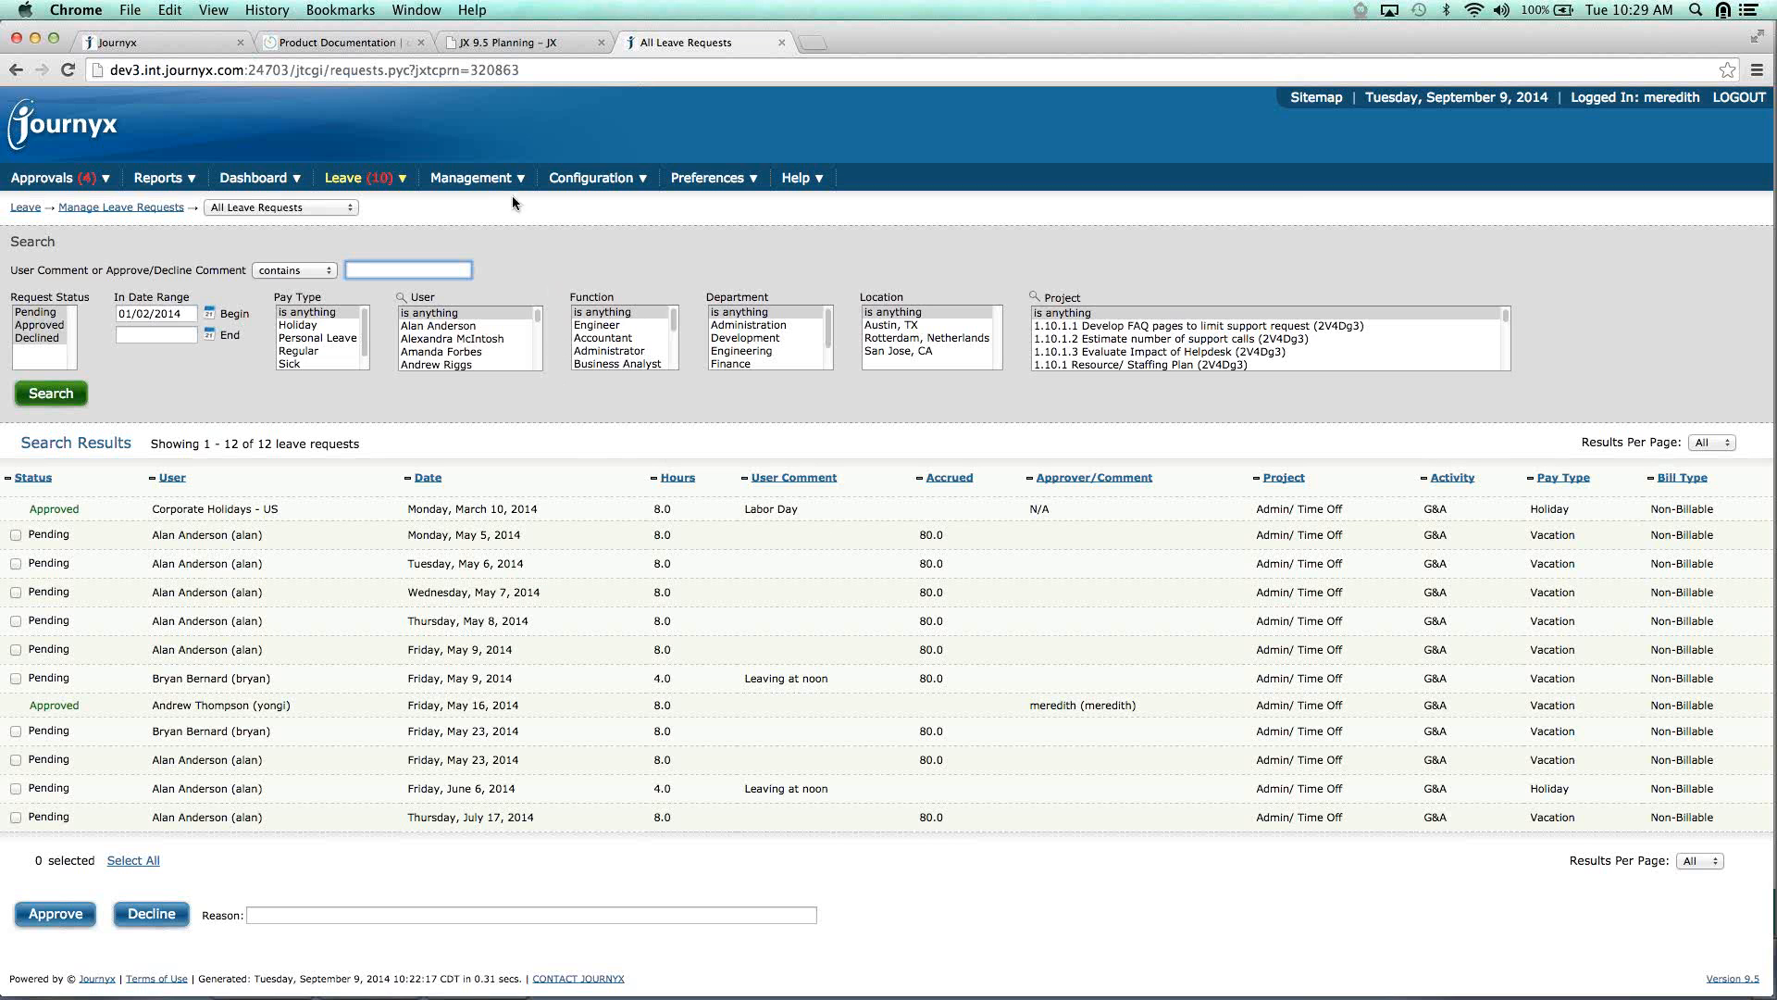
pyautogui.moveTo(581, 176)
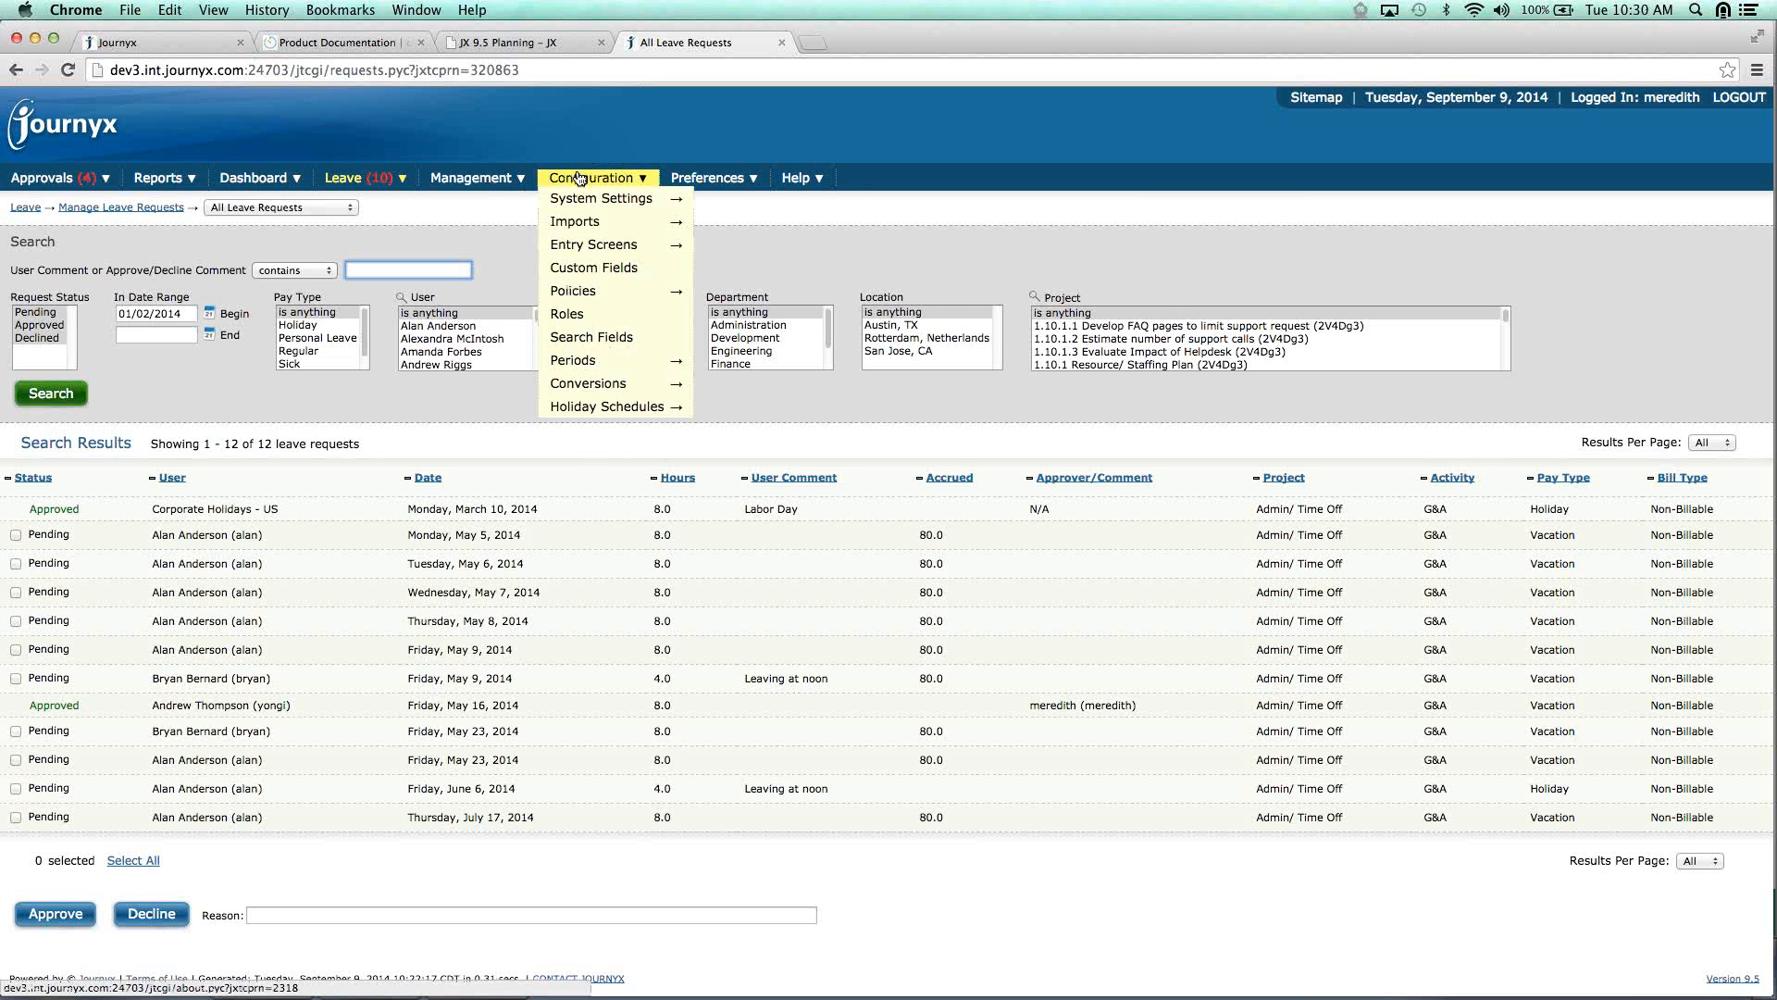
# Open the Standard Time Entry Grid settings and select its 225 maximum comment length.
pyautogui.click(782, 338)
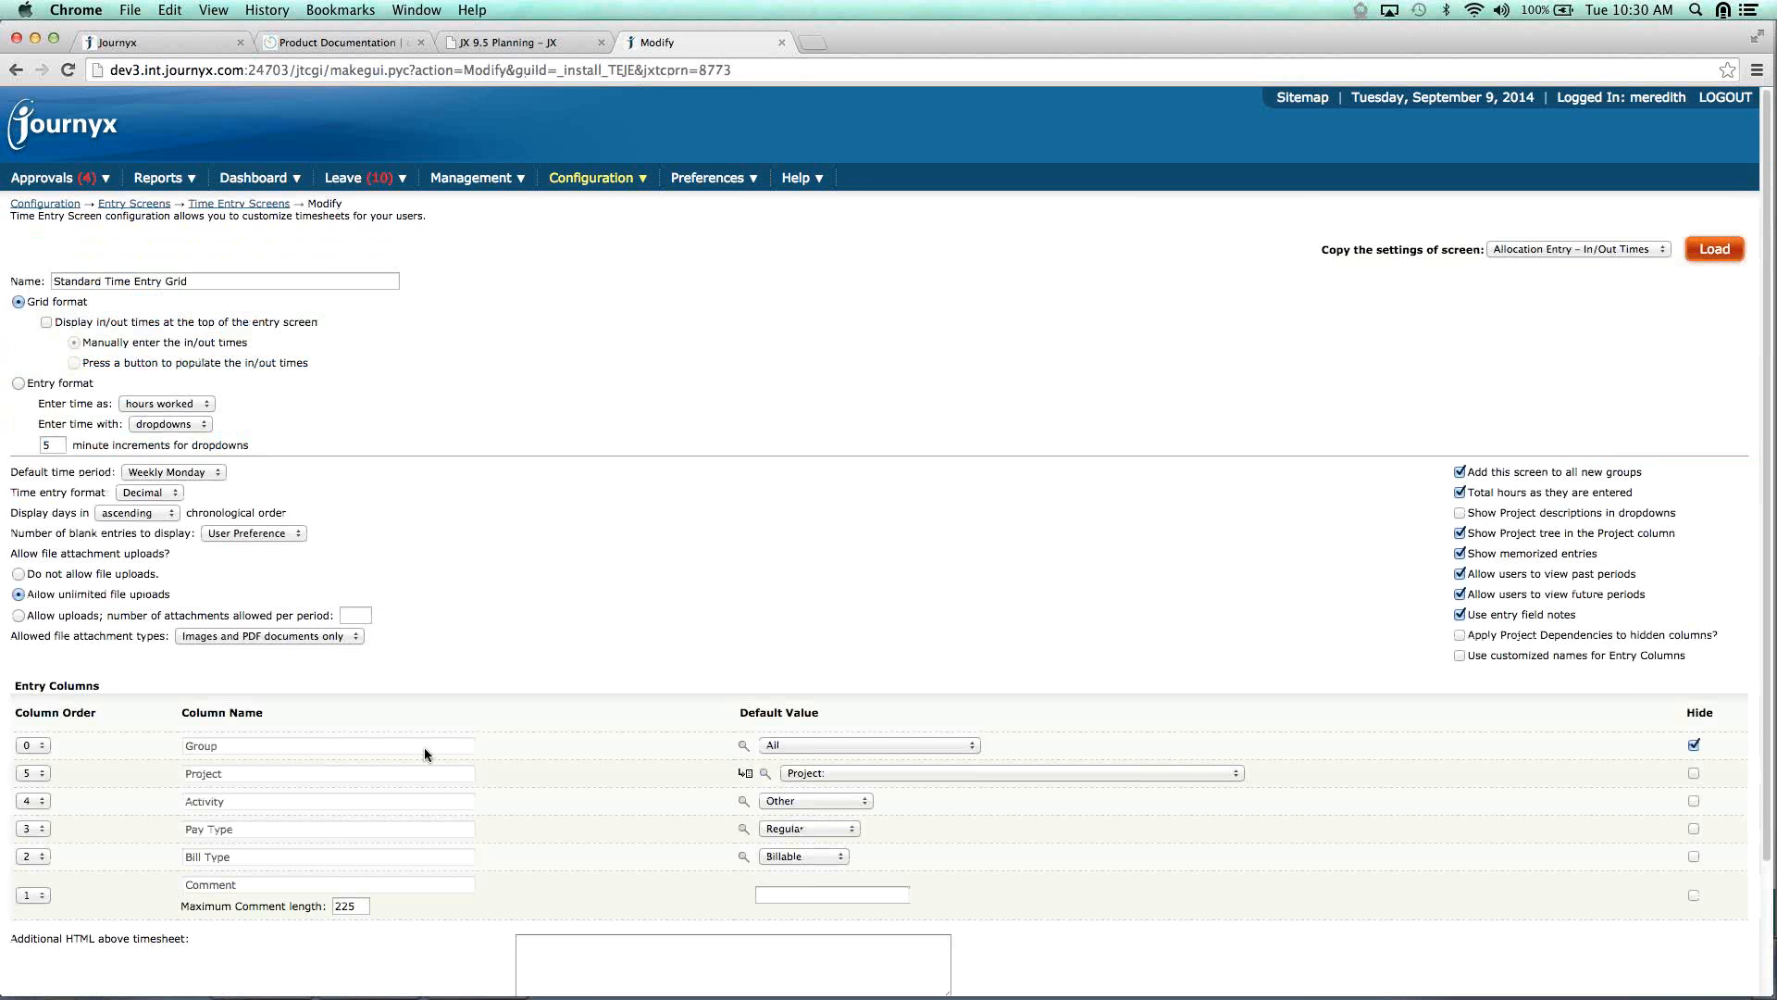
pyautogui.click(365, 909)
pyautogui.doubleClick(365, 911)
pyautogui.moveTo(616, 185)
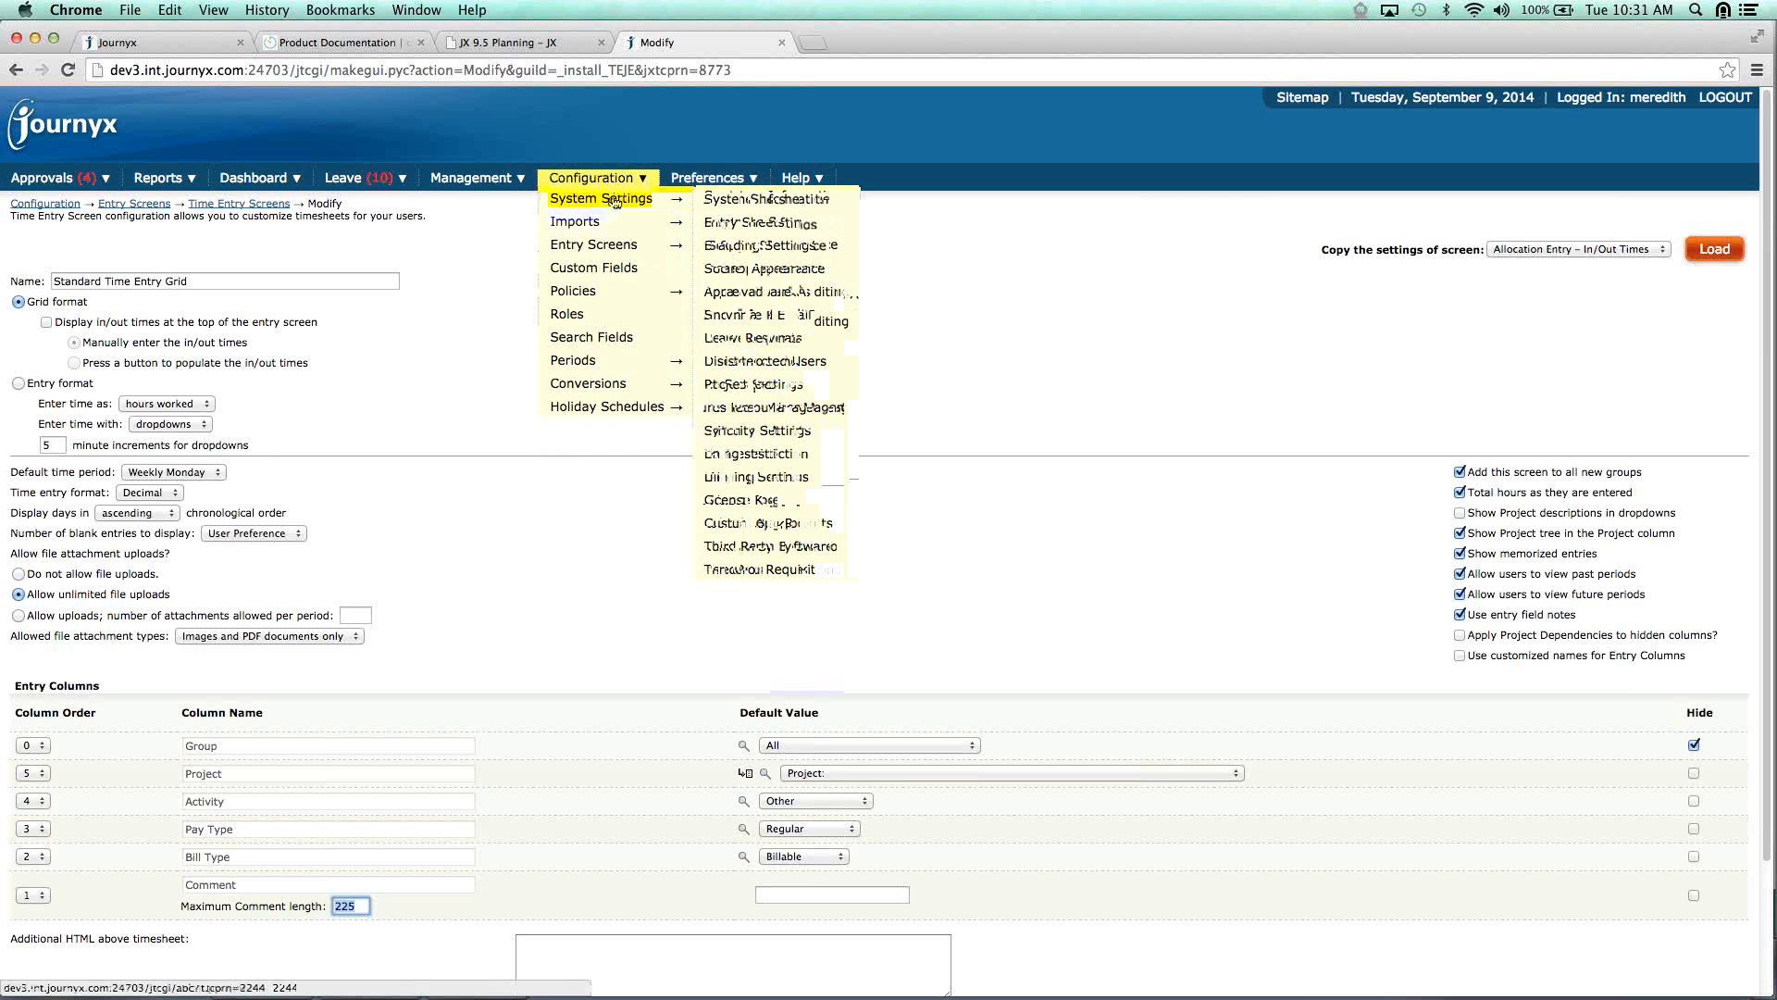
# Scroll through the Resource Management system settings, then switch to the PowerPoint slides.
pyautogui.click(753, 408)
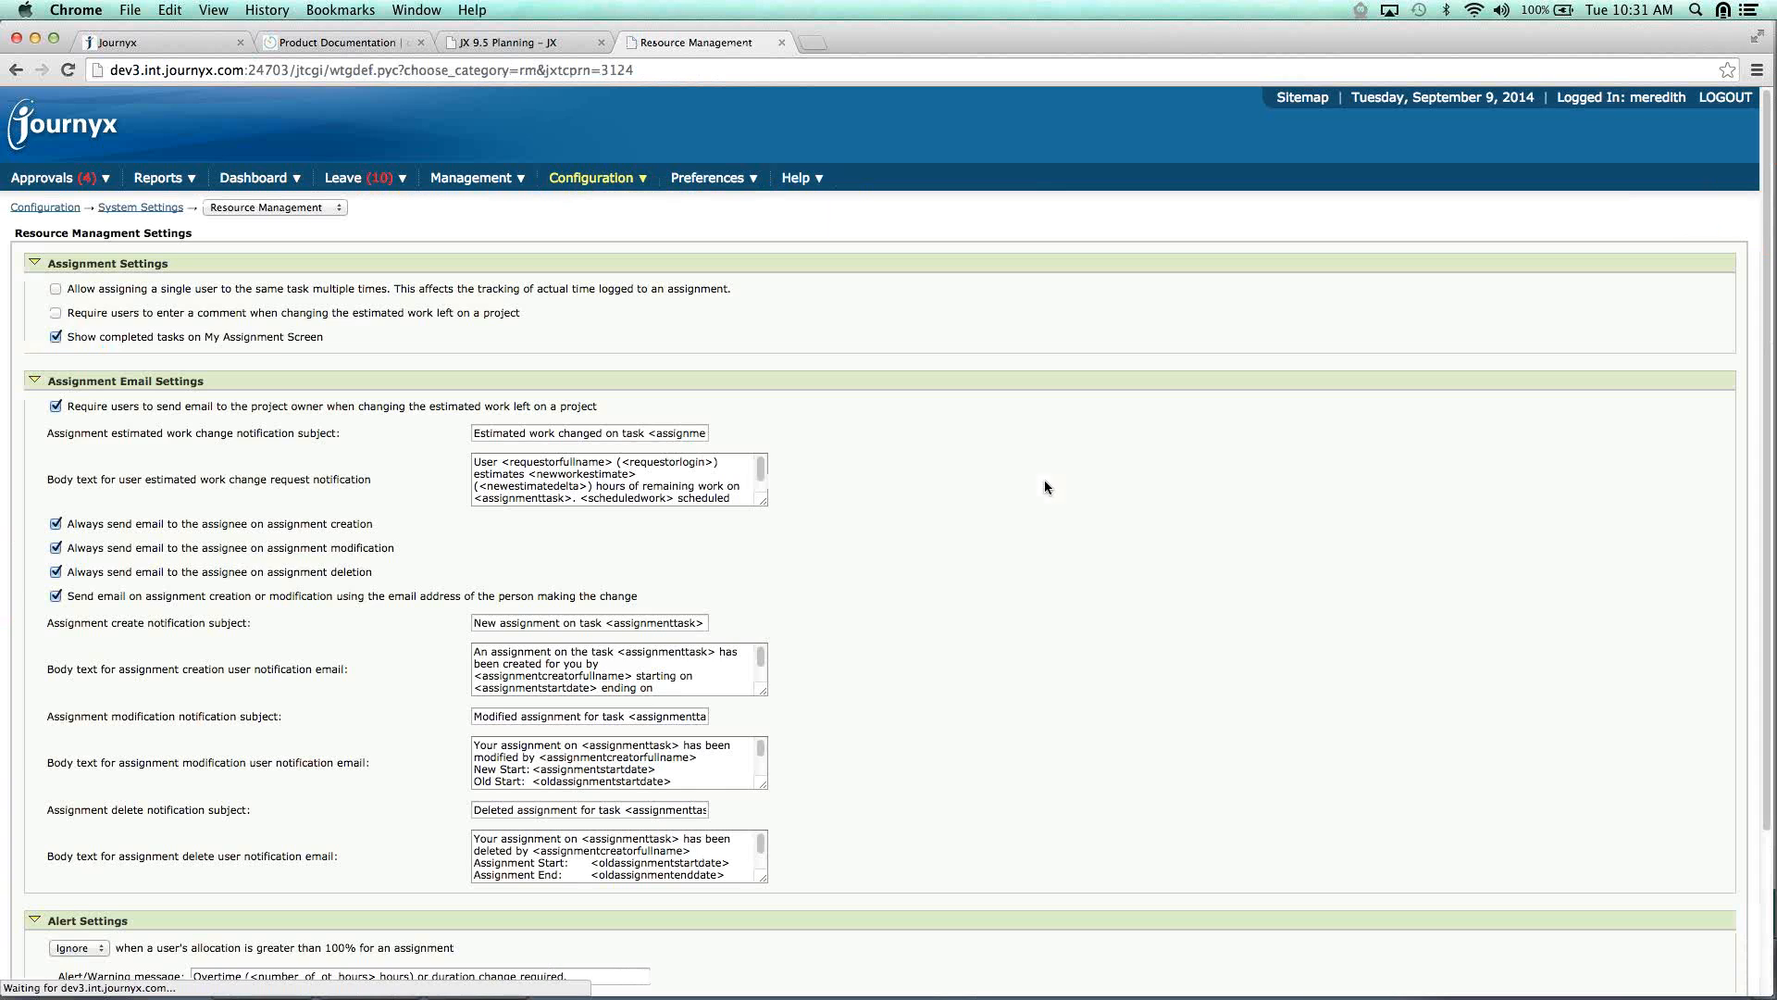
pyautogui.scroll(-10, 1179, 653)
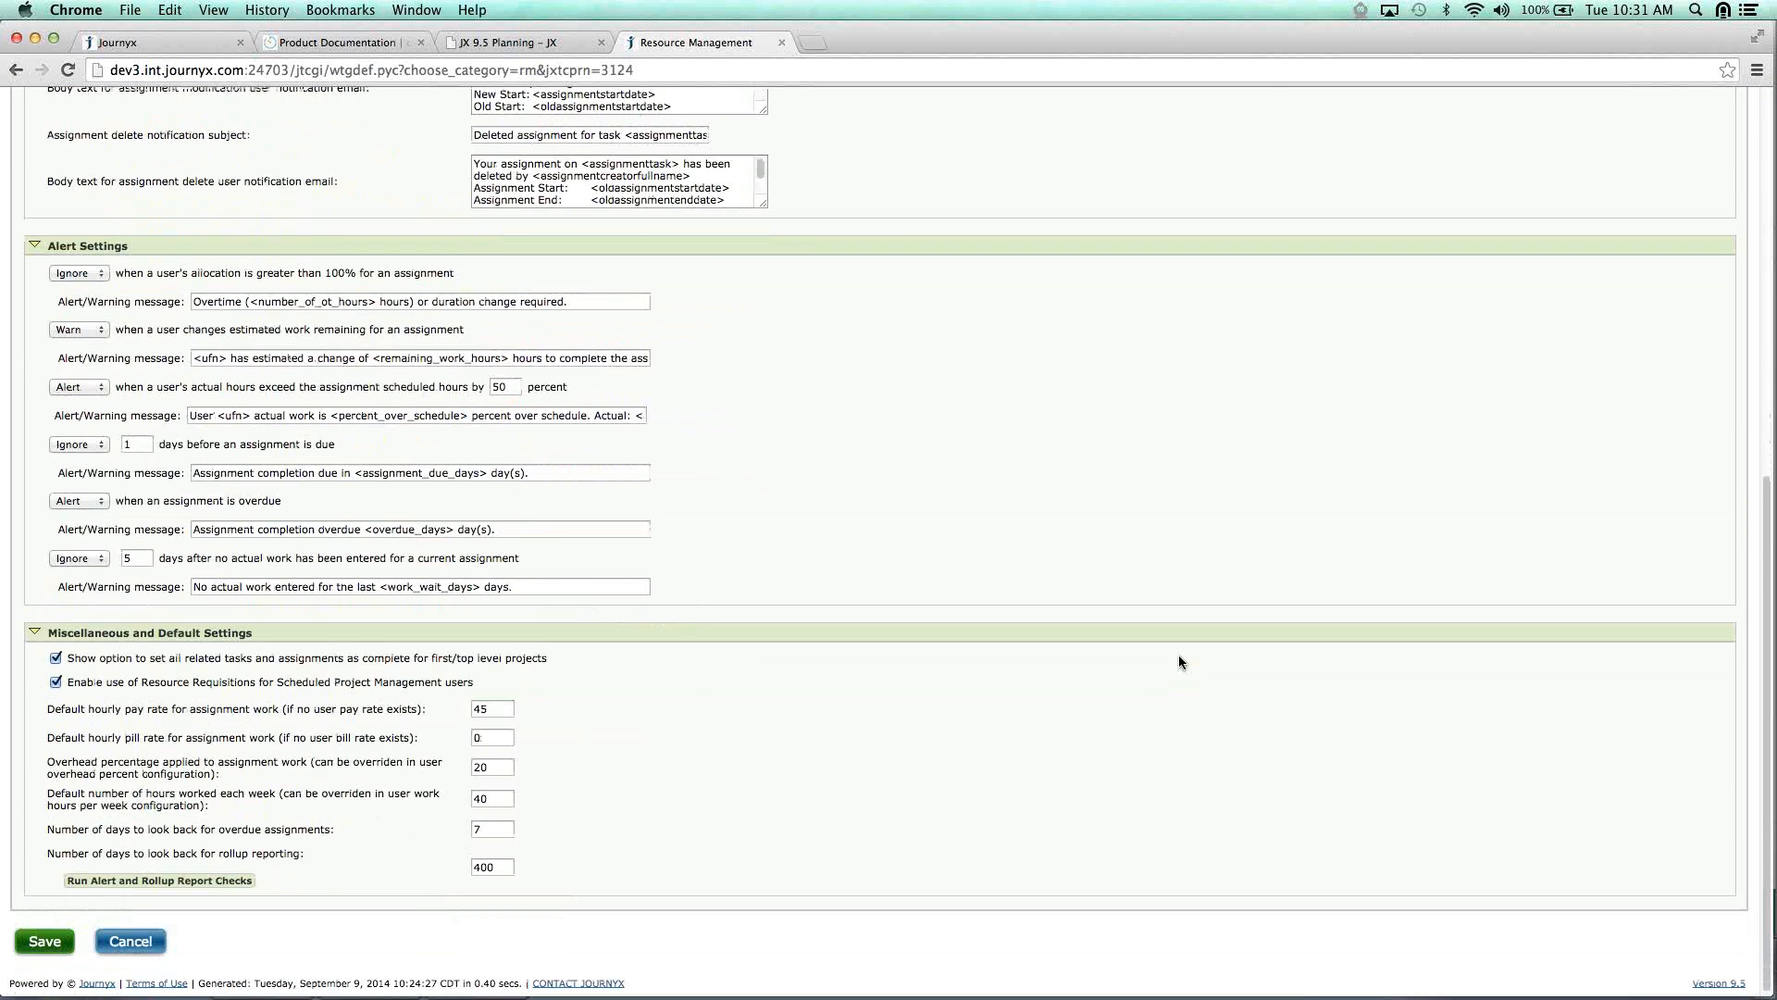
pyautogui.scroll(10, 1179, 653)
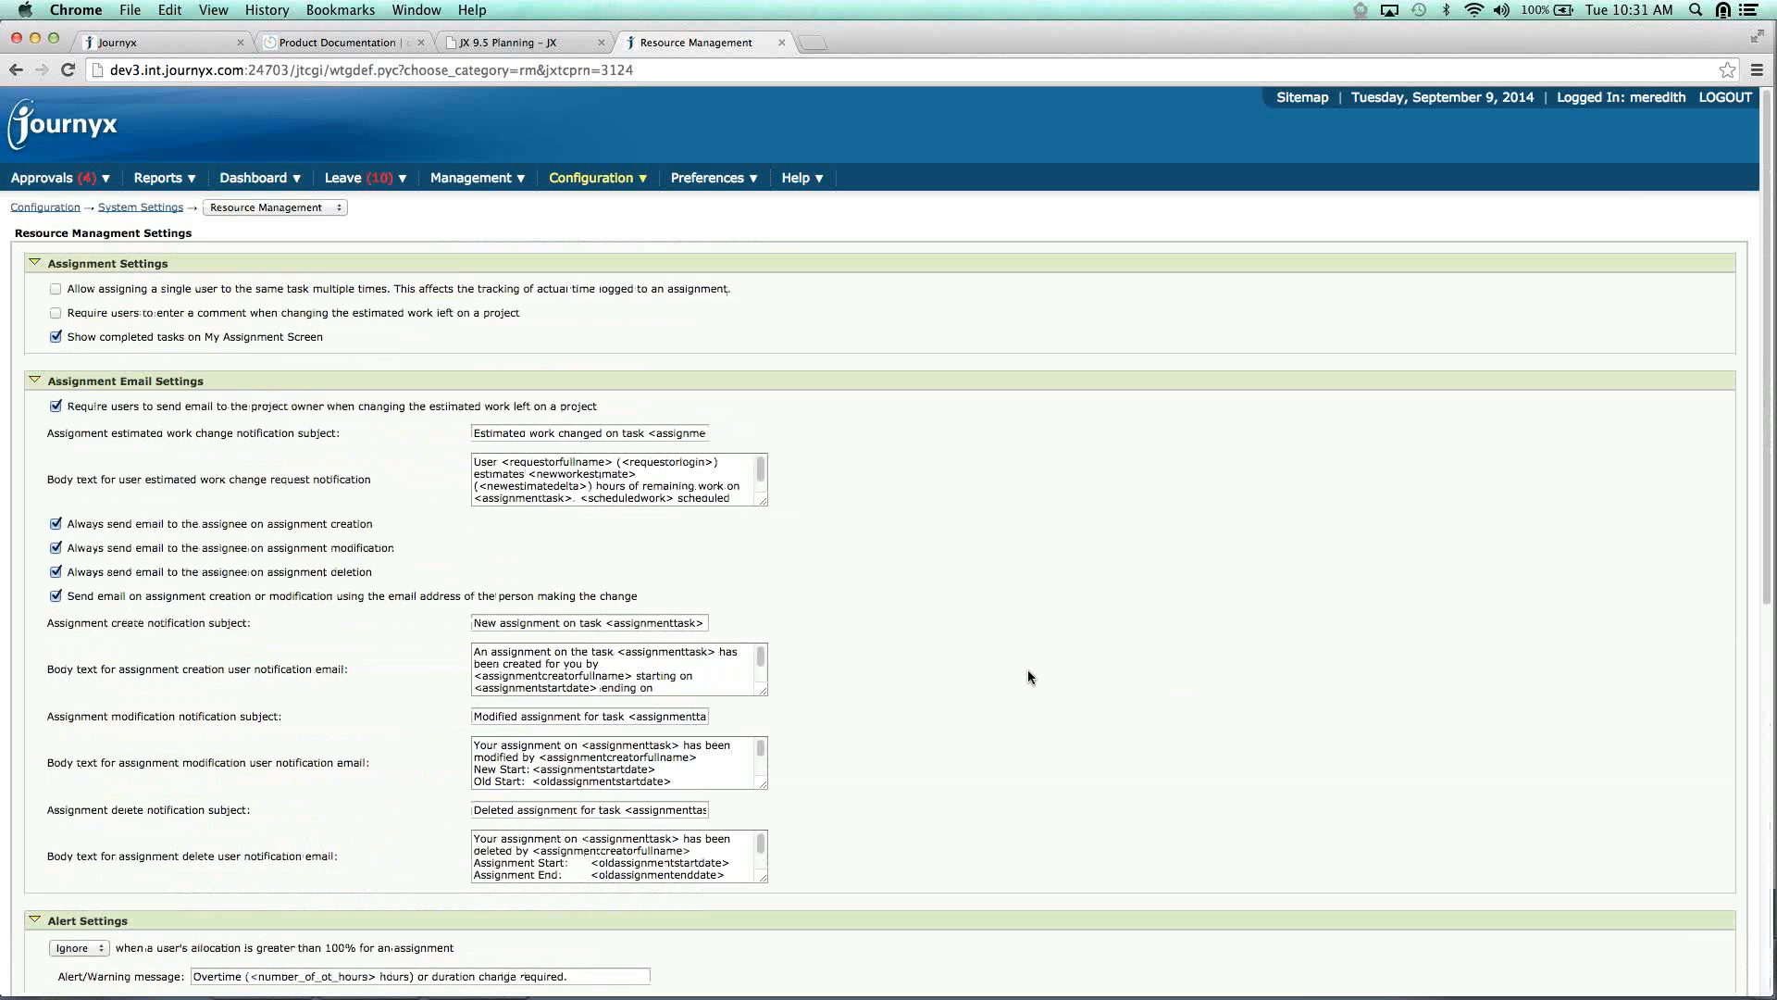
pyautogui.press('super+Tab')
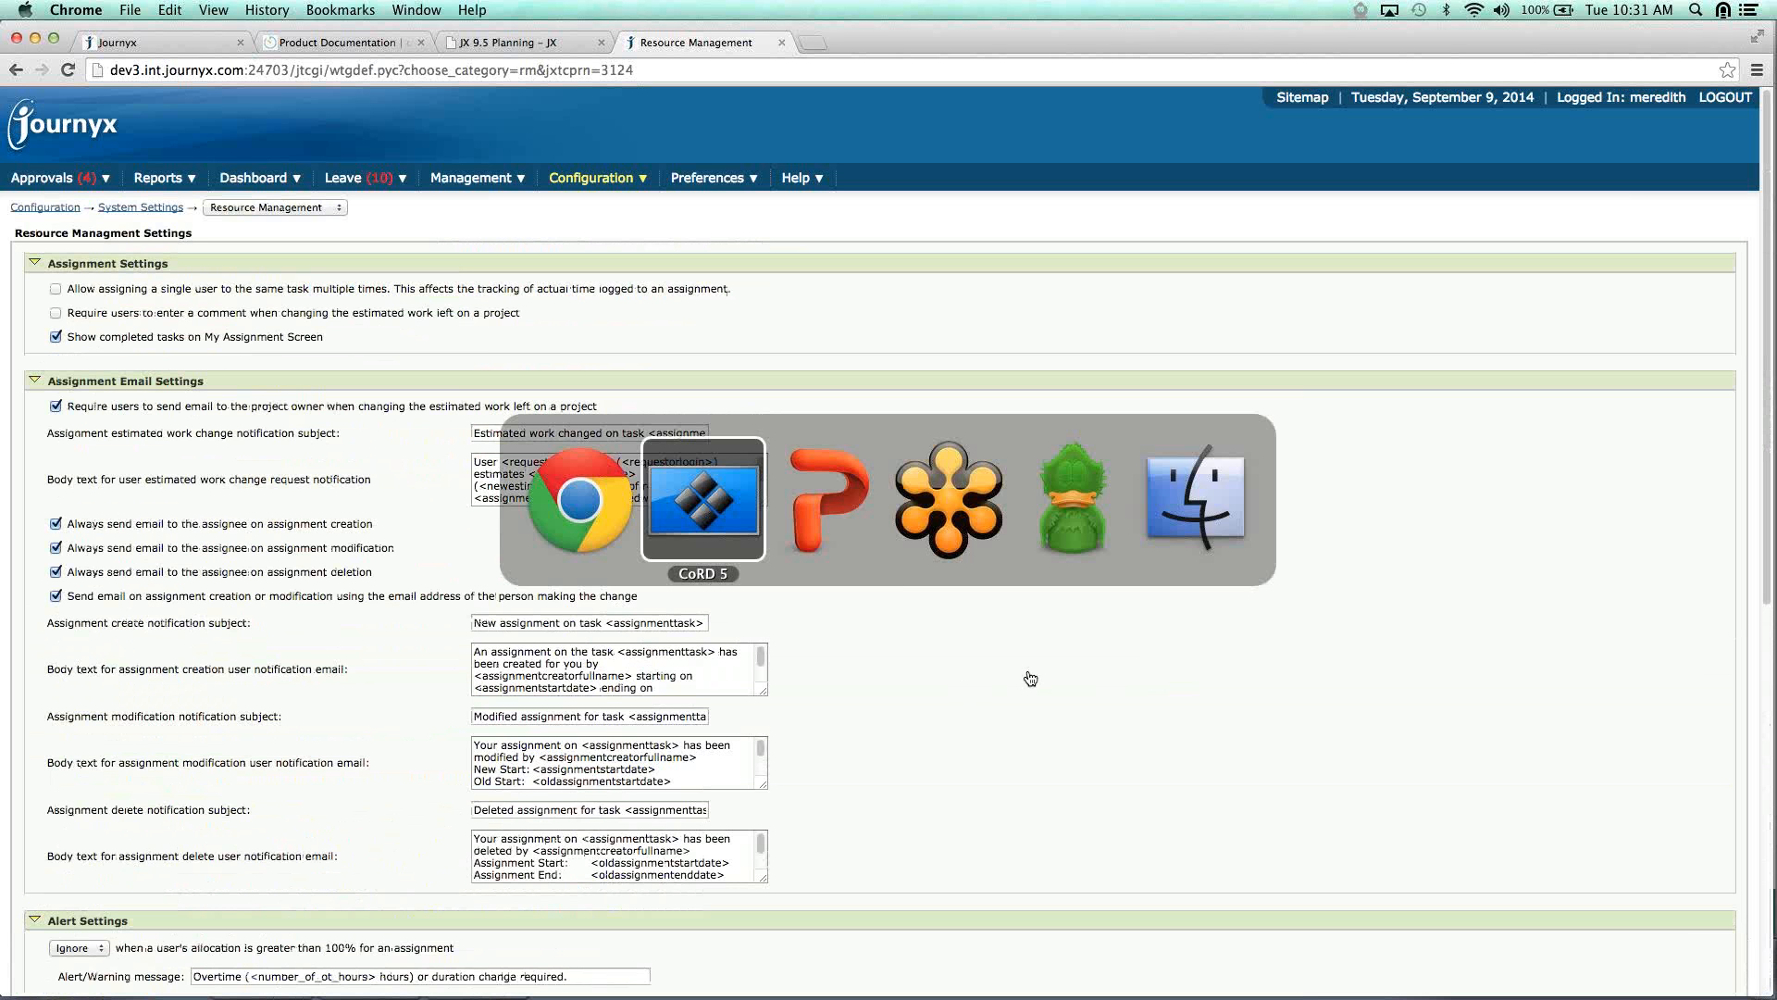
pyautogui.press('super+Tab')
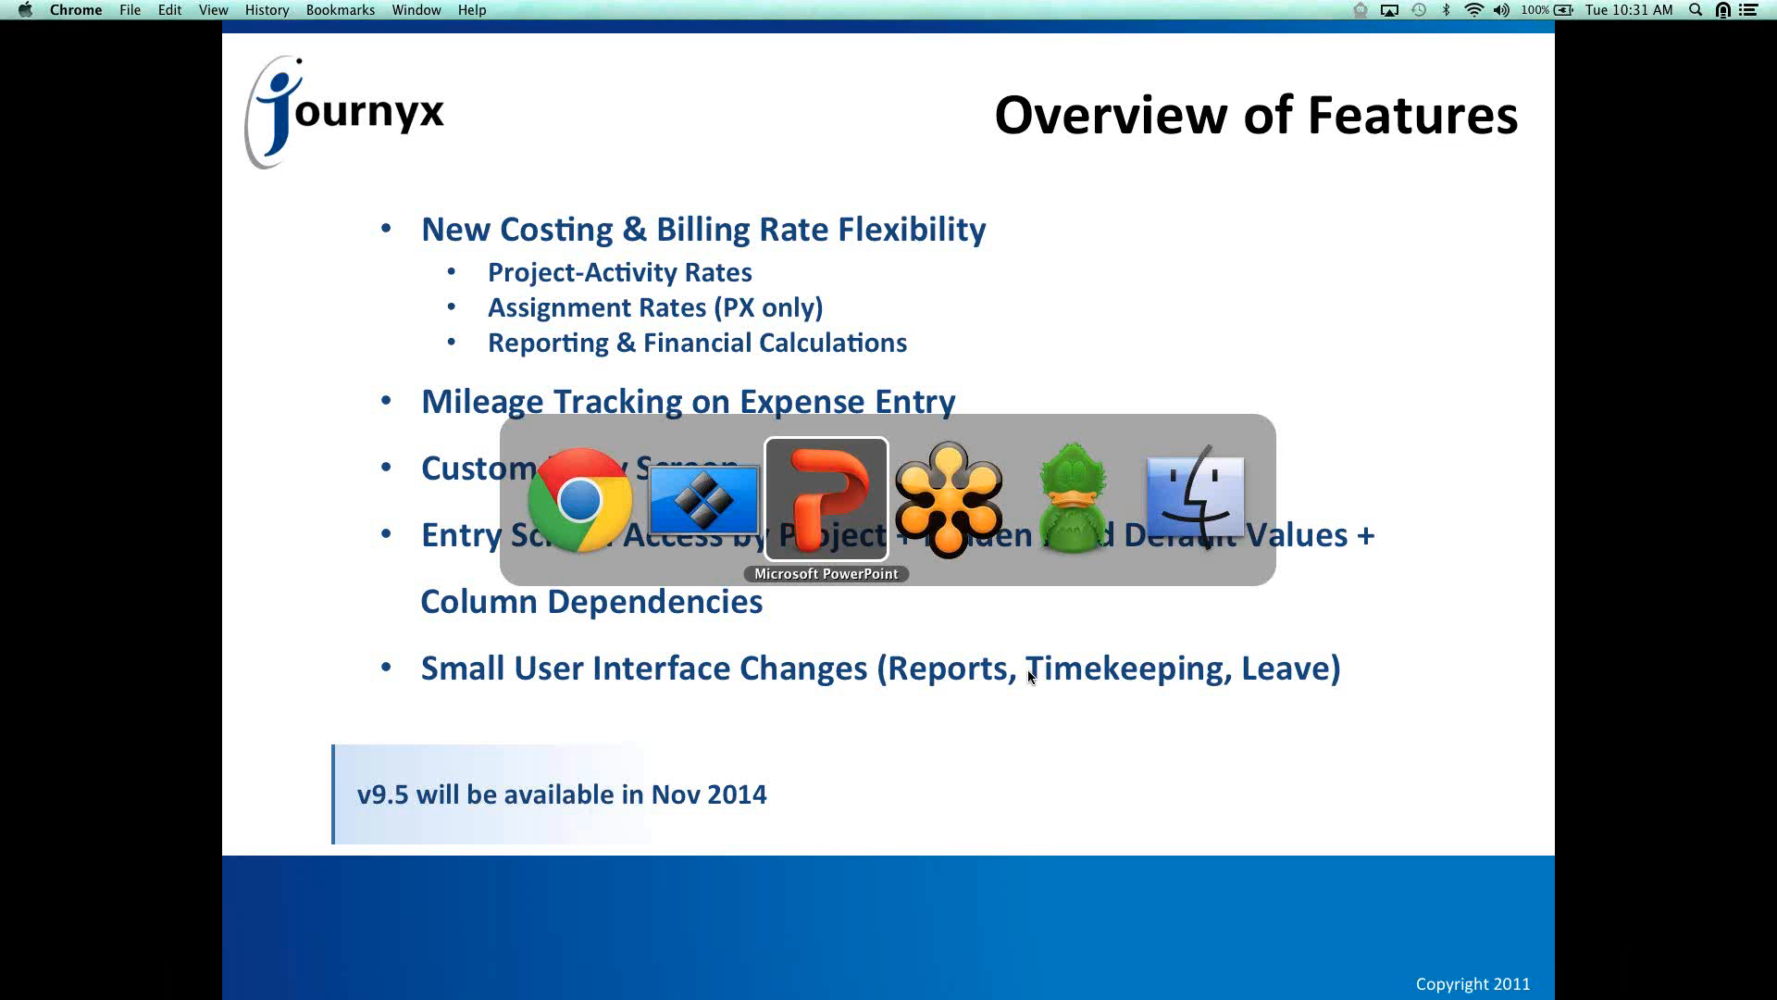